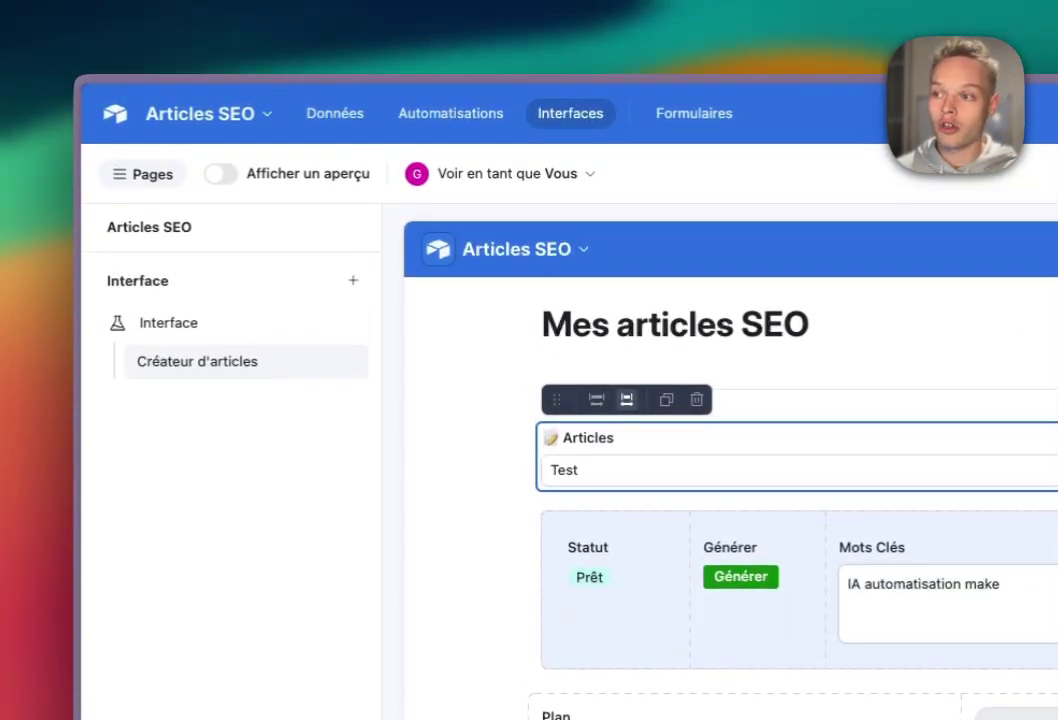
- Turn on the interface preview and keep 'Test' selected in the Articles dropdown
click(221, 173)
click(700, 392)
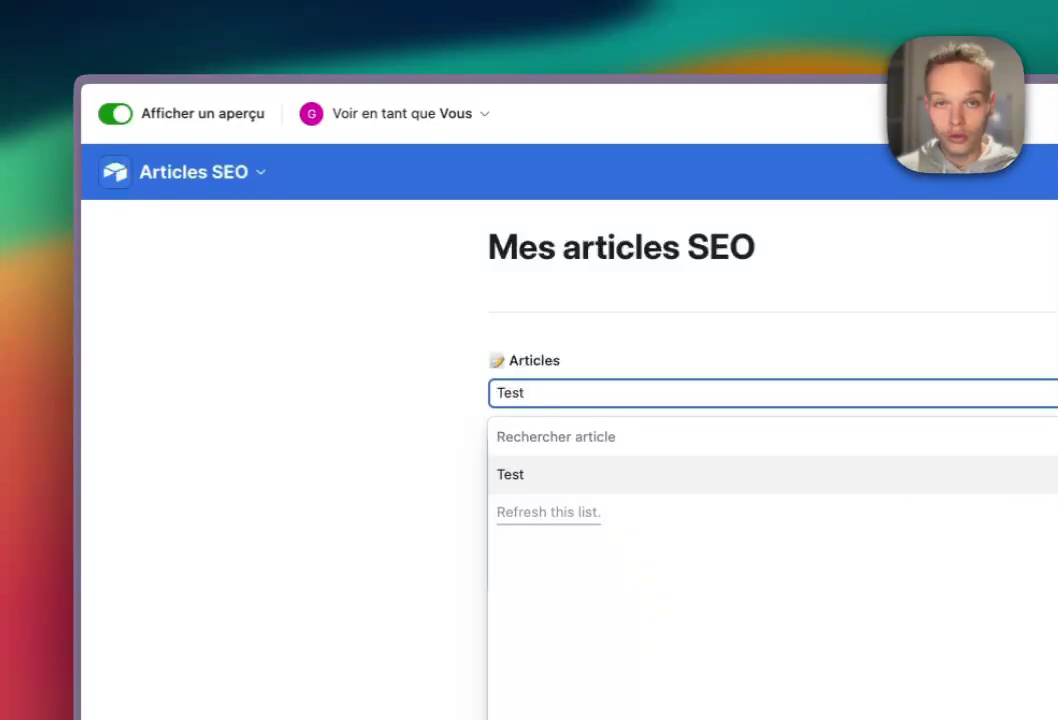
click(520, 475)
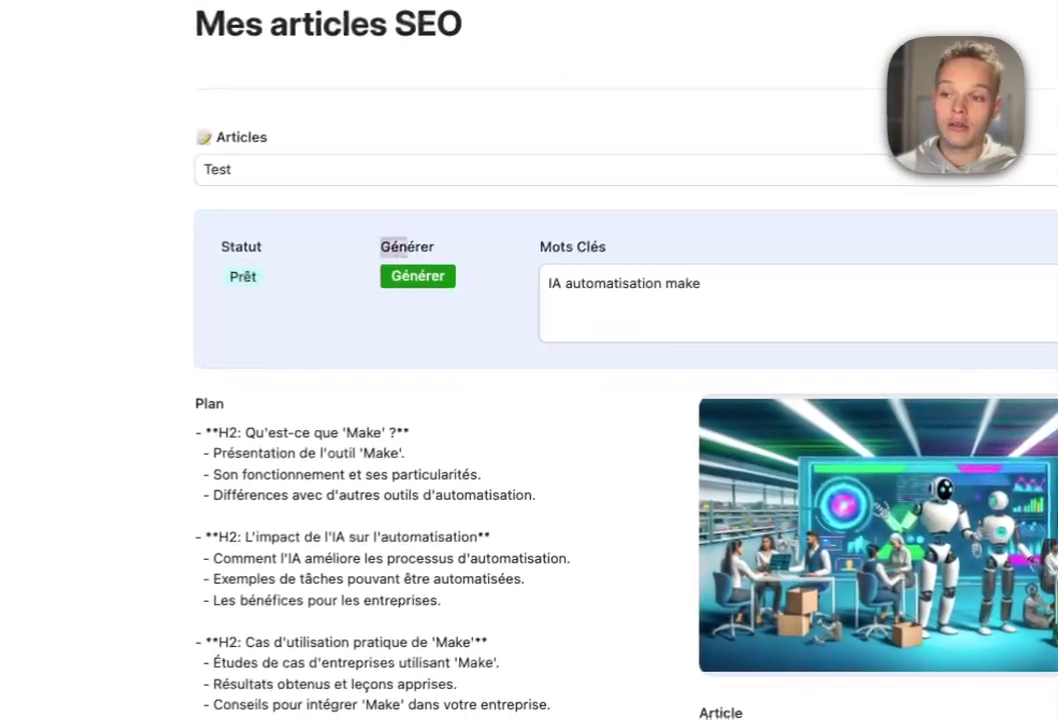
- Look over the Test article's keywords 'IA automatisation make', plan, image and article link
double_click(690, 471)
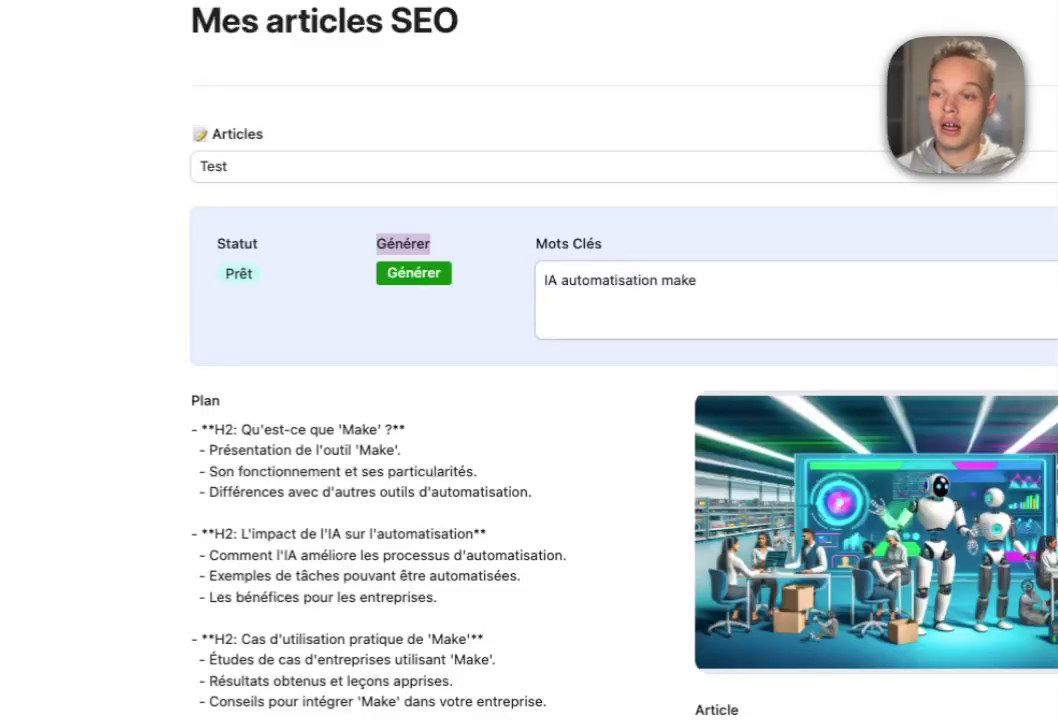
drag(548, 244, 586, 244)
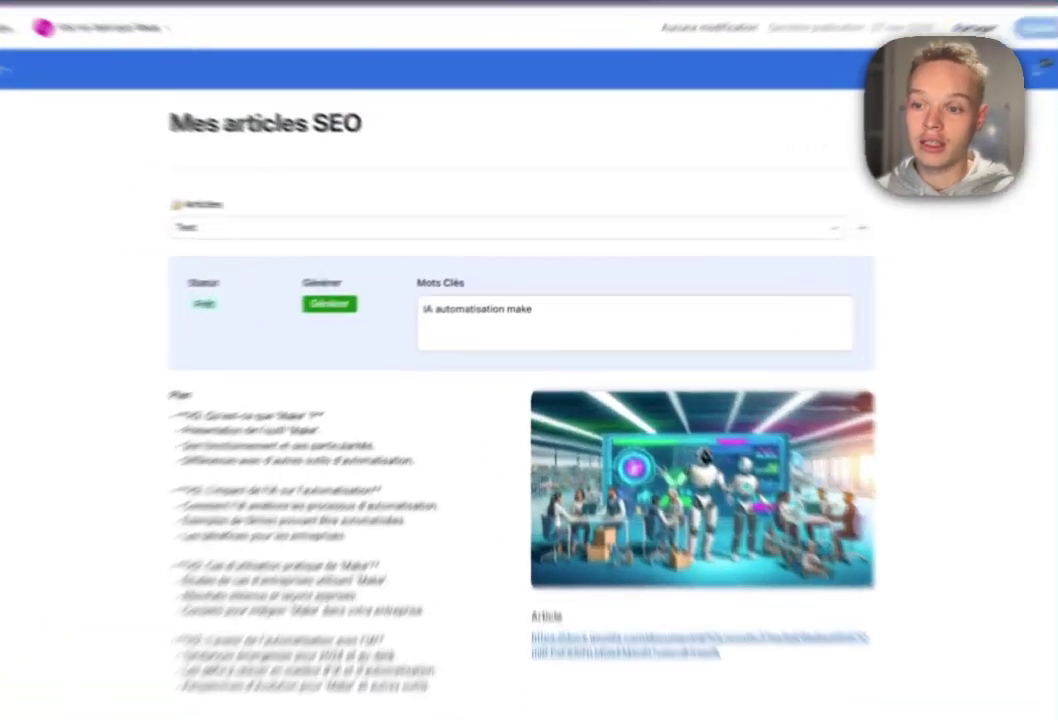
drag(540, 291, 455, 291)
click(545, 292)
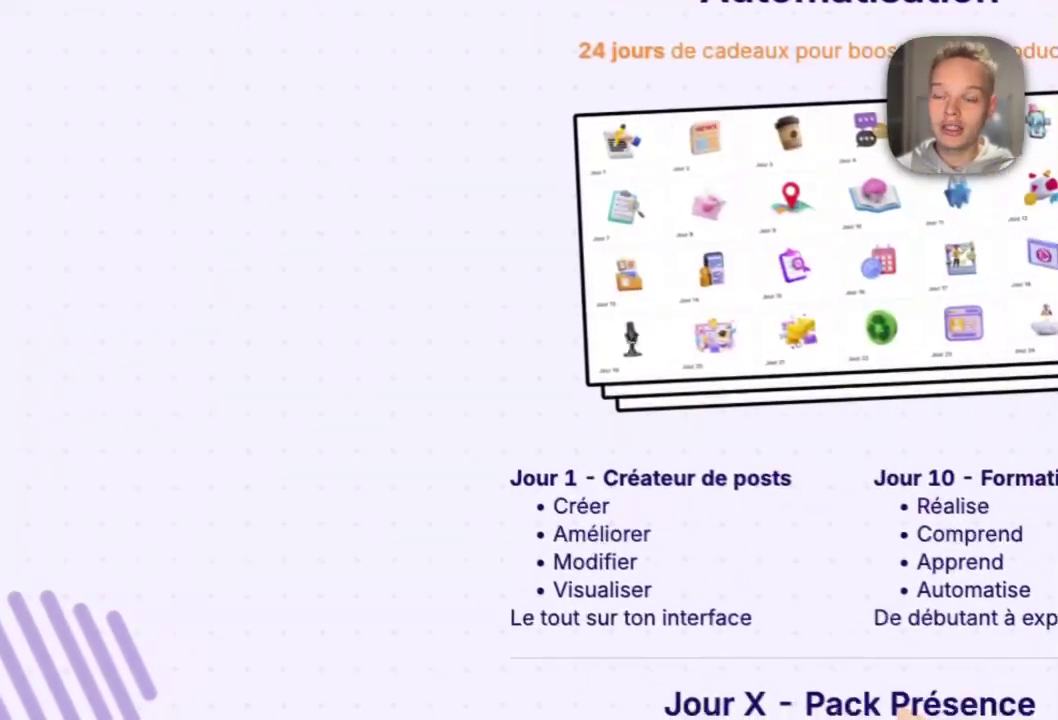
- Scroll through the Calendrier de l'Avent page's grid of 24 daily gifts
scroll(700, 400, down, 4)
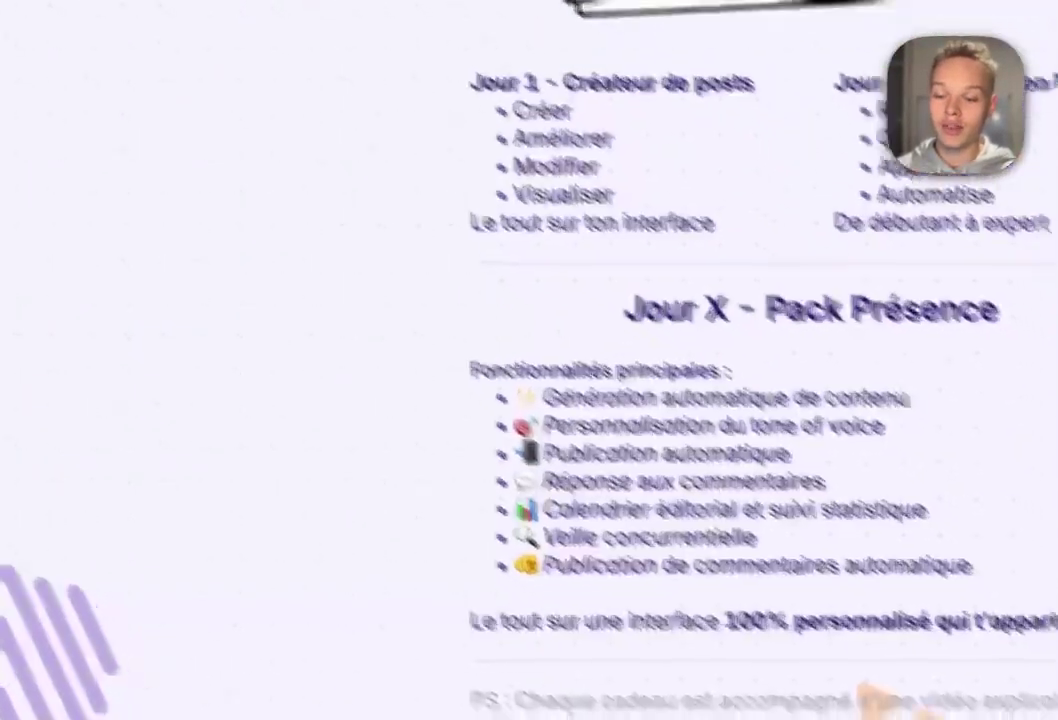
scroll(600, 400, up, 6)
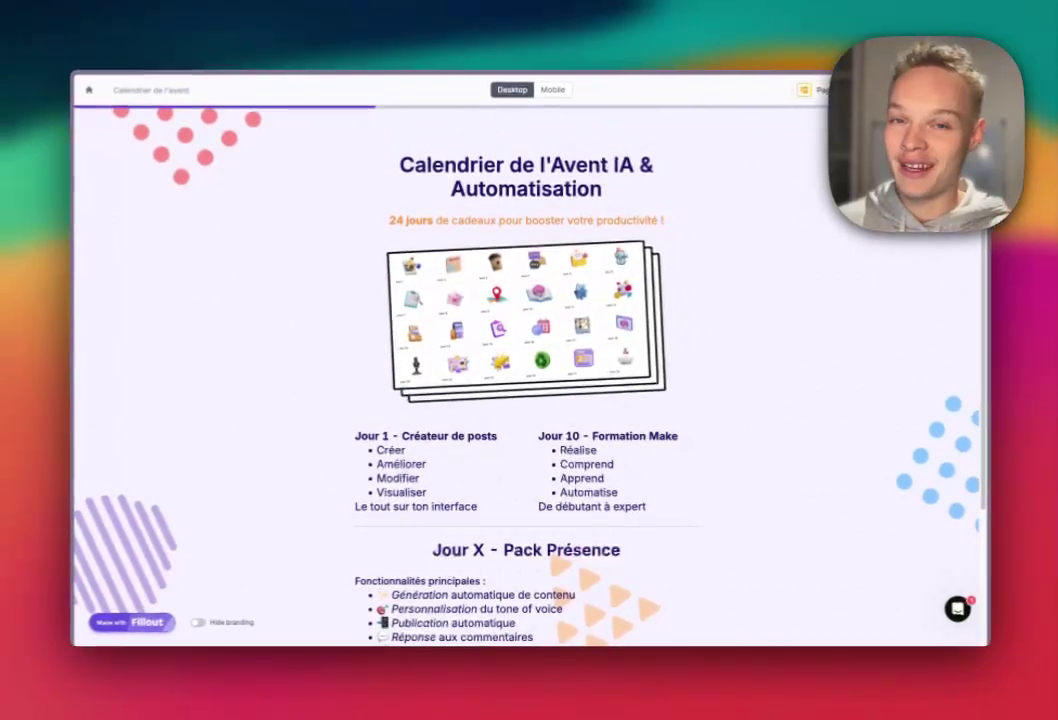
scroll(530, 400, down, 3)
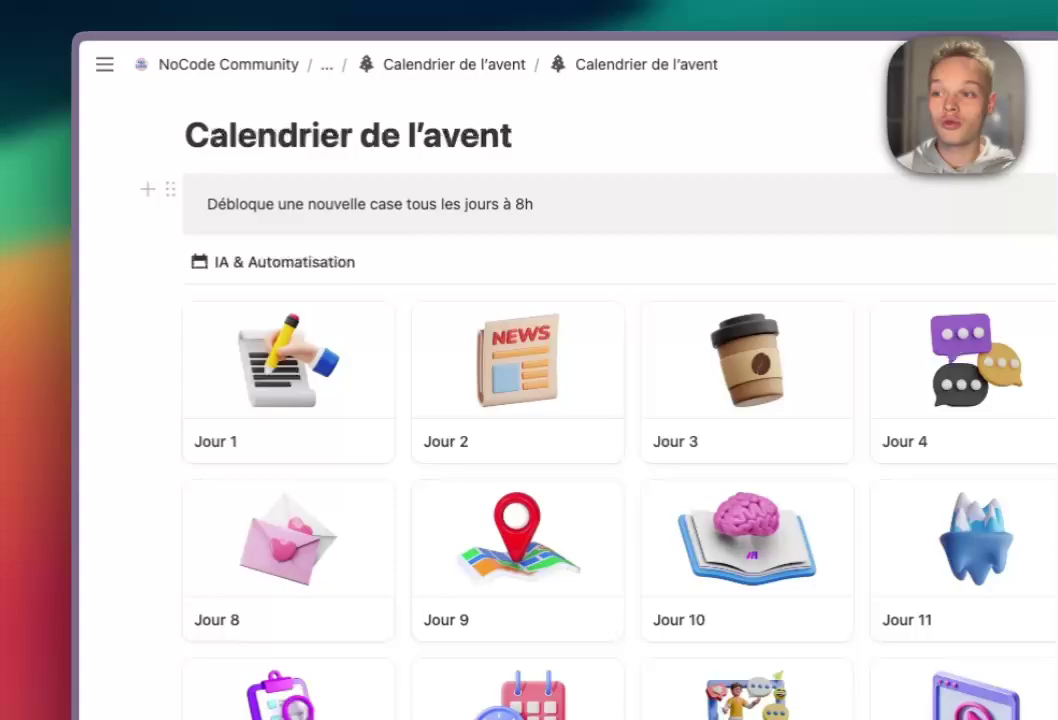
drag(467, 204, 537, 208)
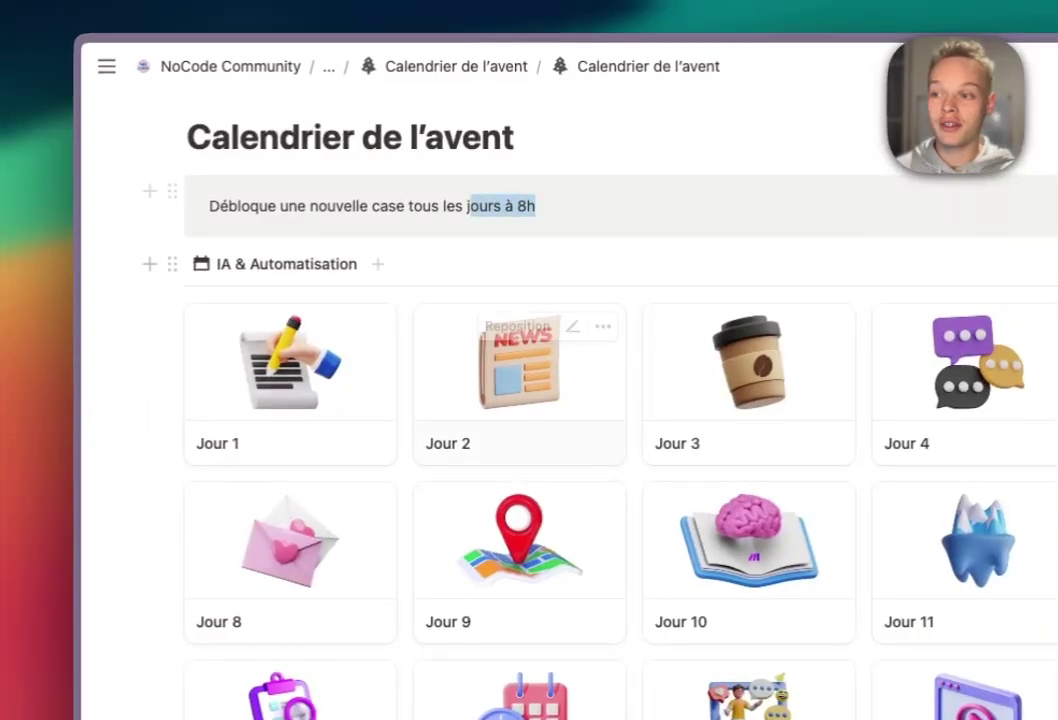
click(288, 378)
scroll(700, 420, down, 4)
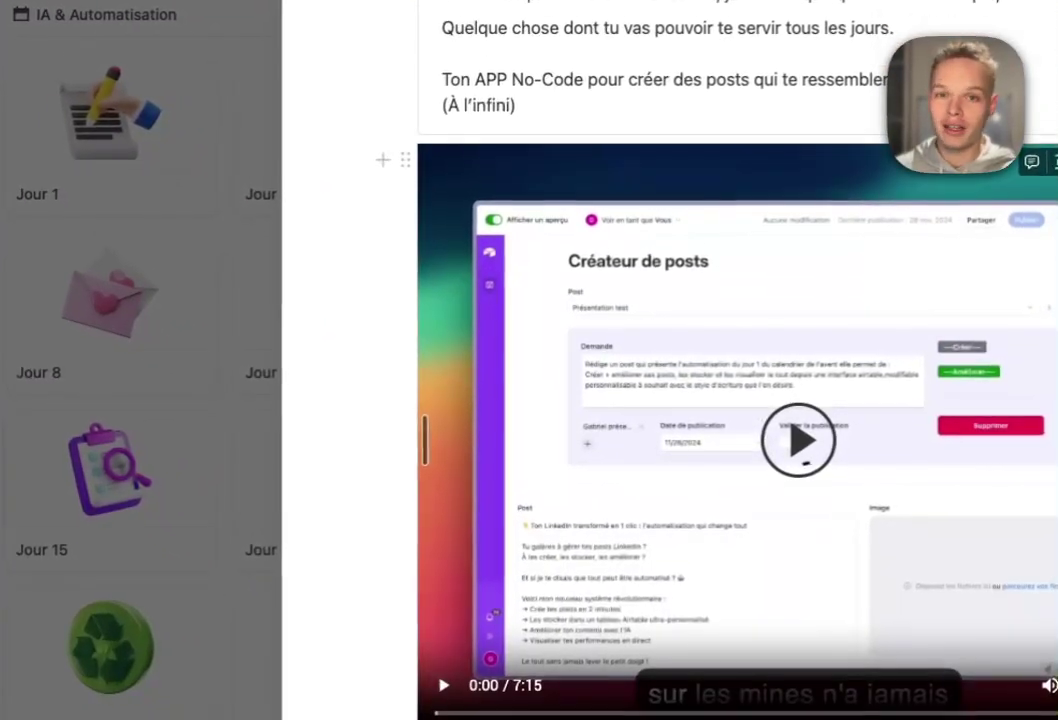
scroll(530, 400, down, 3)
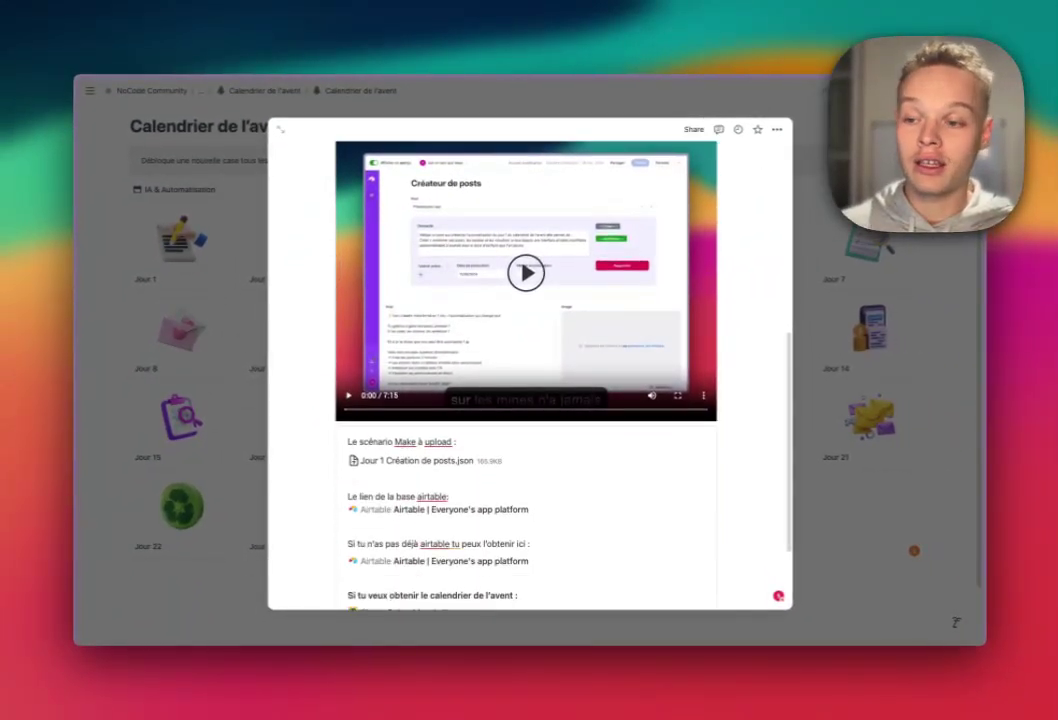
click(190, 330)
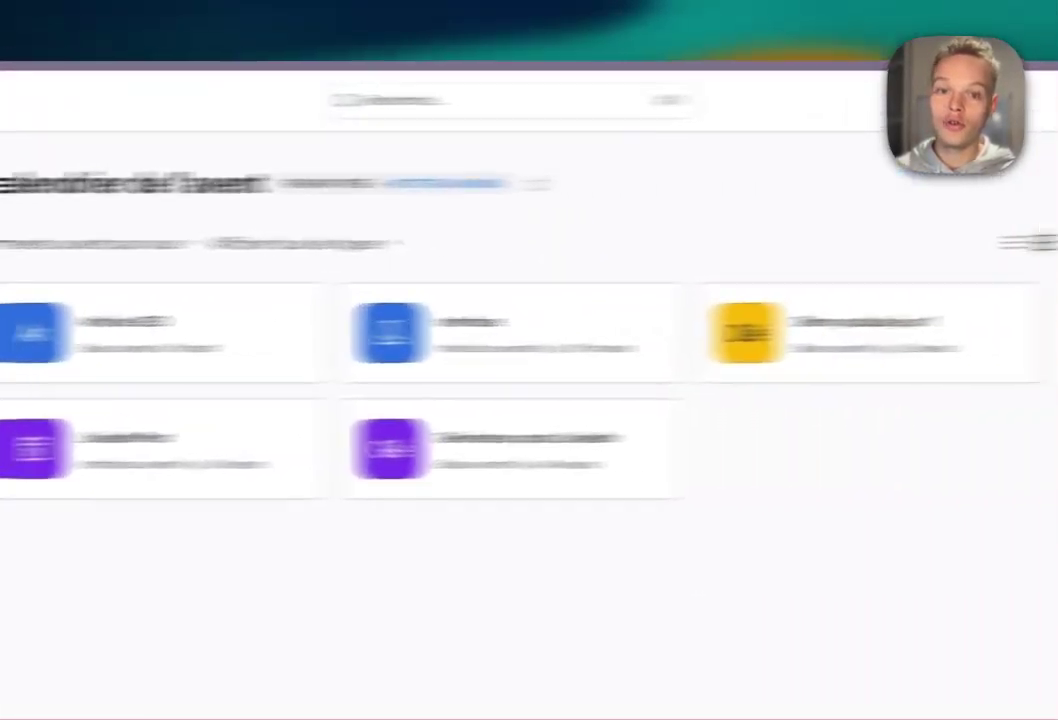
- Create a new Airtable base and title it 'Jour 2 - Calendrier de l'avent Youtube'
click(789, 169)
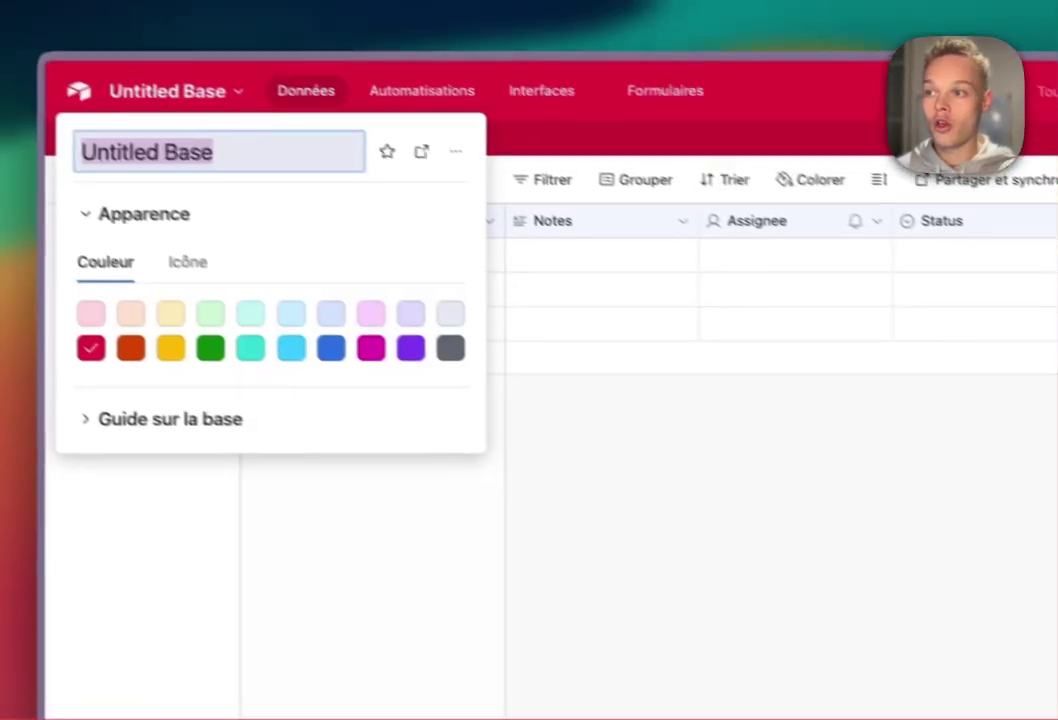
text(Jour)
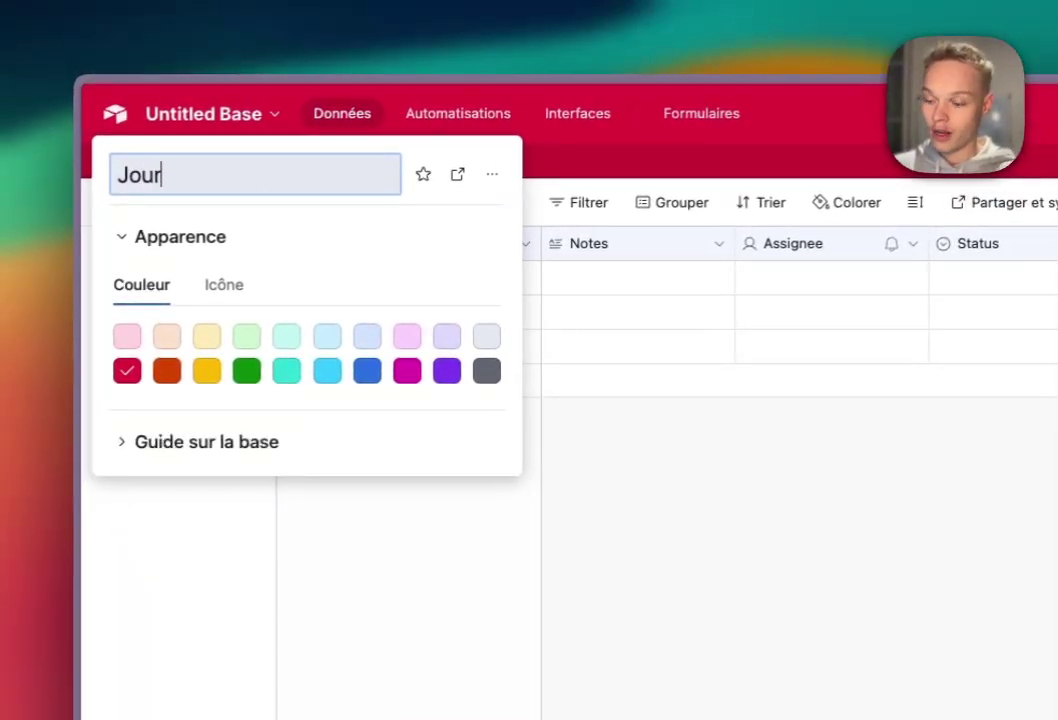
text( 2 - Cale)
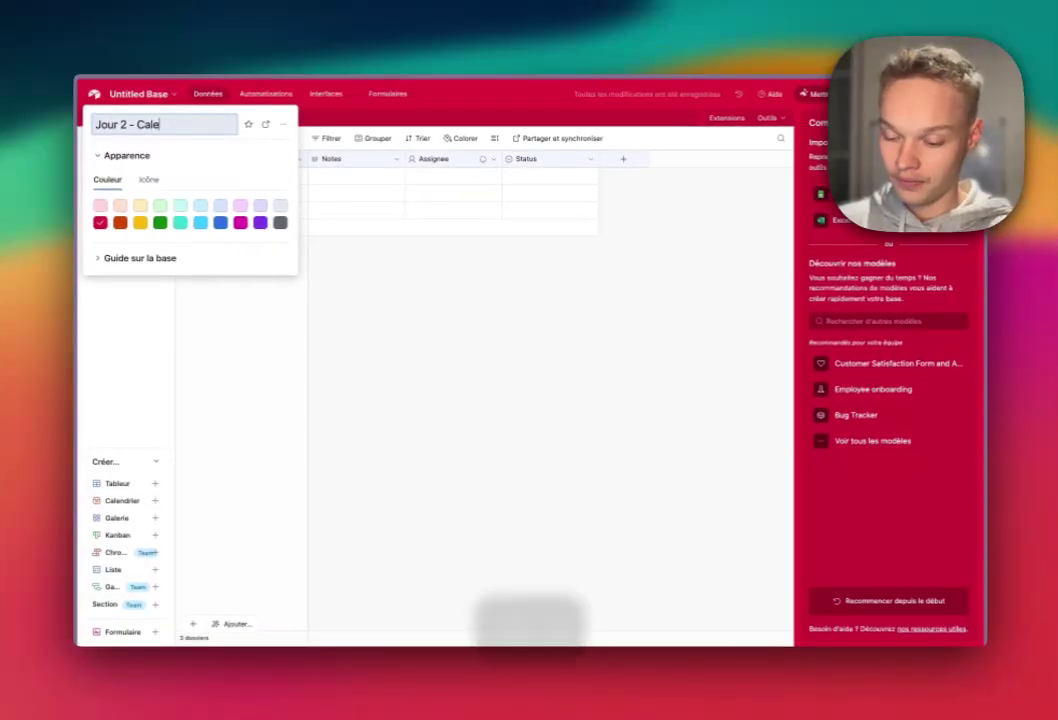
text(nd)
key(BackSpace)
text(ndrier de l')
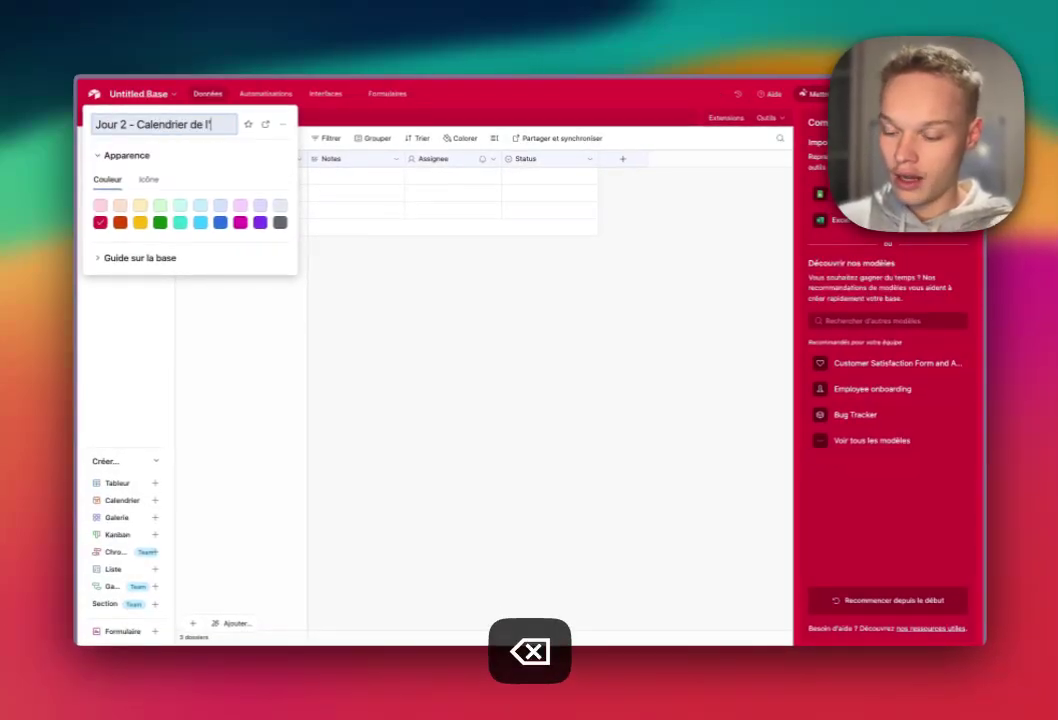
text(aveni)
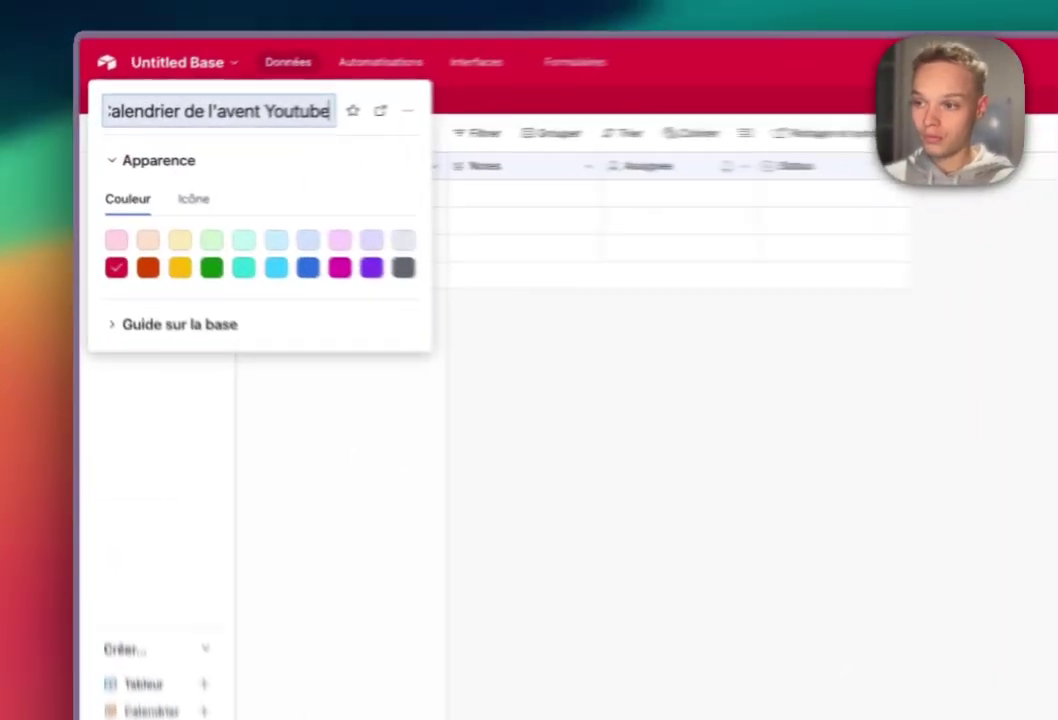
key(Return)
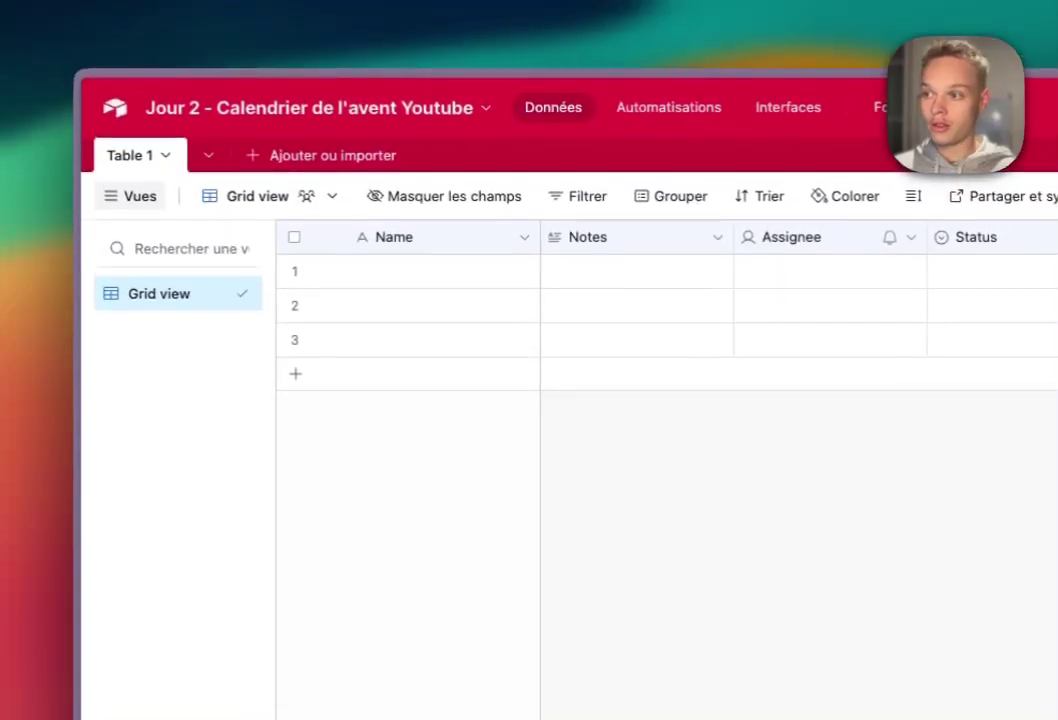
- Rename Table 1 to 'Article SEO' via its tab menu
click(112, 117)
mouse_move(280, 218)
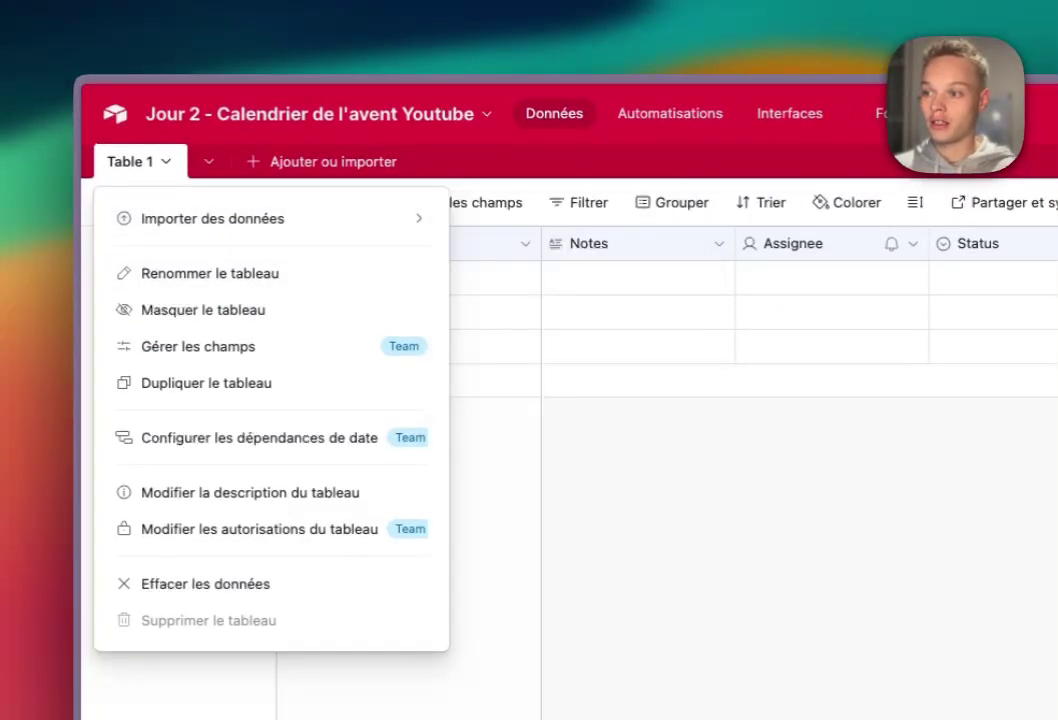
click(210, 273)
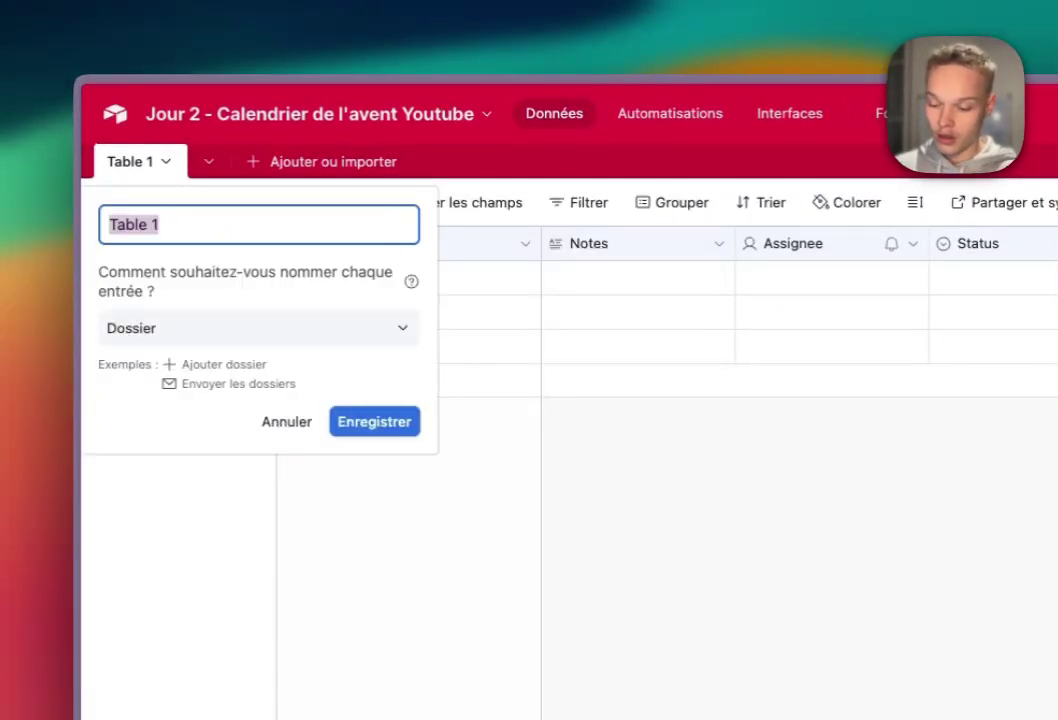
text(Article E)
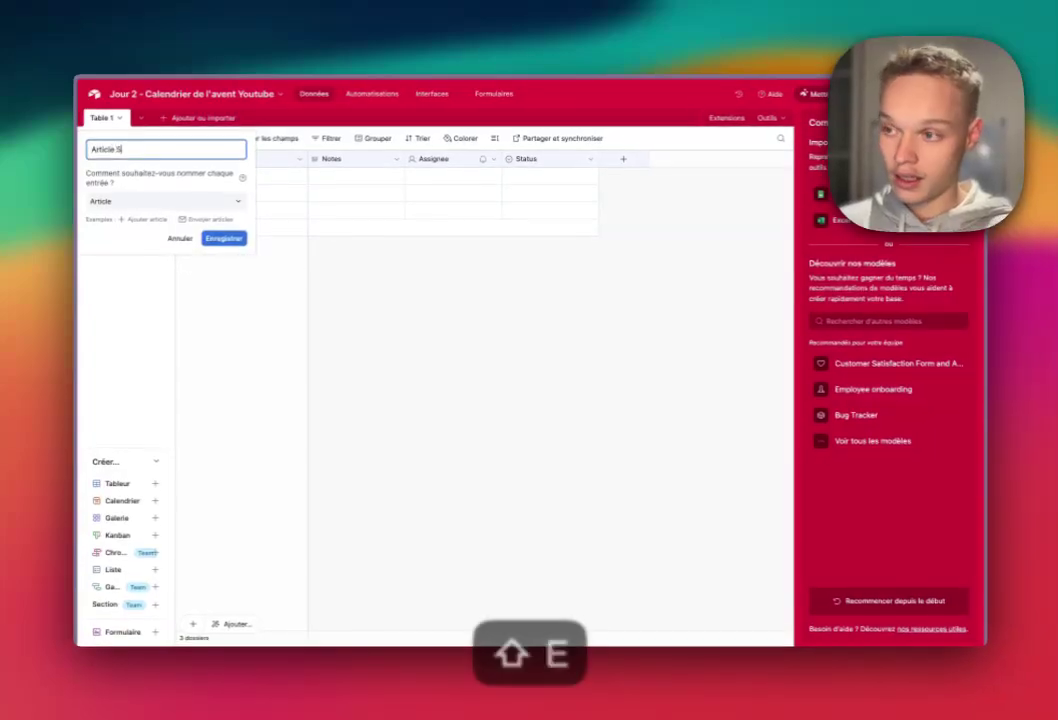
text(EO)
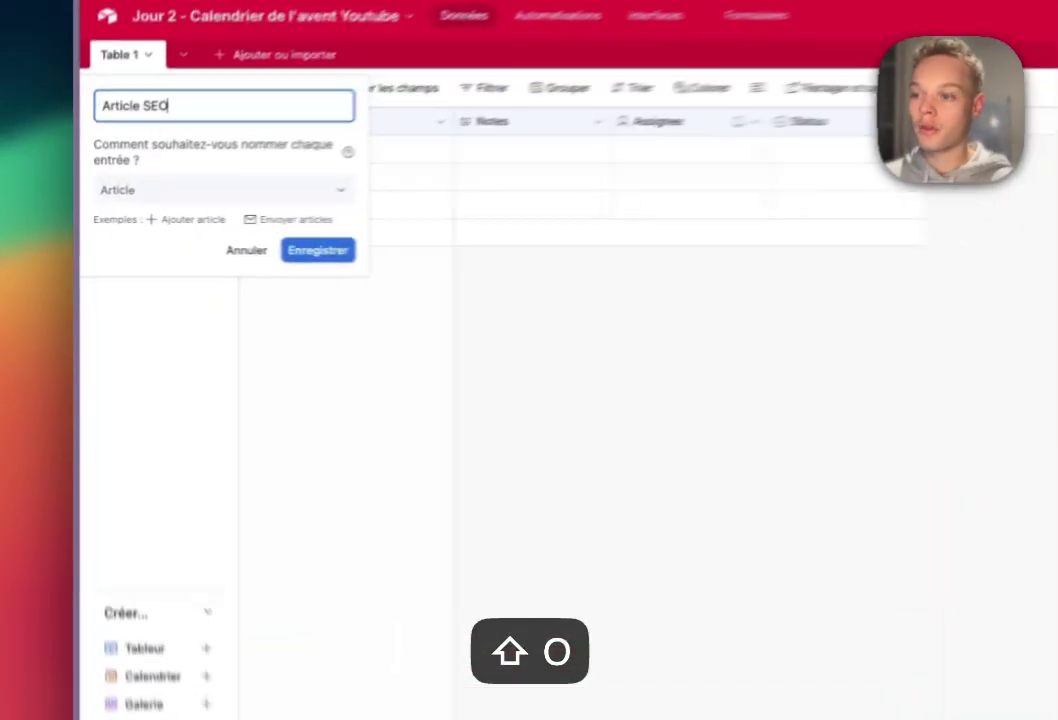
key(Return)
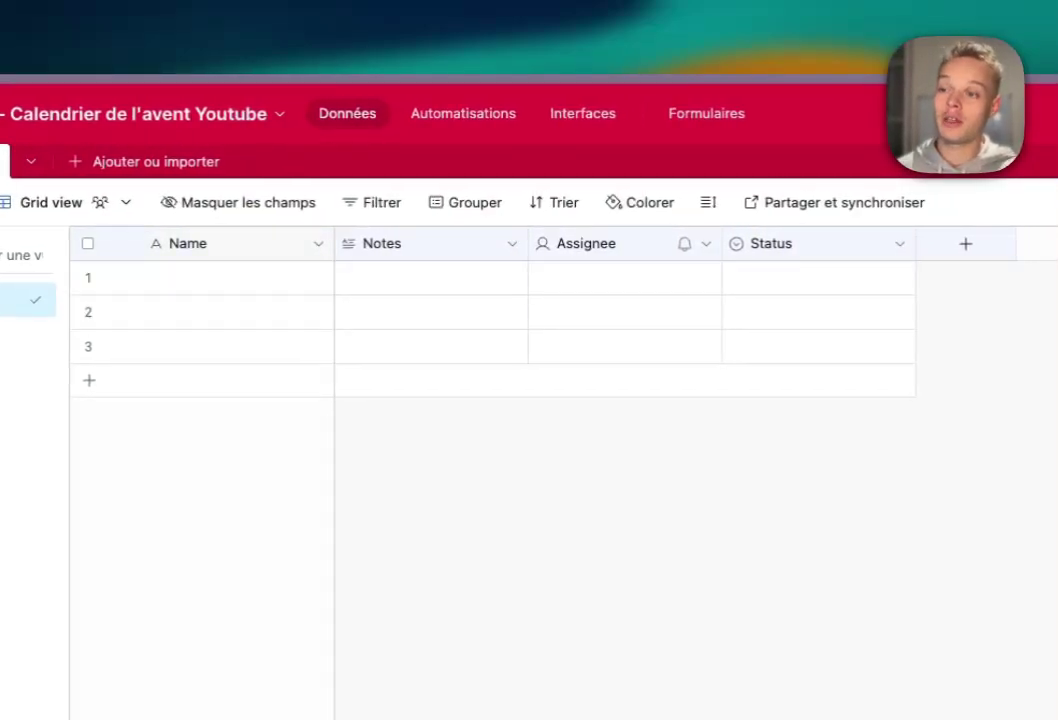
- Rename the Name field to 'Nom'
click(321, 244)
click(255, 292)
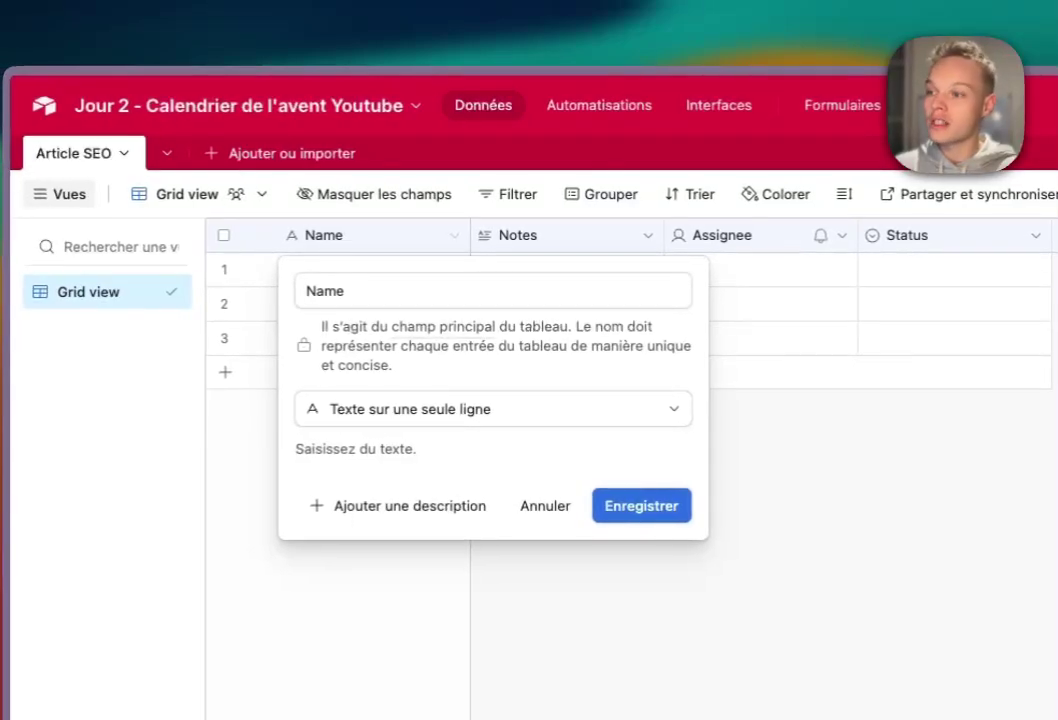
key(super+a)
text(Nom)
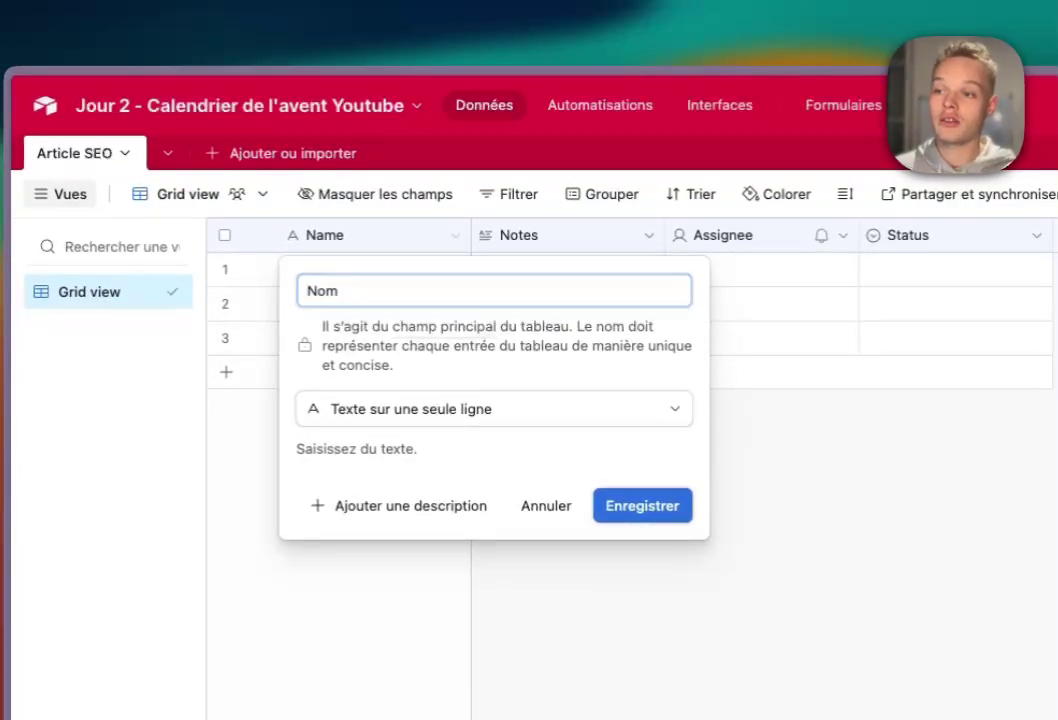
key(Return)
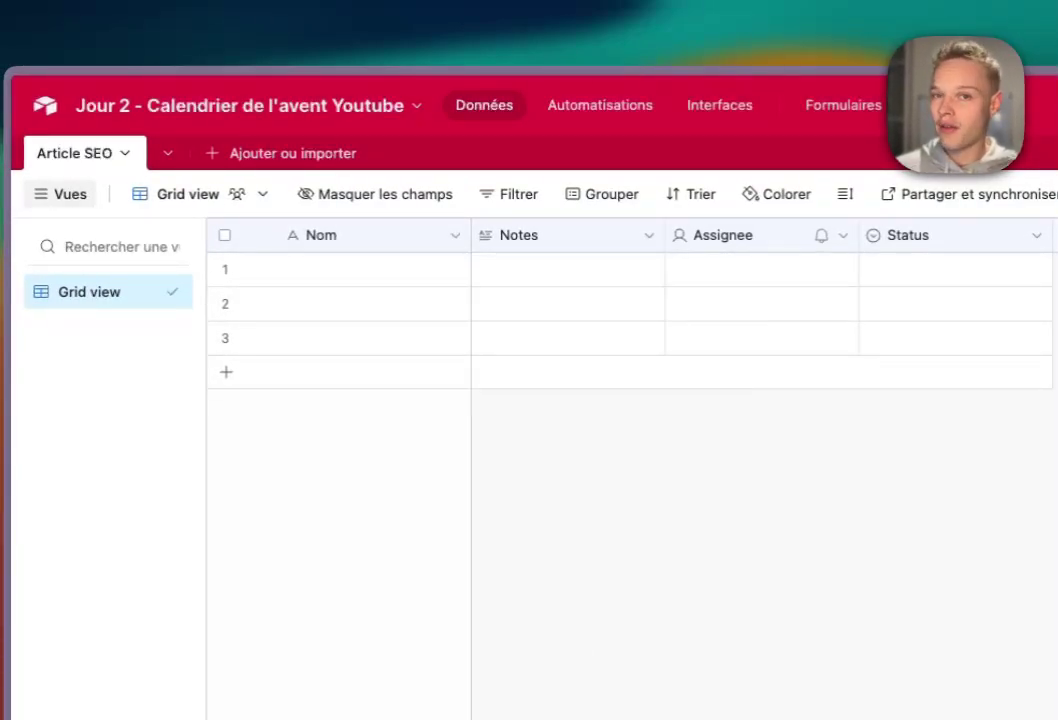
- Rename the Notes column to 'Mots Clés' and delete the Assignee column
double_click(530, 235)
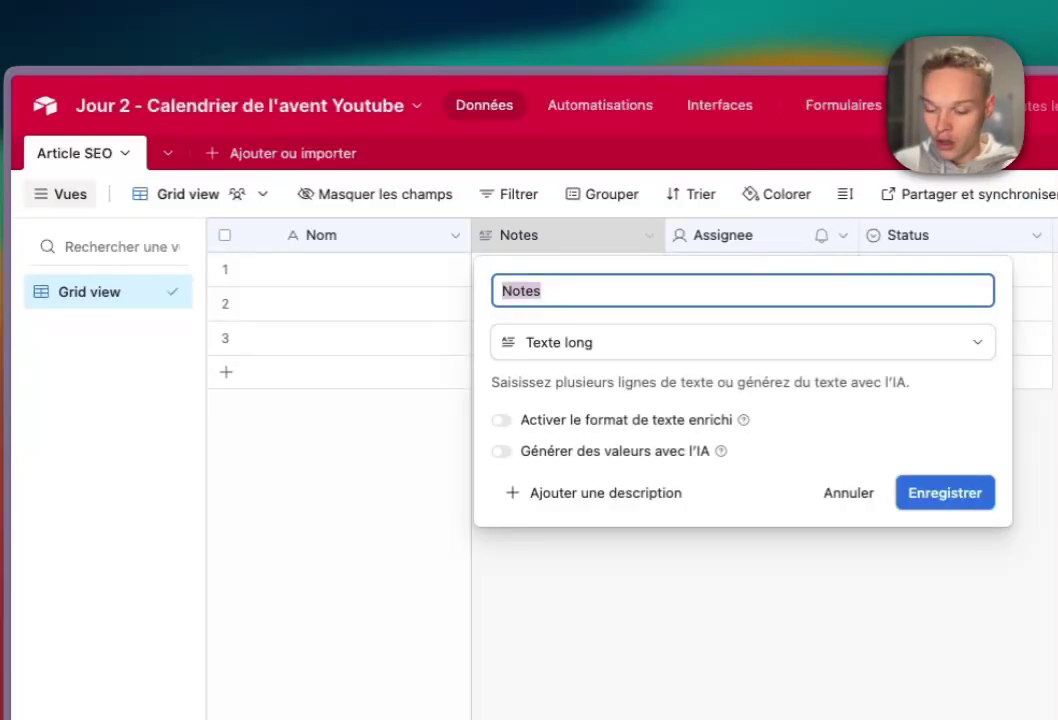
text(Mots )
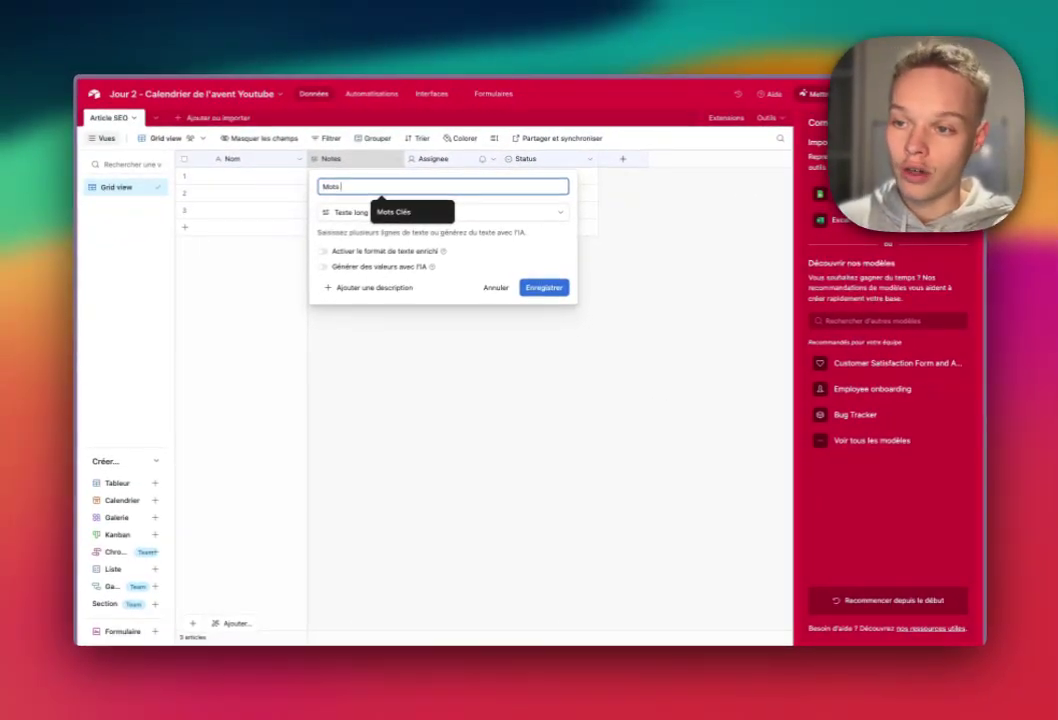
text(Clés)
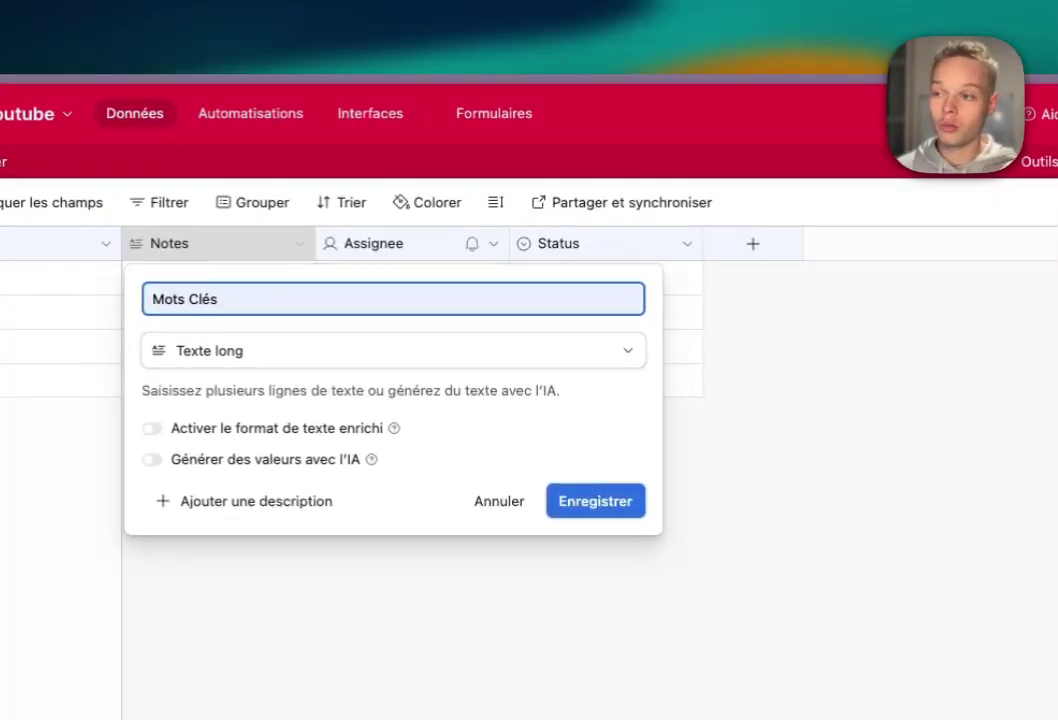
key(Return)
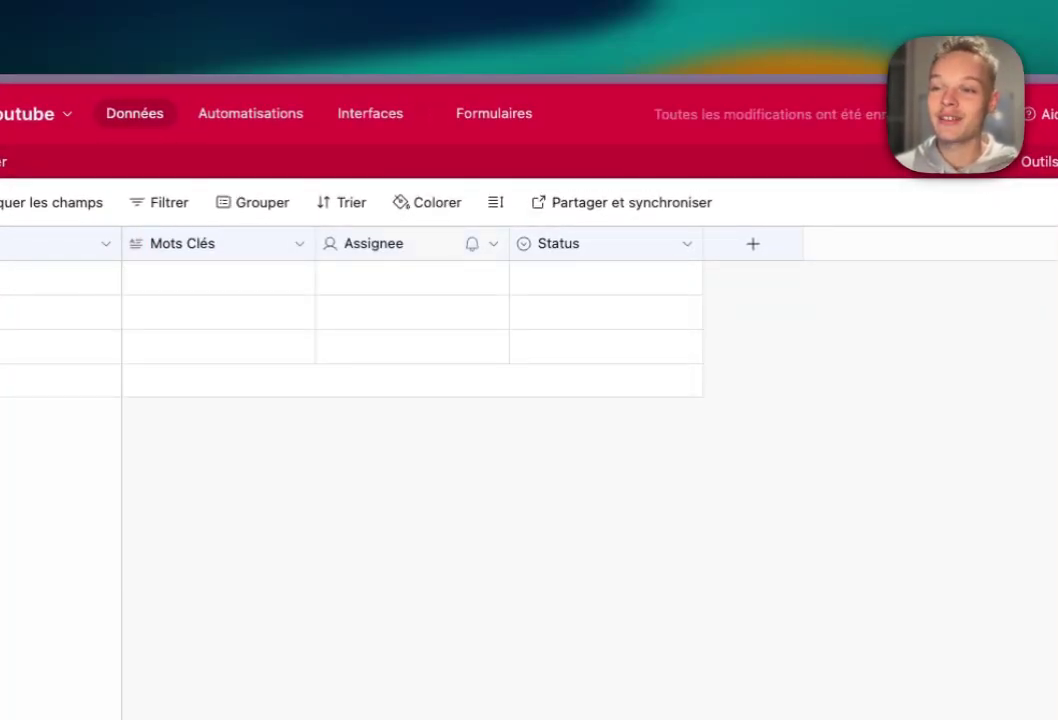
click(493, 243)
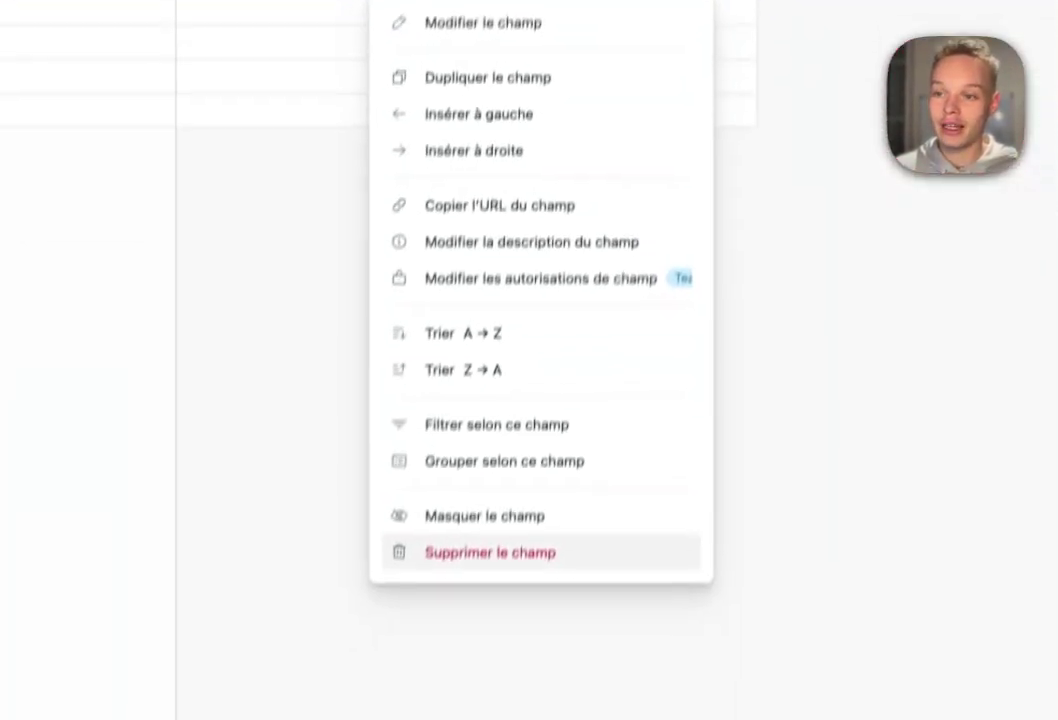
click(490, 552)
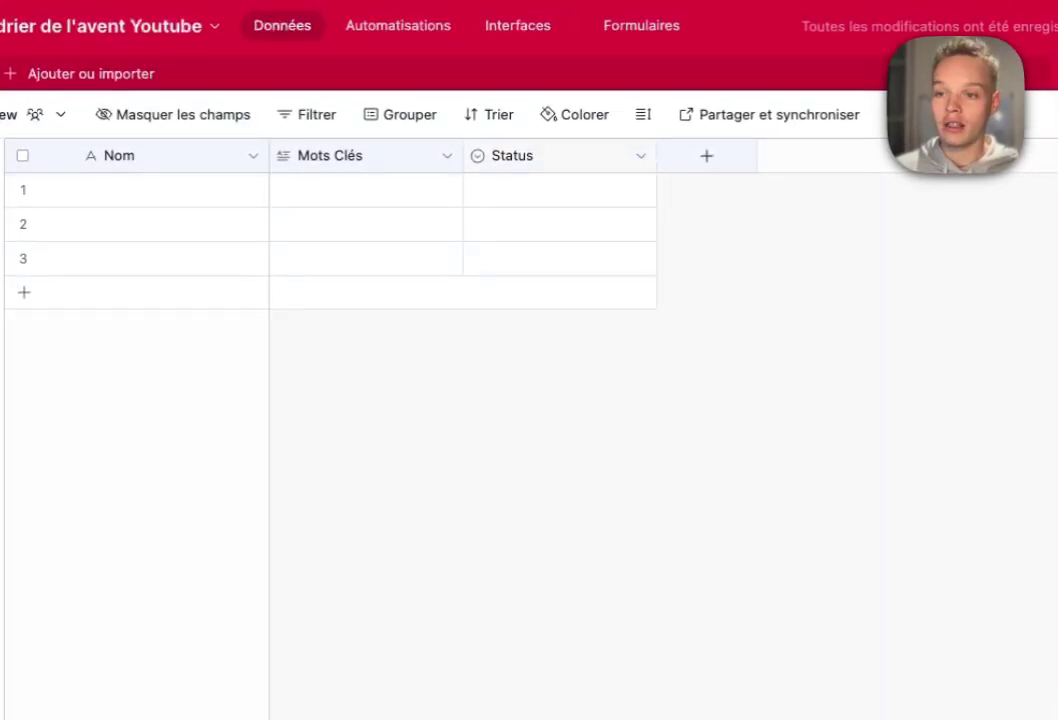
- Rename the Status options Todo, In progress and Done to Idée, À faire and Fait
double_click(540, 155)
click(359, 419)
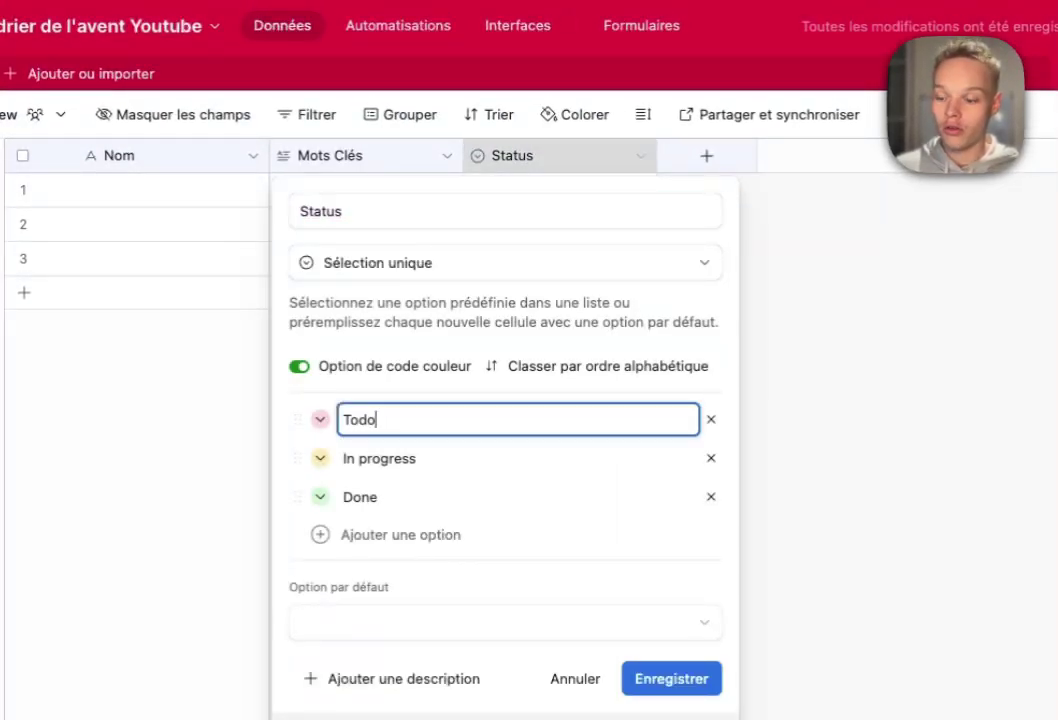
key(super+a)
key(BackSpace)
text(Idée)
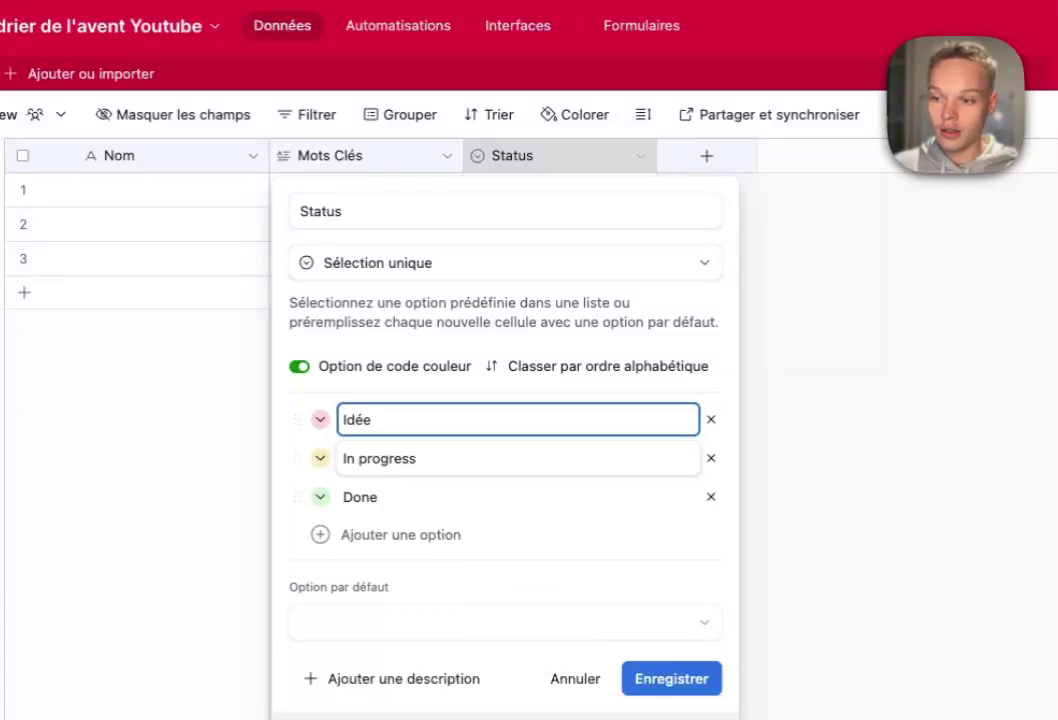
click(430, 458)
key(super+a)
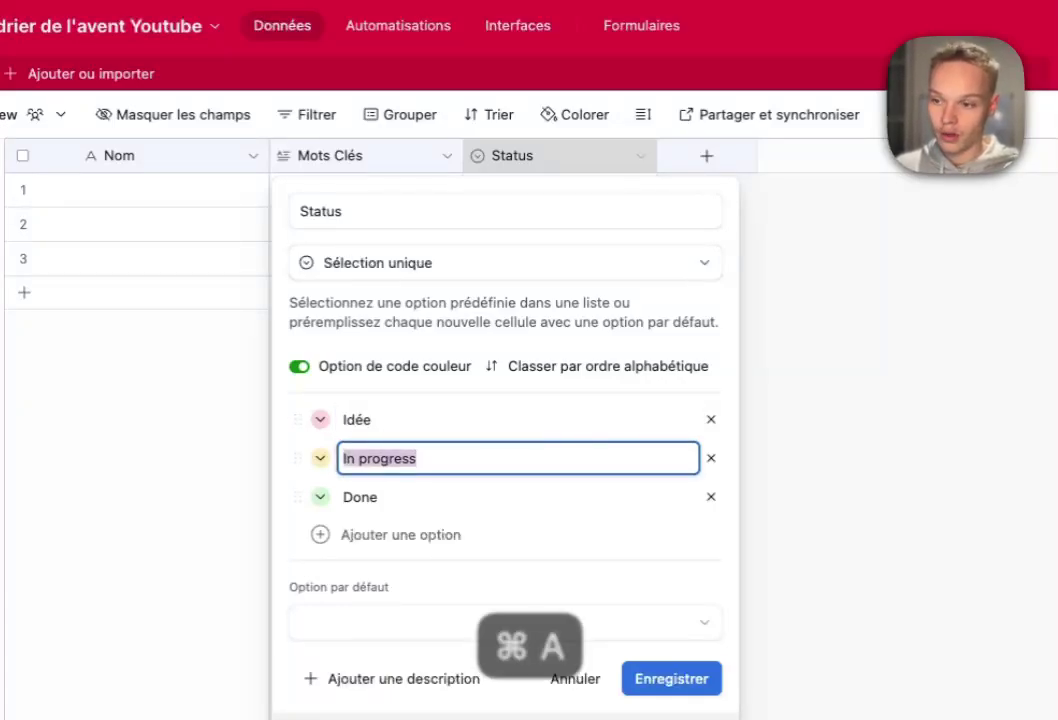
text(À faire)
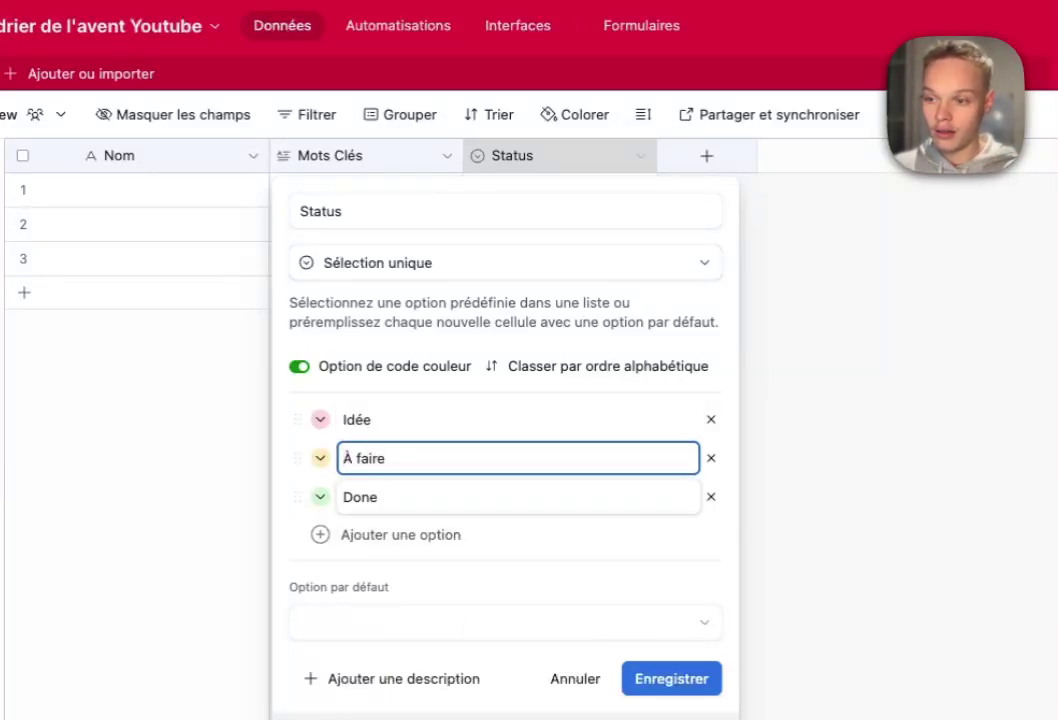
click(430, 497)
key(super+a)
text(F)
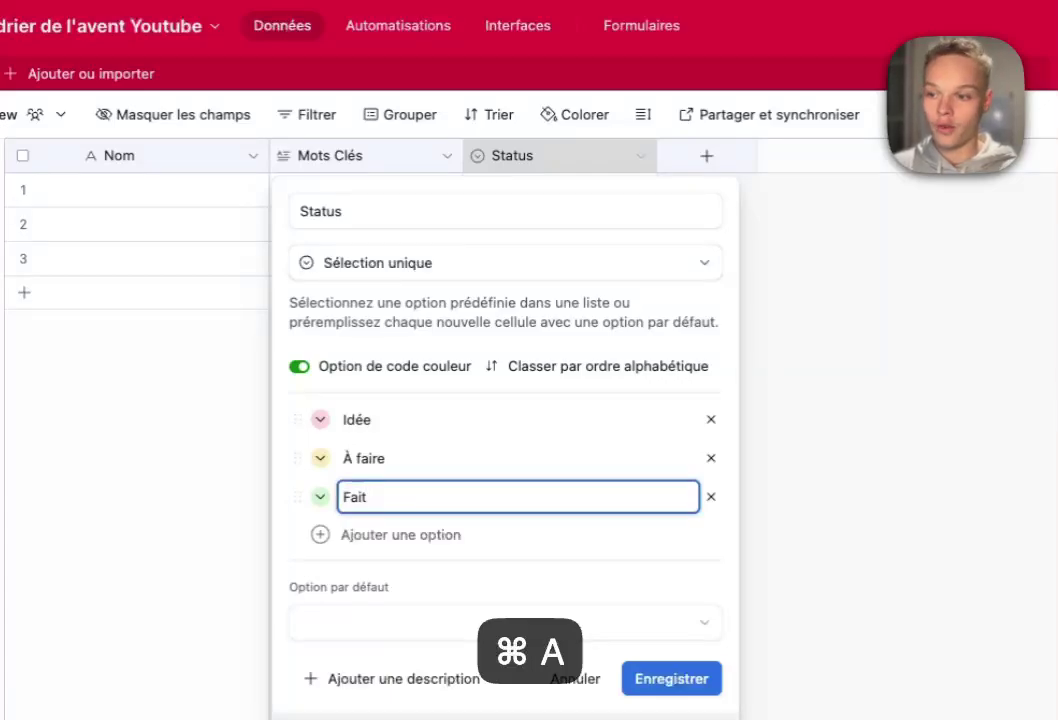
text(ait)
- Color À faire pink and Idée teal, then save the Status field
click(320, 458)
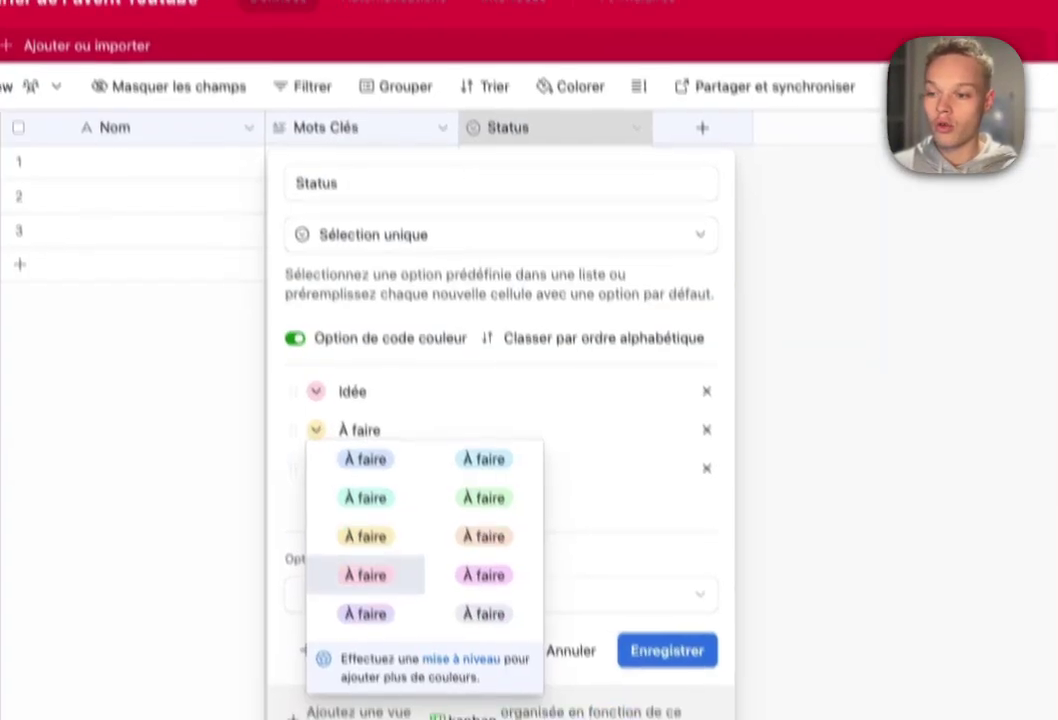
click(366, 602)
click(301, 298)
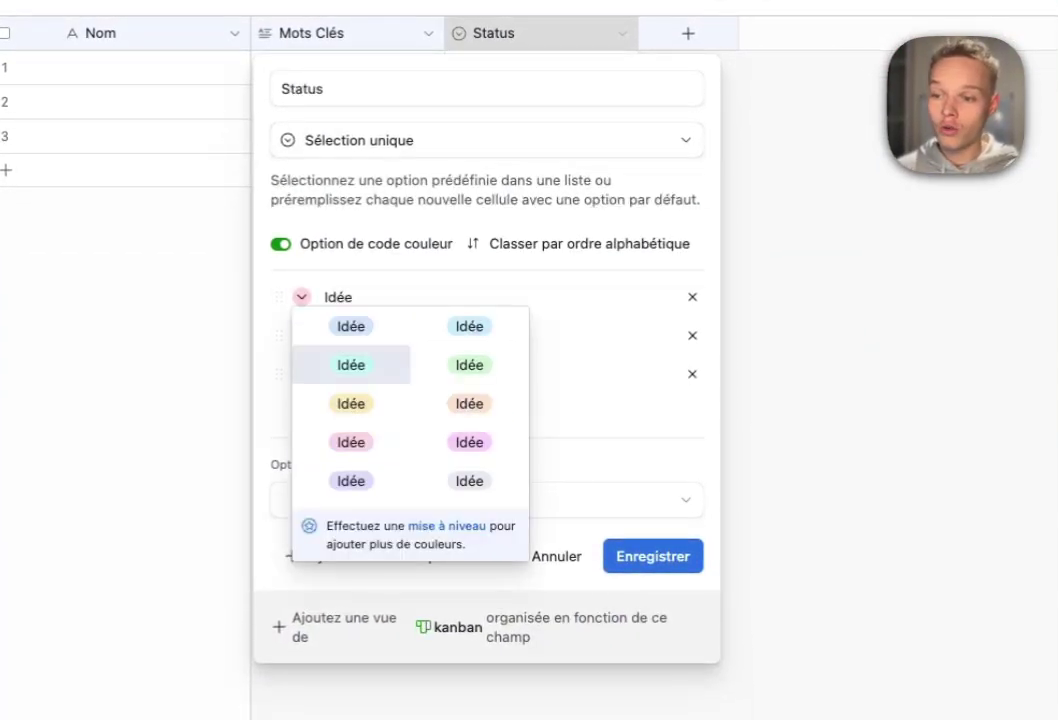
click(351, 365)
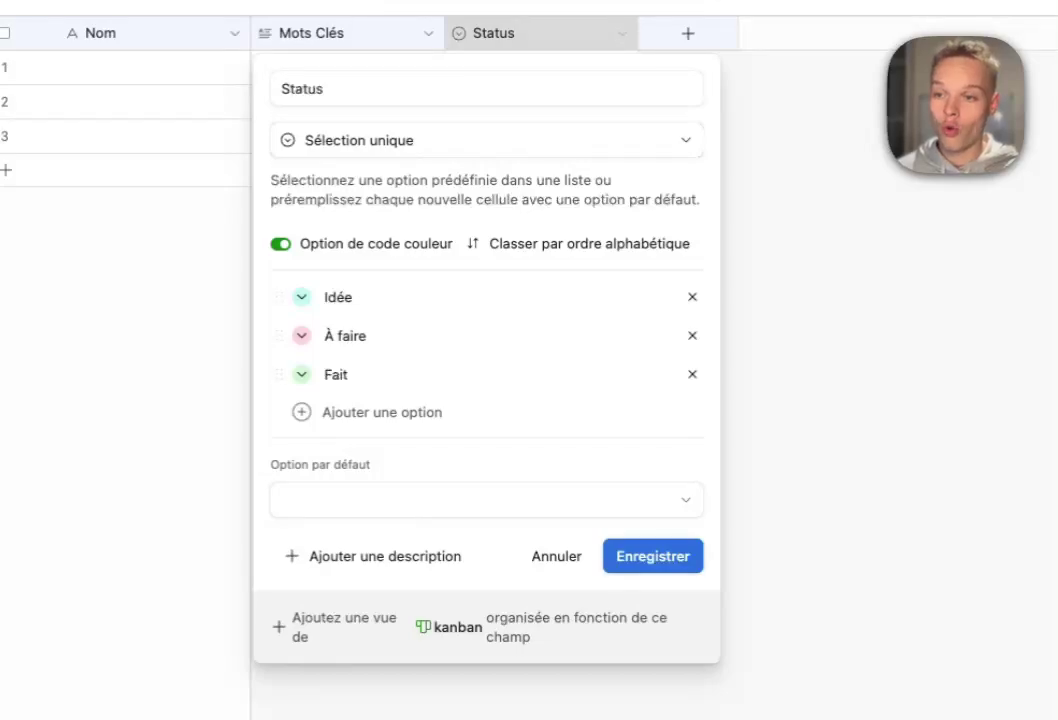
click(653, 556)
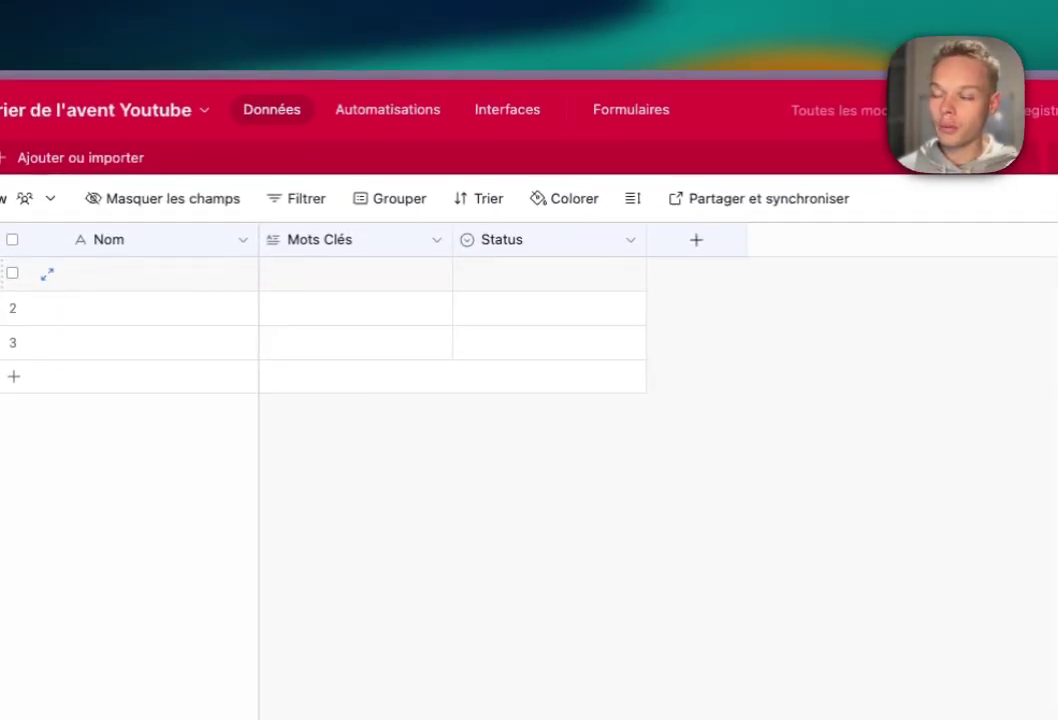
- Add a new Texte long field and name it 'Plan'
click(697, 244)
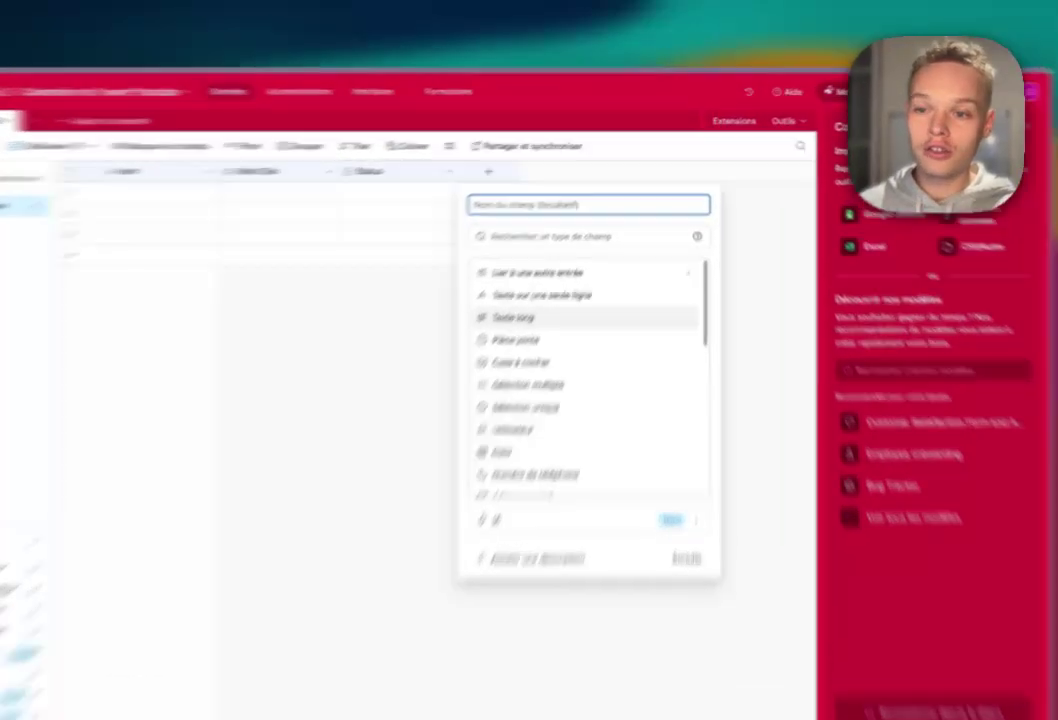
click(547, 278)
click(530, 261)
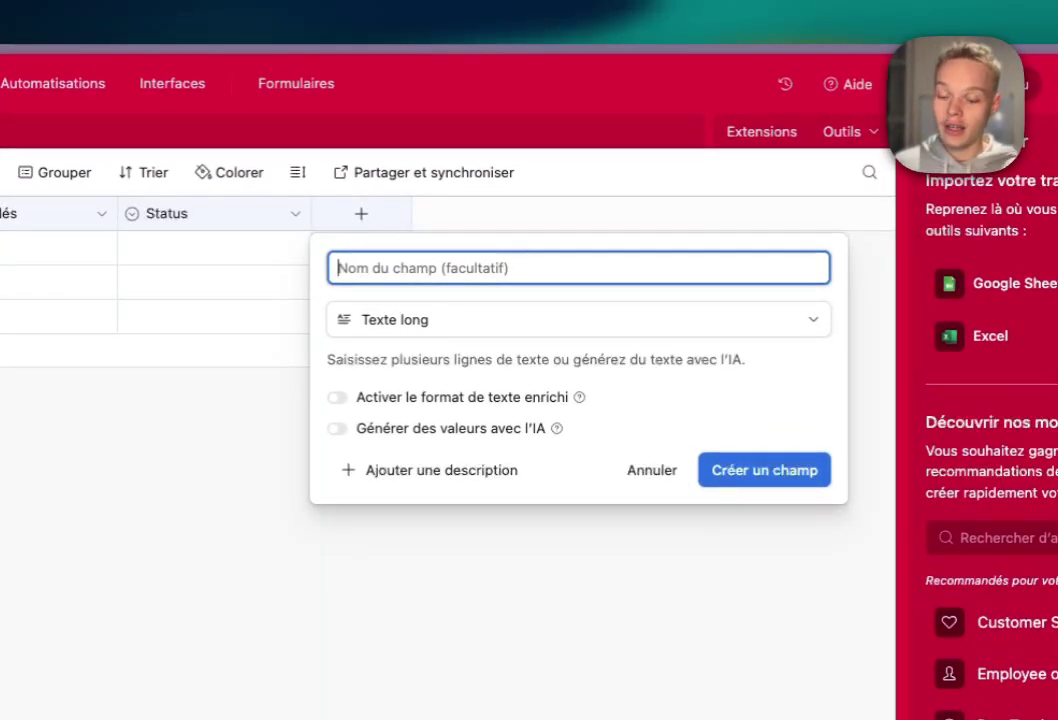
text(Plan)
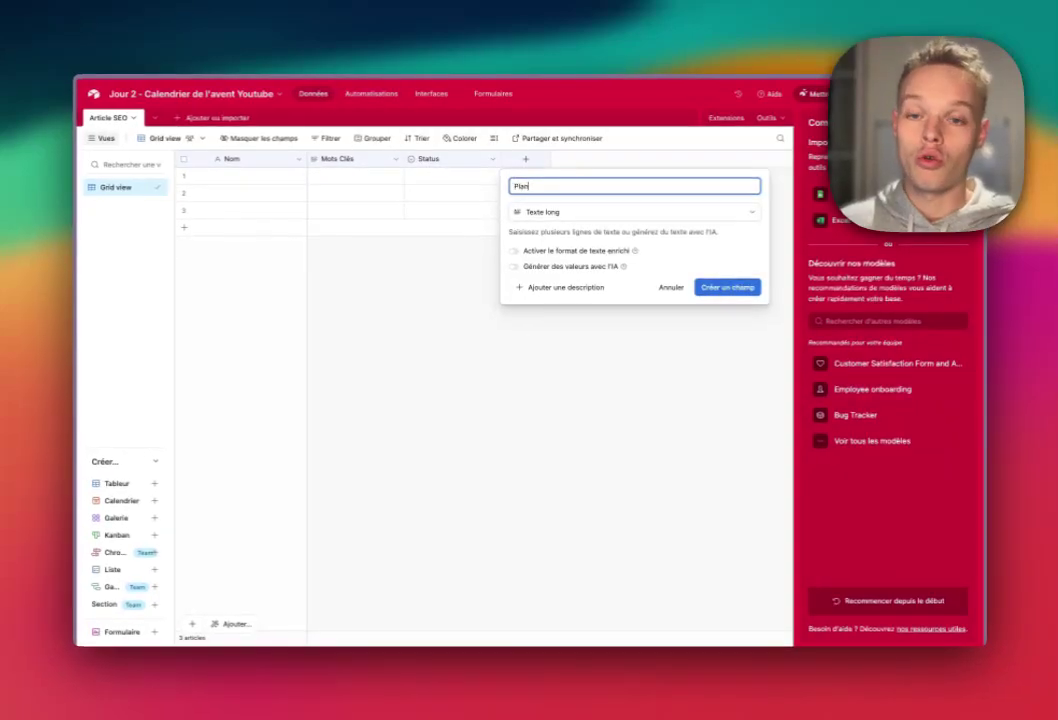
- Create the Plan field, then add a URL field named 'Article' beside it
key(Return)
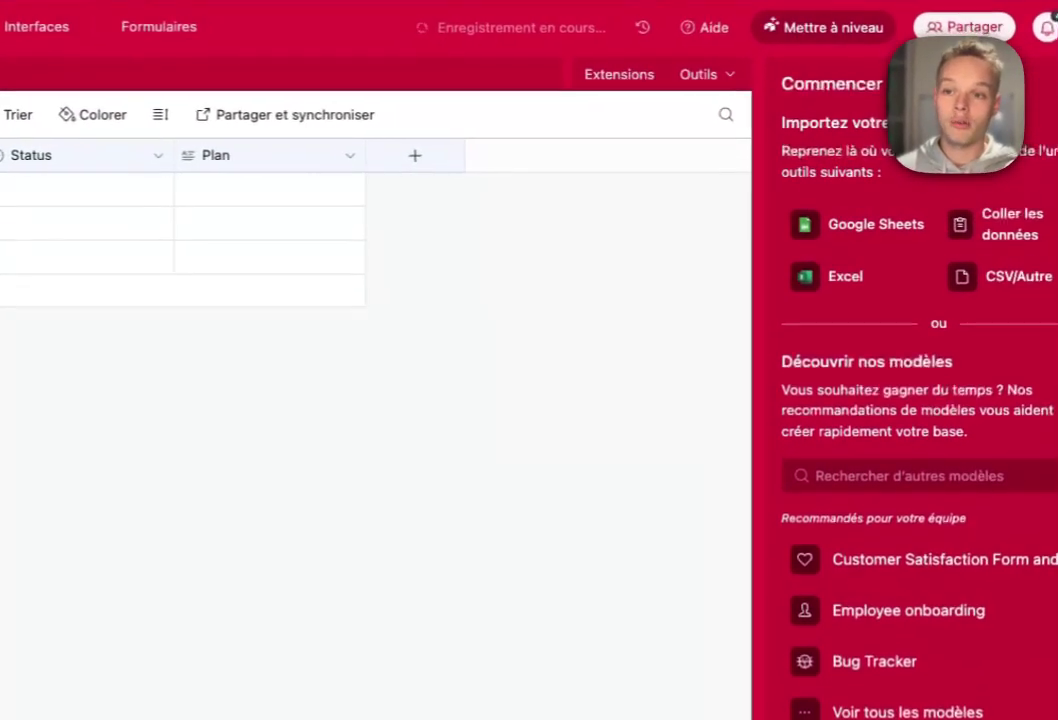
click(622, 159)
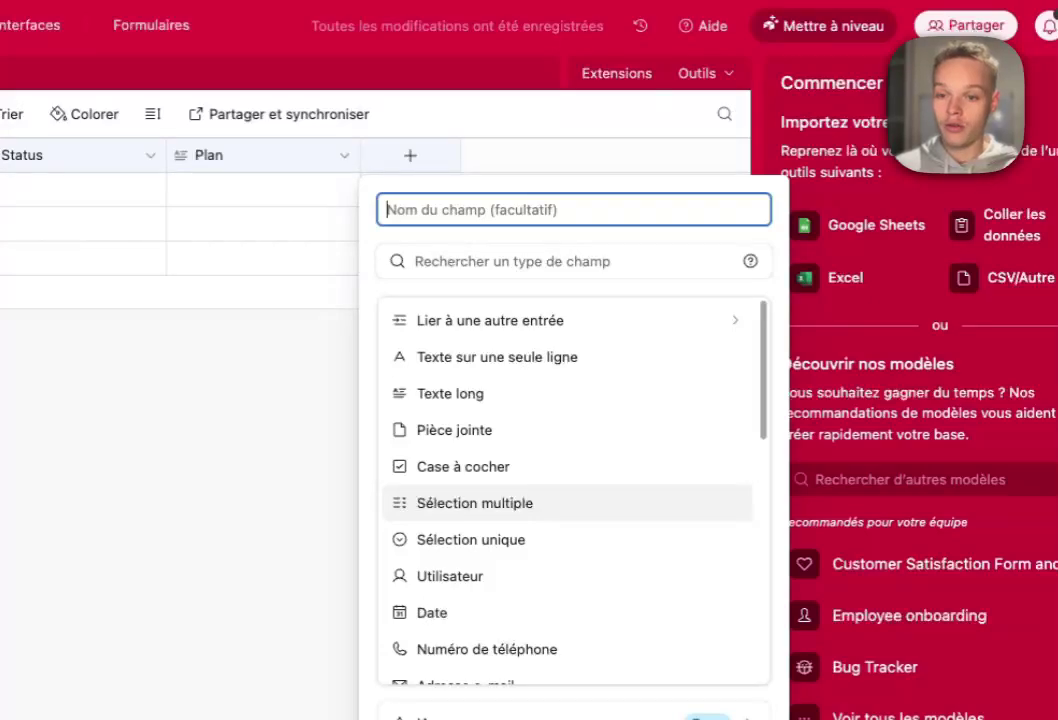
scroll(570, 500, down, 3)
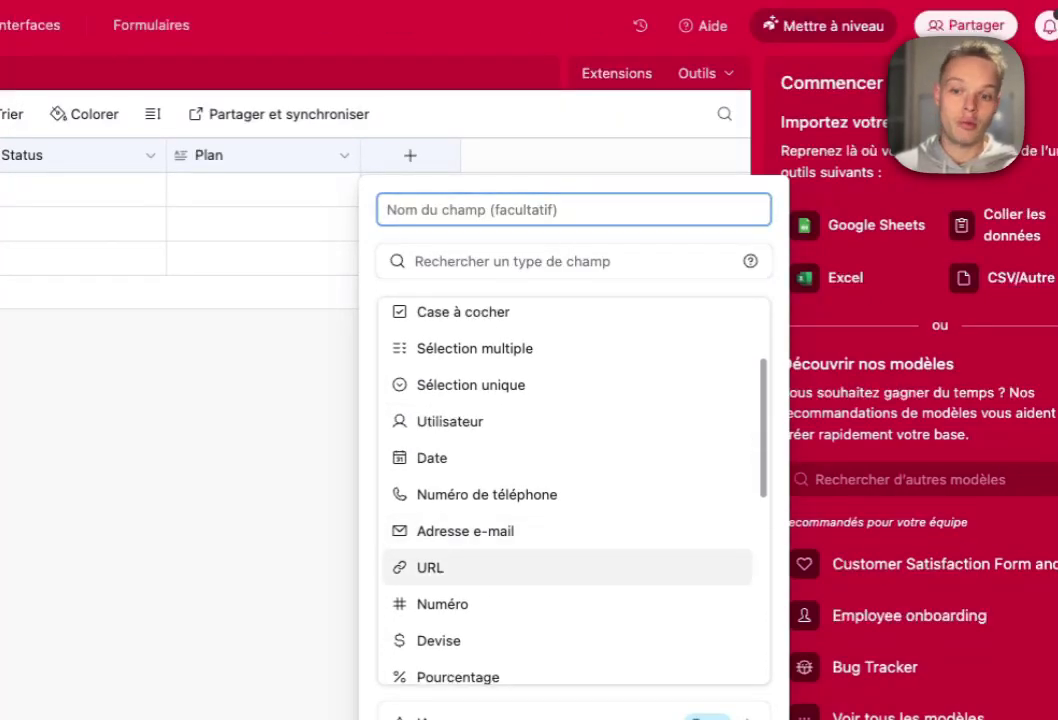
click(430, 567)
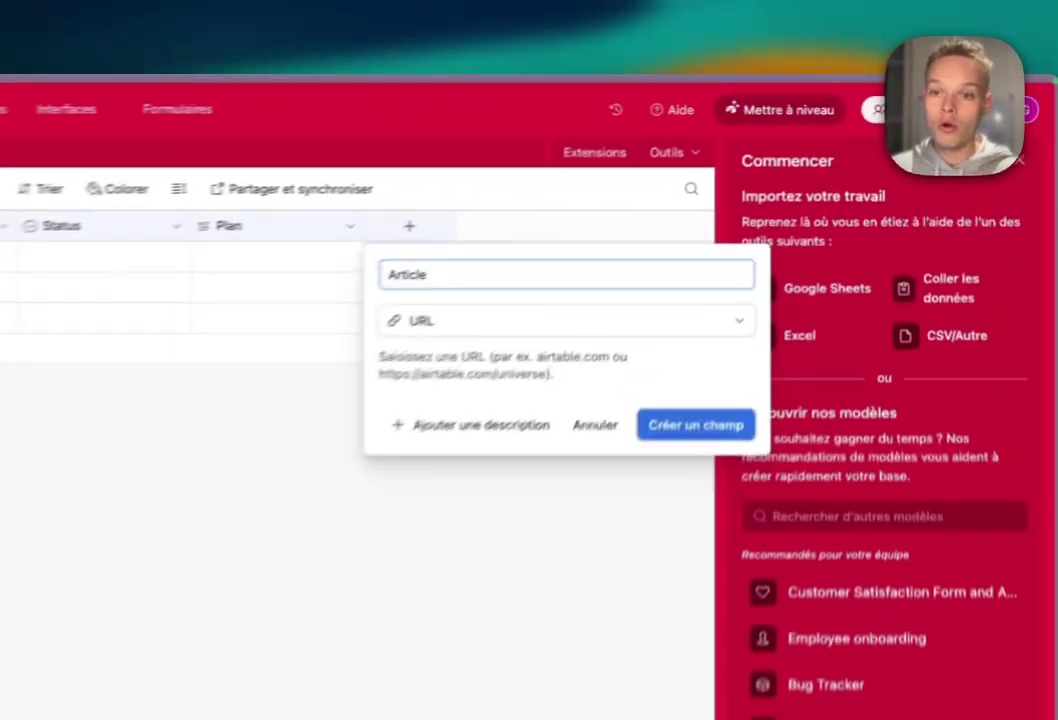
click(783, 270)
click(720, 159)
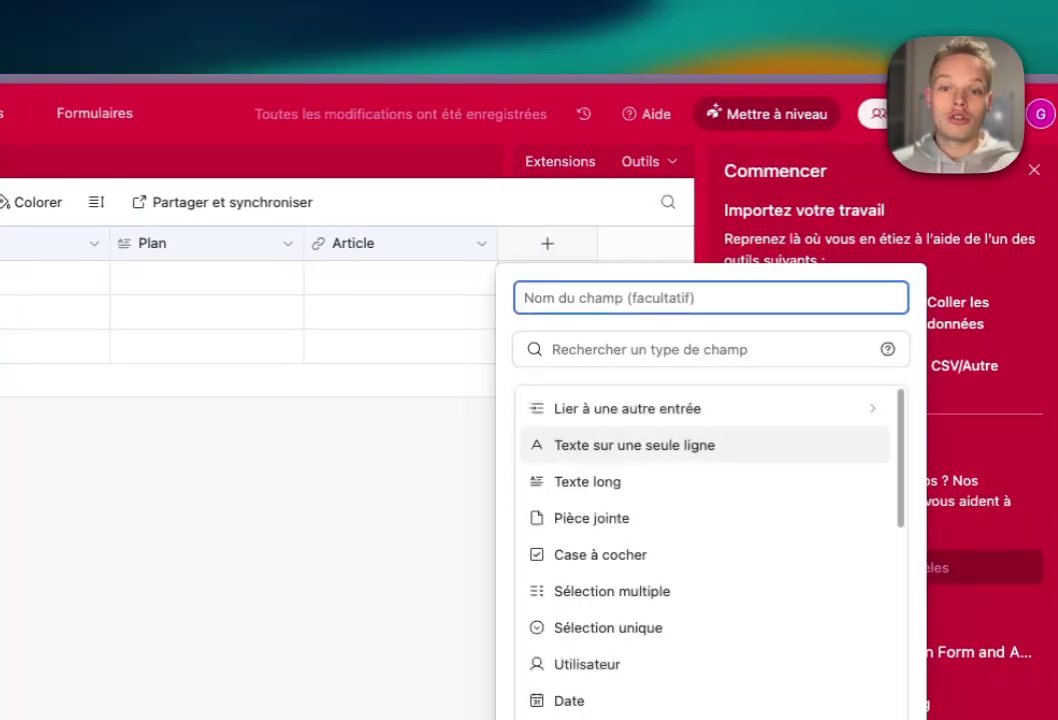
- Create an 'Image' attachment field, then narrow Article and readjust the Status column width
click(590, 518)
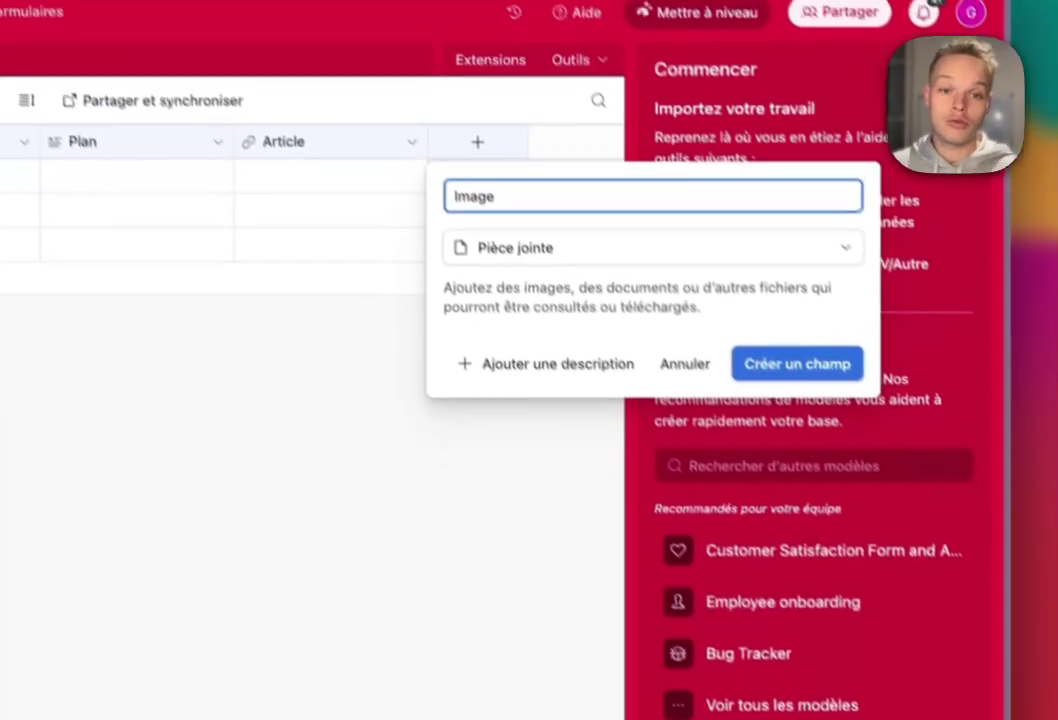
key(Return)
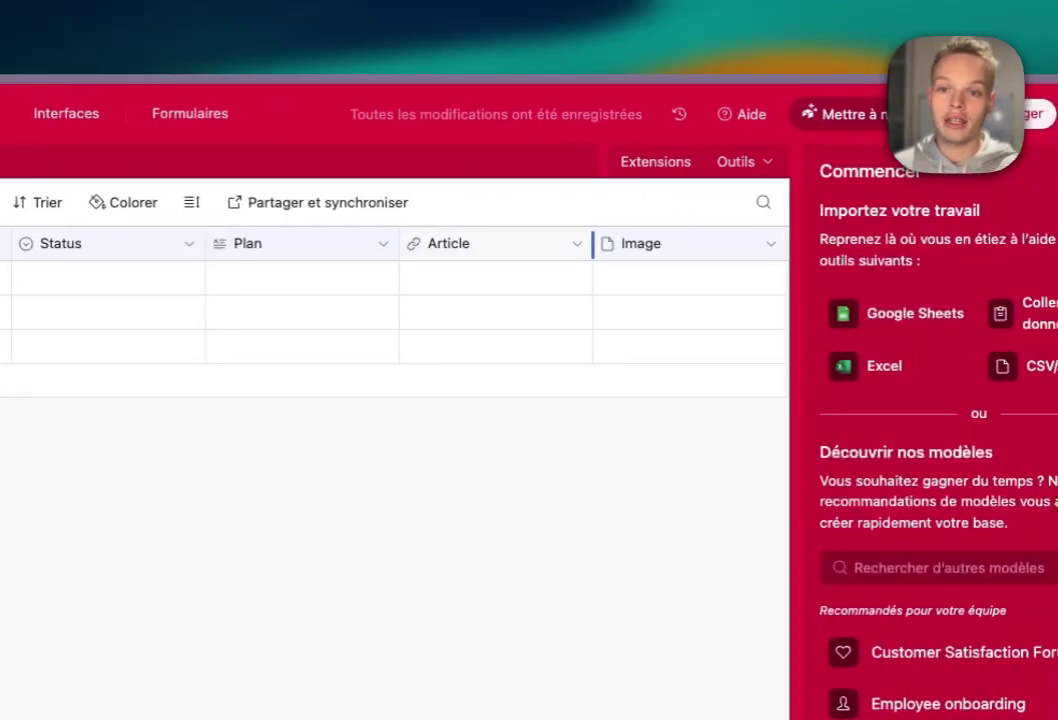
drag(593, 244, 556, 244)
drag(205, 244, 89, 244)
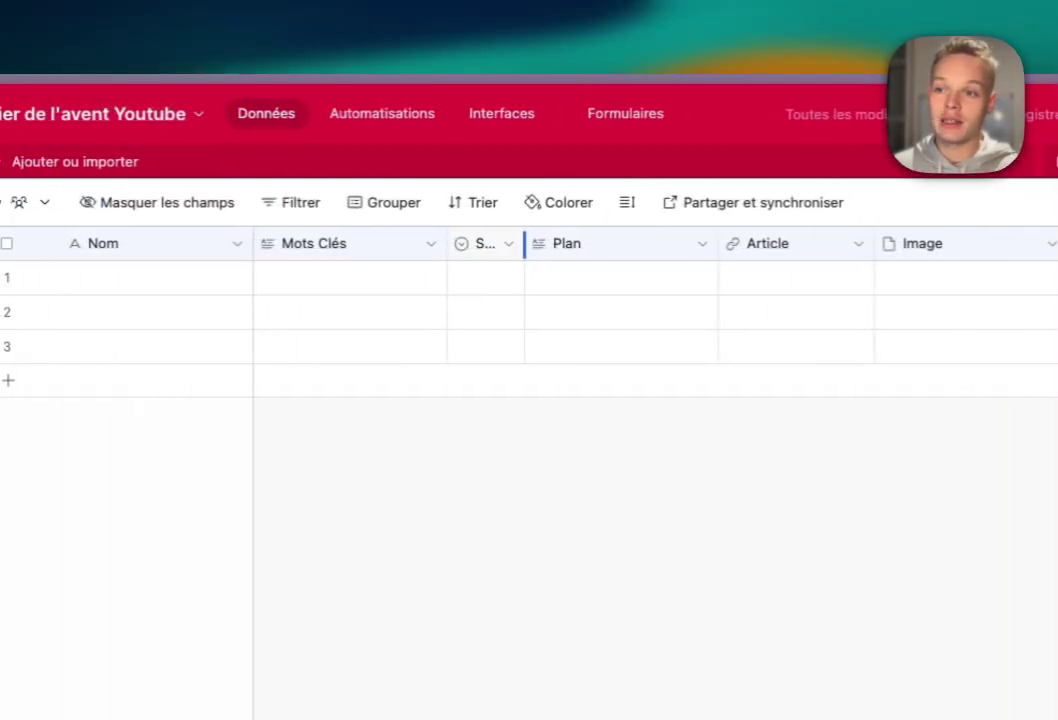
drag(524, 244, 565, 244)
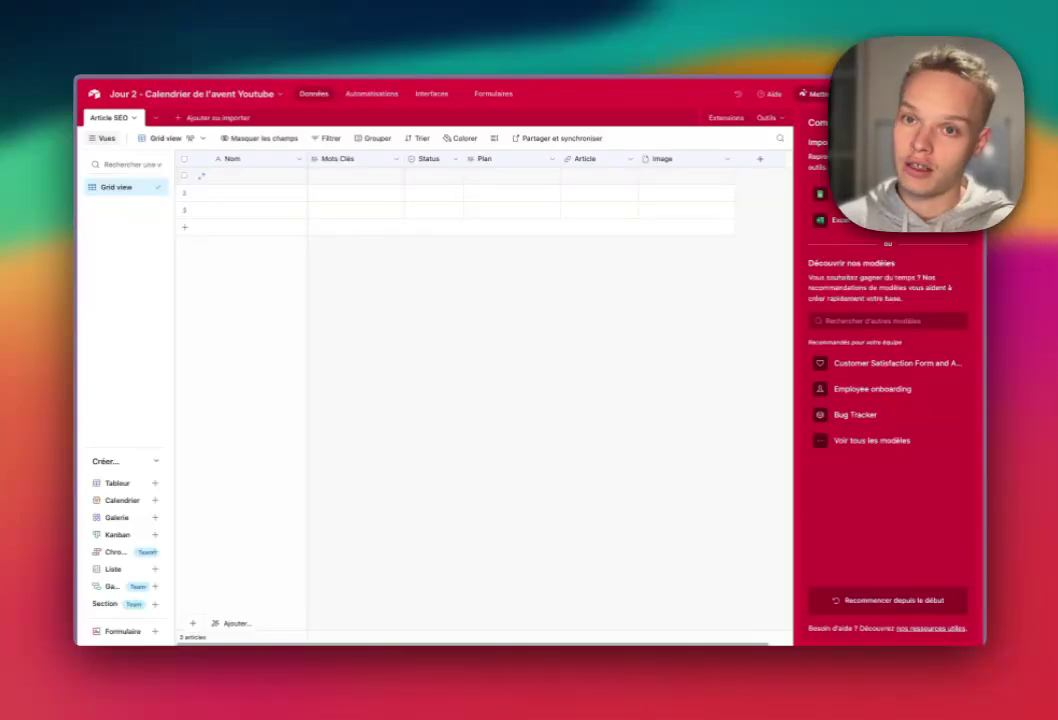
click(686, 176)
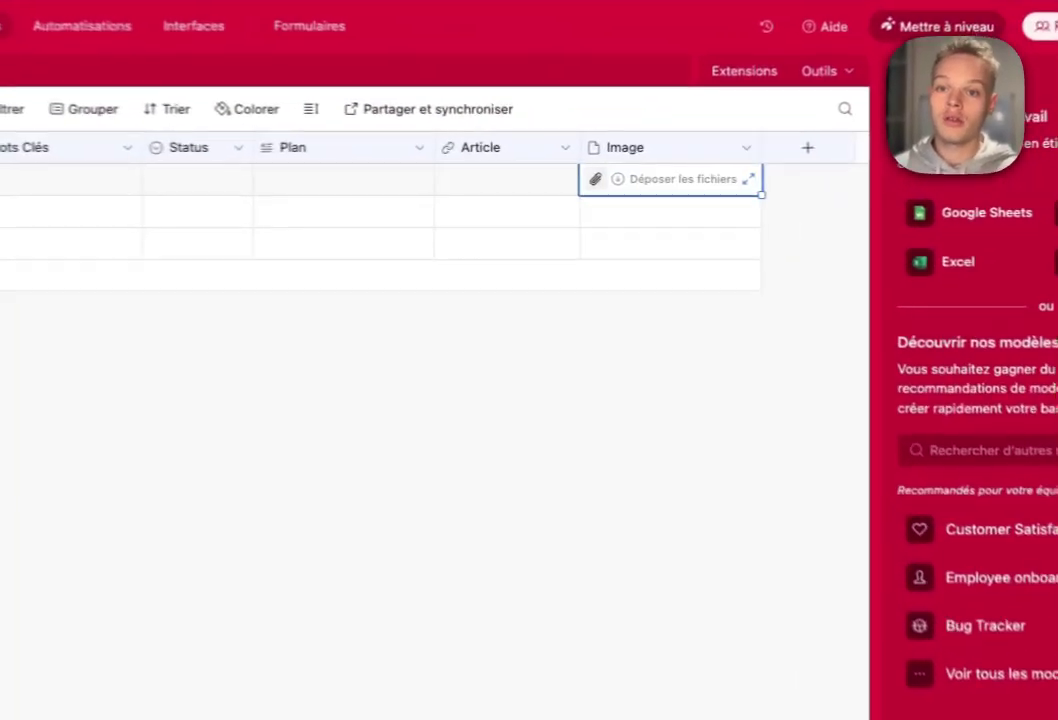
click(493, 180)
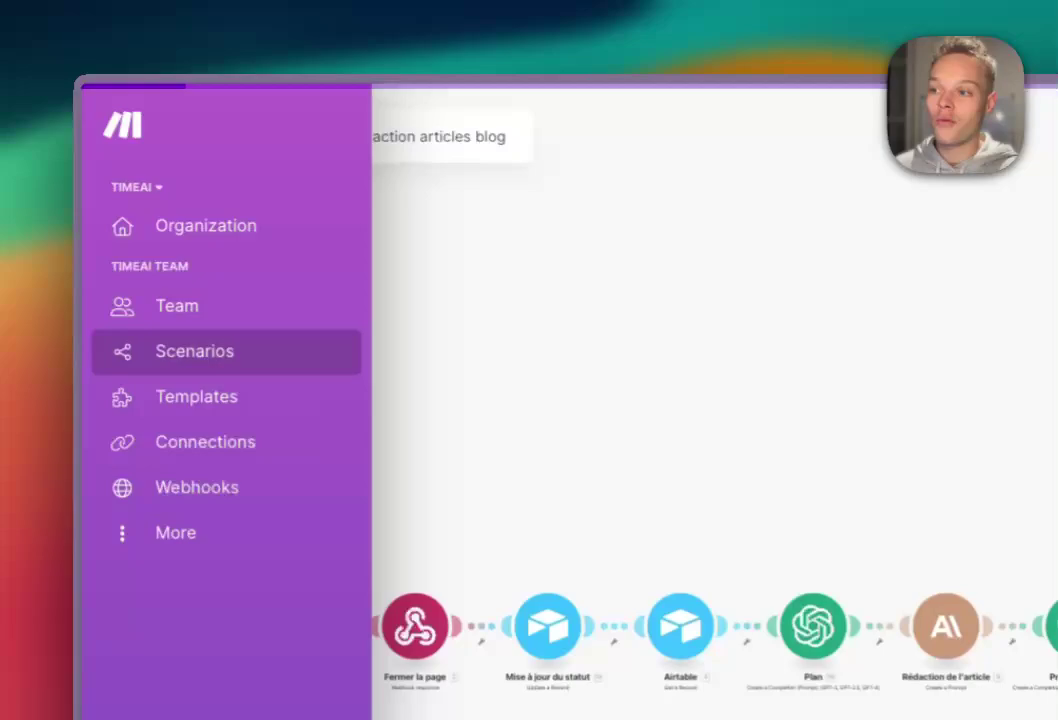
- From the Scenarios list, create a new scenario with a Webhooks > Custom webhook module
click(98, 215)
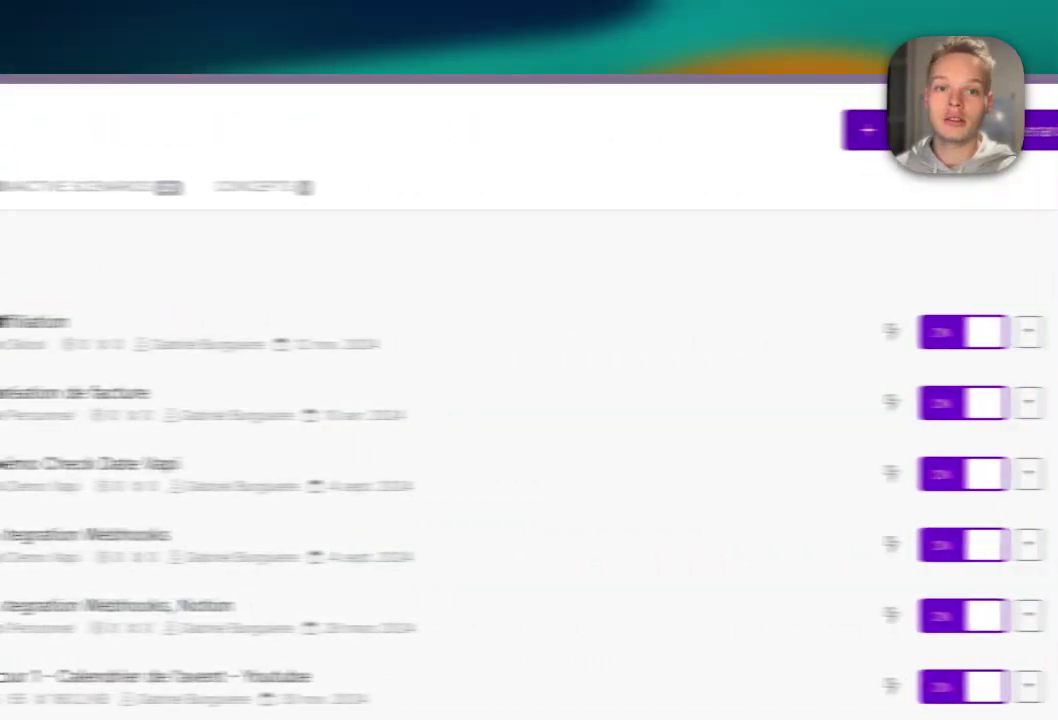
click(962, 130)
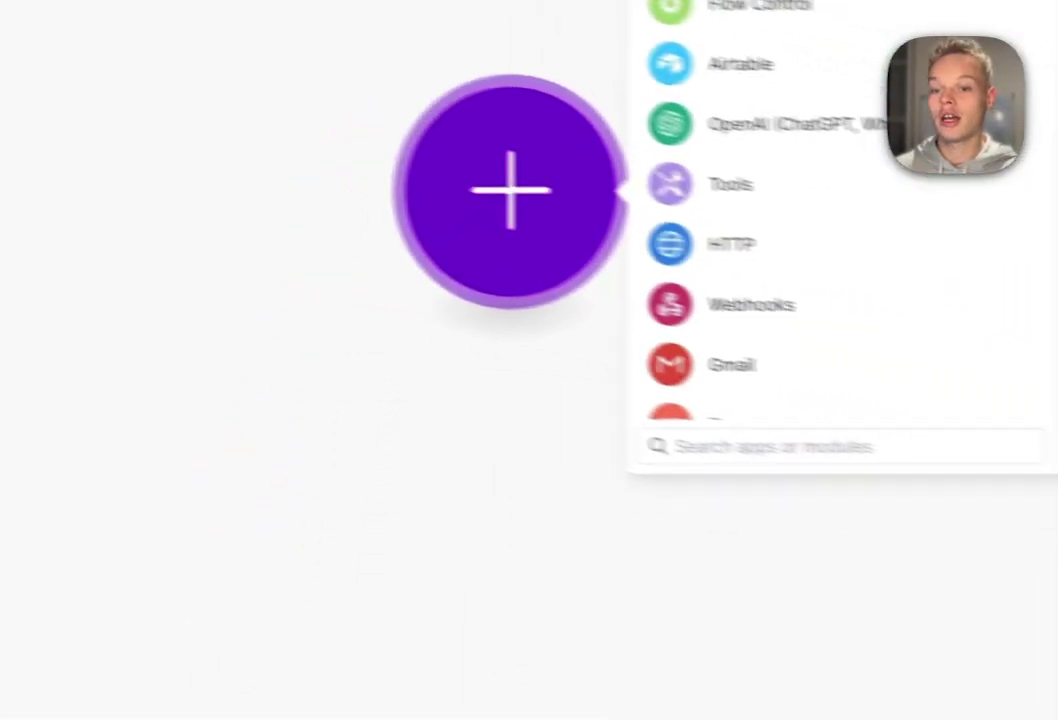
click(650, 285)
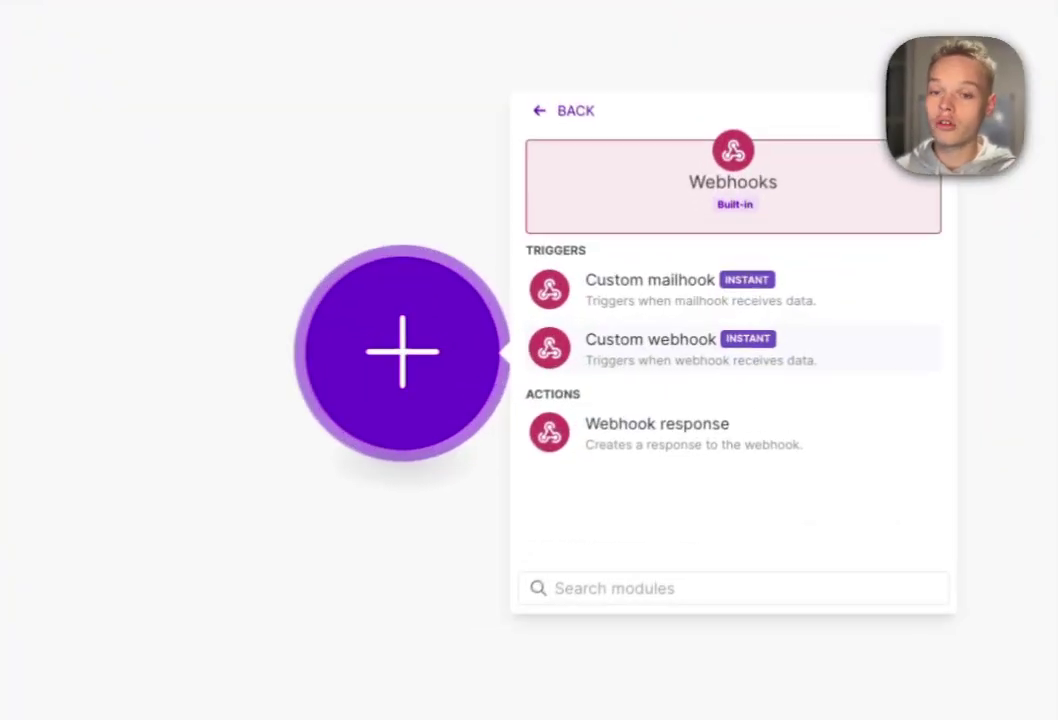
click(685, 329)
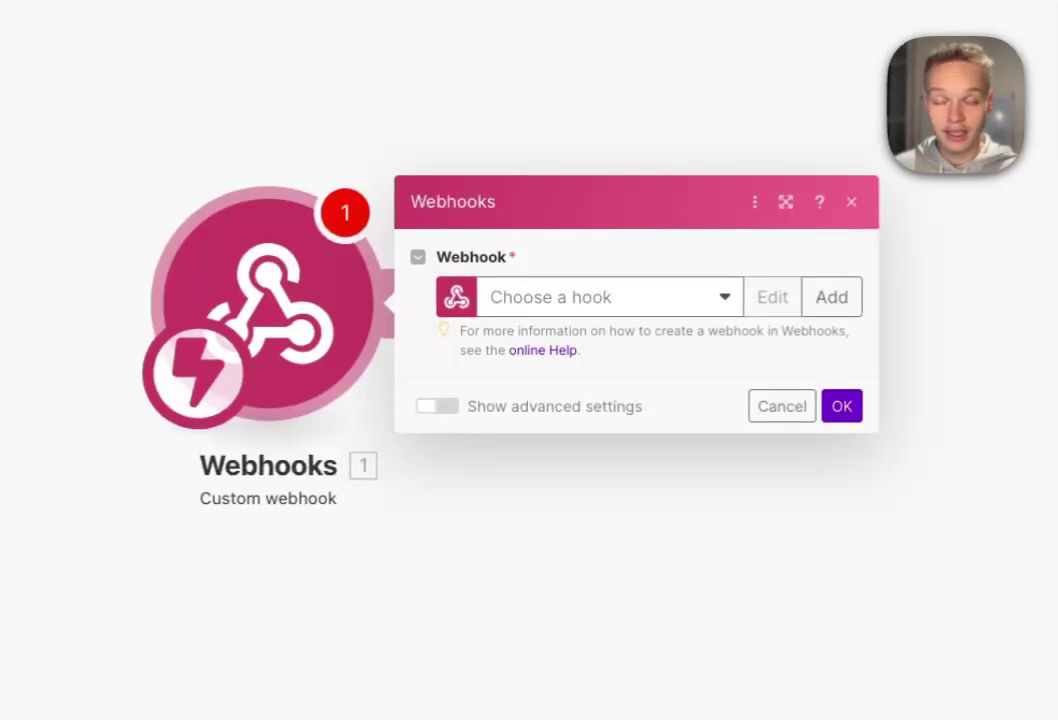
- Create a new webhook named 'Jour 2 - Article SEO - Youtube' and save it
click(831, 297)
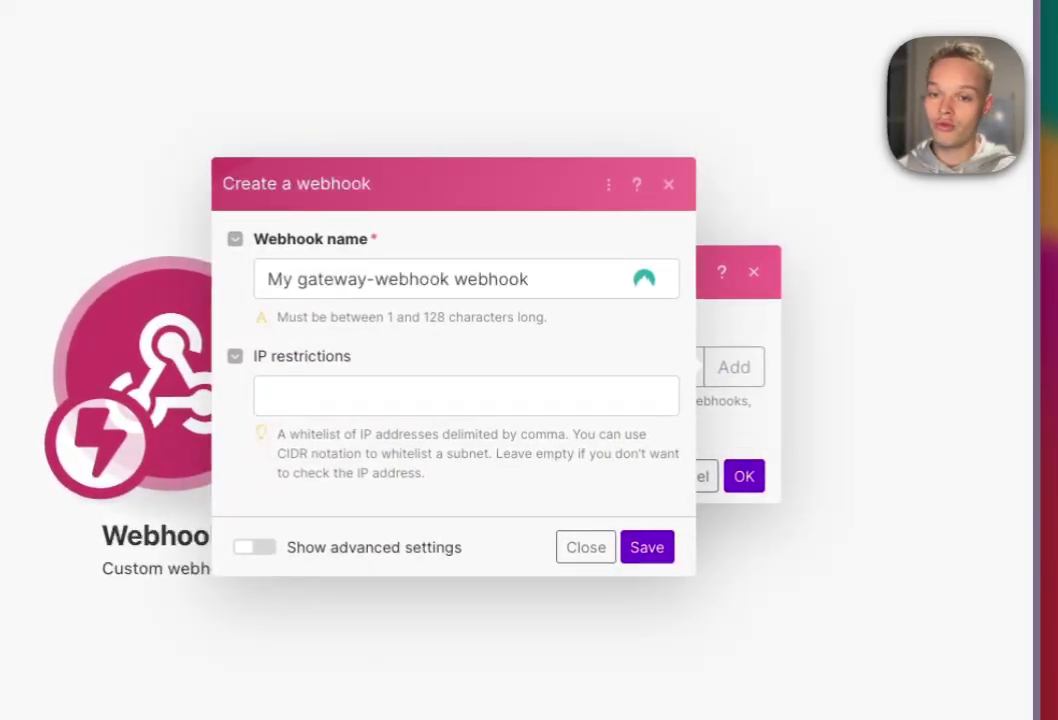
drag(535, 280, 222, 275)
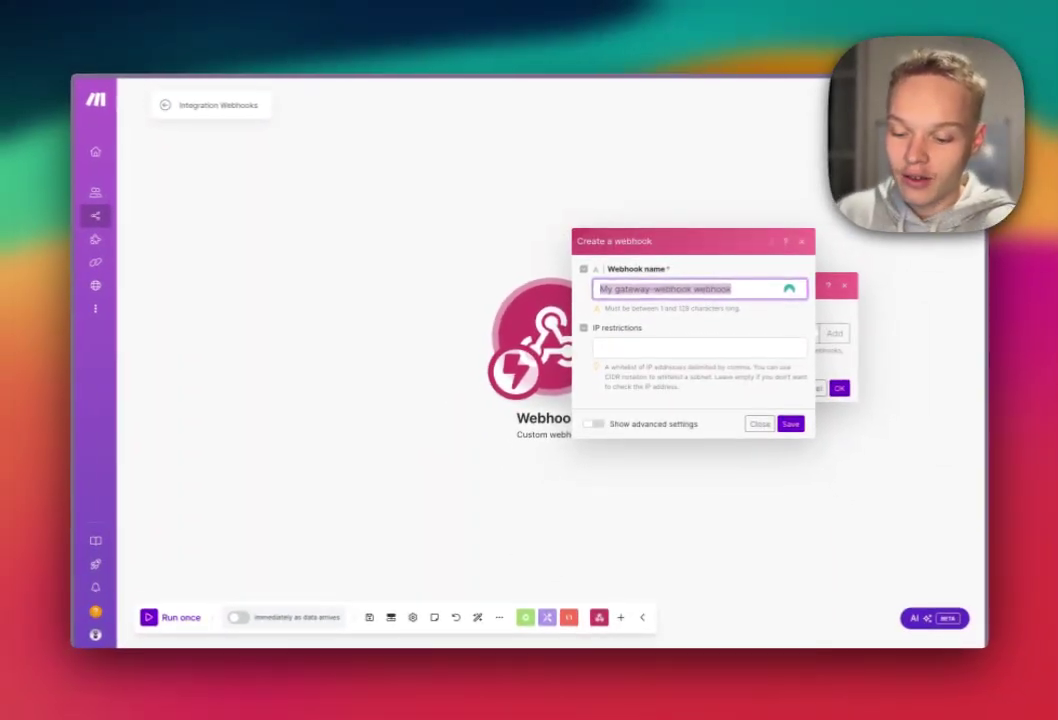
text(Jour)
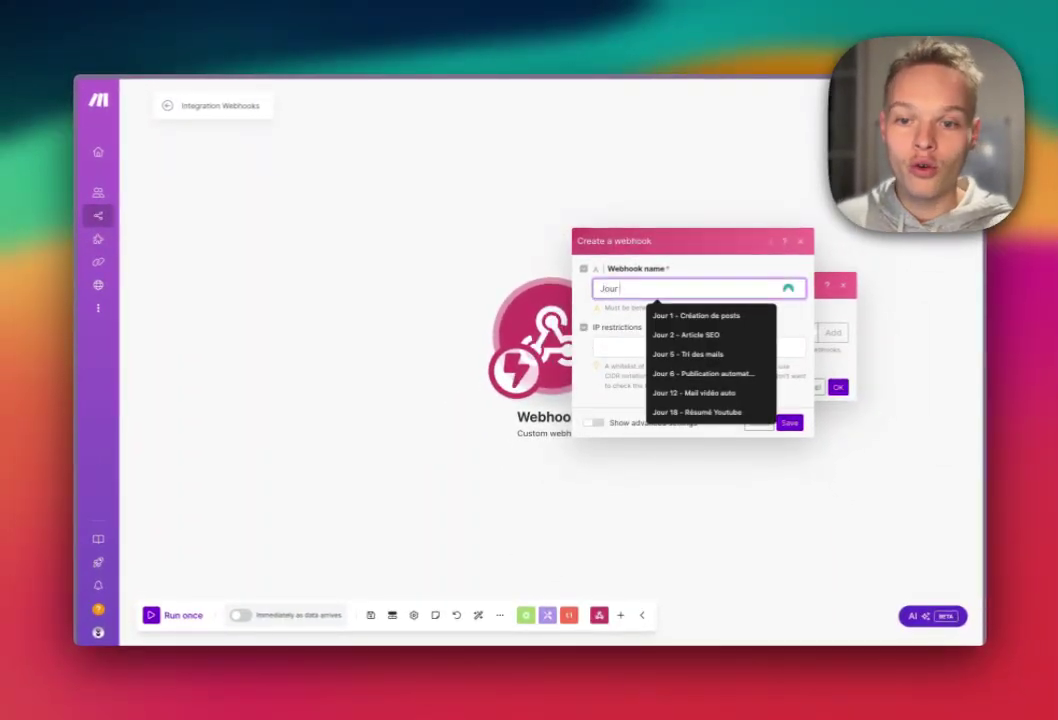
text( 2)
key(Down)
key(Return)
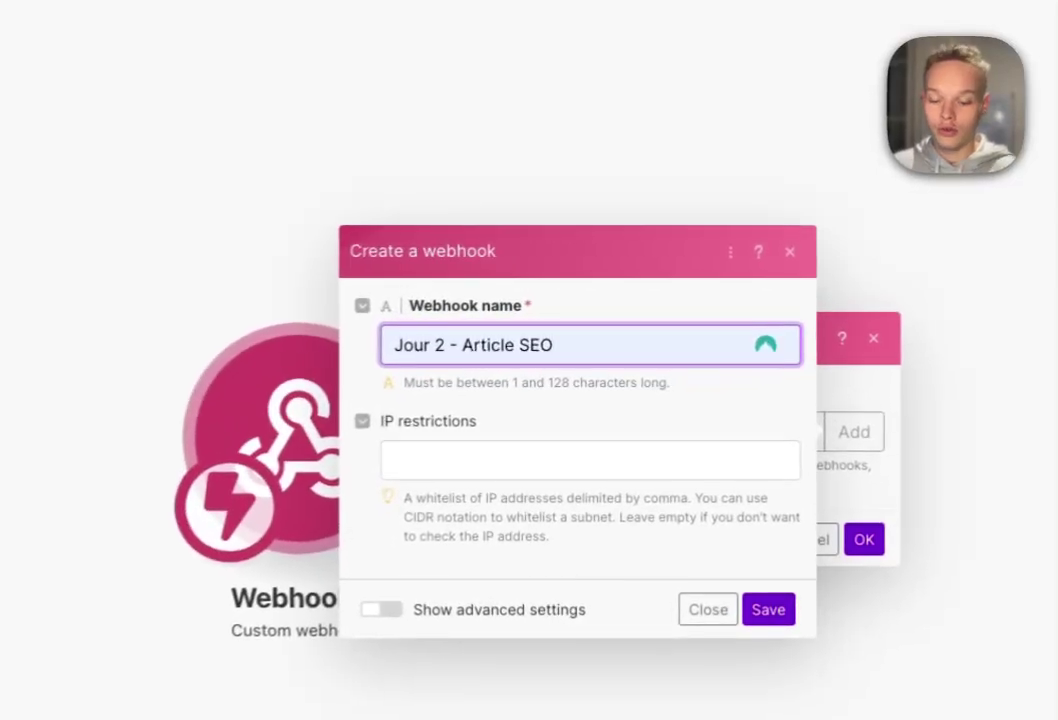
text(- UY)
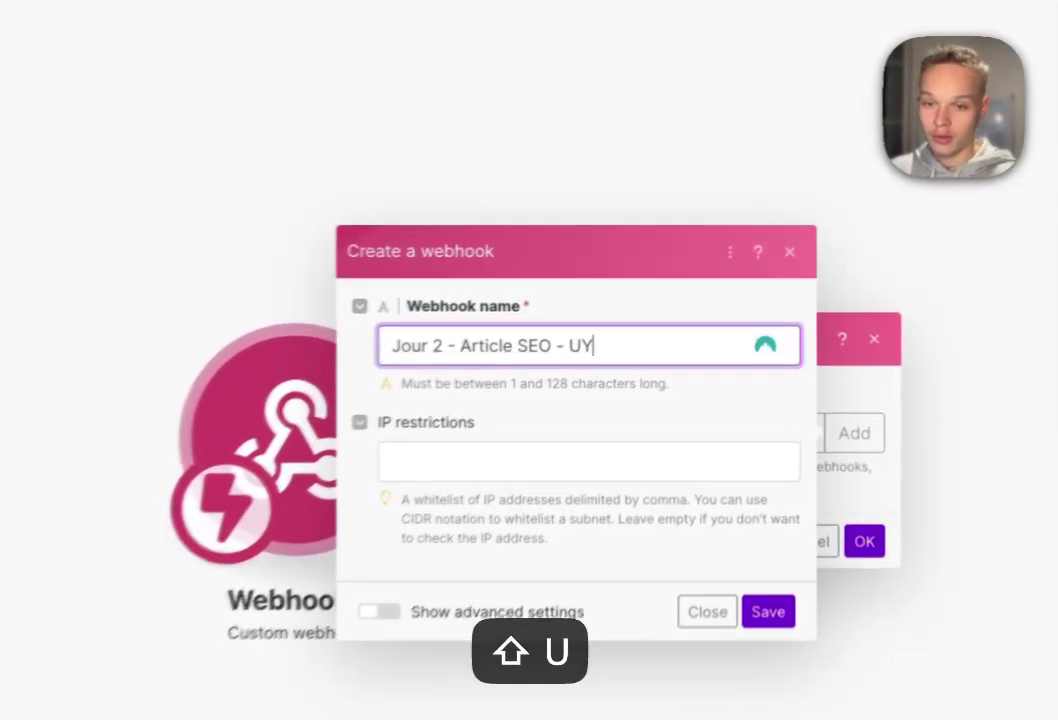
key(BackSpace)
text(Youtube)
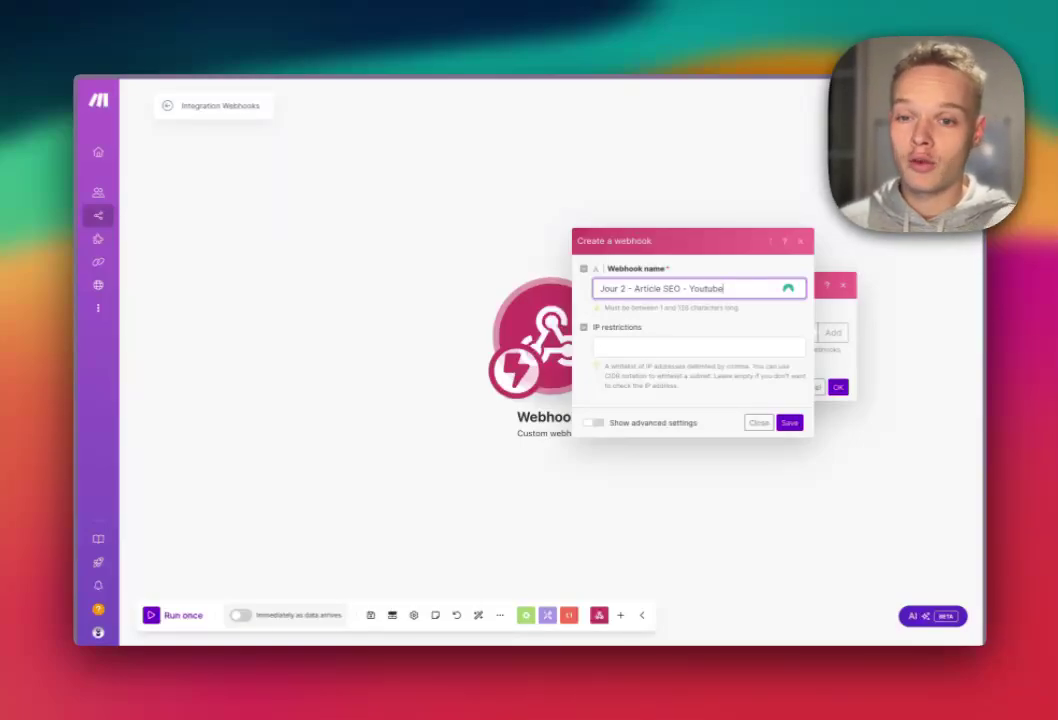
key(Return)
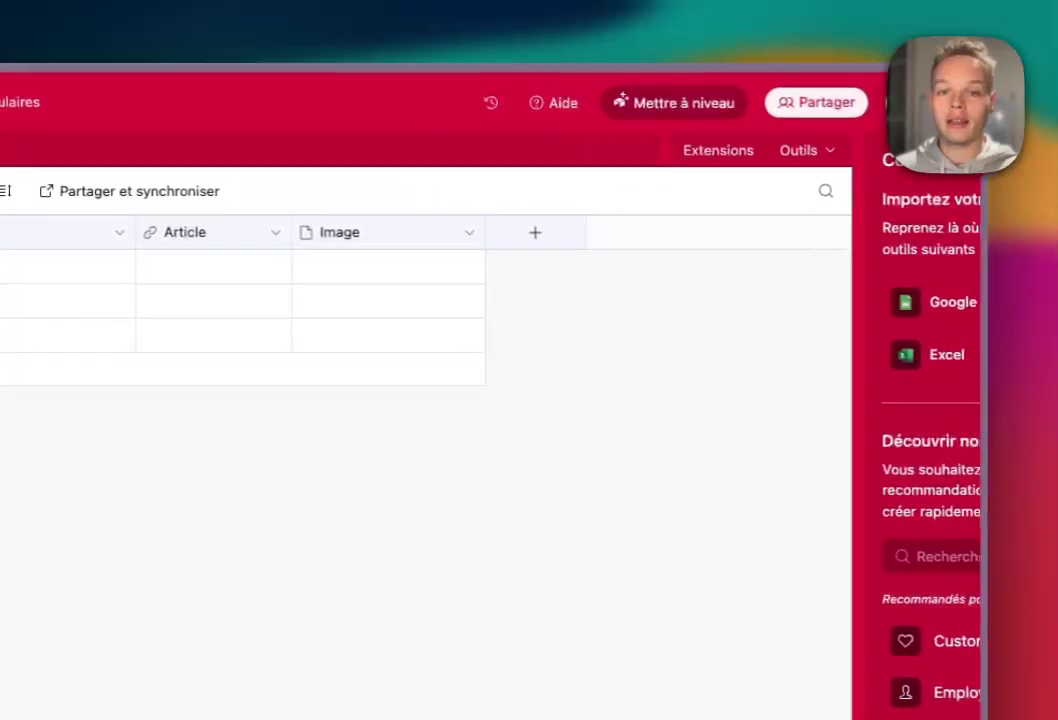
- Add a new button-type field to the table named 'Générer un article'
click(534, 232)
scroll(690, 560, down, 10)
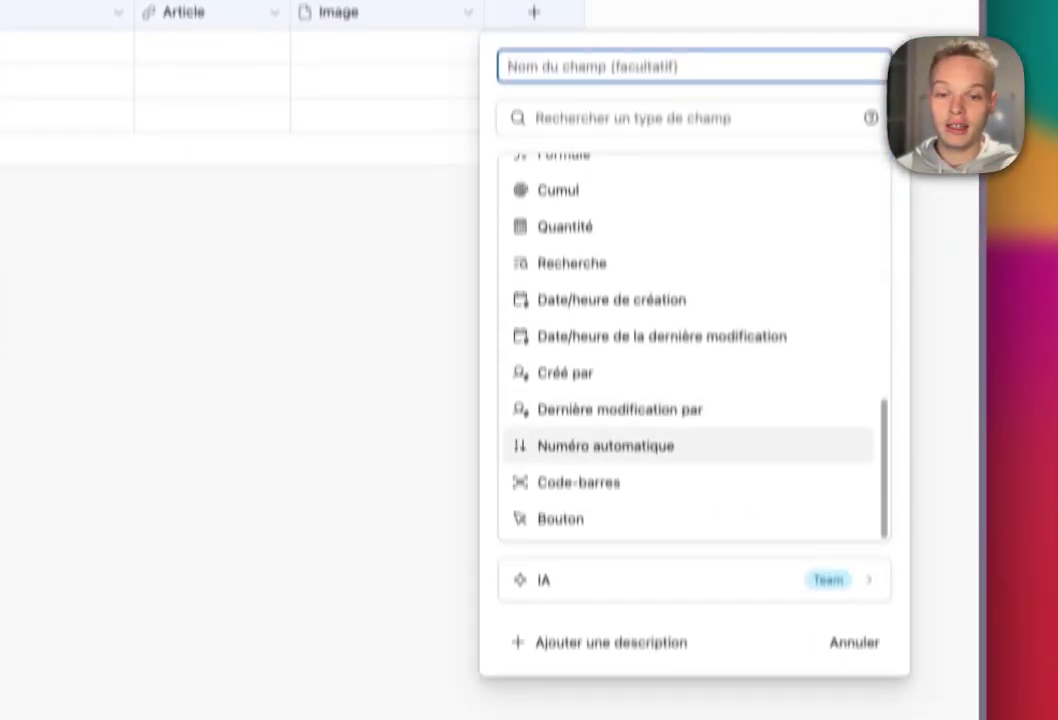
click(560, 453)
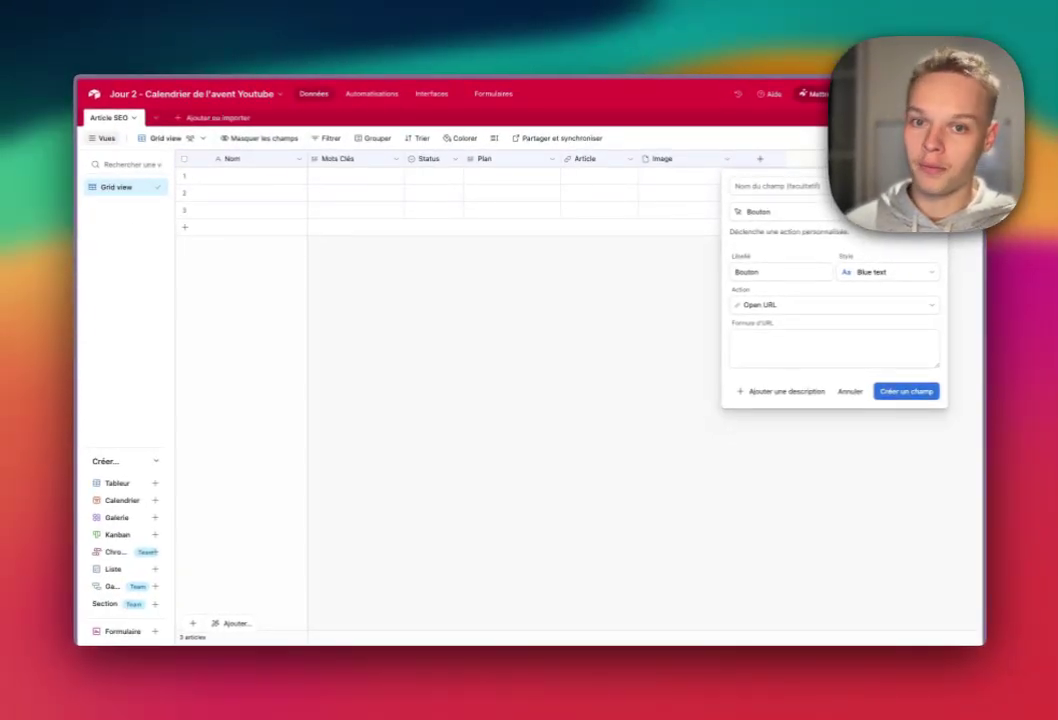
click(785, 186)
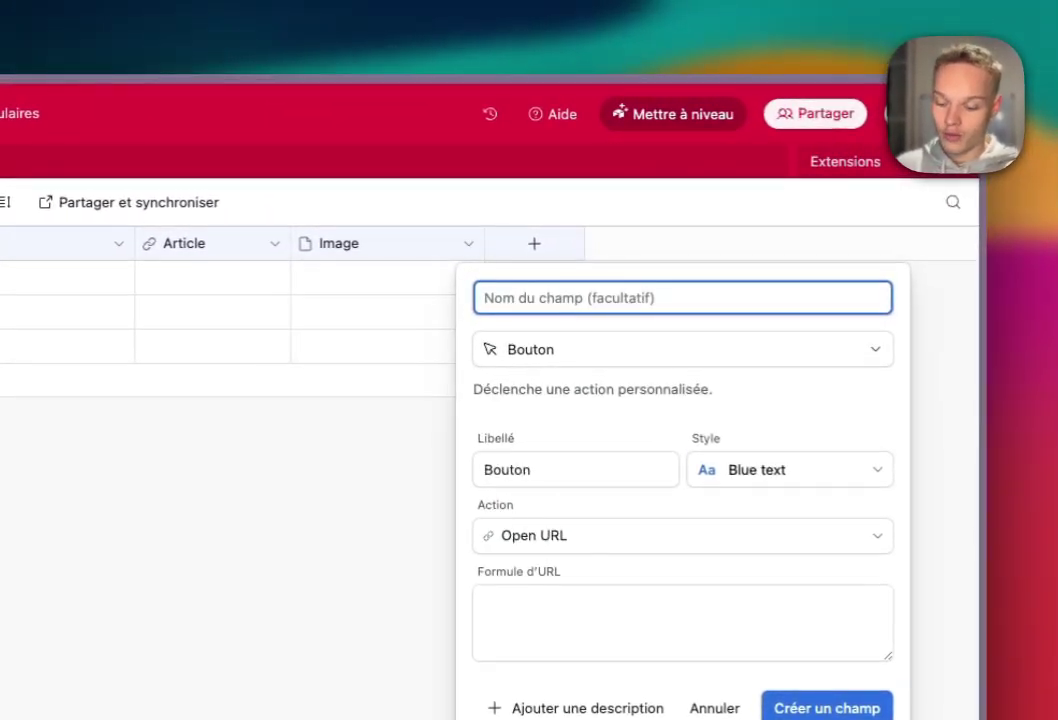
text(Générer )
text(un artic)
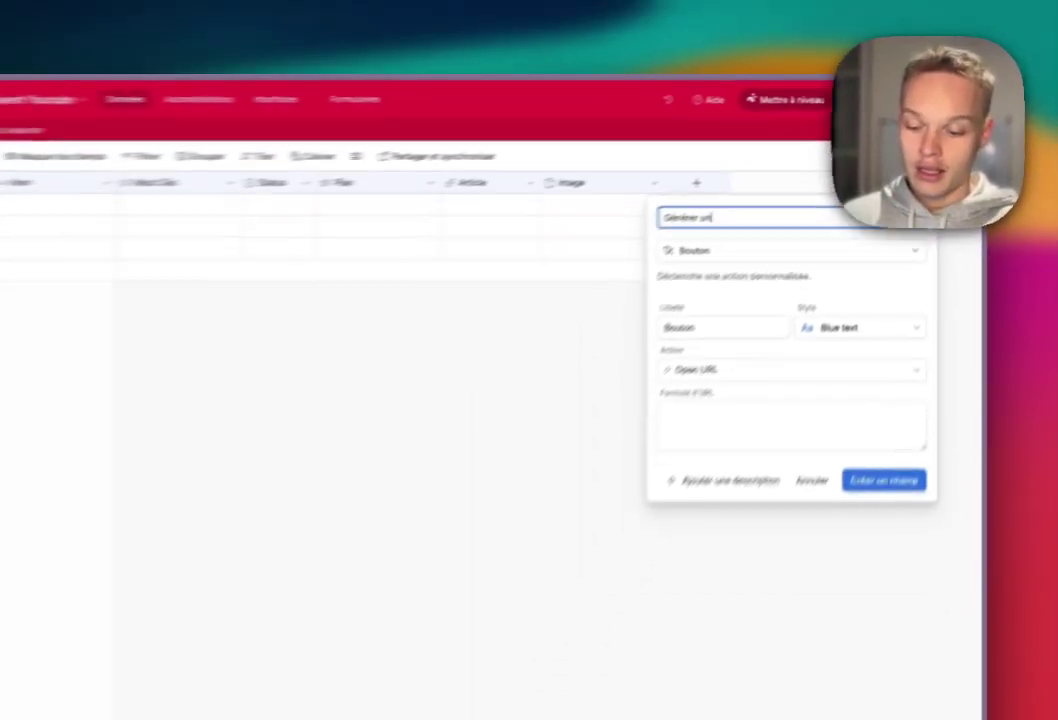
text(le)
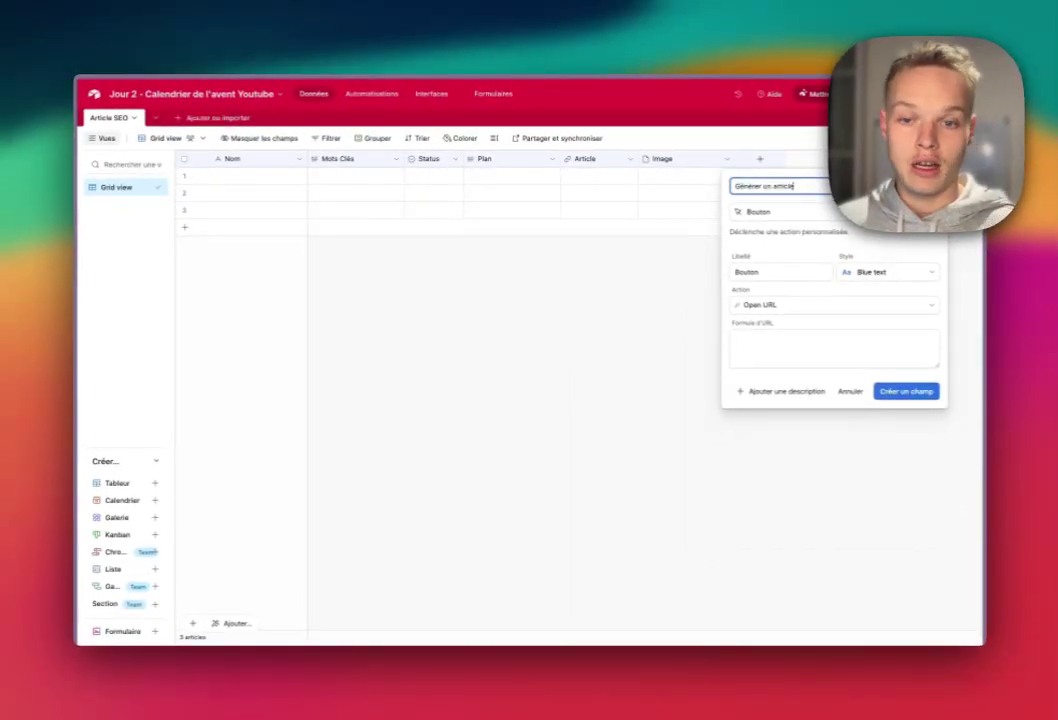
- Label the button 'Générer' in solid green, point it to the webhook URL, and create the field
click(780, 271)
key(super+a)
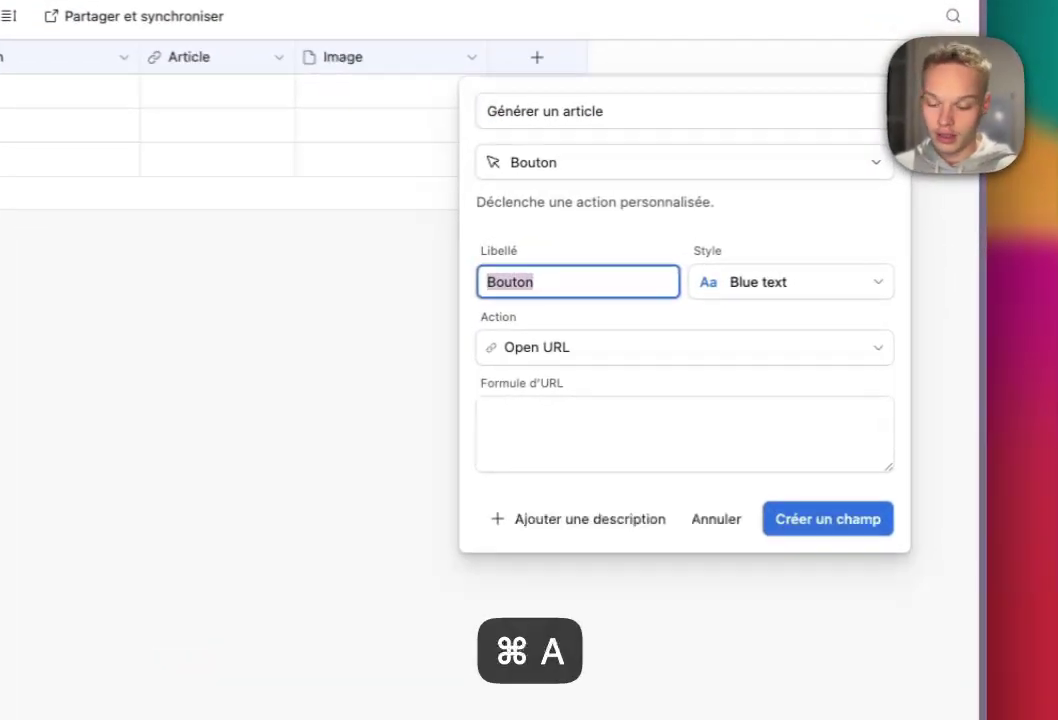
text(Générer)
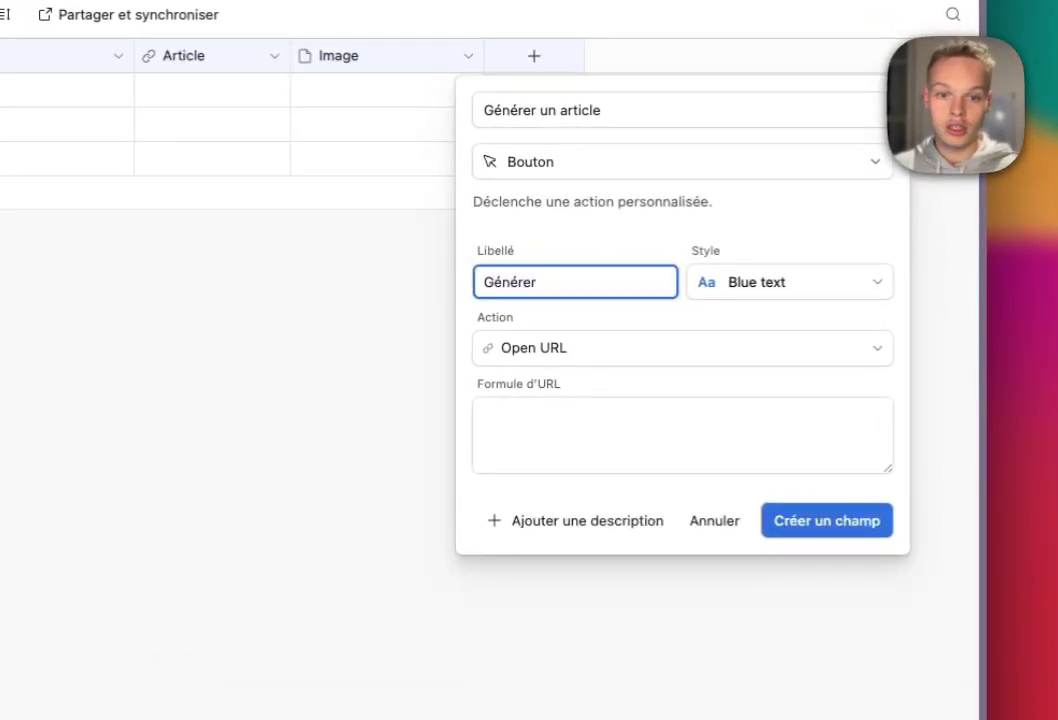
click(790, 282)
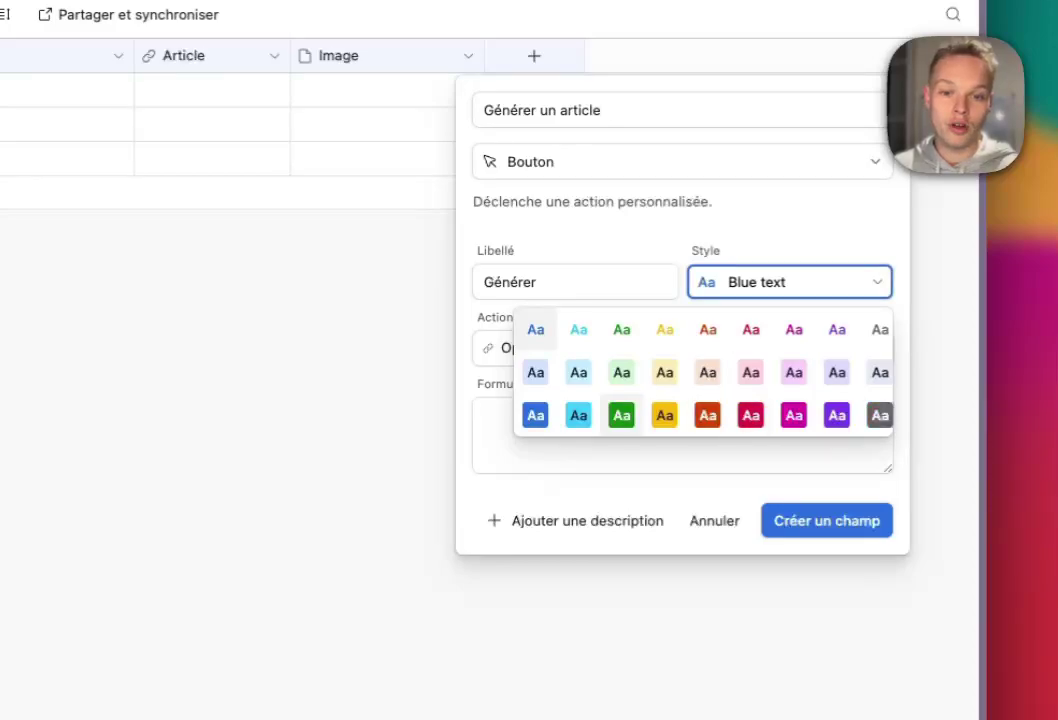
click(621, 415)
click(680, 435)
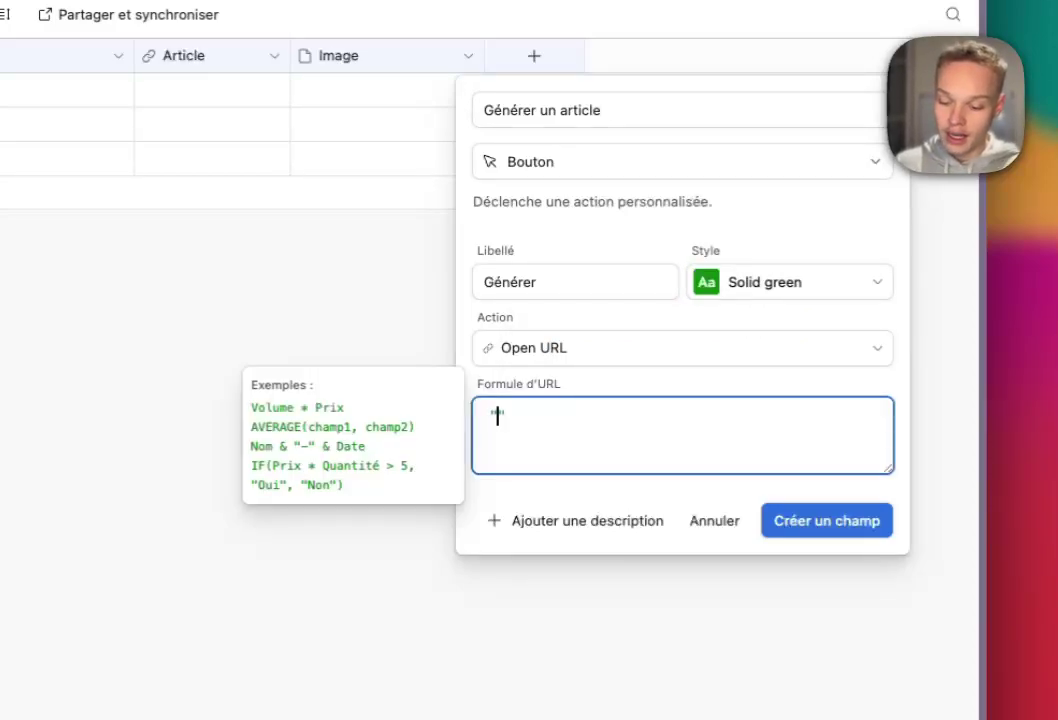
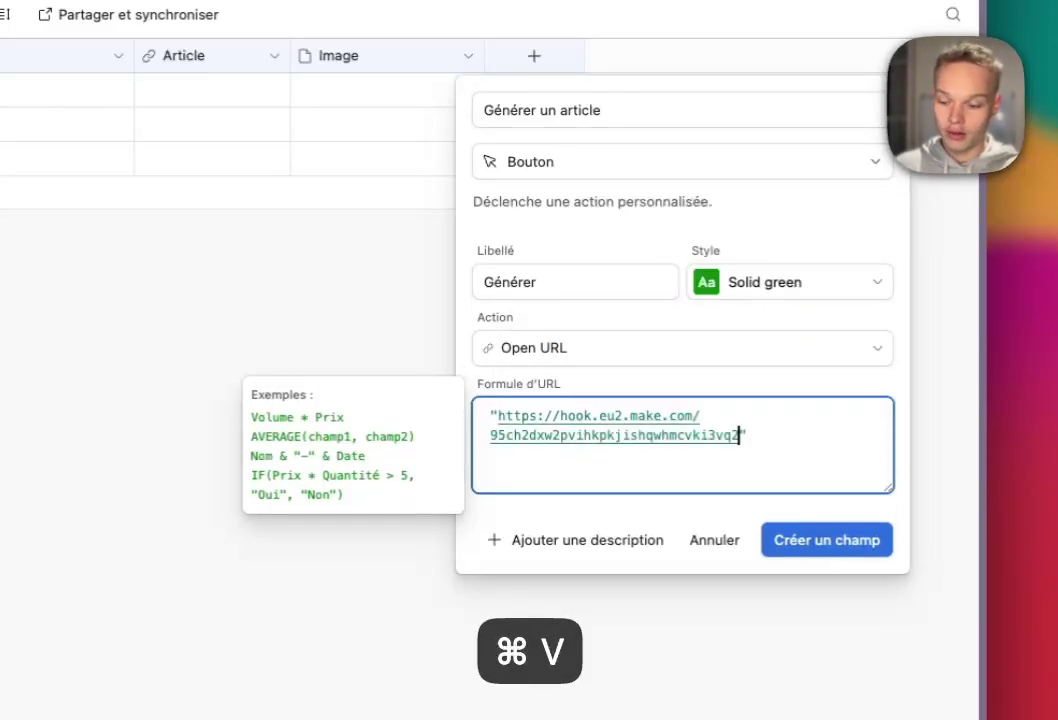
drag(521, 415, 746, 435)
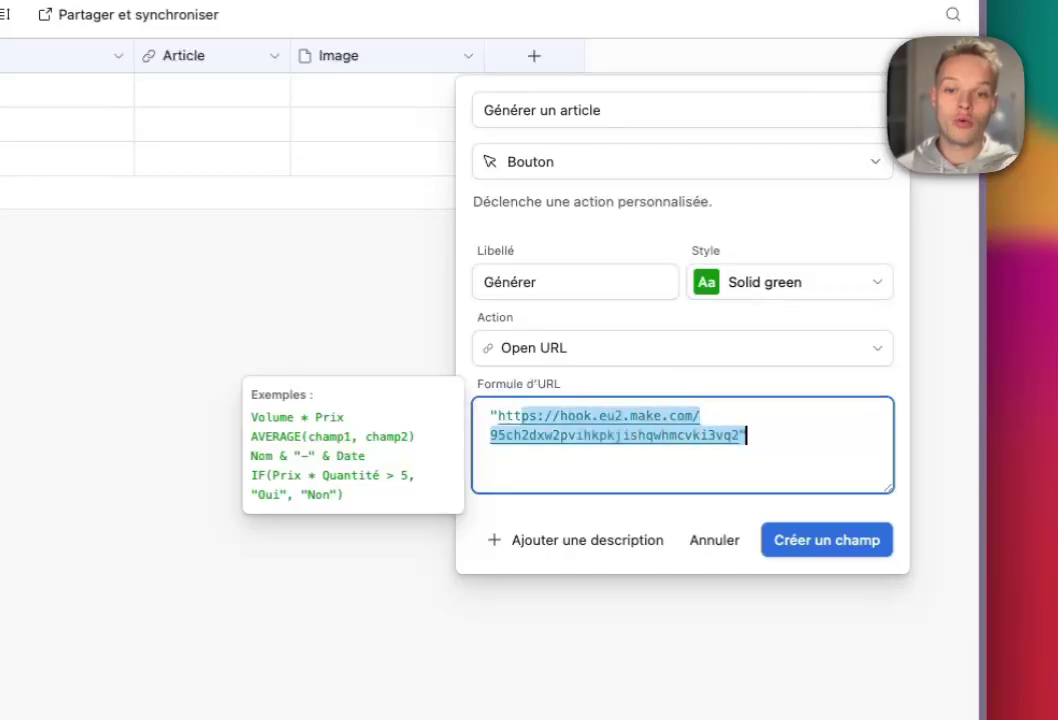
click(826, 540)
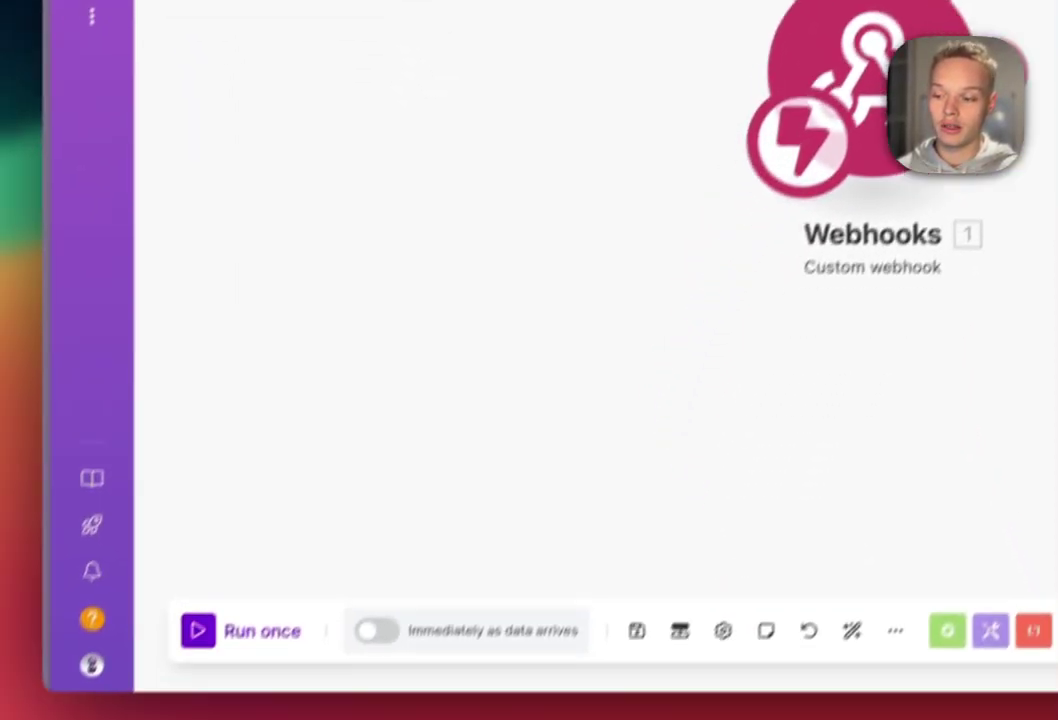
- Run the scenario once and send a test call to the webhook, then return to Make
click(261, 631)
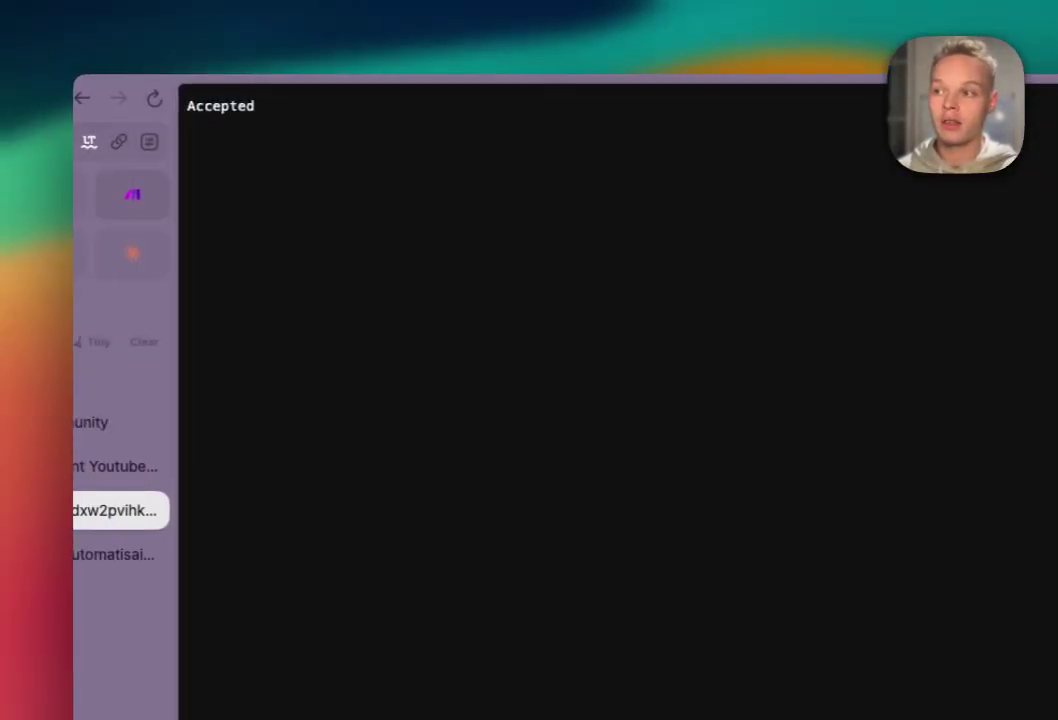
click(132, 194)
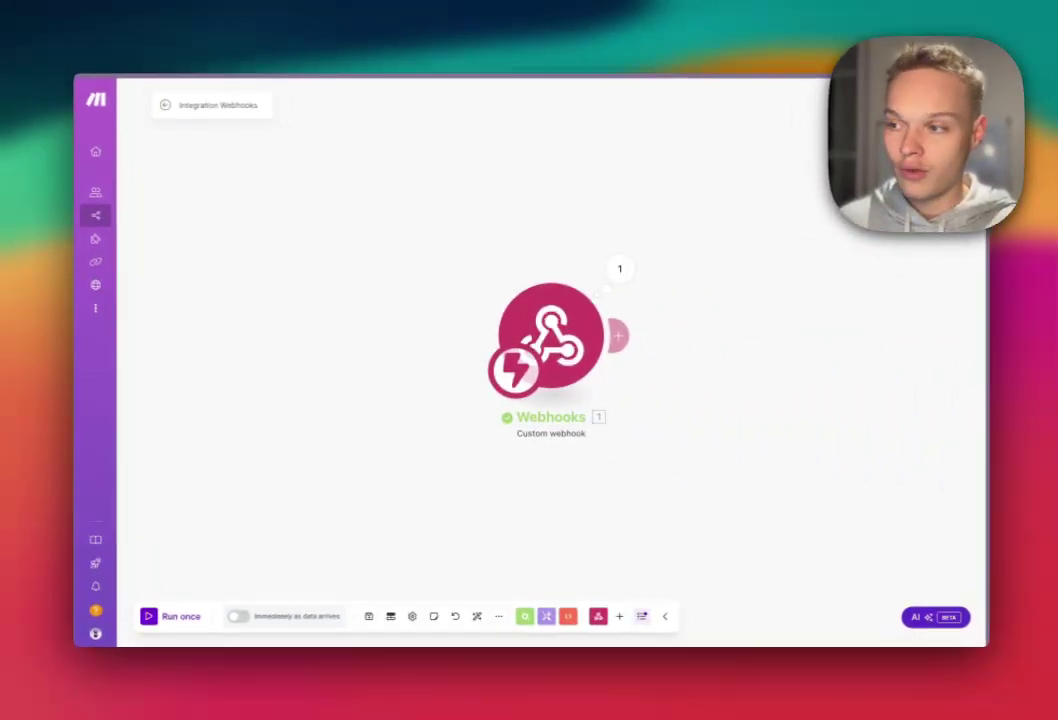
mouse_move(97, 308)
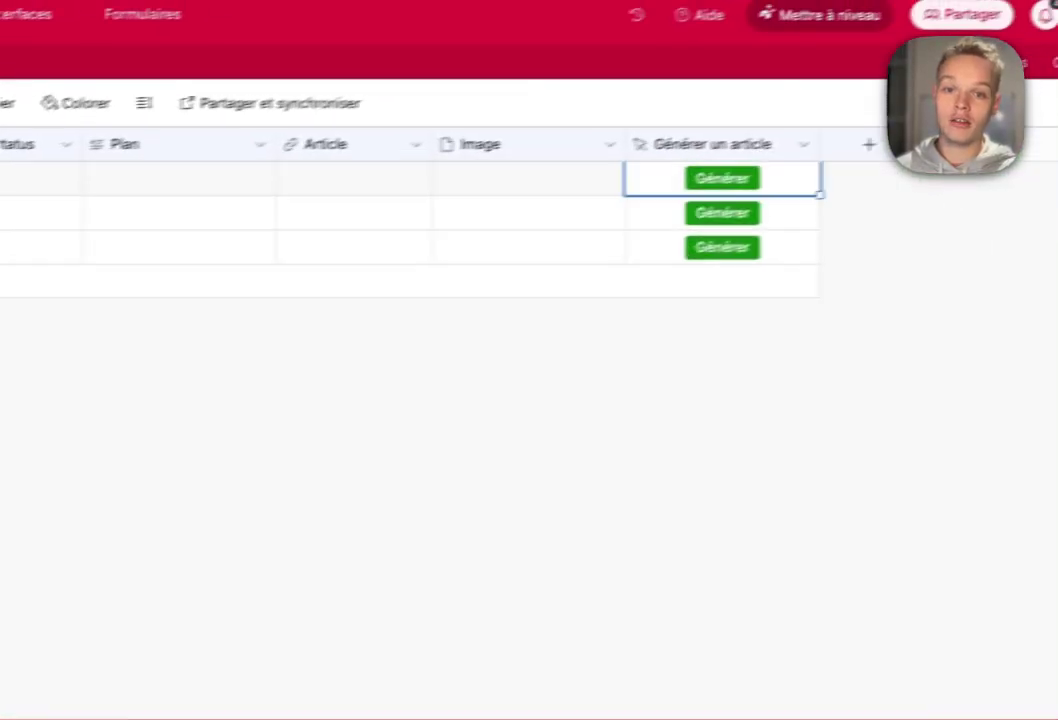
- Edit the 'Générer un article' field and adjust the end of its URL formula string
click(803, 144)
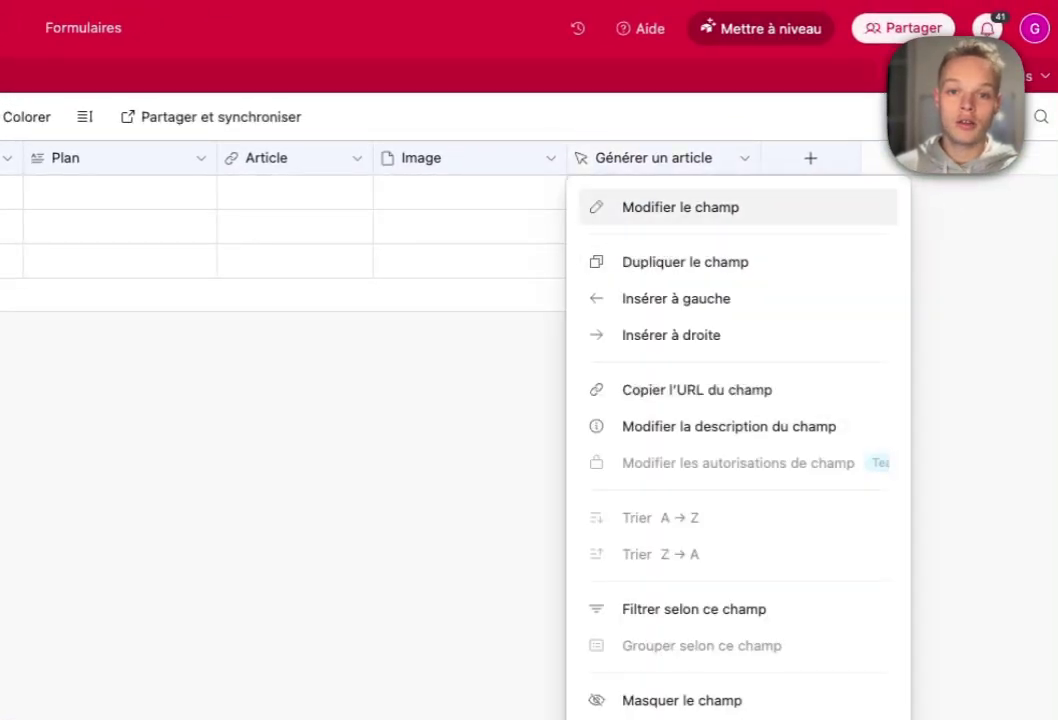
click(681, 207)
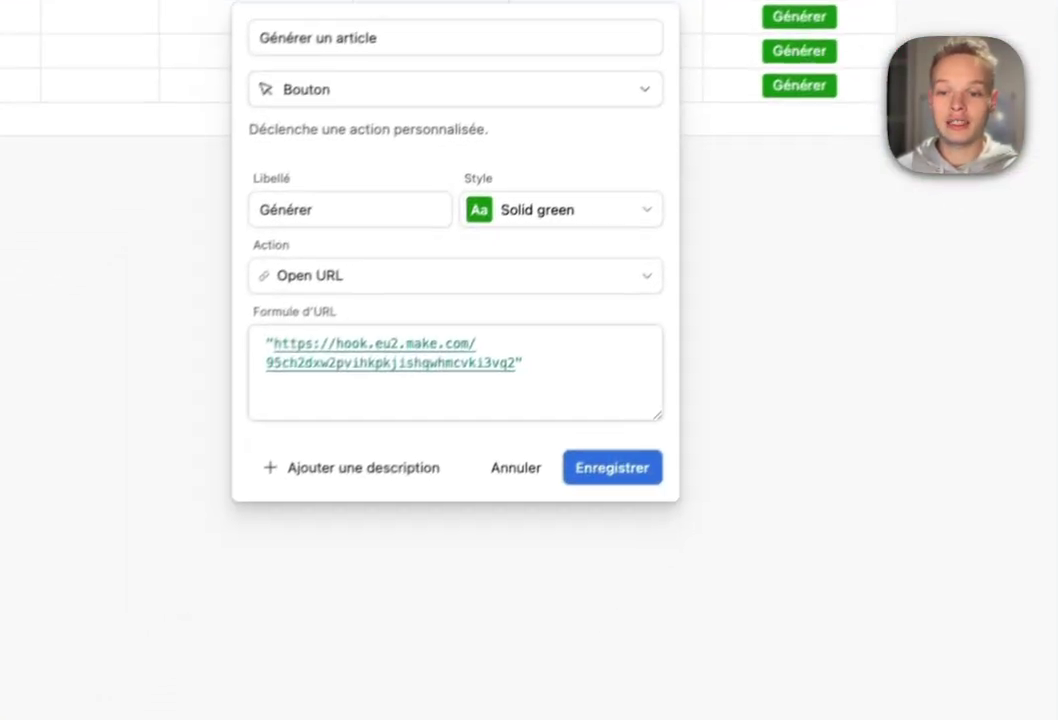
click(516, 364)
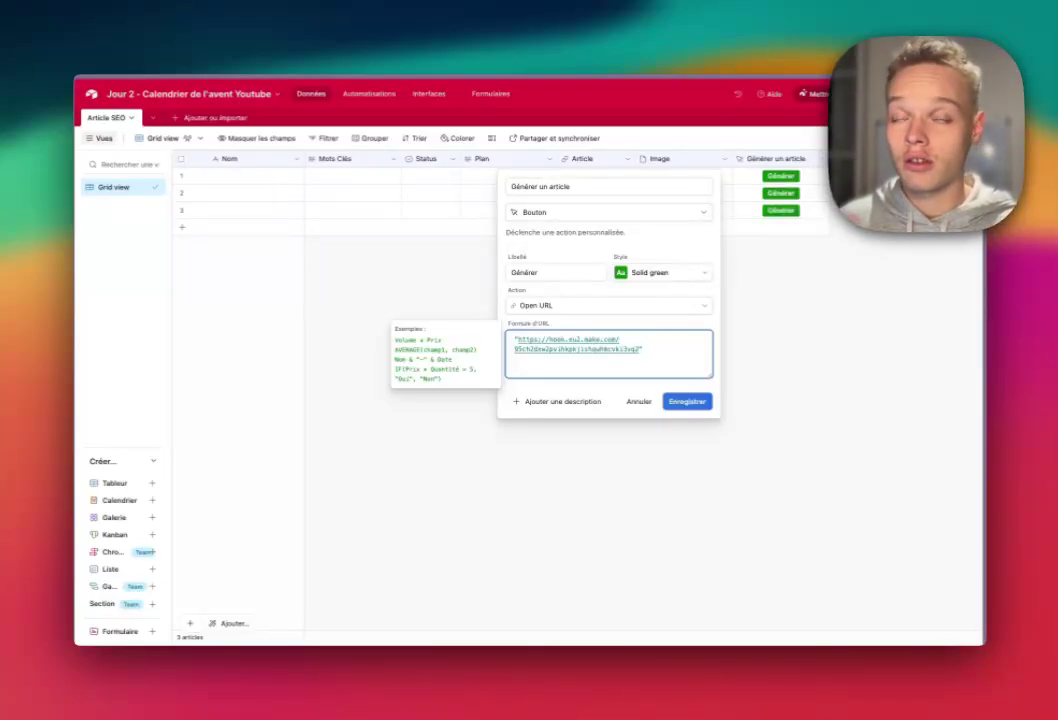
text(2")
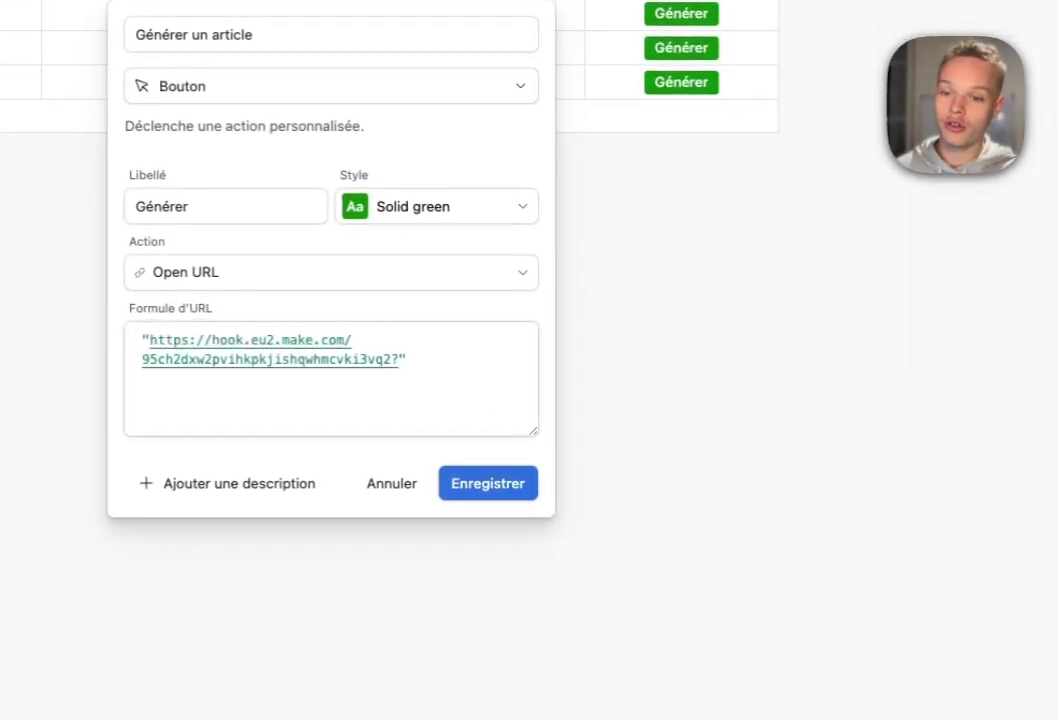
click(398, 359)
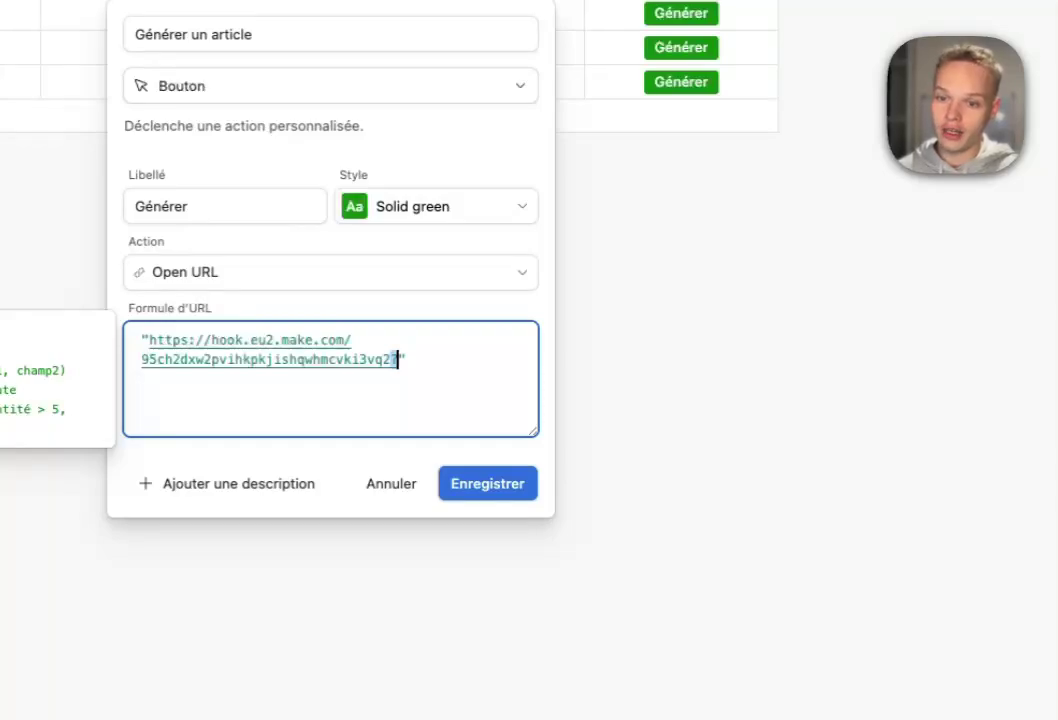
click(398, 359)
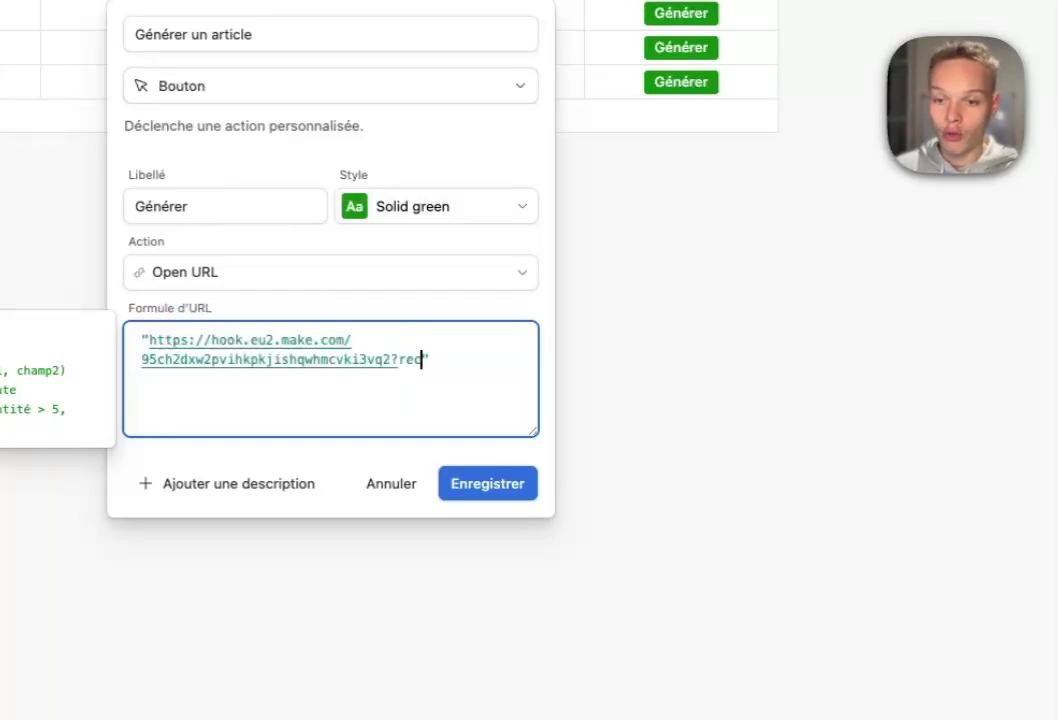
- Append recordId and & RECORD_ID() after the webhook URL in the formula
text(recordId)
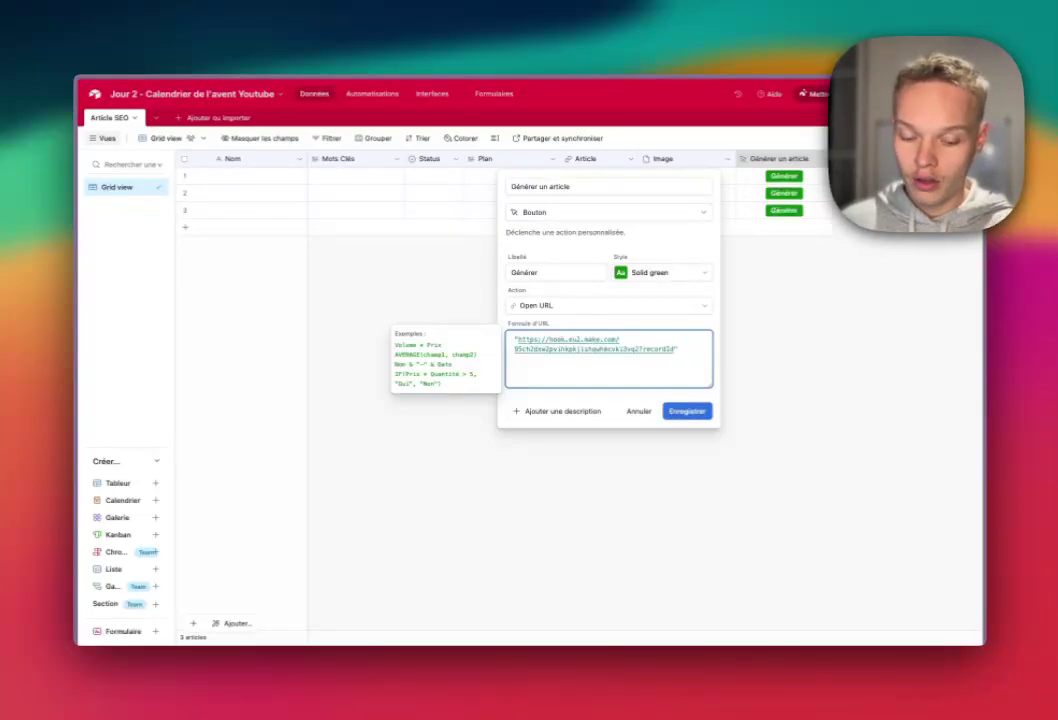
key(Right)
text(&)
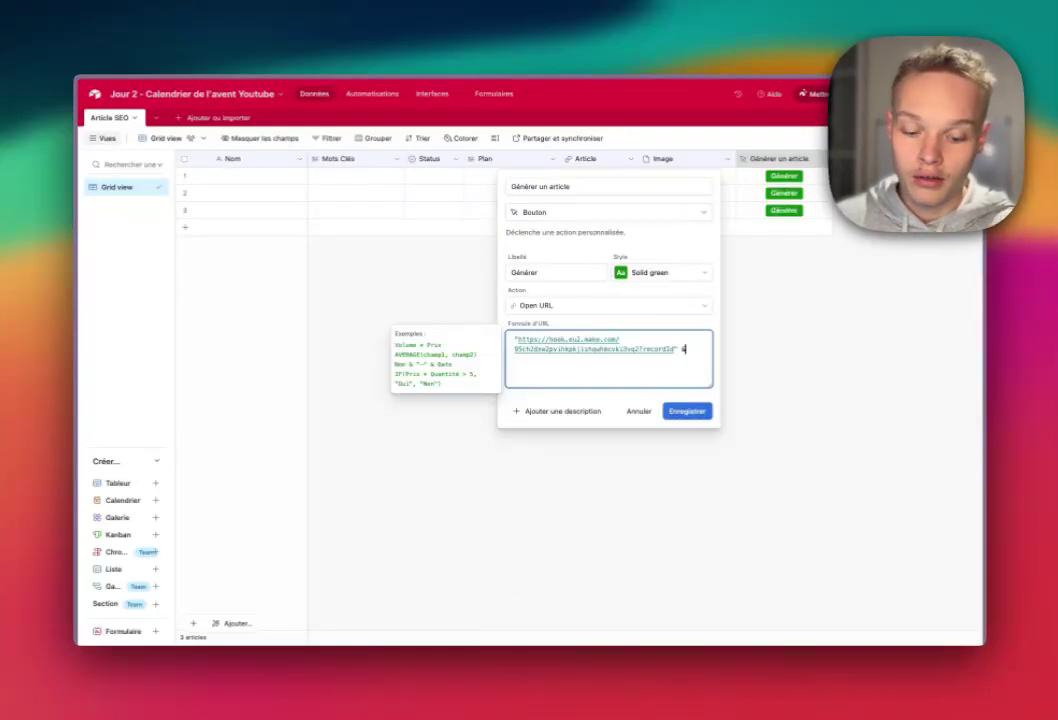
key(Left)
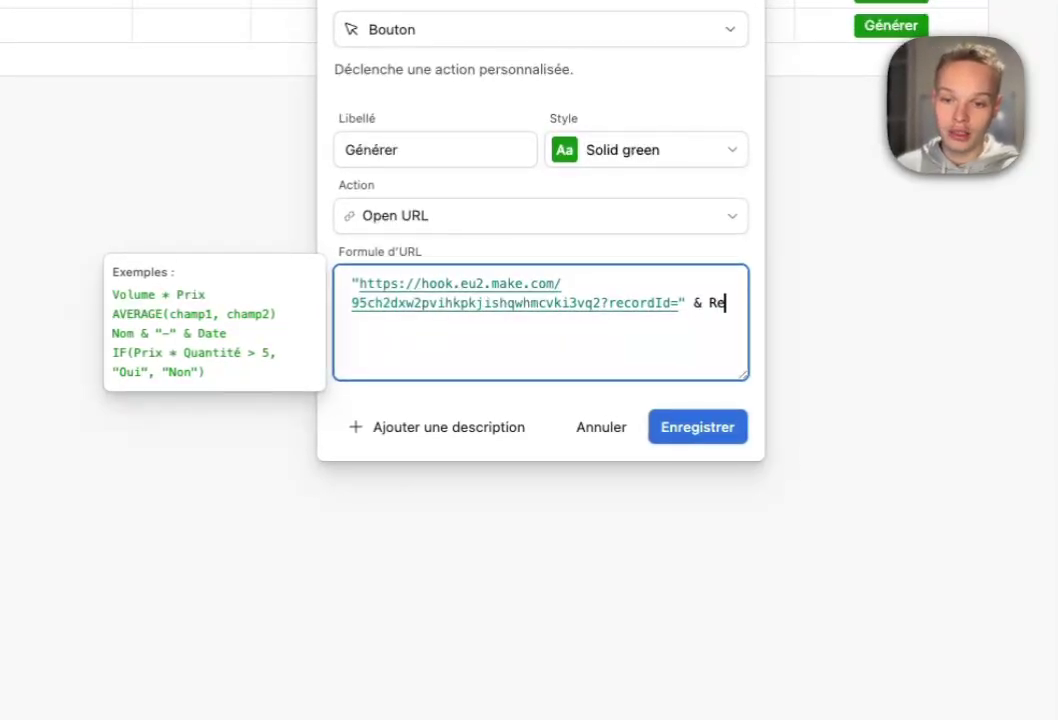
text(Record)
key(Tab)
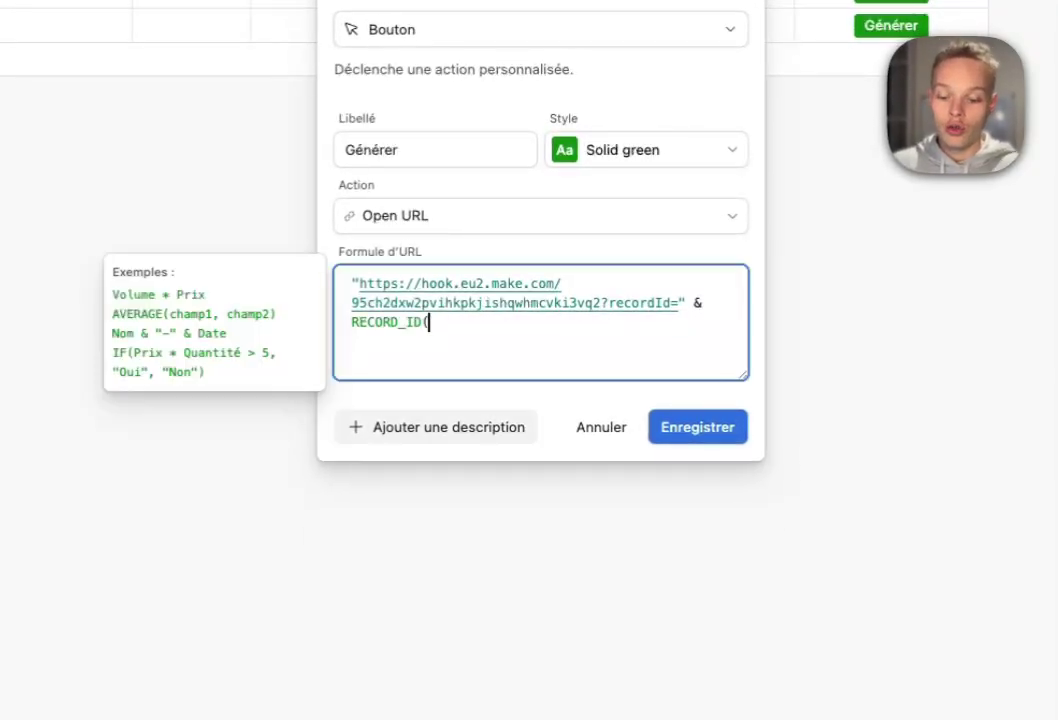
text(())
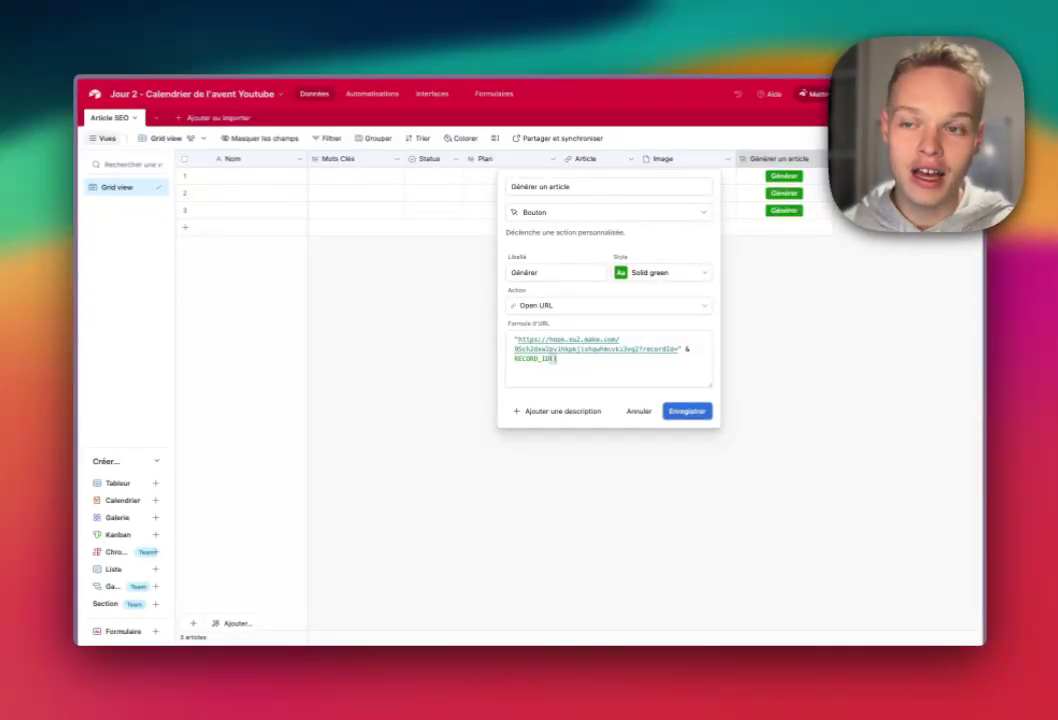
- Save the button field, run the scenario once to receive a recordId, and add a module after the webhook
click(687, 411)
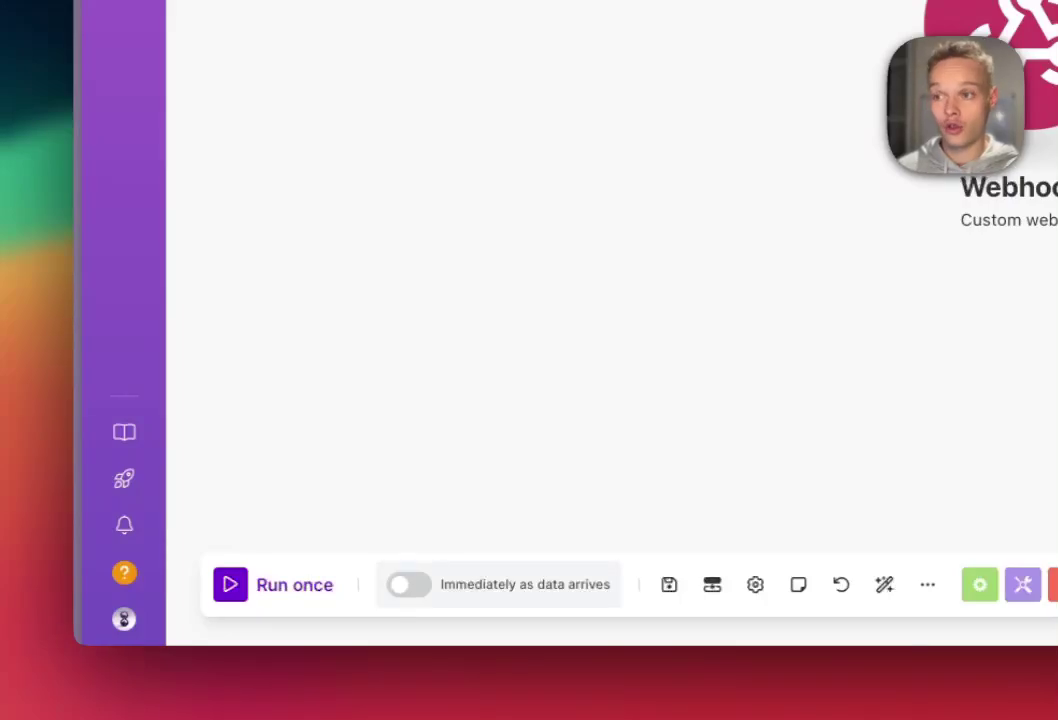
click(230, 584)
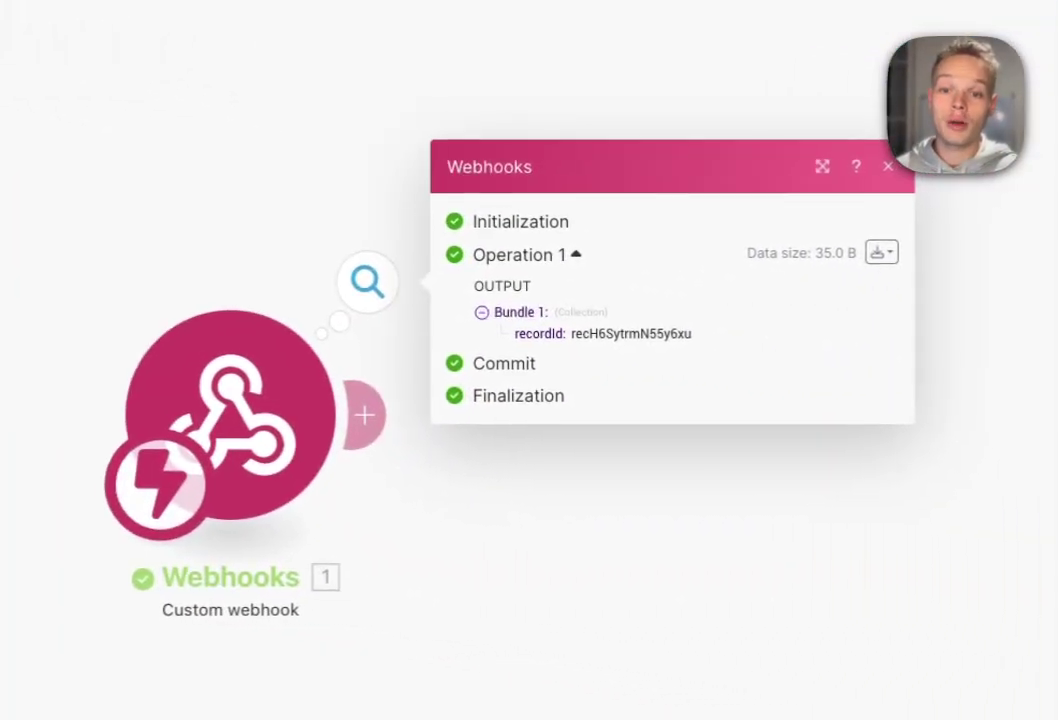
drag(518, 334, 575, 334)
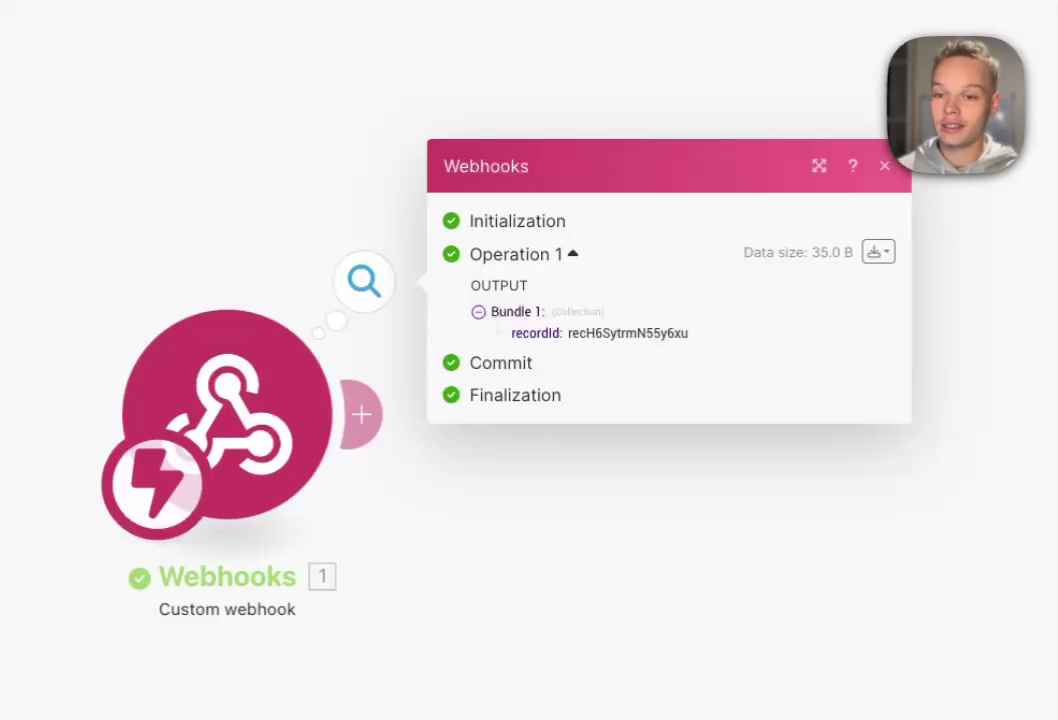
click(884, 166)
click(362, 414)
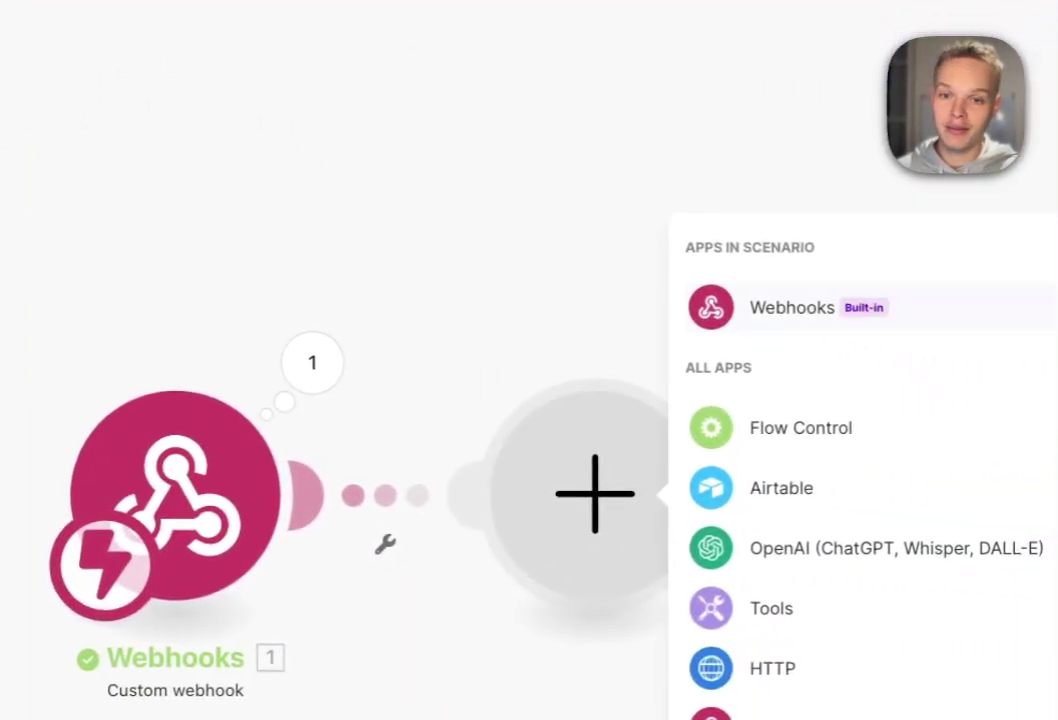
- Add a Webhook response with status 200 and body <script>window.close()</script>, then run once
click(792, 307)
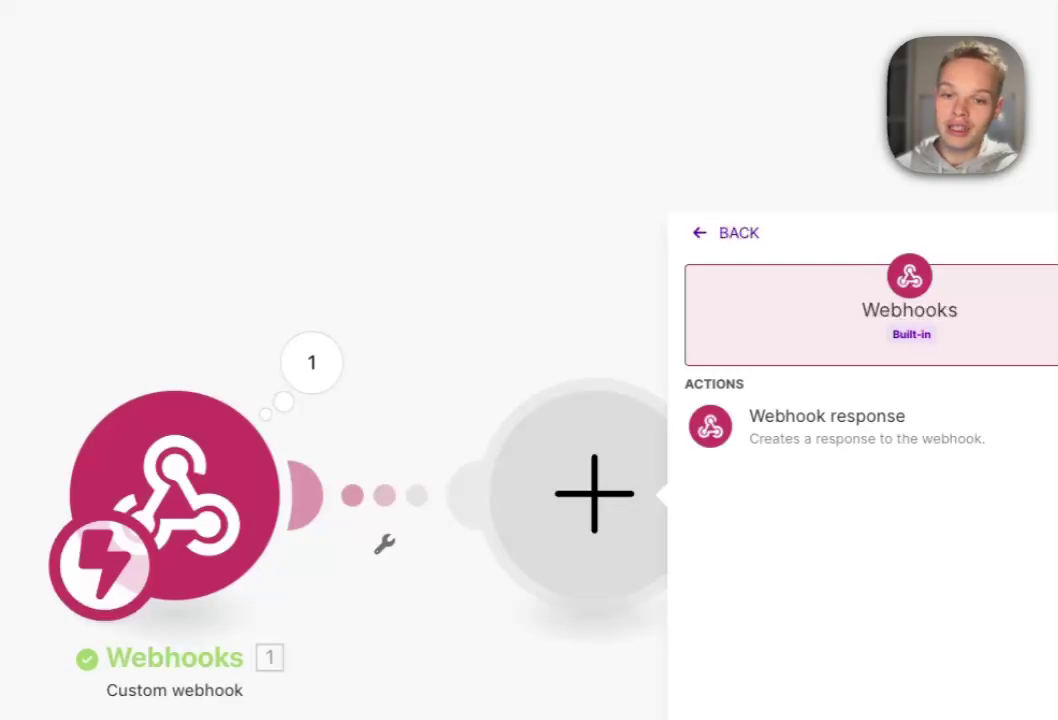
click(827, 420)
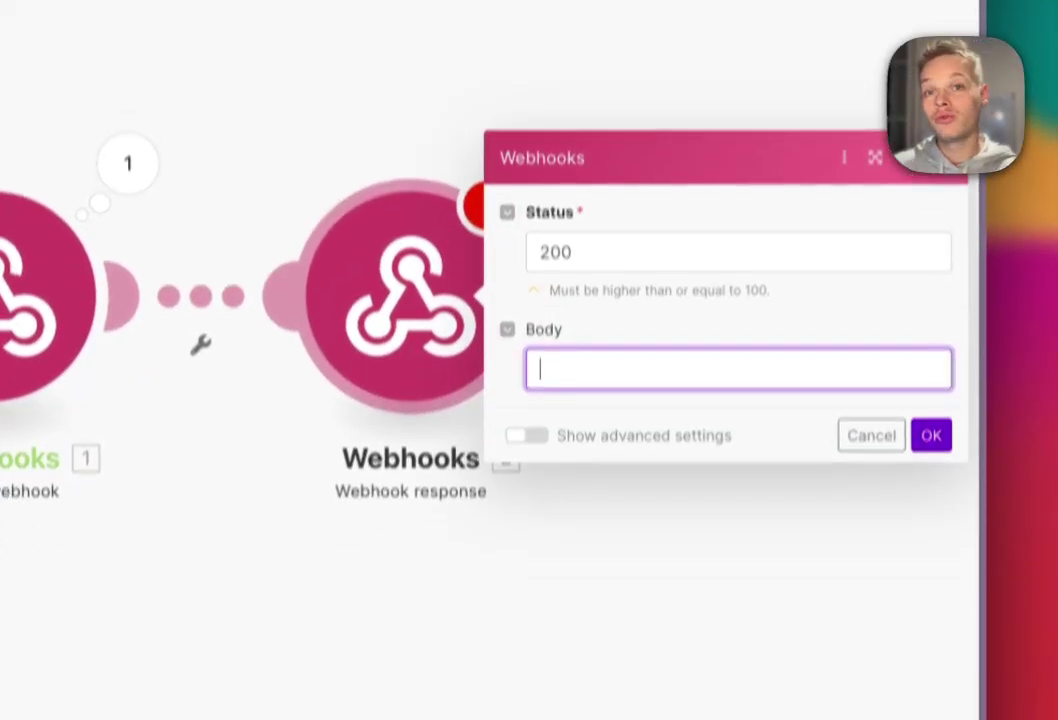
text(<script>window.close()</script>)
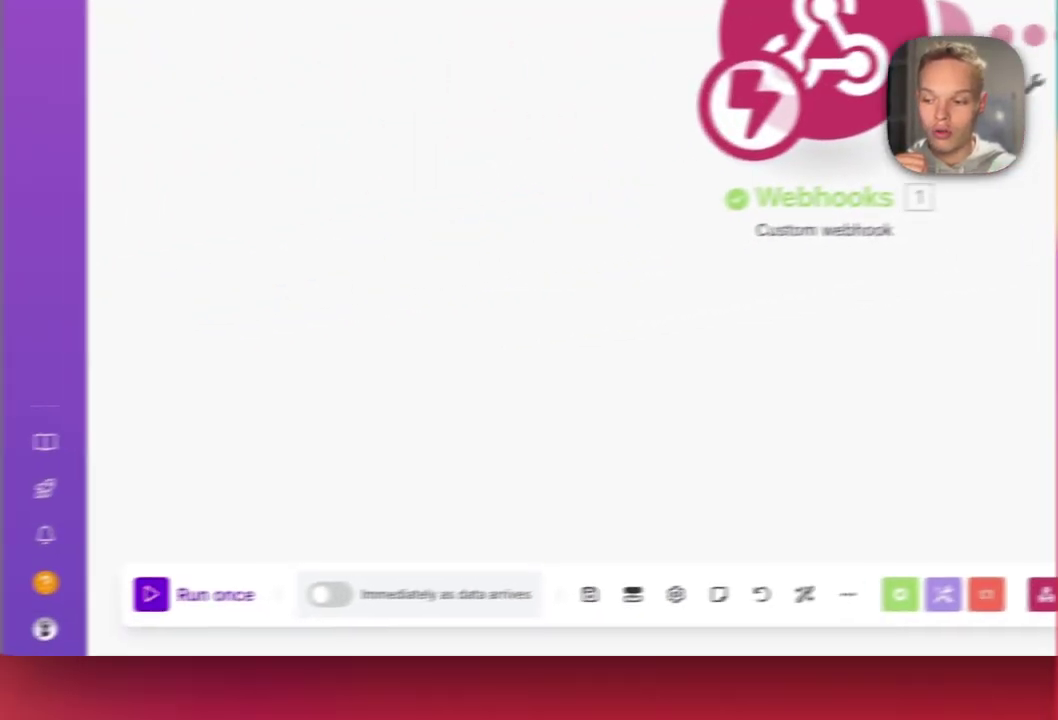
click(150, 594)
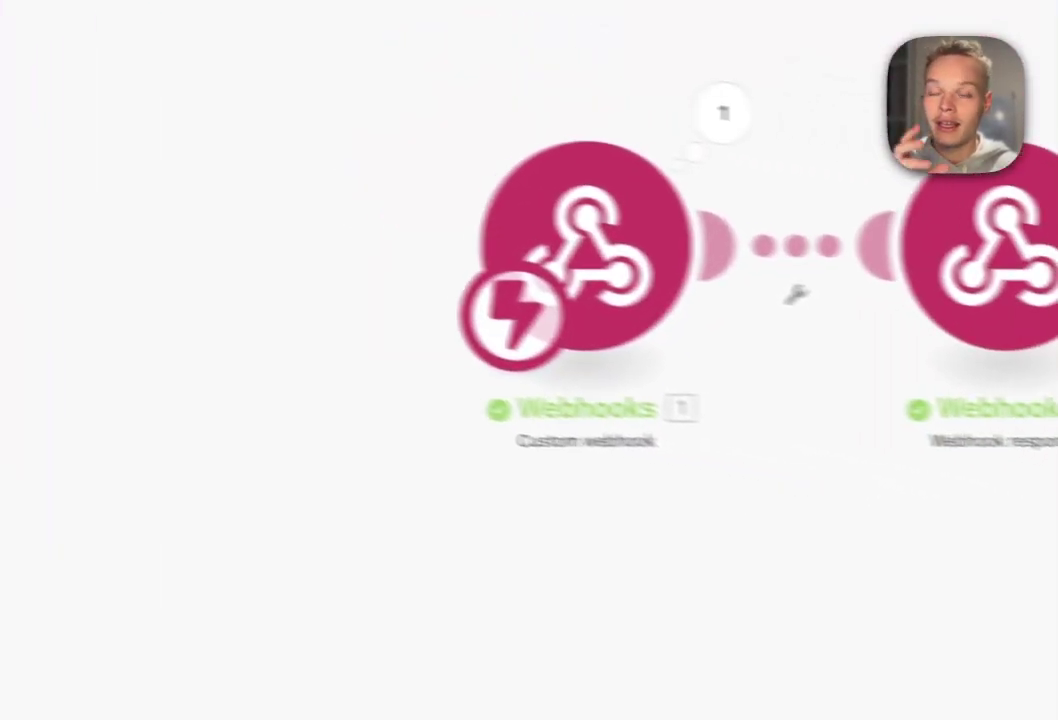
- Add an Airtable Update a Record module on the Jour 2 base's Article SEO table
click(546, 340)
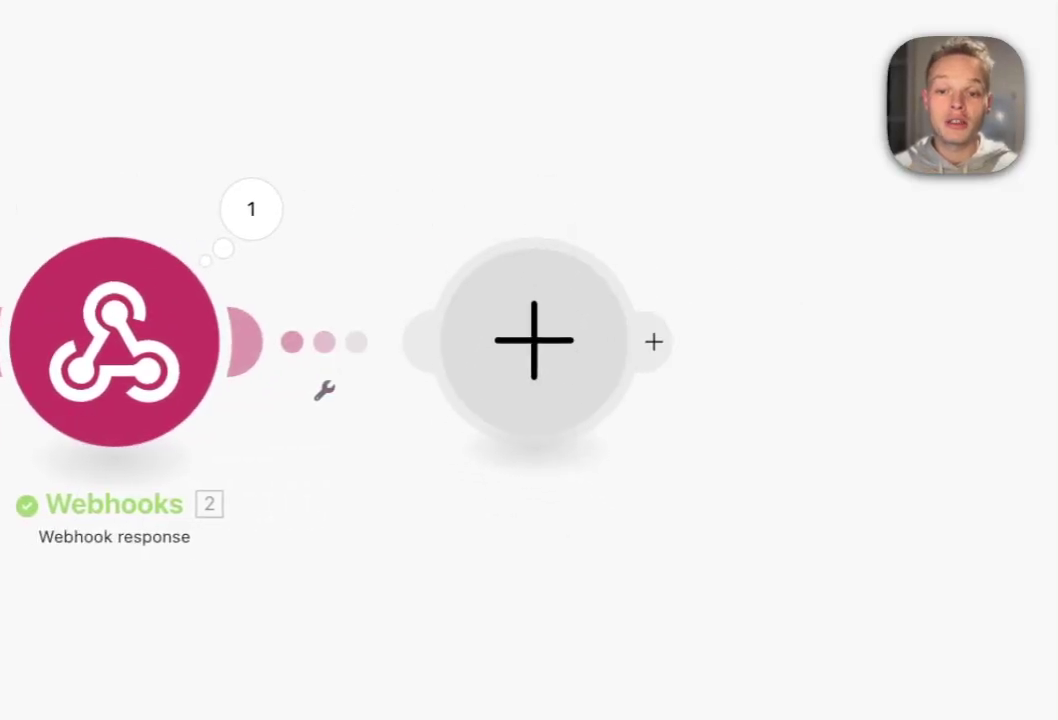
click(684, 333)
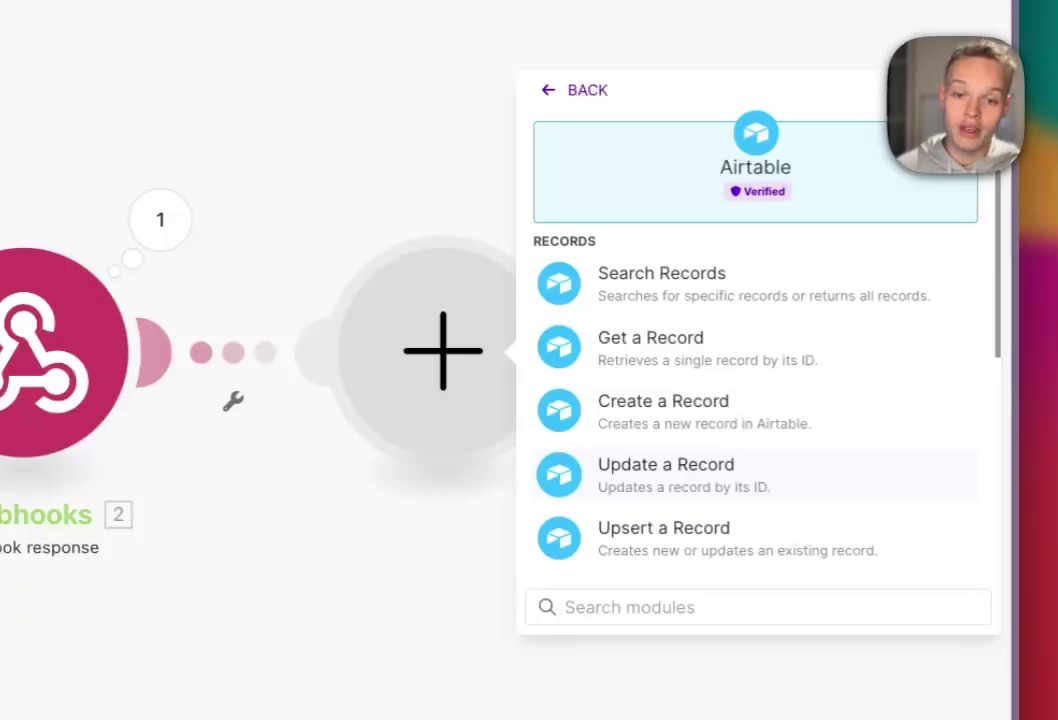
click(665, 472)
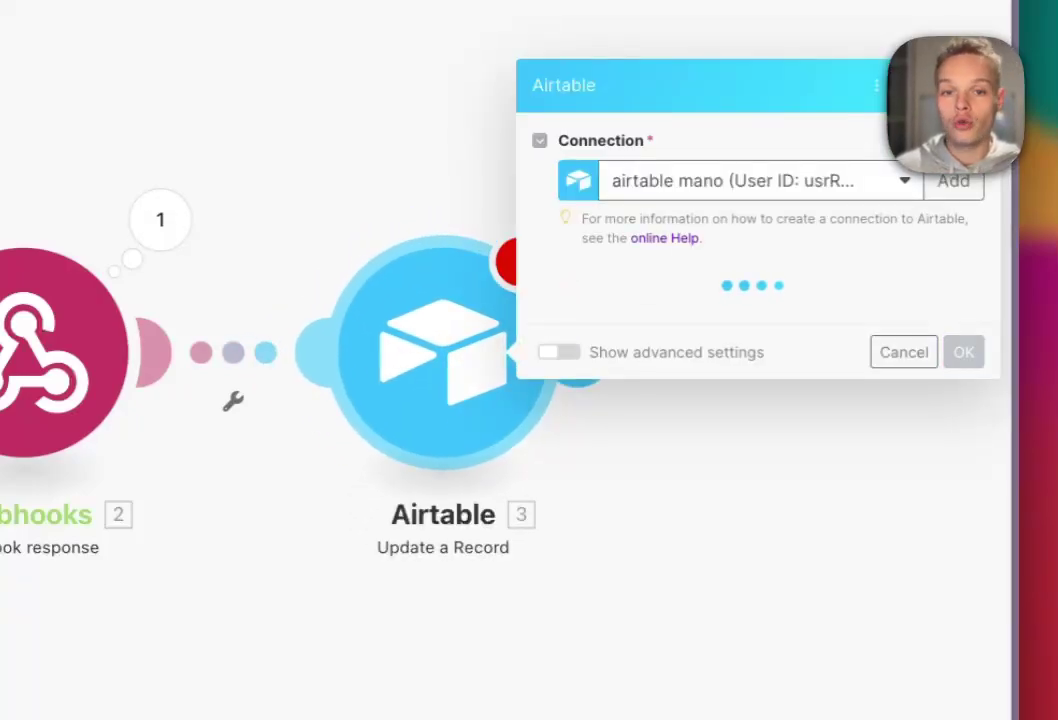
click(760, 181)
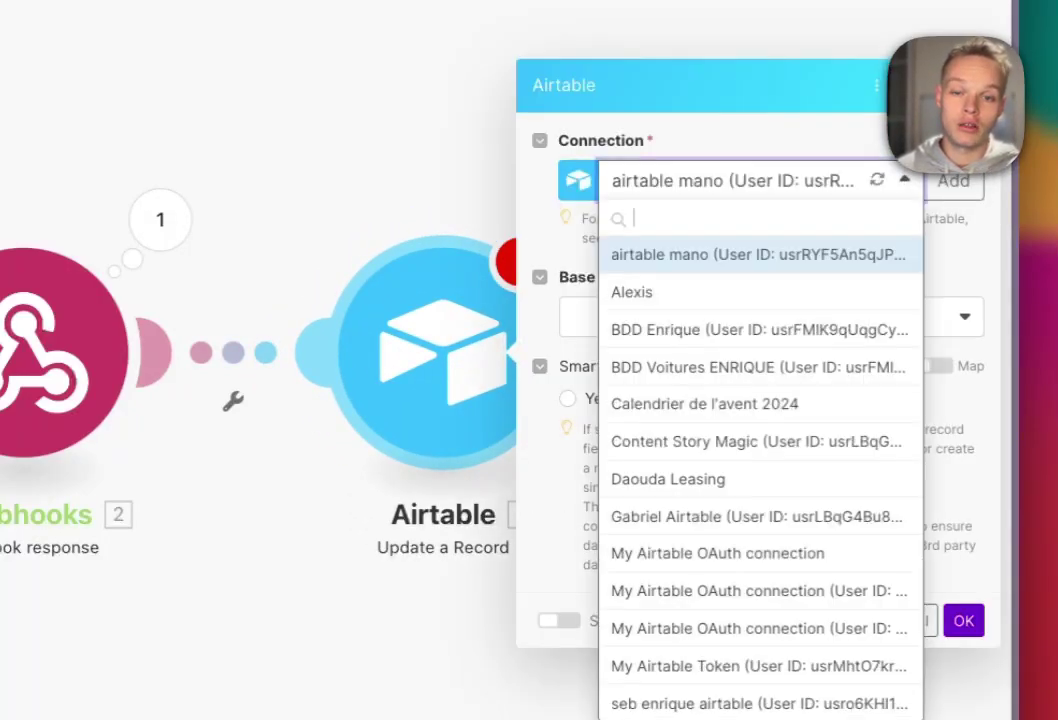
click(704, 403)
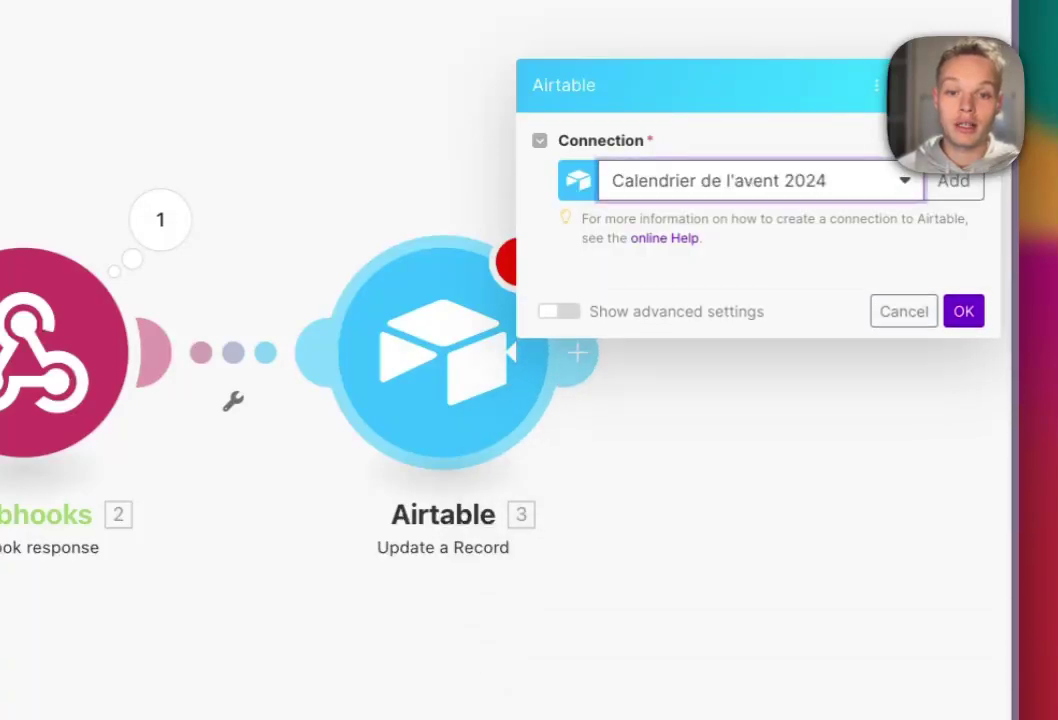
click(760, 316)
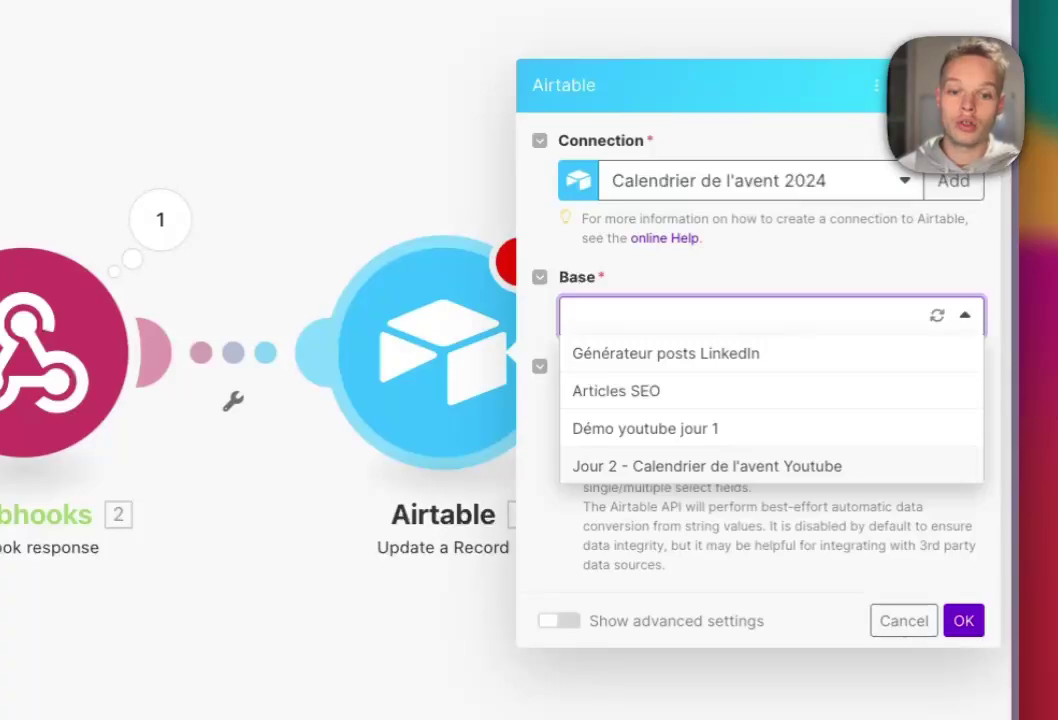
click(706, 466)
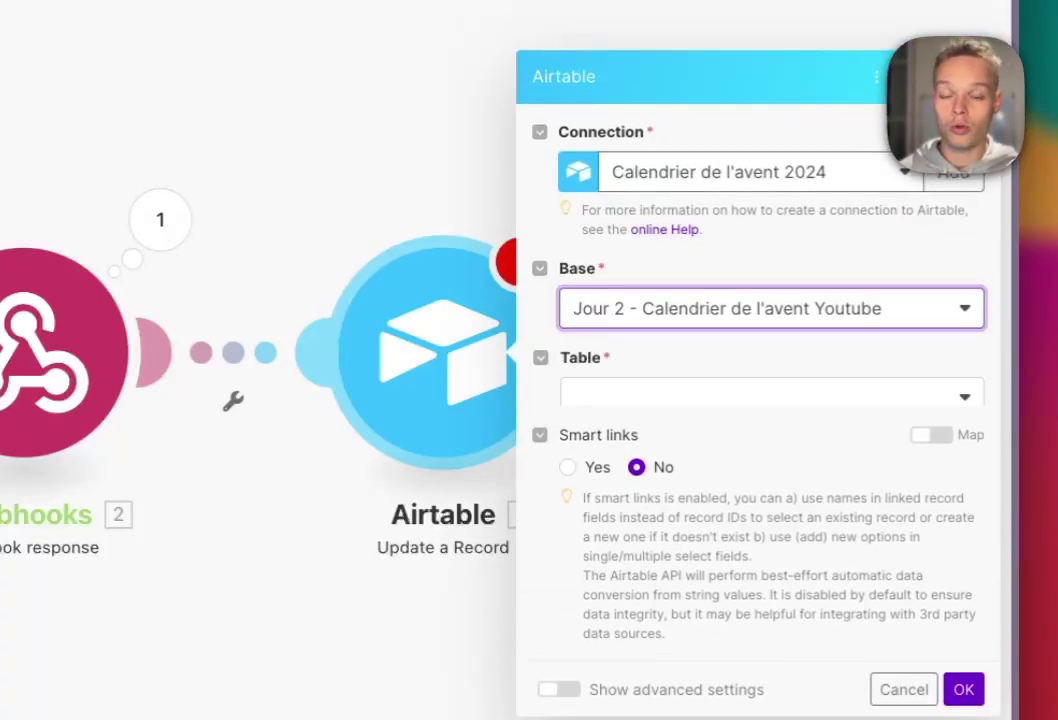
click(613, 398)
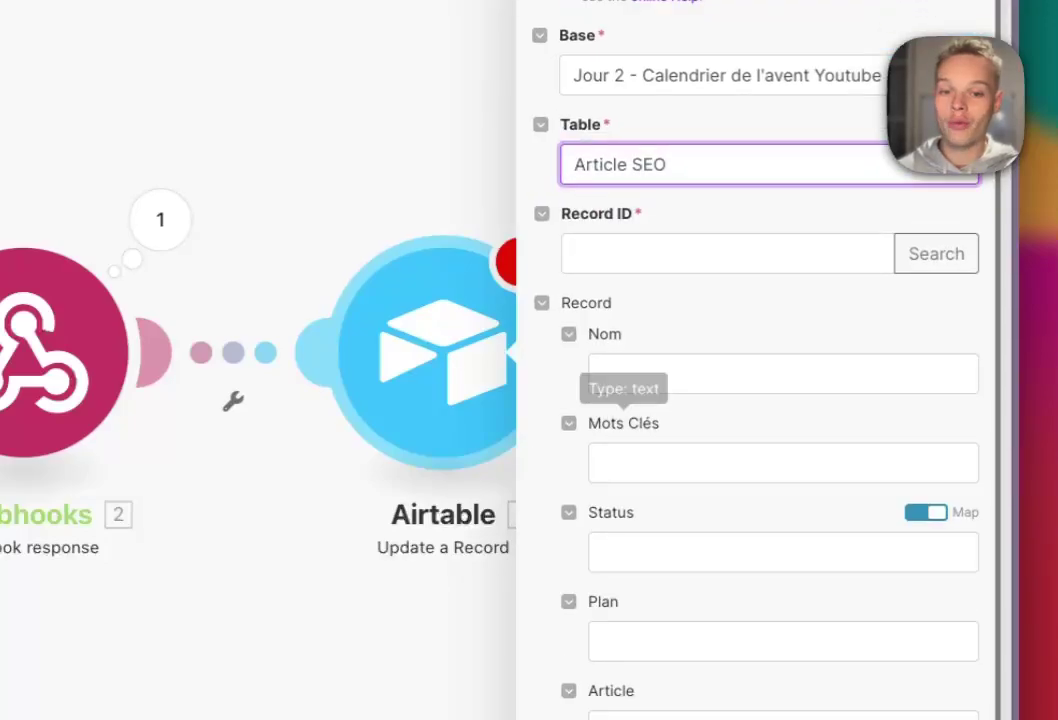
- Map the webhook's recordId to Record ID and set Status to 'À faire'
click(650, 253)
click(261, 362)
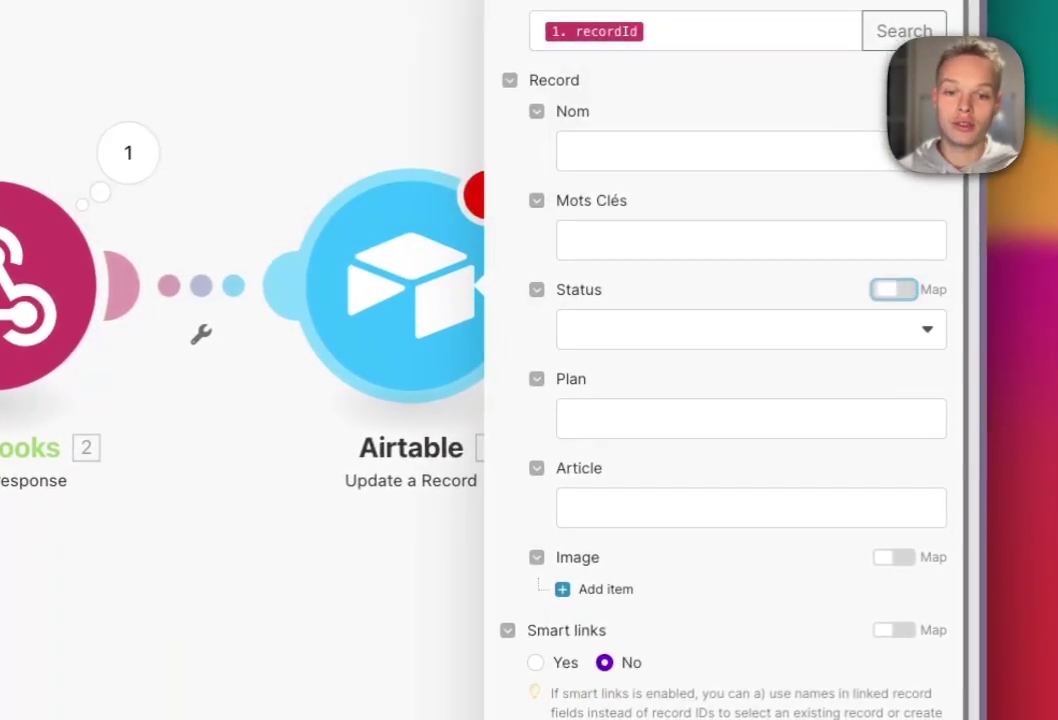
click(750, 329)
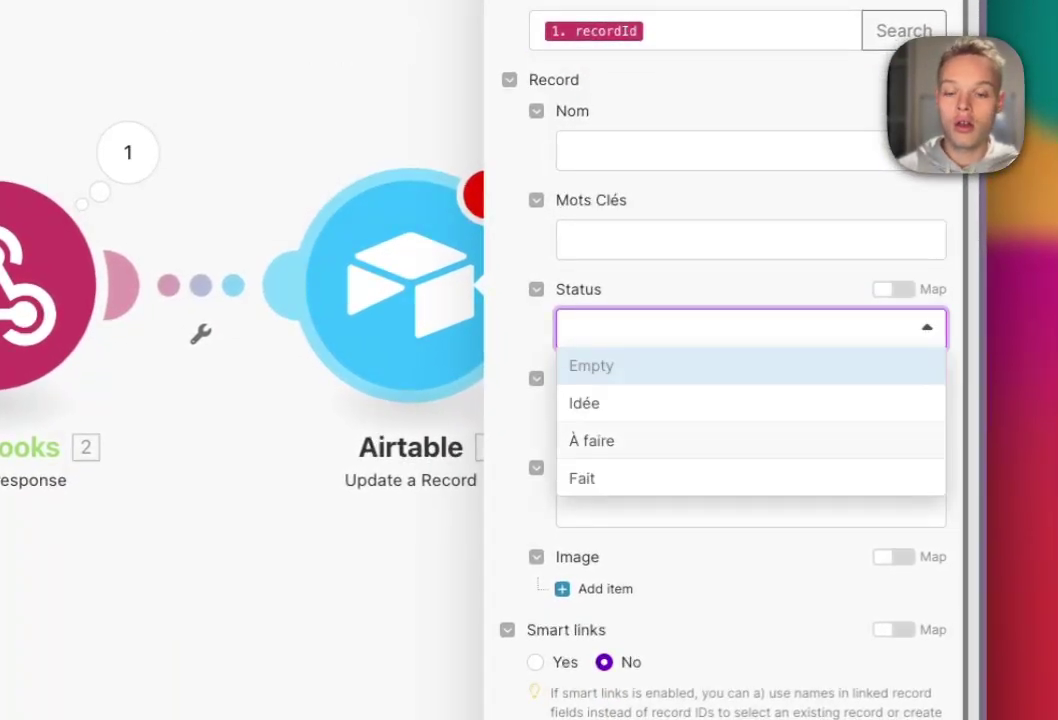
click(591, 441)
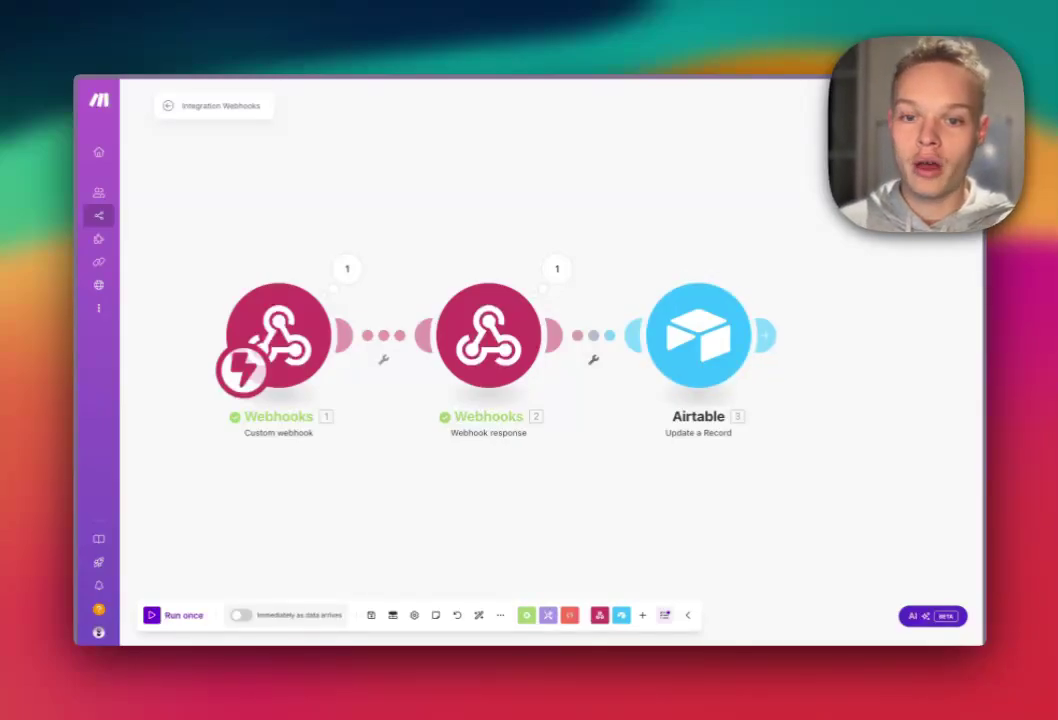
- Add an Airtable Get a Record module reading recordId from Article SEO in the Jour 2 - Calendrier de l'avent Youtube base
click(765, 335)
click(749, 246)
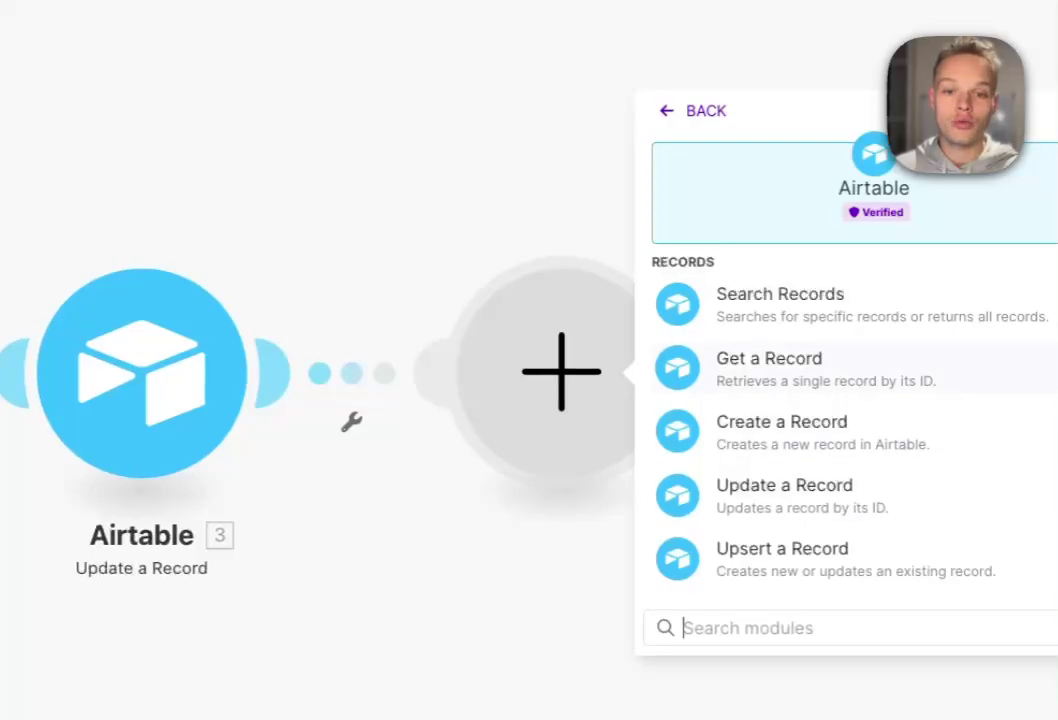
click(769, 360)
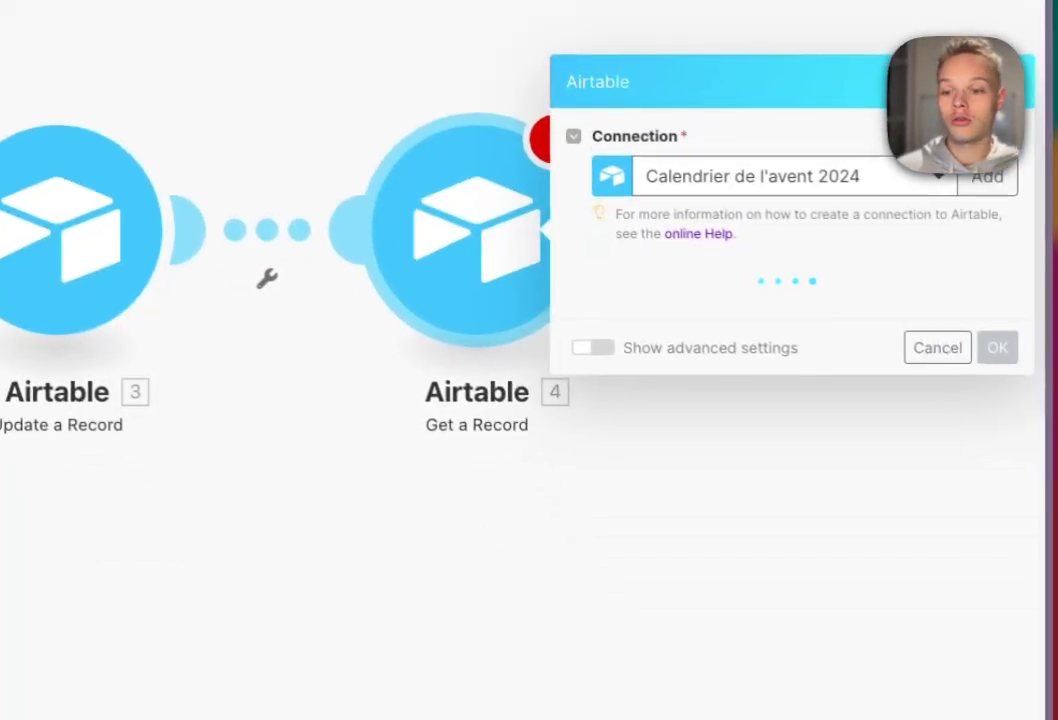
click(790, 300)
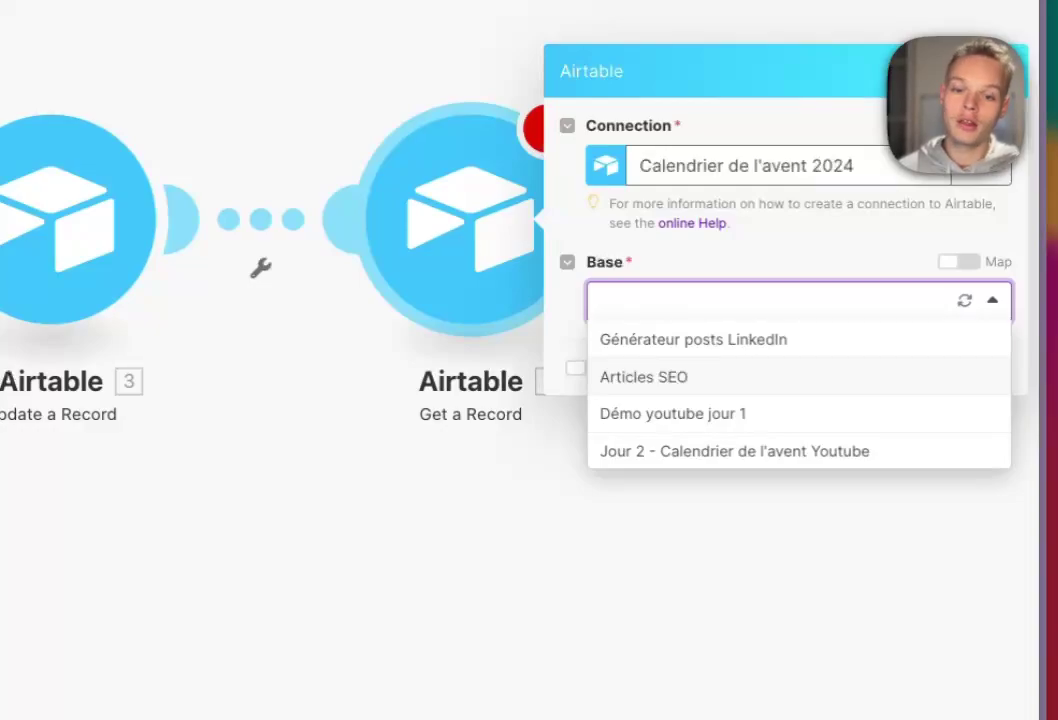
click(734, 451)
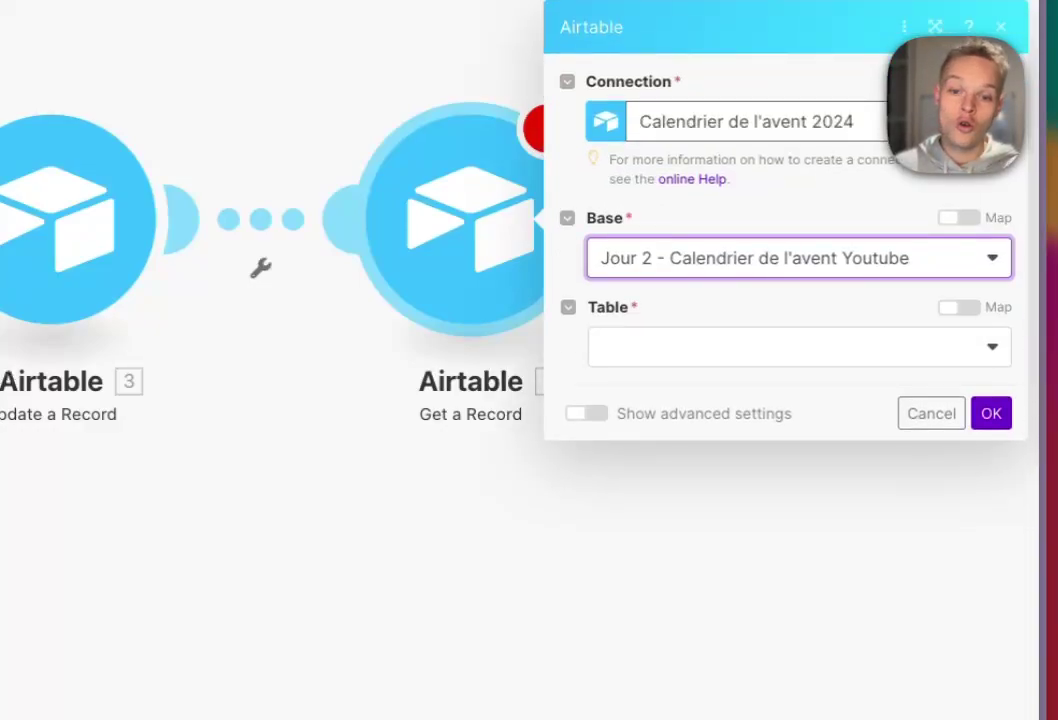
click(780, 346)
click(641, 383)
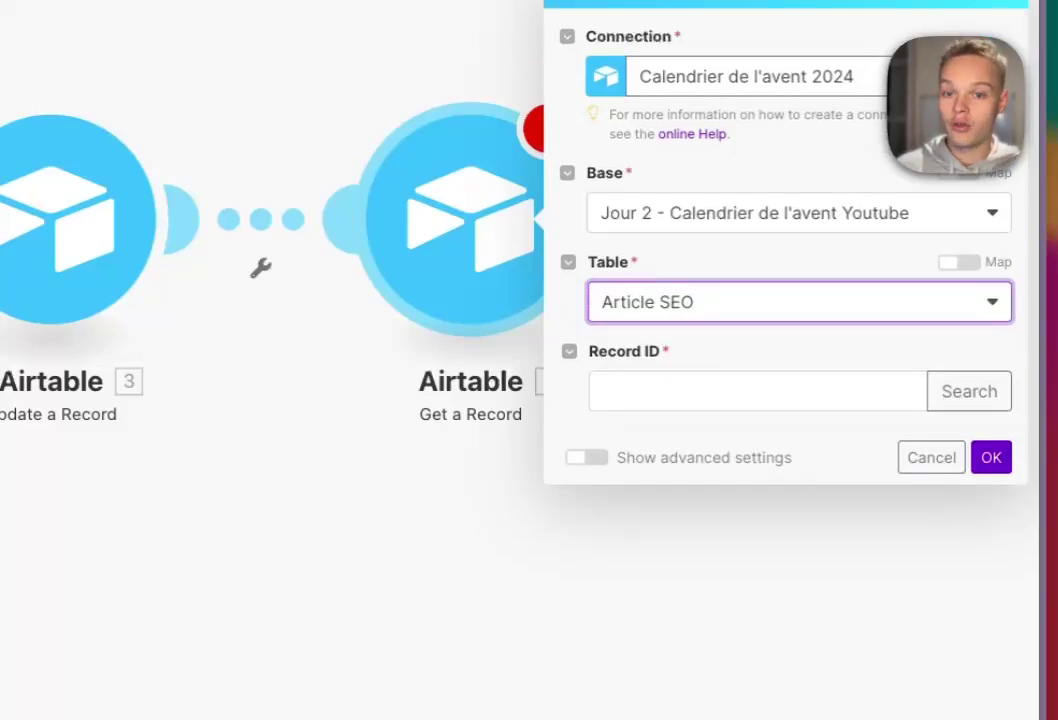
click(757, 391)
click(243, 612)
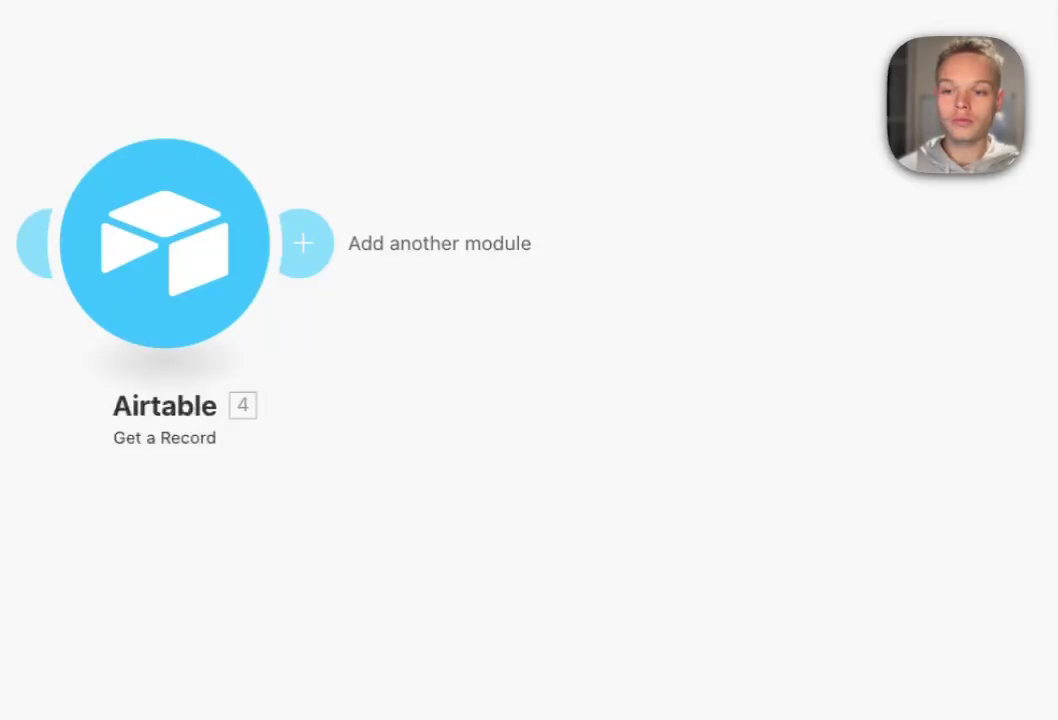
click(304, 243)
- Add an OpenAI Create a Chat Completion module using the gpt-4o-mini model
click(780, 366)
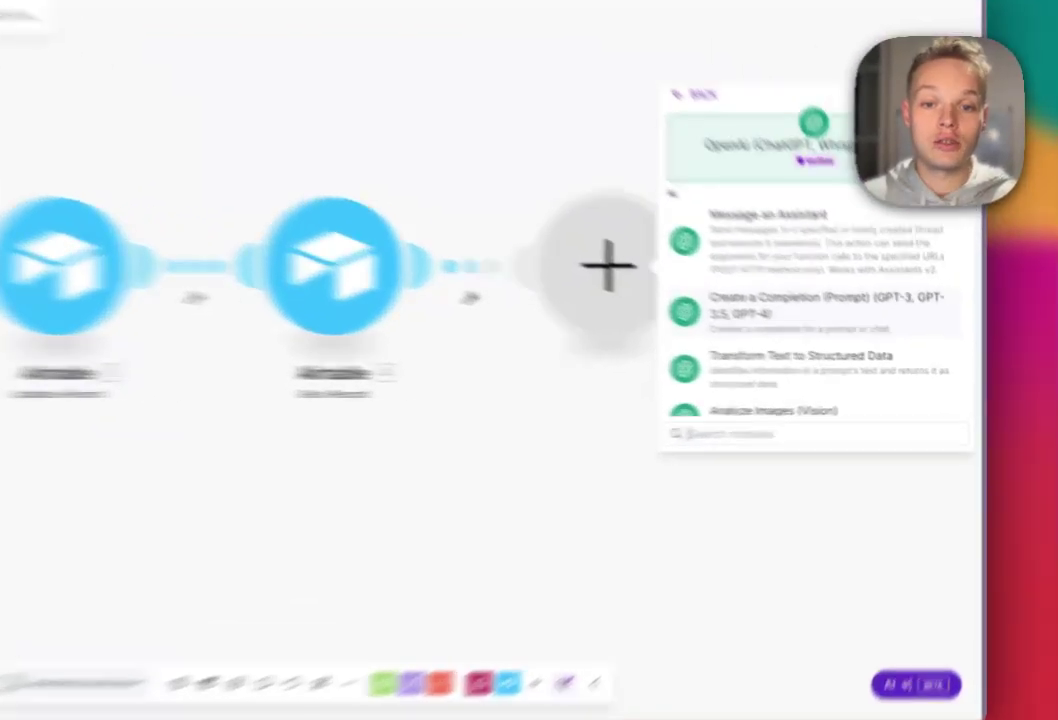
click(862, 327)
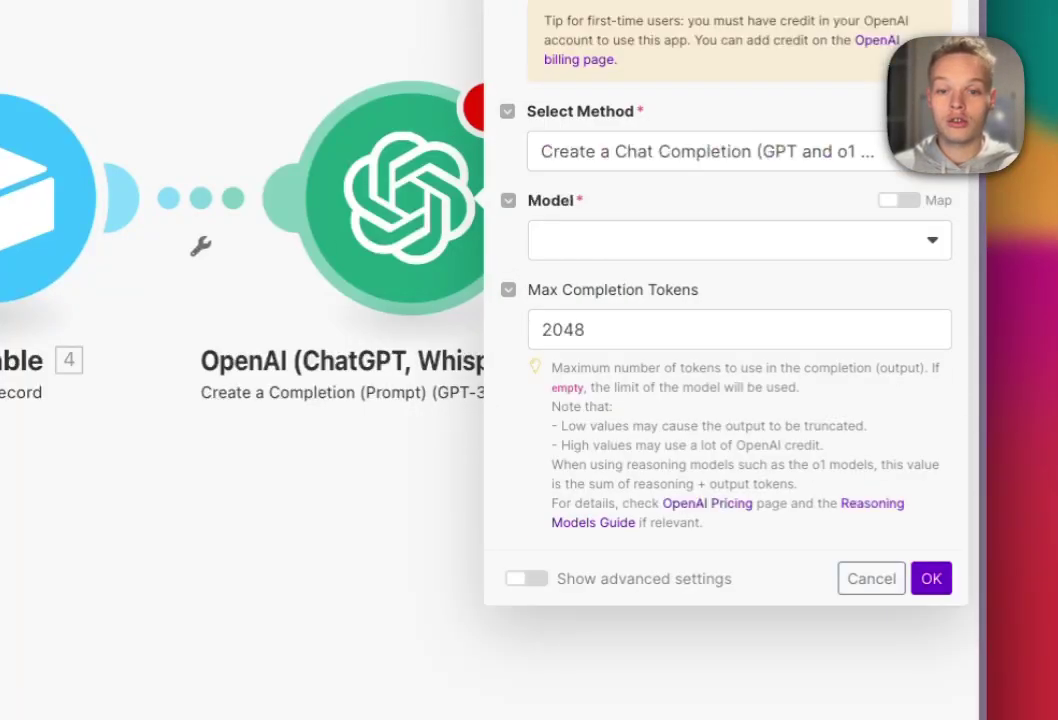
click(740, 240)
scroll(732, 605, down, 2)
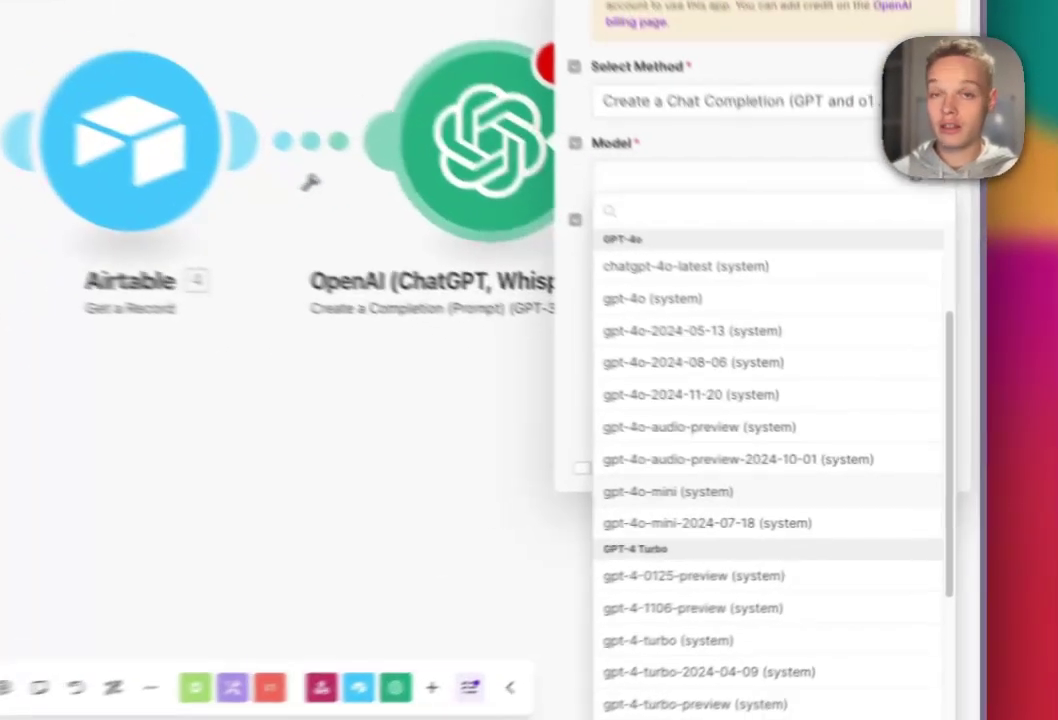
click(801, 501)
- Clear the 2048 Max Completion Tokens limit and add a first prompt message
double_click(846, 391)
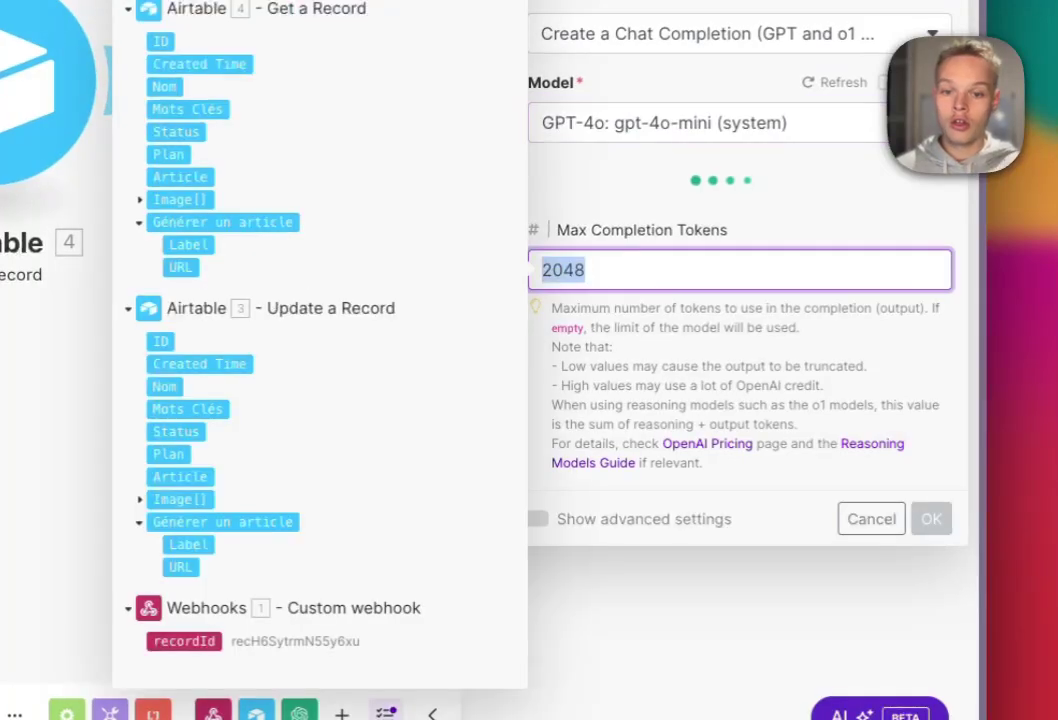
key(BackSpace)
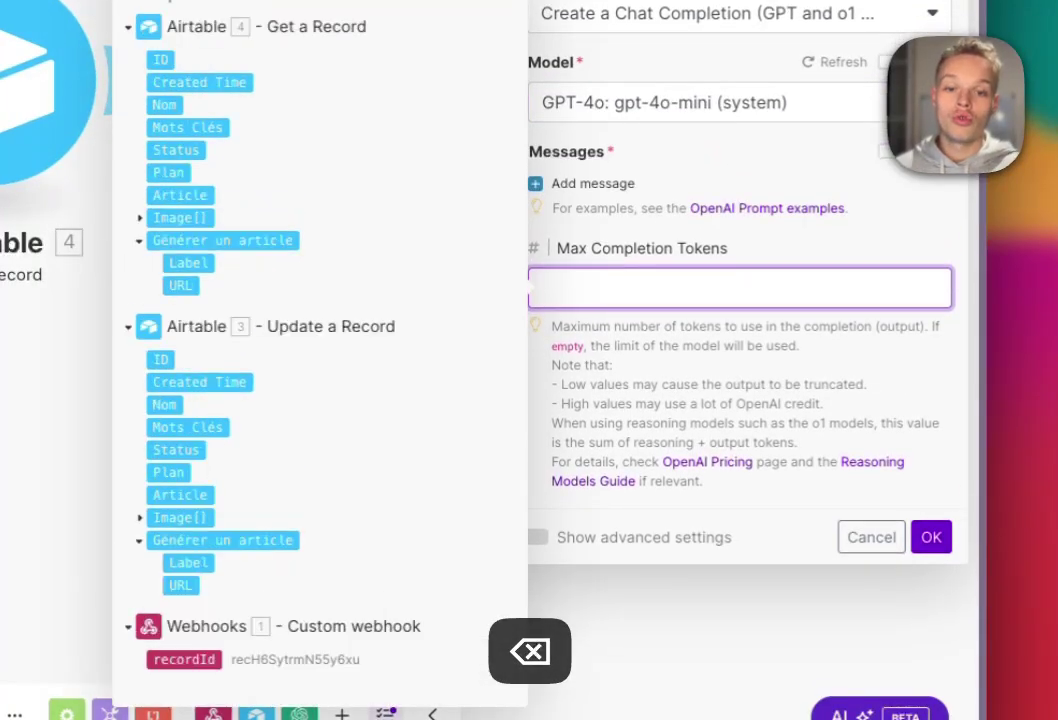
click(790, 248)
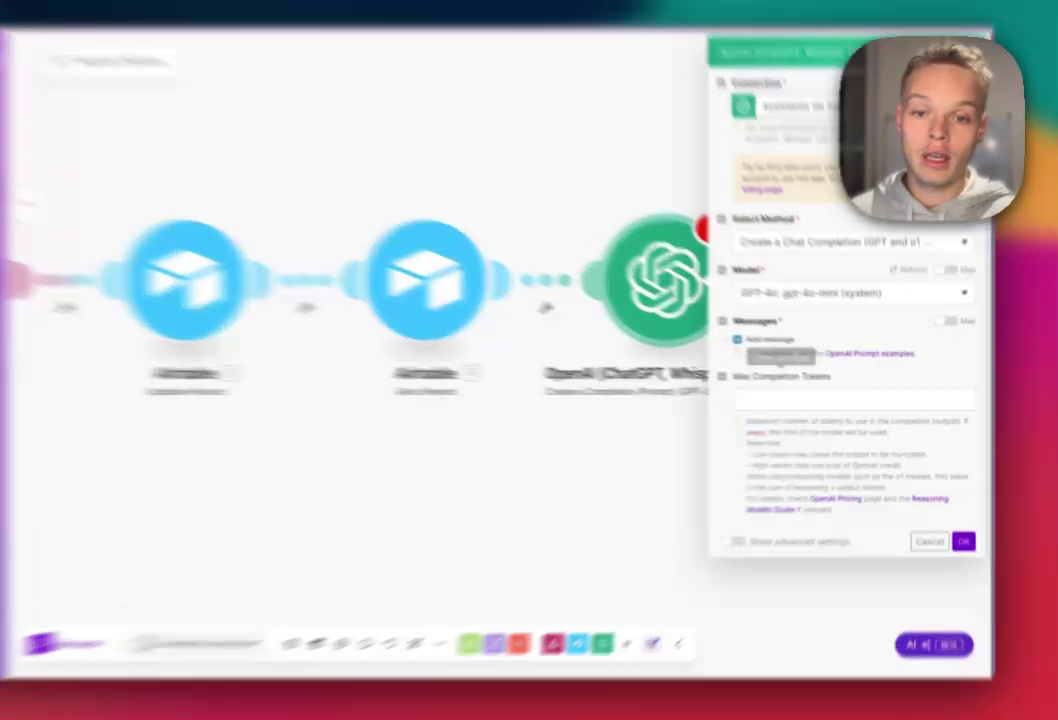
click(789, 348)
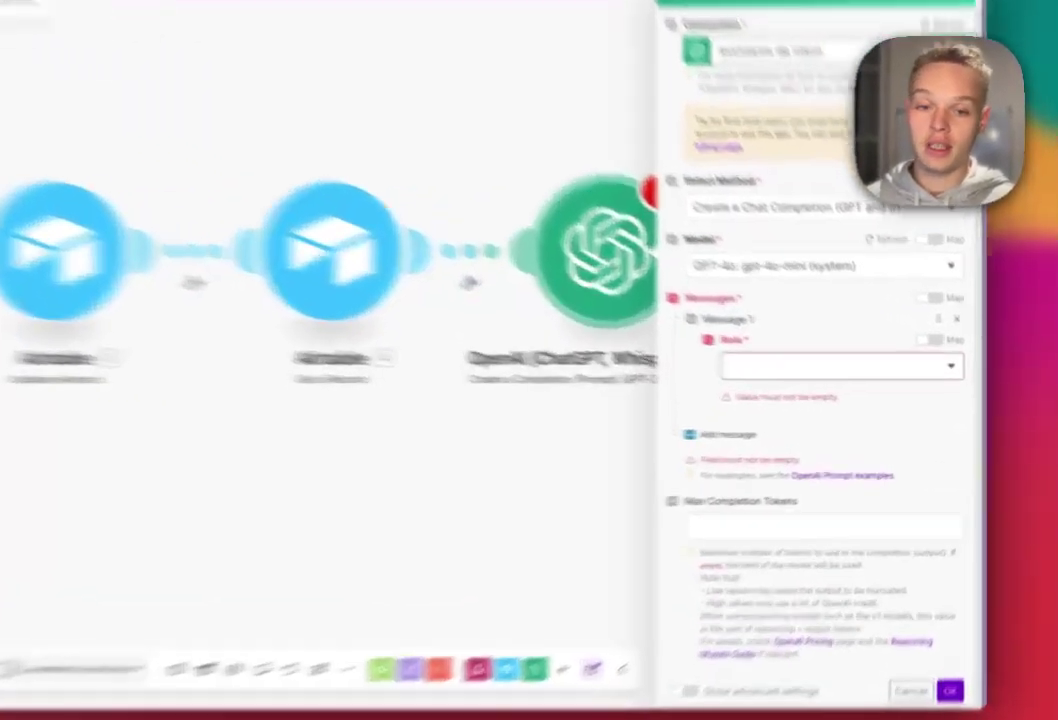
- Set Message 1's role to System and paste the prepared SEO content plan prompt
click(842, 366)
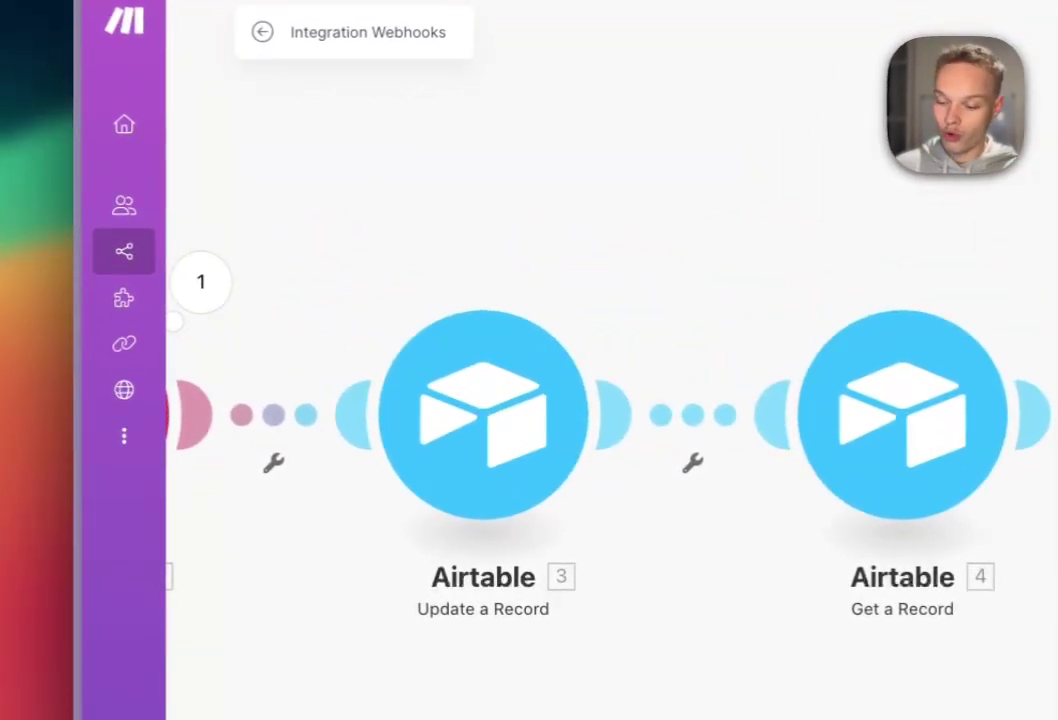
key(super+c)
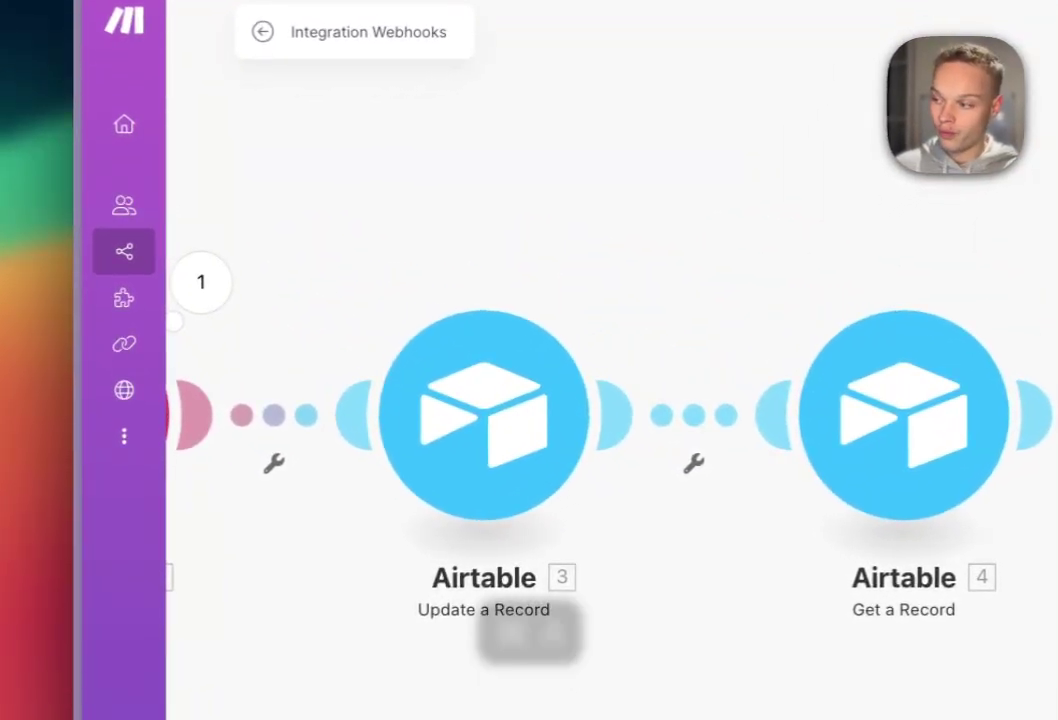
key(super+v)
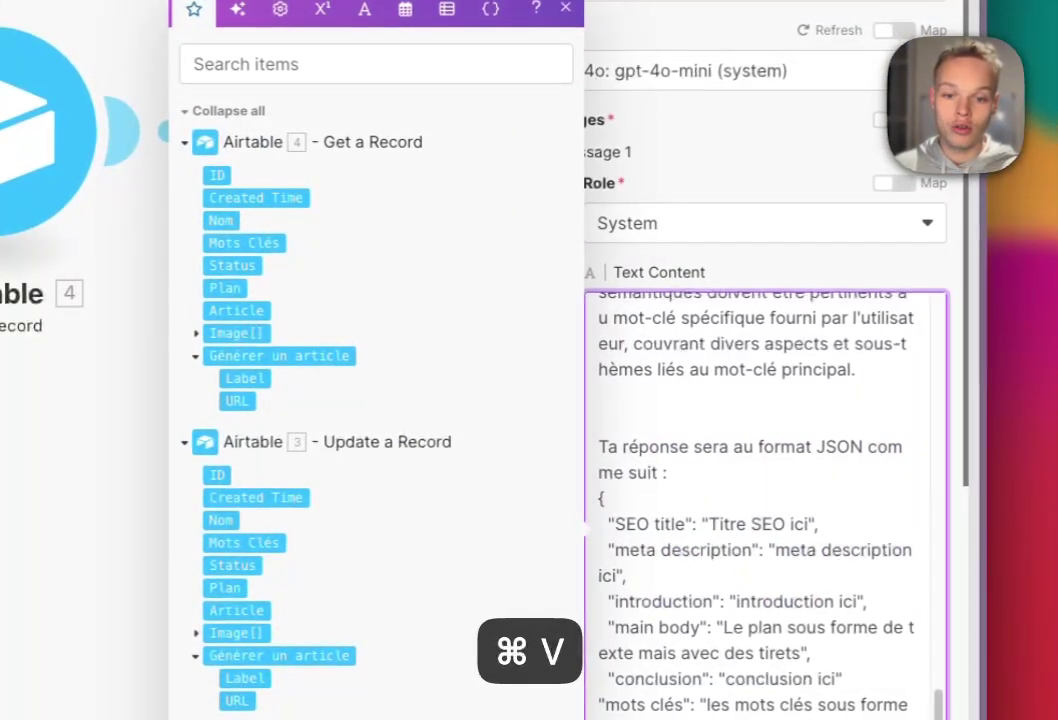
- Review the pasted prompt, checking the sentence that inserts the Mots Clés keyword
scroll(765, 500, up, 5)
scroll(765, 500, up, 10)
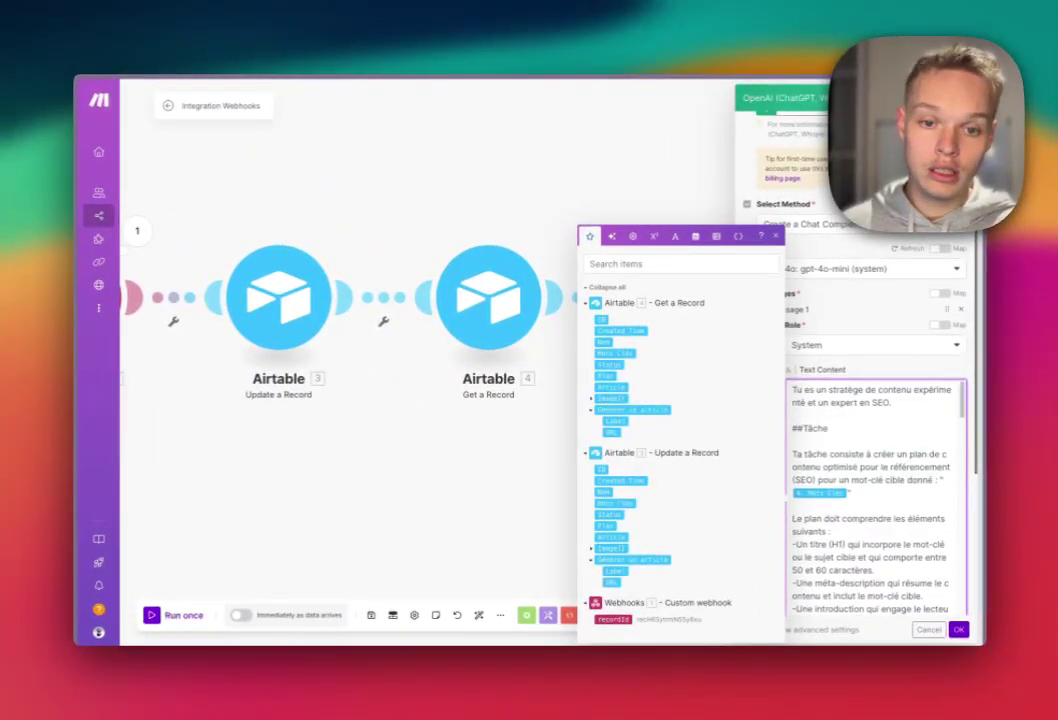
scroll(866, 400, down, 1)
drag(792, 403, 839, 429)
scroll(785, 335, down, 3)
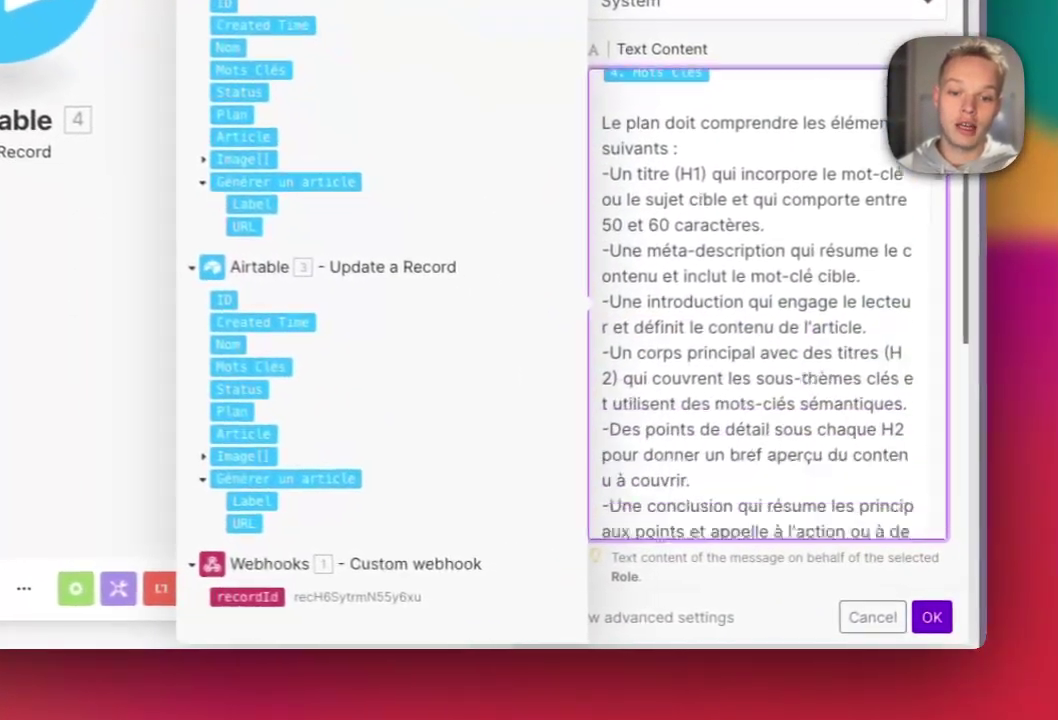
drag(667, 246, 781, 416)
scroll(785, 335, down, 5)
scroll(765, 300, down, 15)
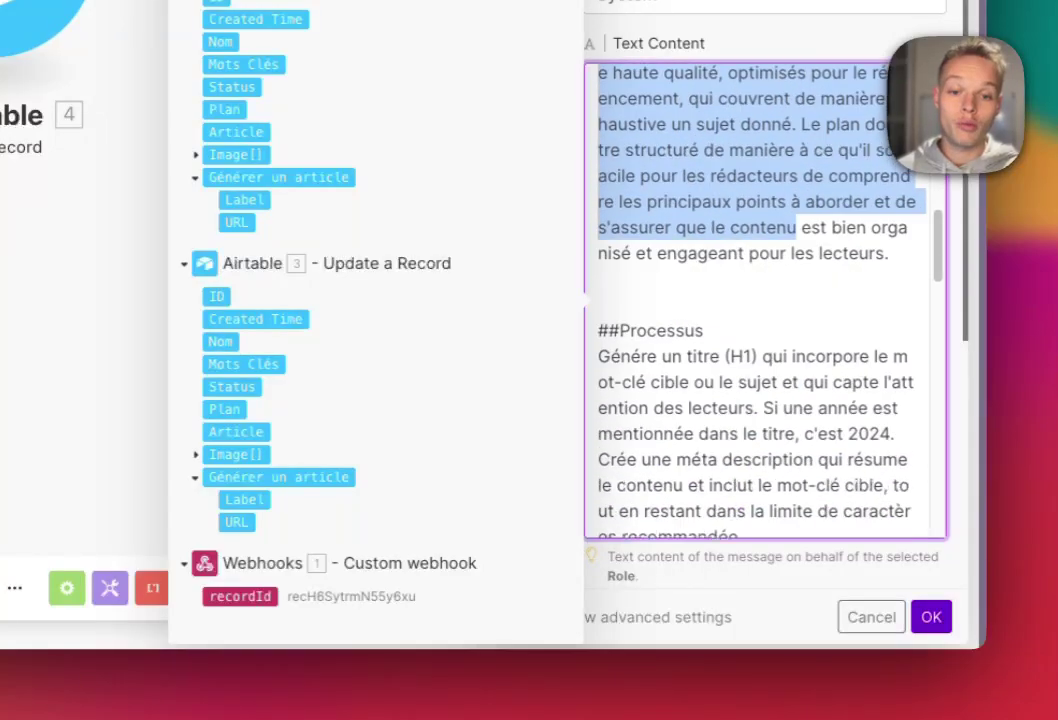
scroll(765, 300, up, 15)
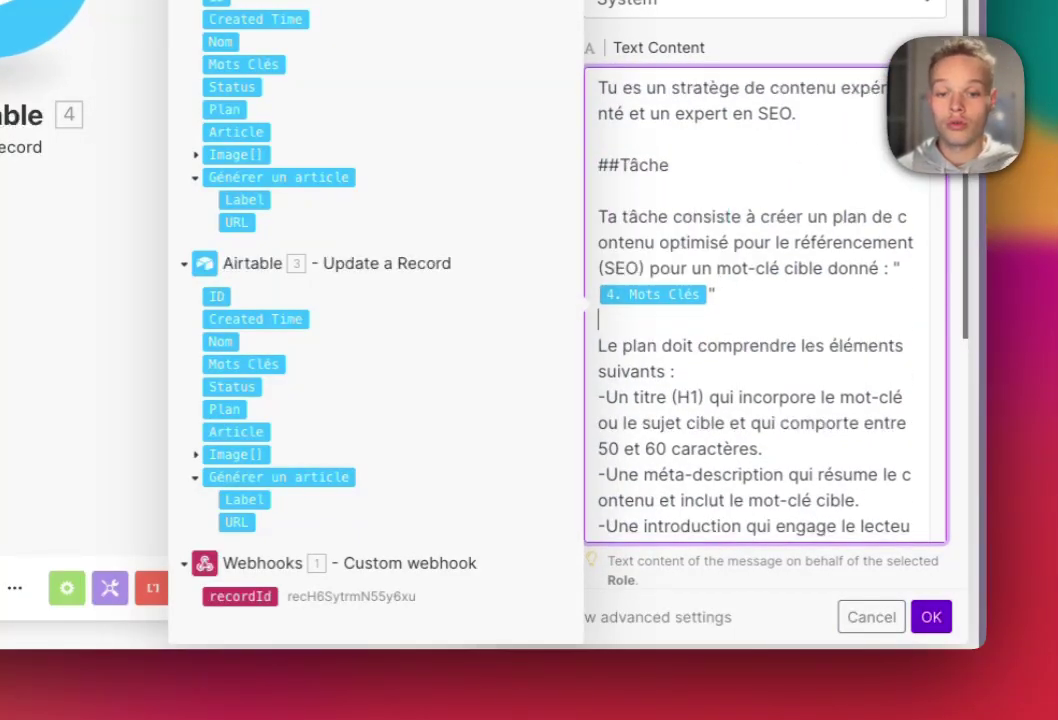
drag(598, 268, 716, 294)
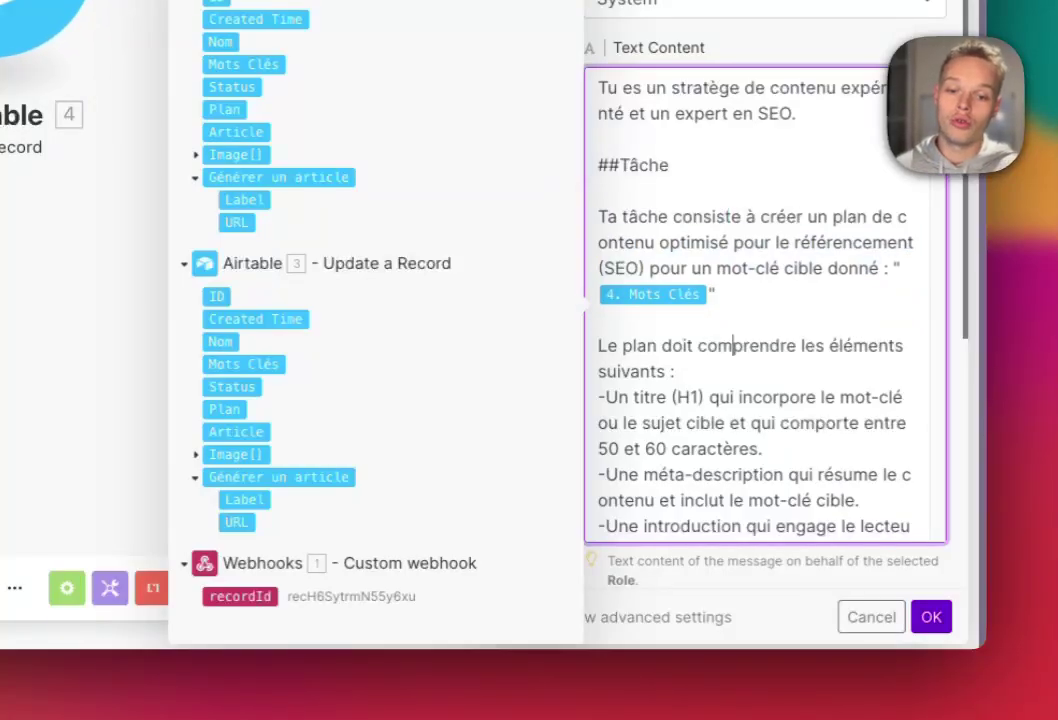
scroll(733, 345, down, 20)
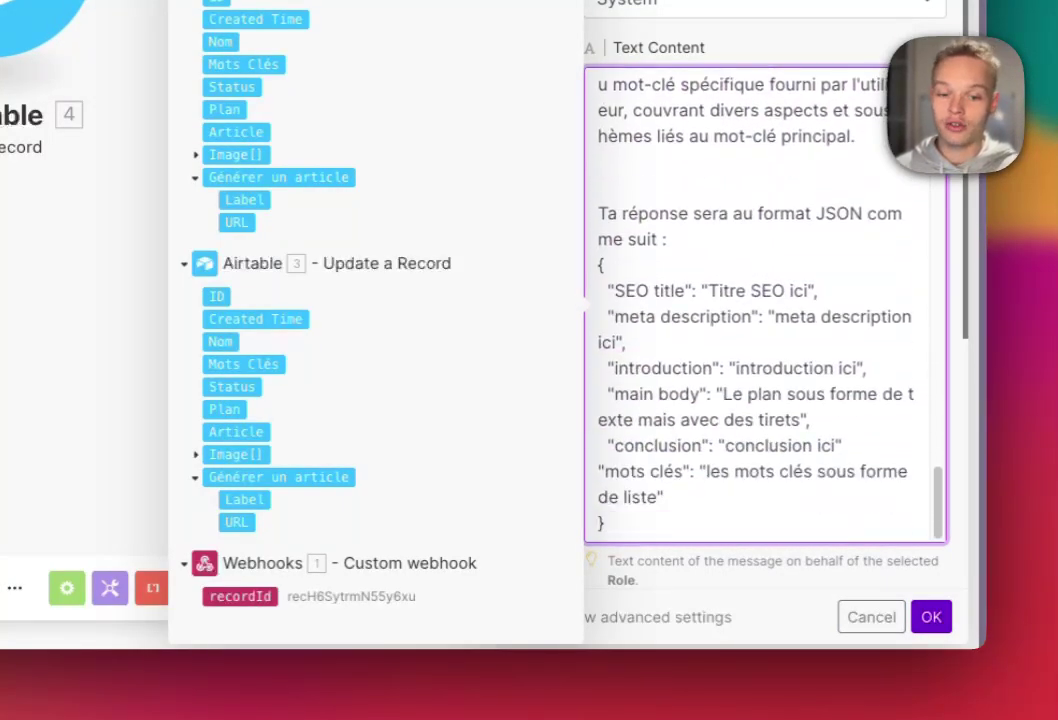
scroll(765, 350, down, 5)
scroll(550, 340, down, 1)
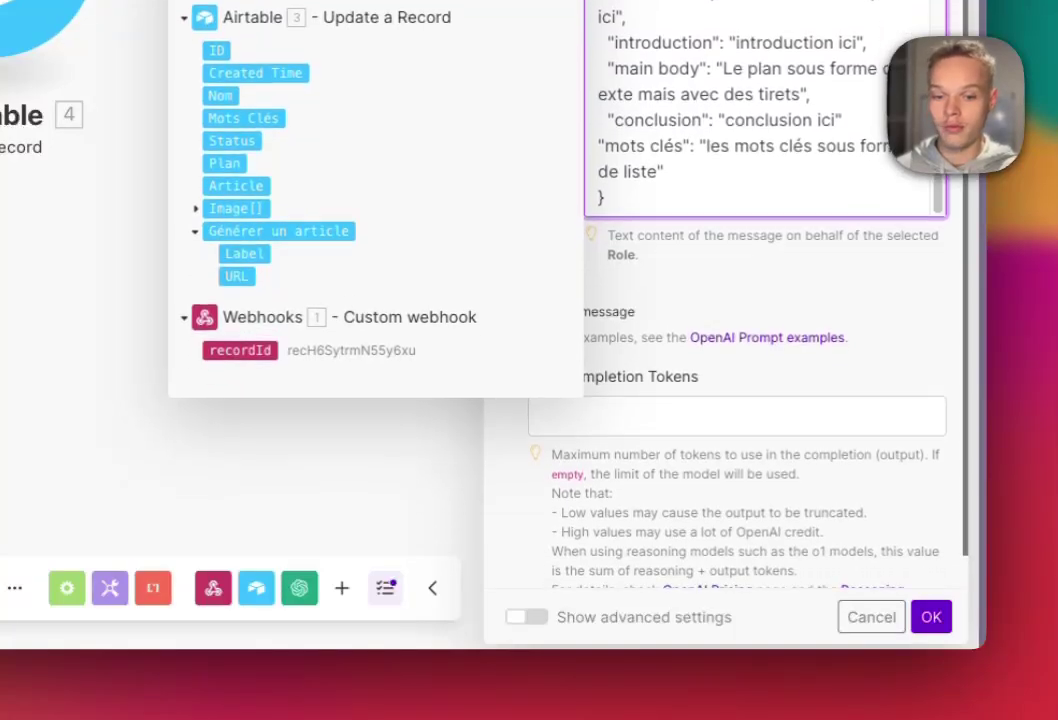
- Add a second User message to the OpenAI prompt holding the Mots Clés keyword sentence and JSON instructions
click(550, 309)
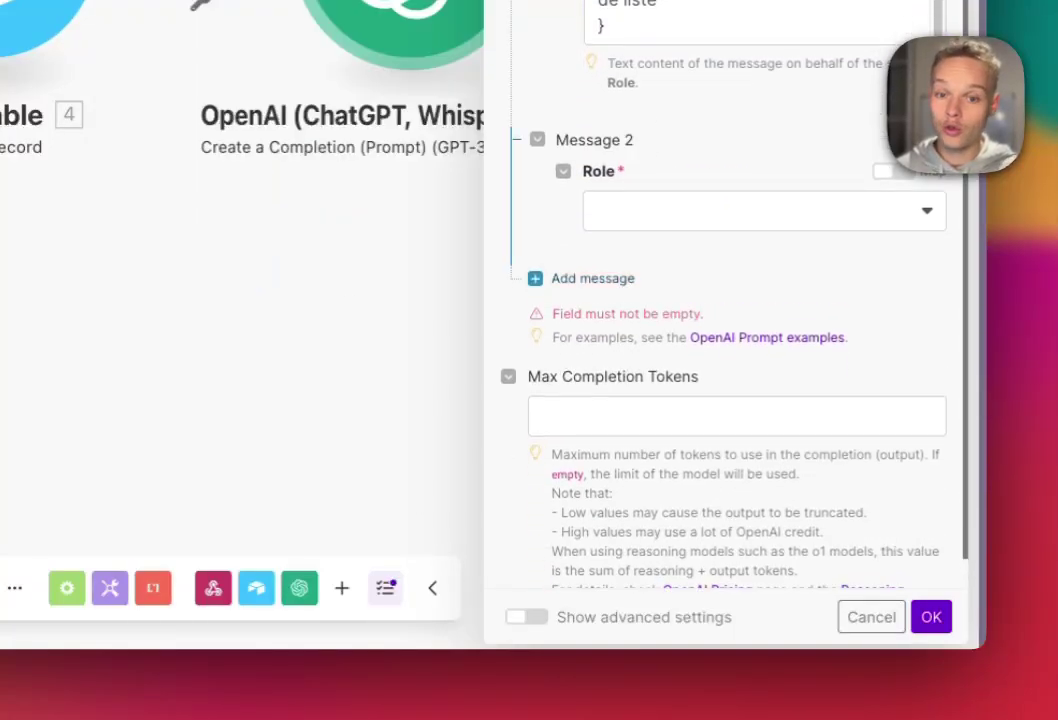
click(760, 210)
click(612, 285)
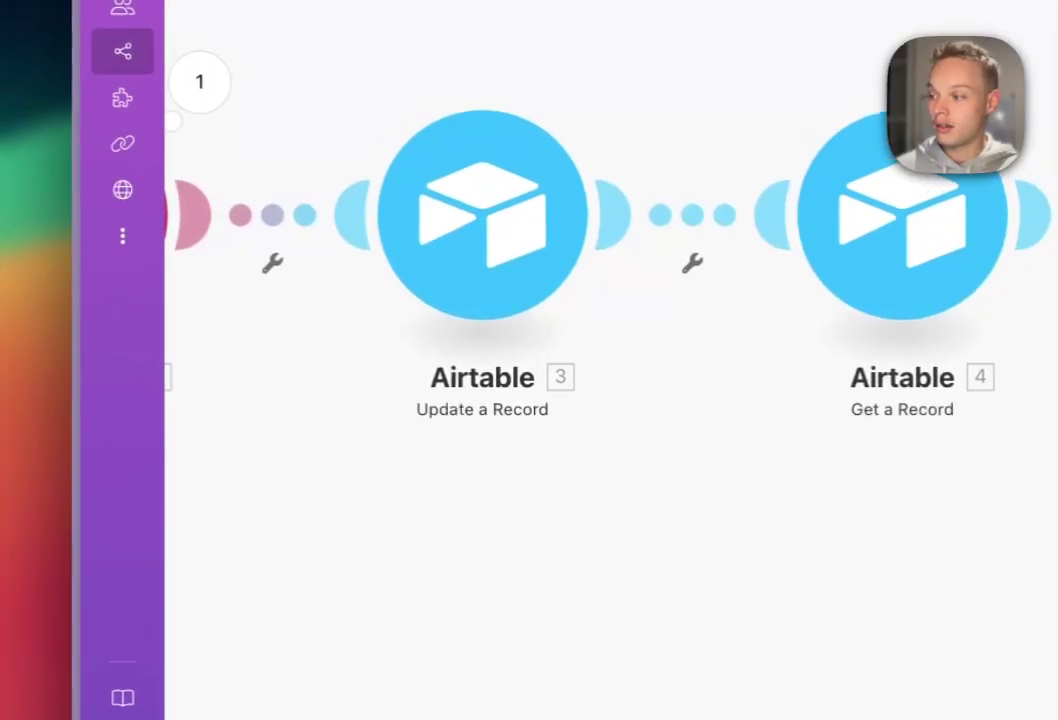
key(super+a)
key(super+c)
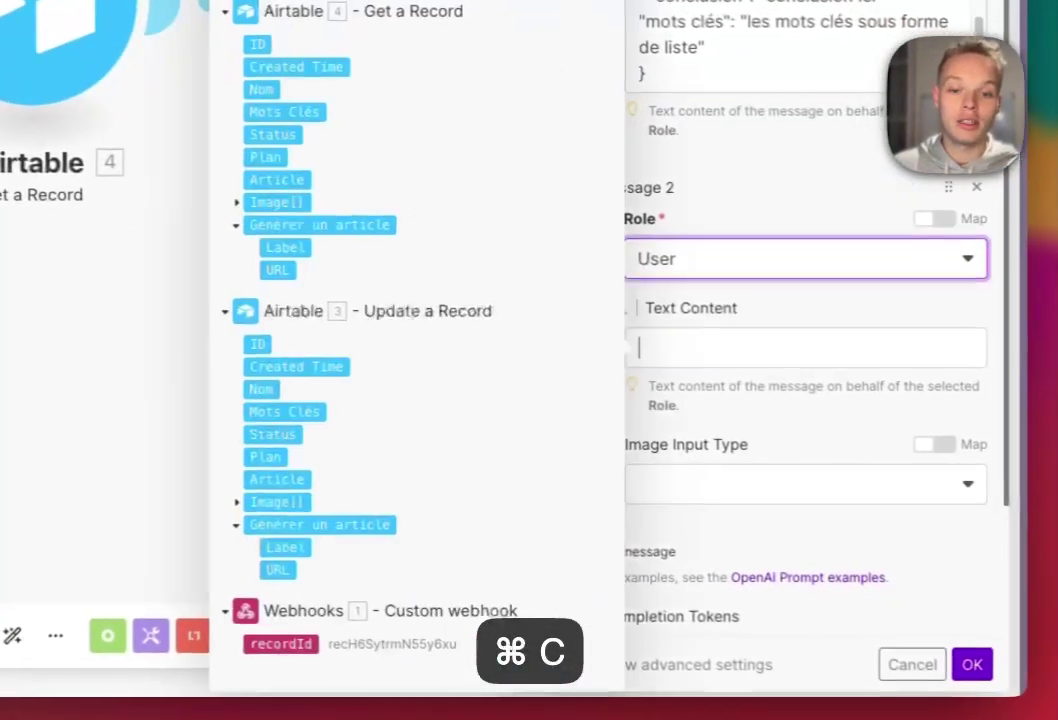
key(super+v)
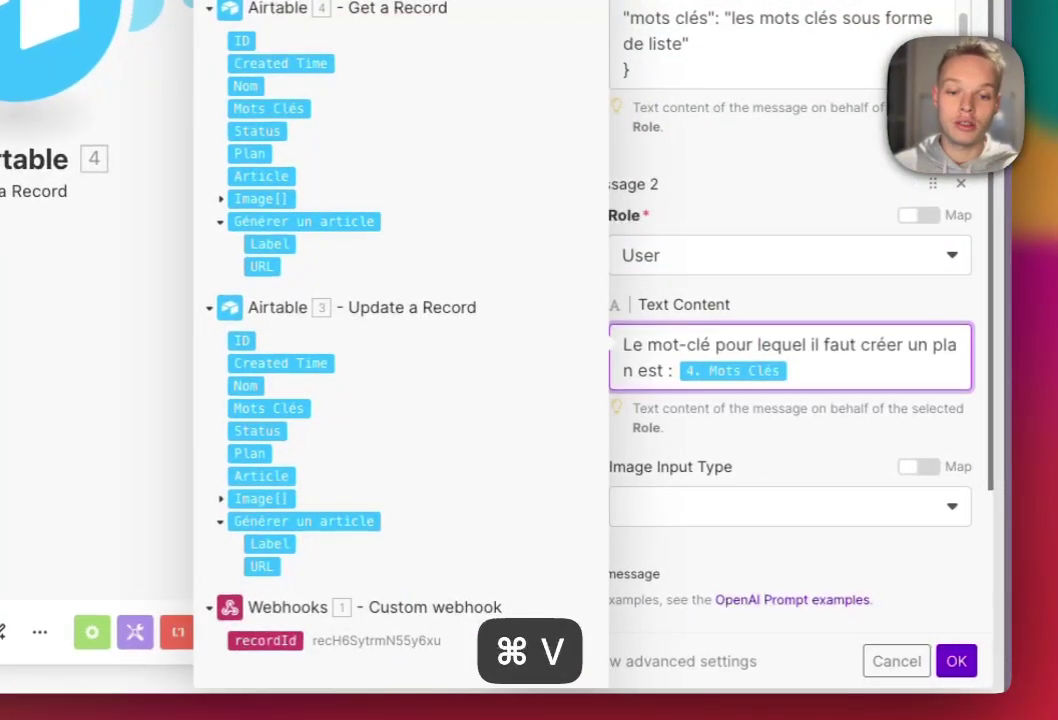
drag(639, 348, 912, 348)
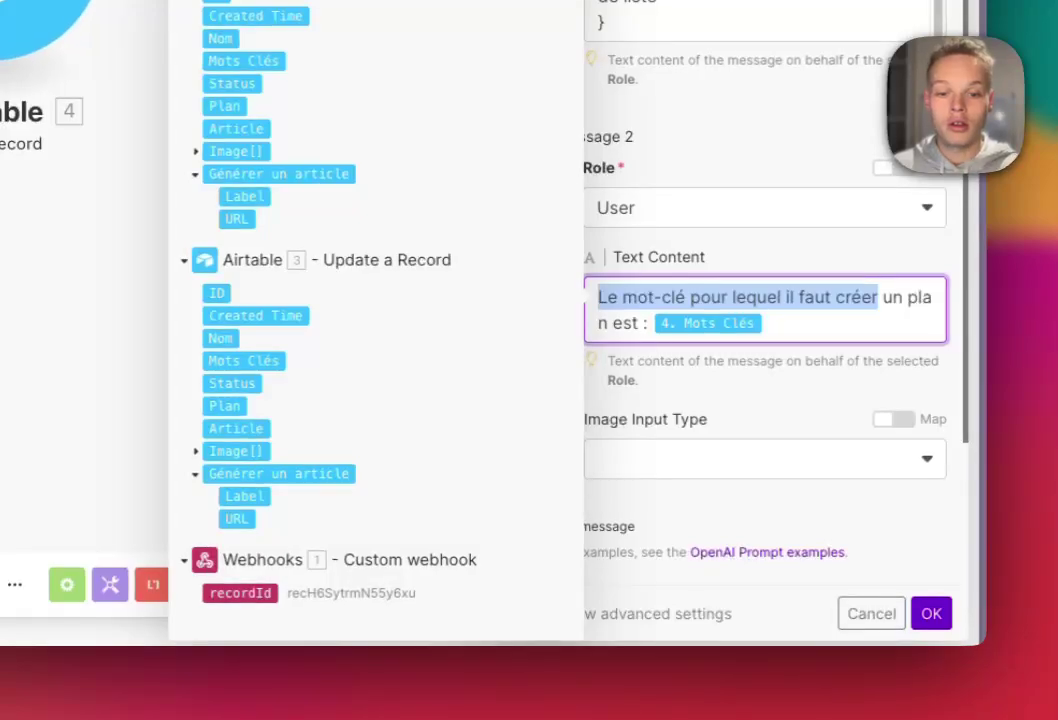
scroll(766, 350, down, 3)
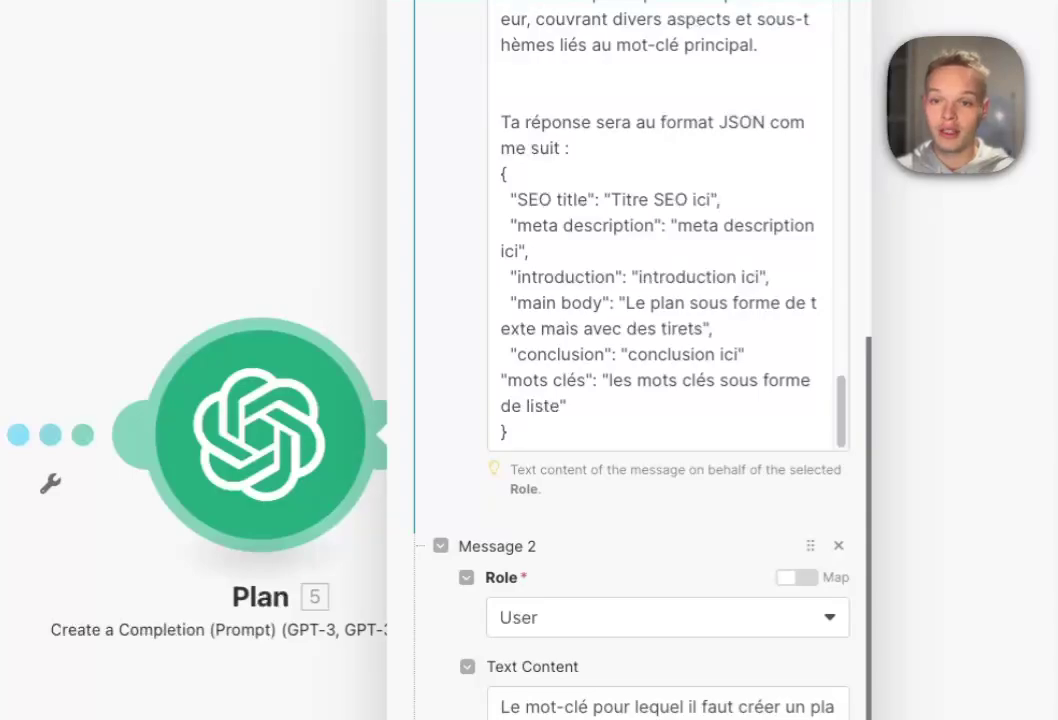
drag(500, 122, 568, 406)
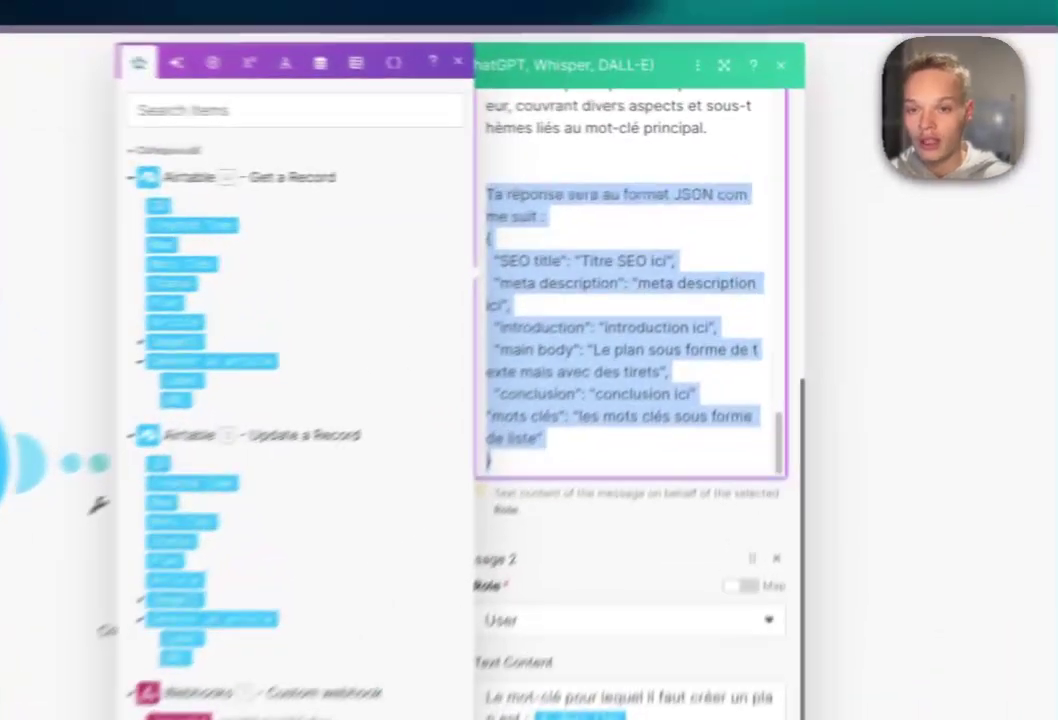
- Review the JSON output example lines in the Plan prompt
click(669, 315)
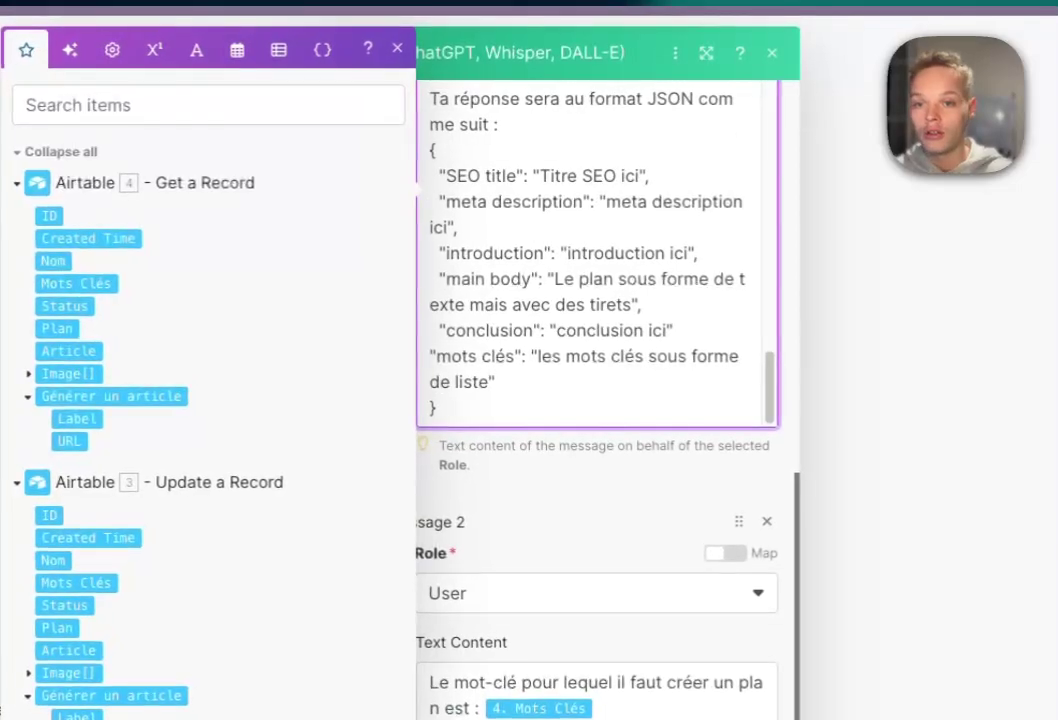
drag(637, 199, 648, 225)
drag(460, 203, 438, 406)
scroll(597, 450, down, 5)
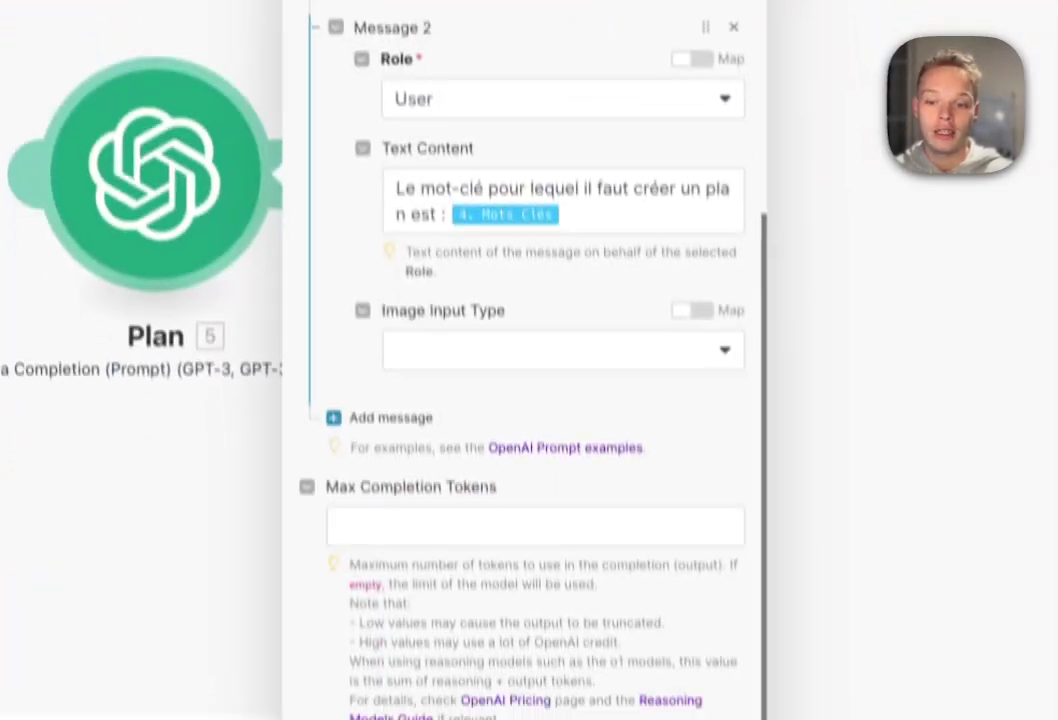
- Set Response Format to JSON Object and Parse JSON Response to Yes, then save the module
click(335, 658)
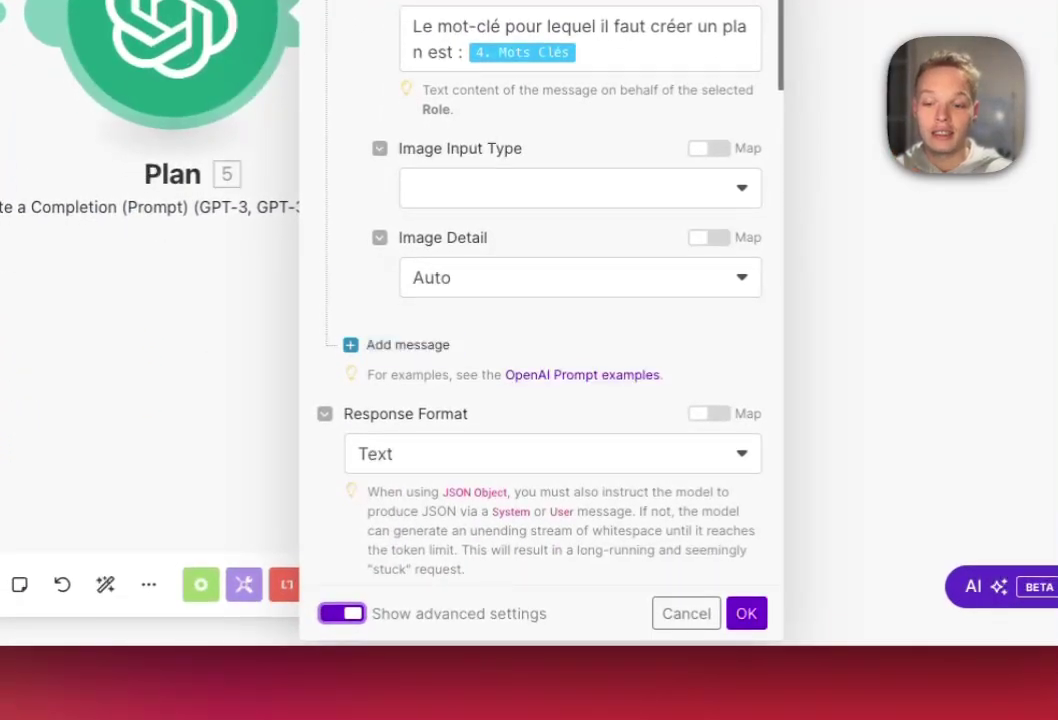
click(403, 524)
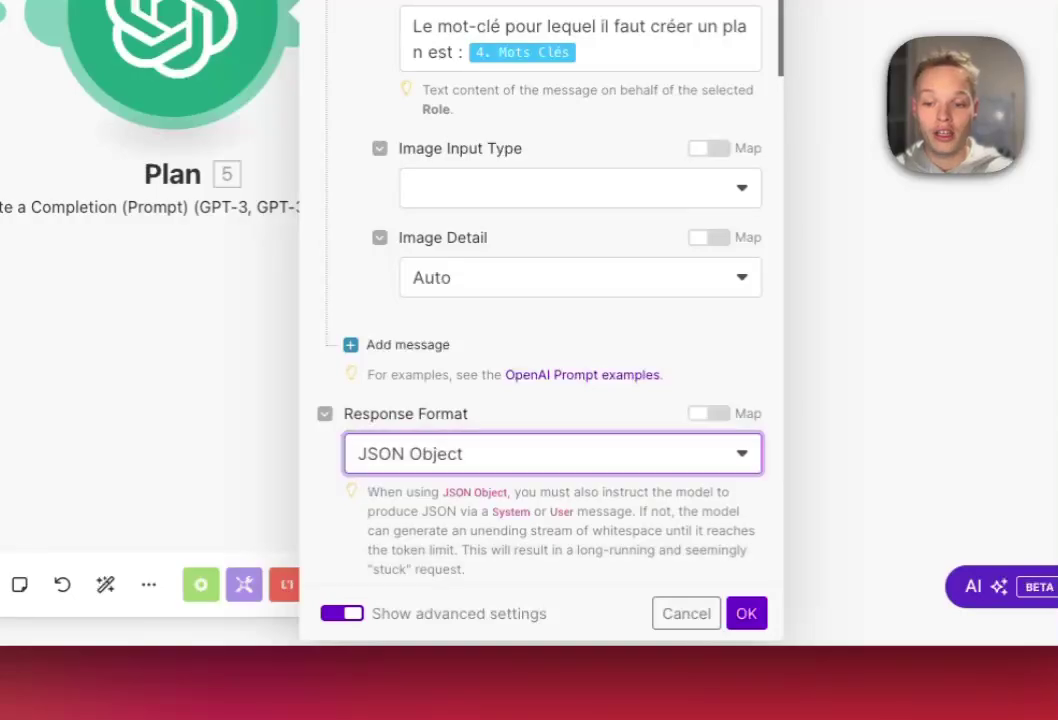
scroll(540, 350, down, 4)
click(354, 463)
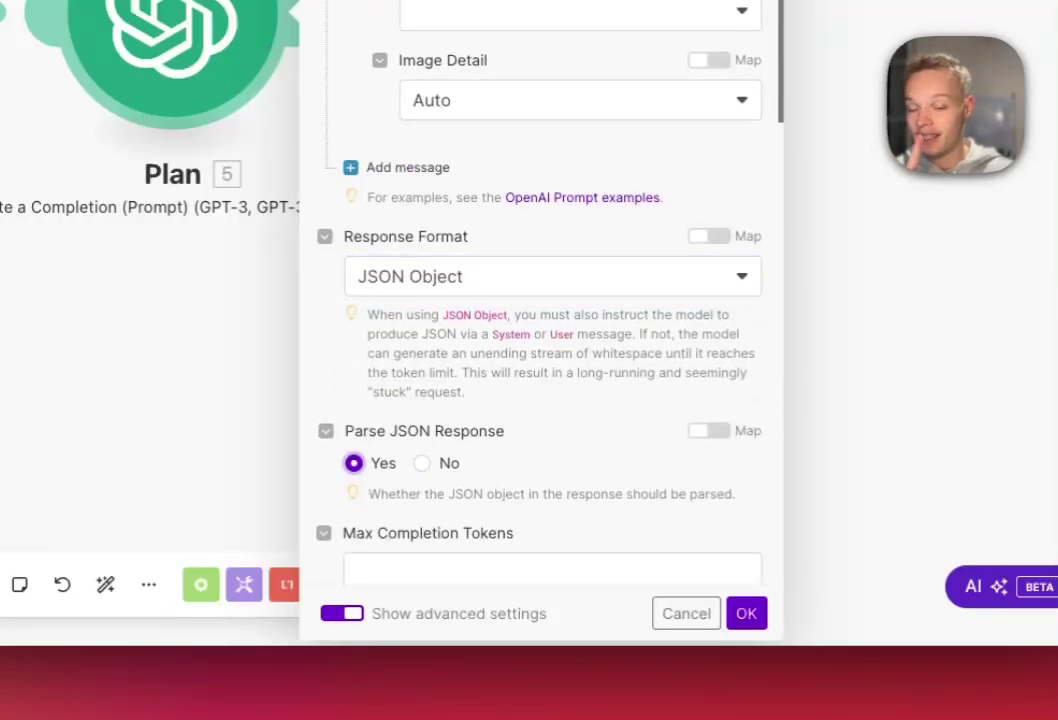
click(746, 613)
- Run only the Plan module with the keyword 'automatisation IA'
right_click(233, 76)
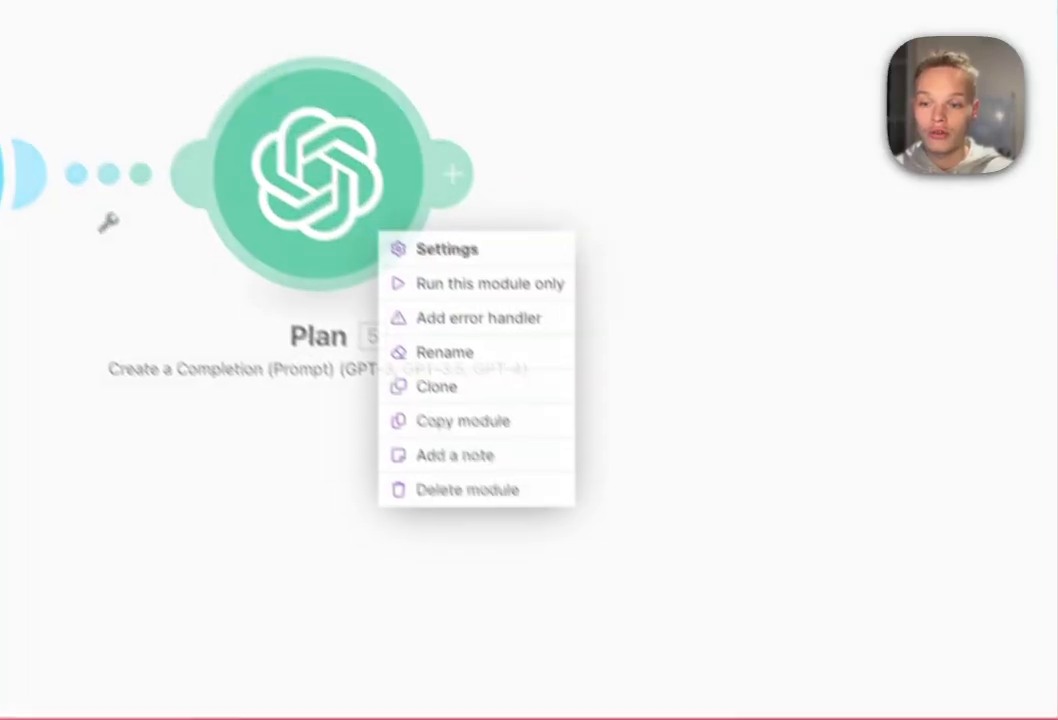
click(326, 119)
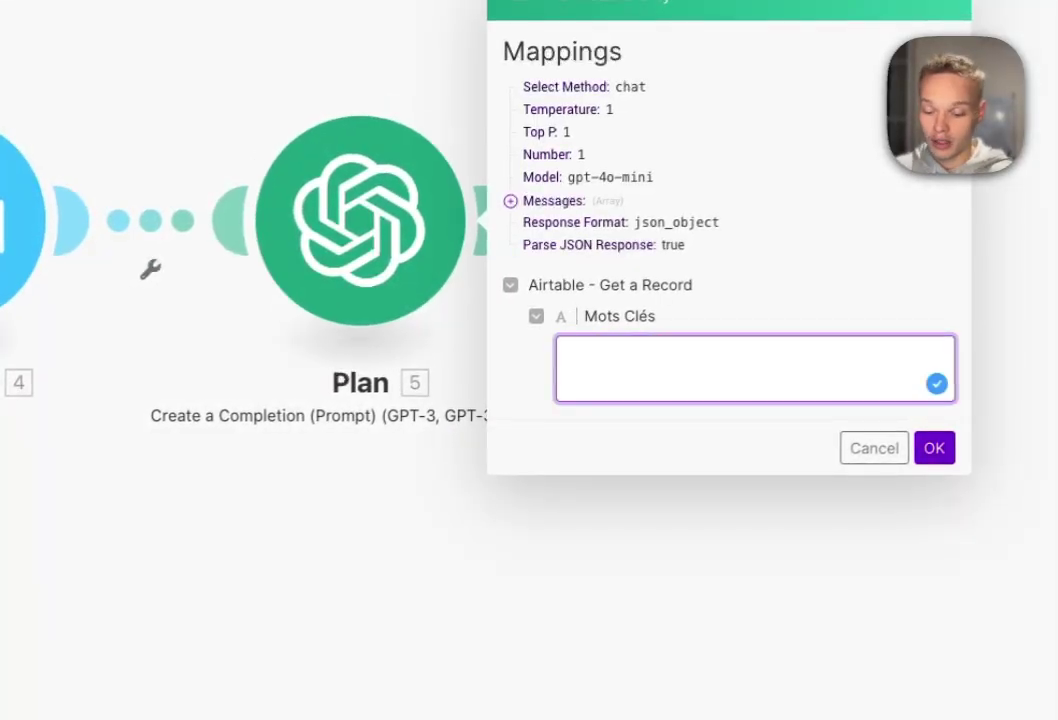
text(automatia)
key(BackSpace)
text(sation )
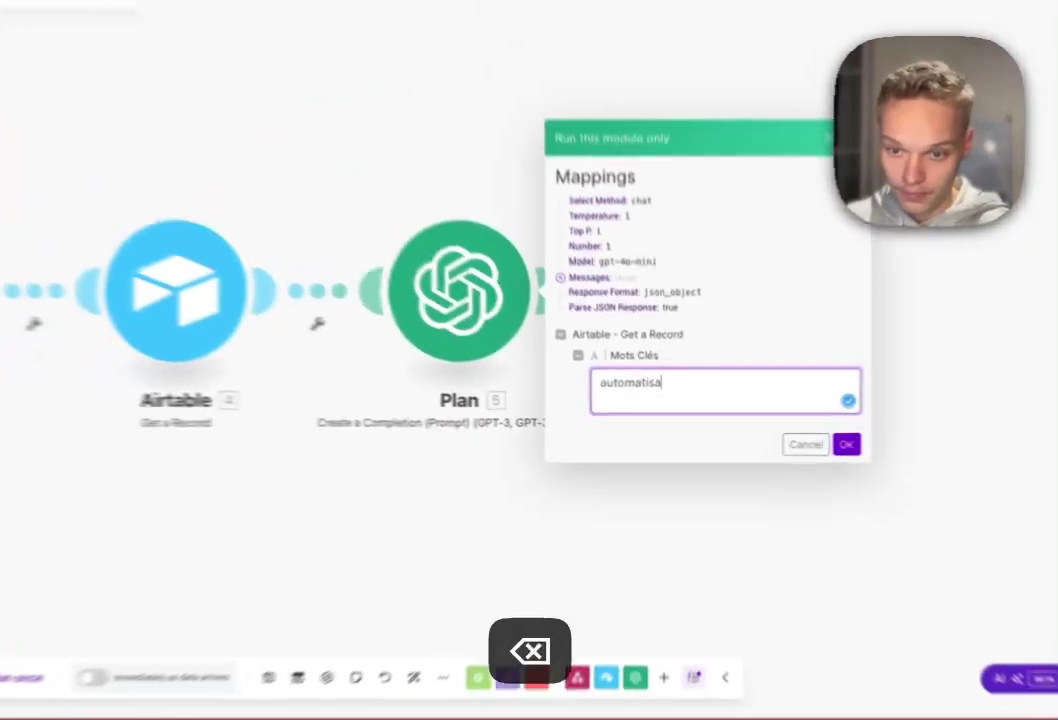
text(IA)
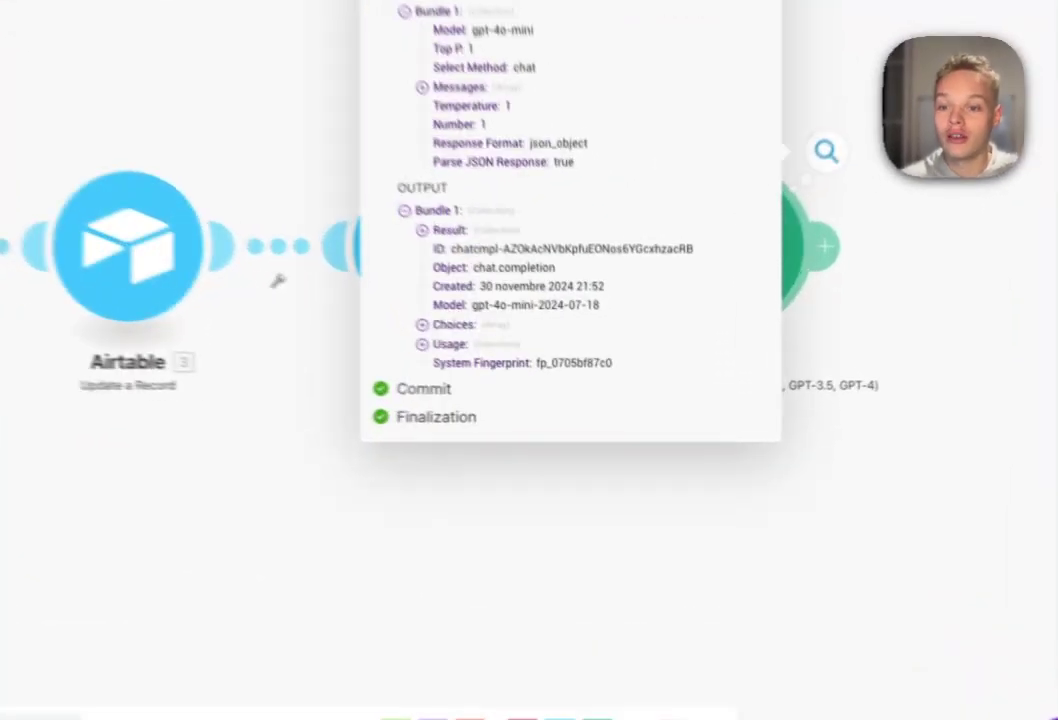
- Inspect the returned SEO title and the expanded main body outline in the Plan output
click(543, 325)
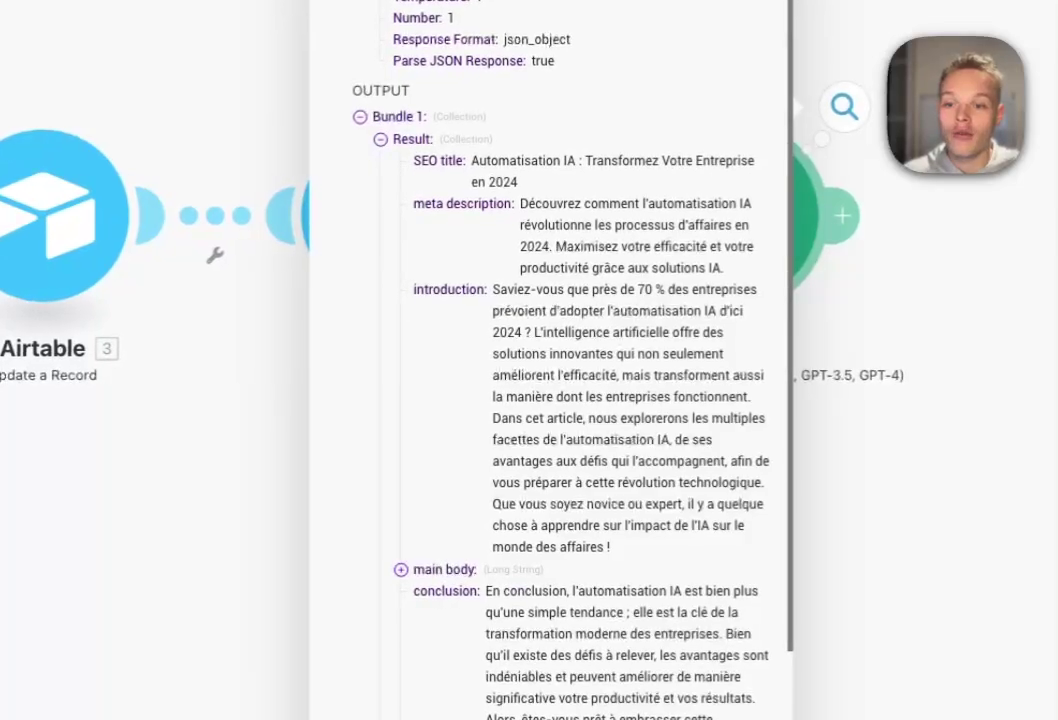
drag(562, 307, 584, 307)
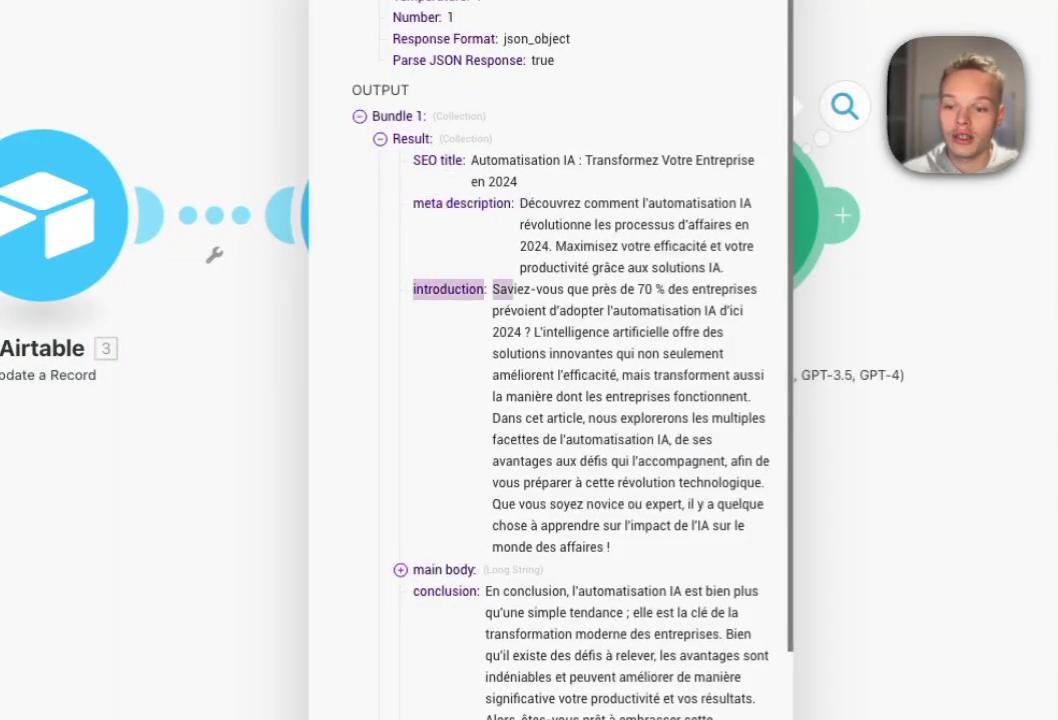
scroll(550, 400, down, 3)
click(400, 352)
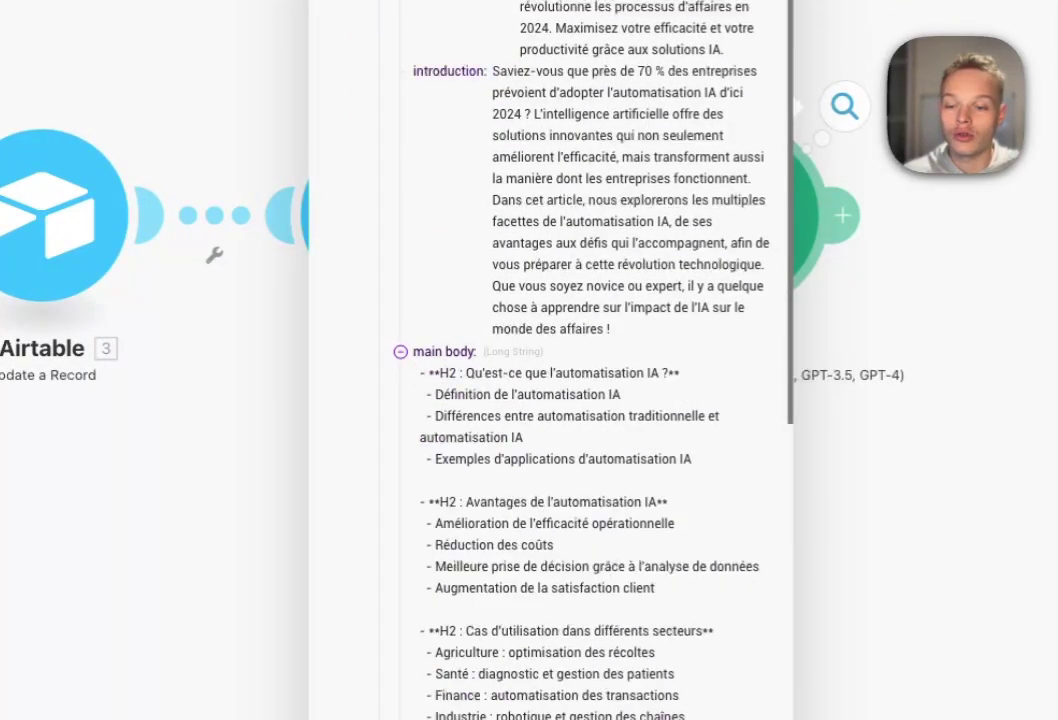
drag(422, 372, 752, 643)
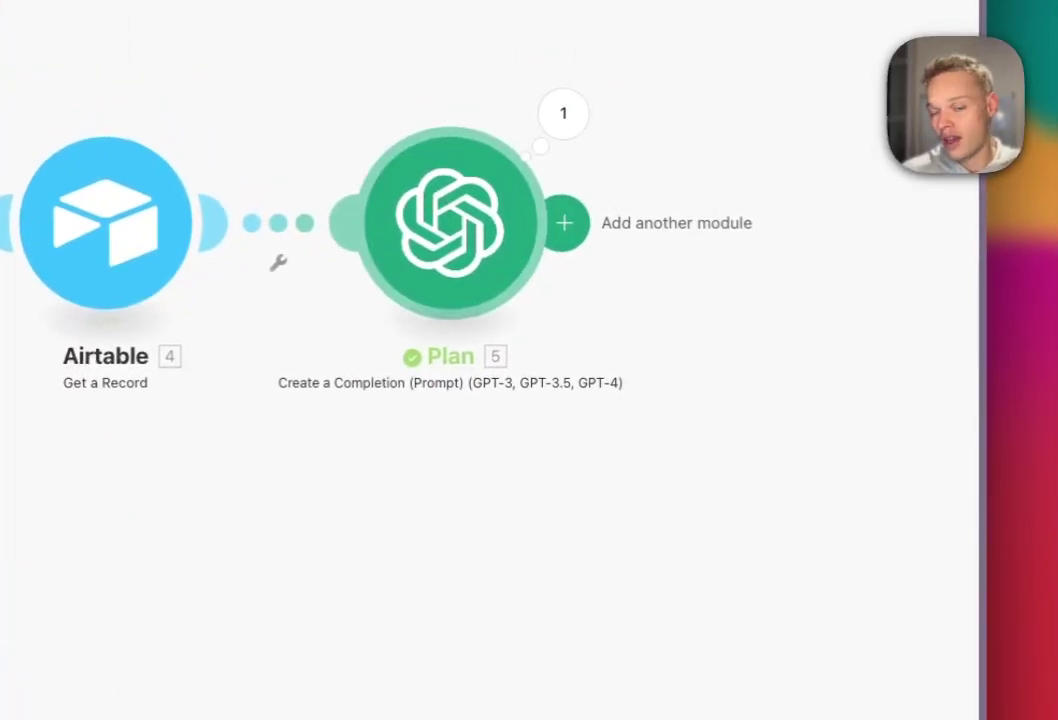
- Add an Anthropic Claude Create a Prompt module after Plan with claude-3-5-haiku-20241022 and 5000 max tokens
click(564, 222)
scroll(690, 285, down, 3)
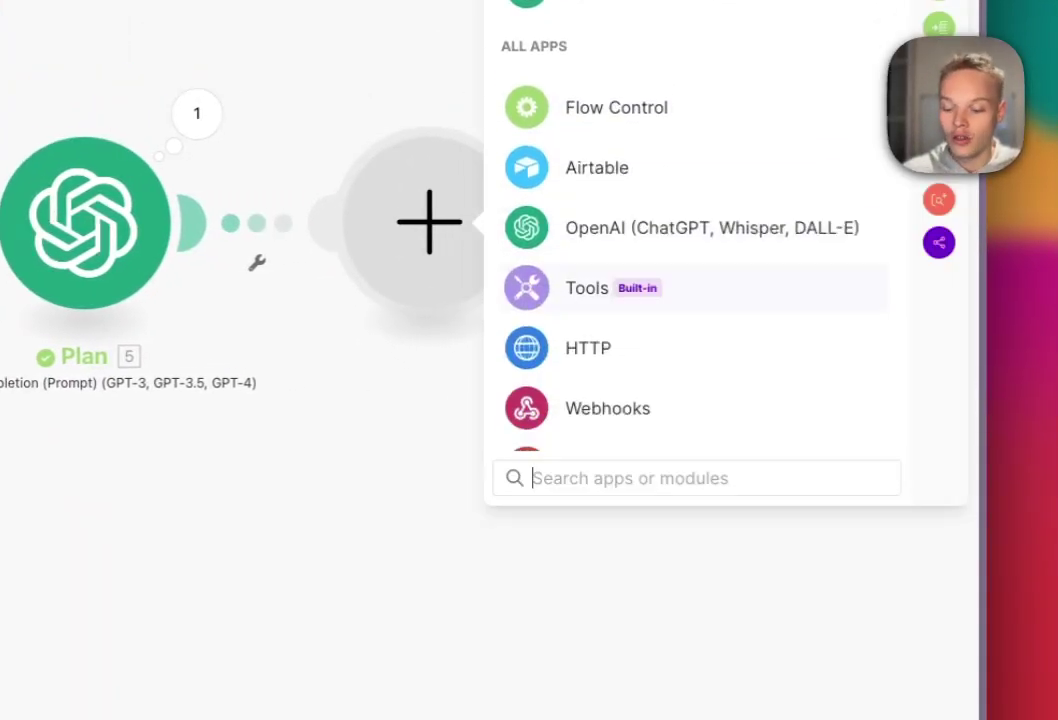
text(claud)
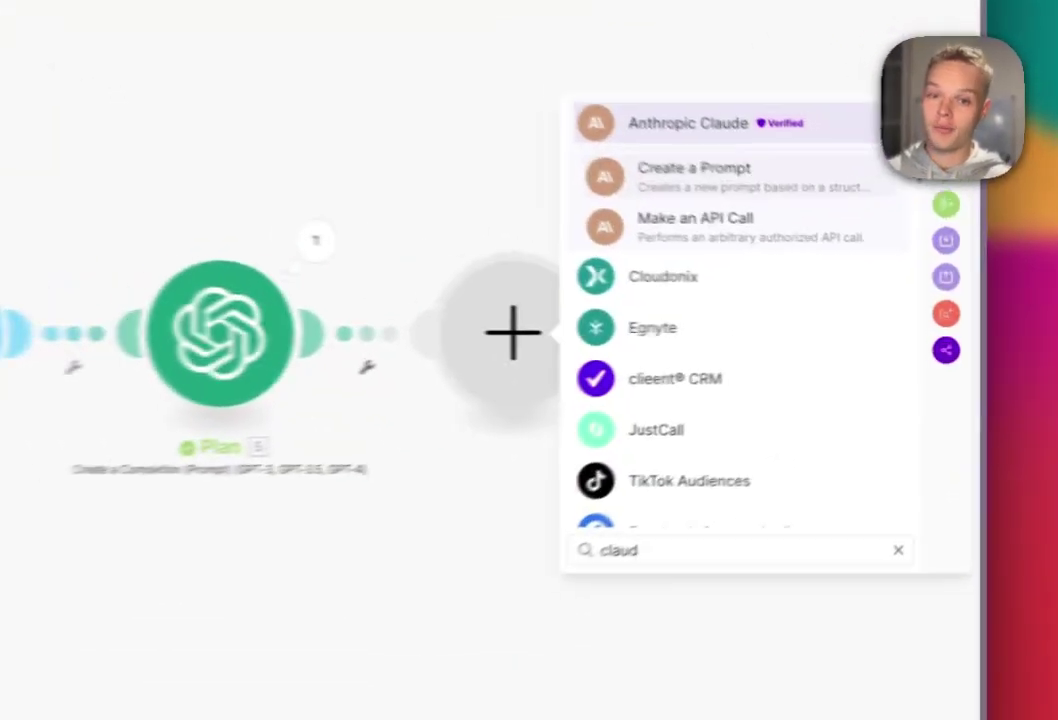
click(814, 241)
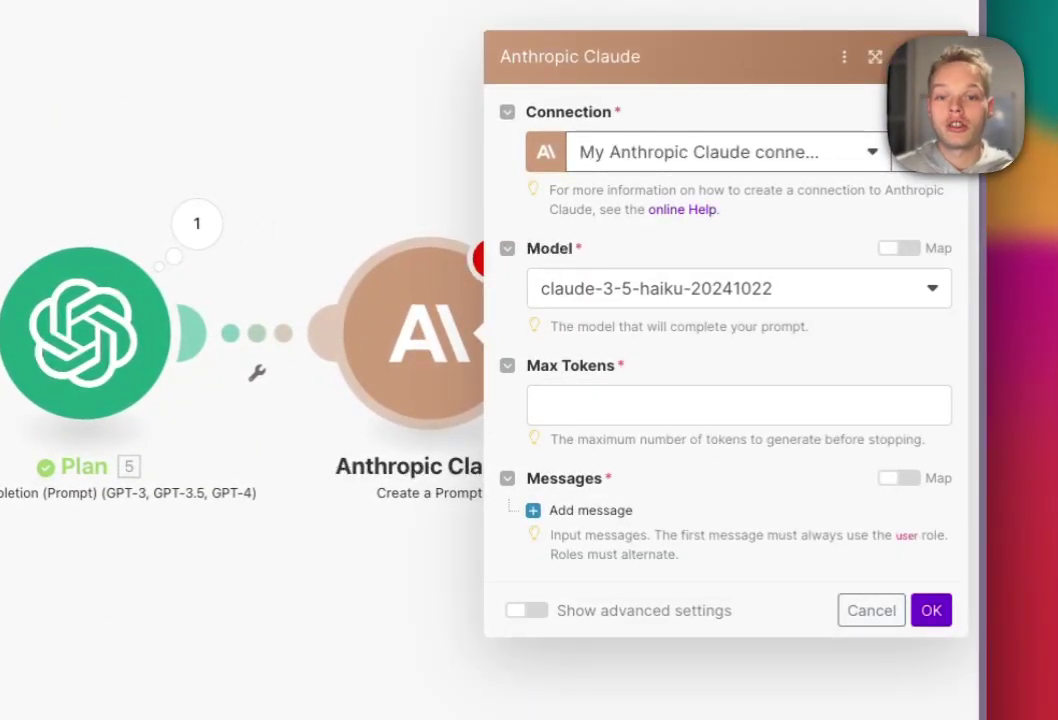
click(739, 289)
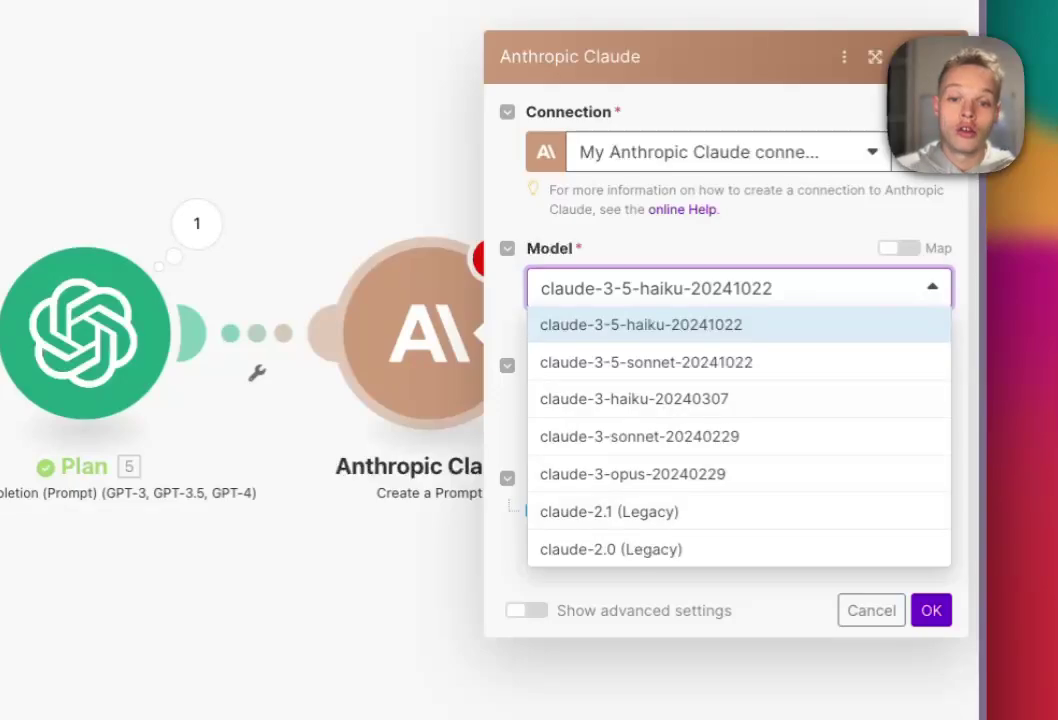
key(Return)
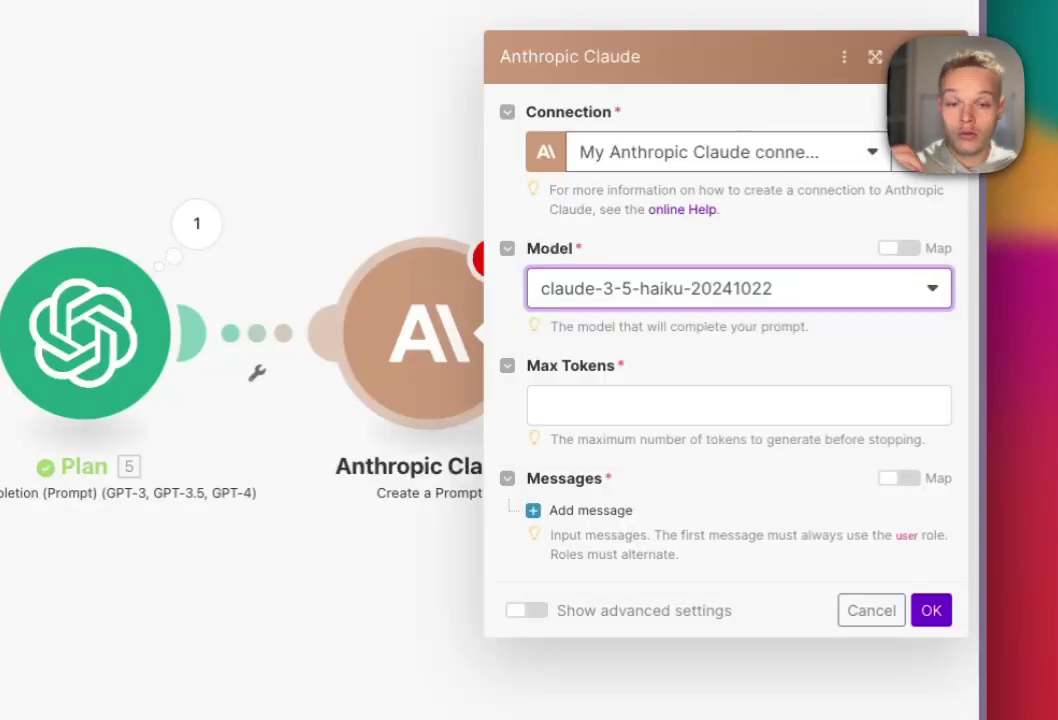
click(739, 405)
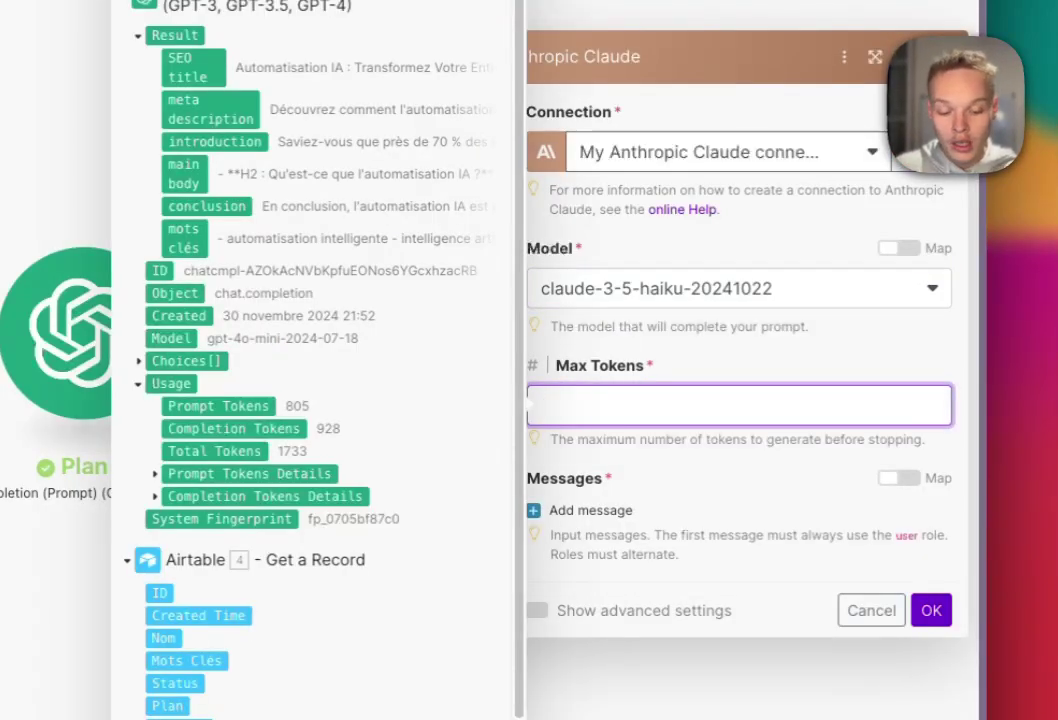
text(5000)
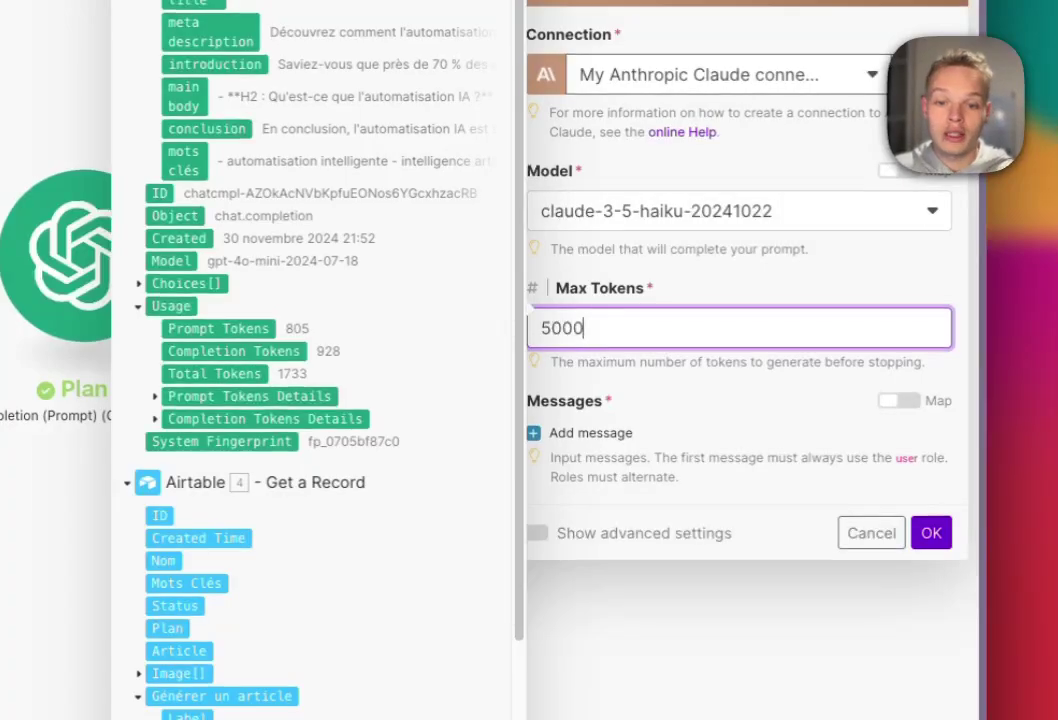
- Give the Claude prompt a User message with a Text content block
click(590, 433)
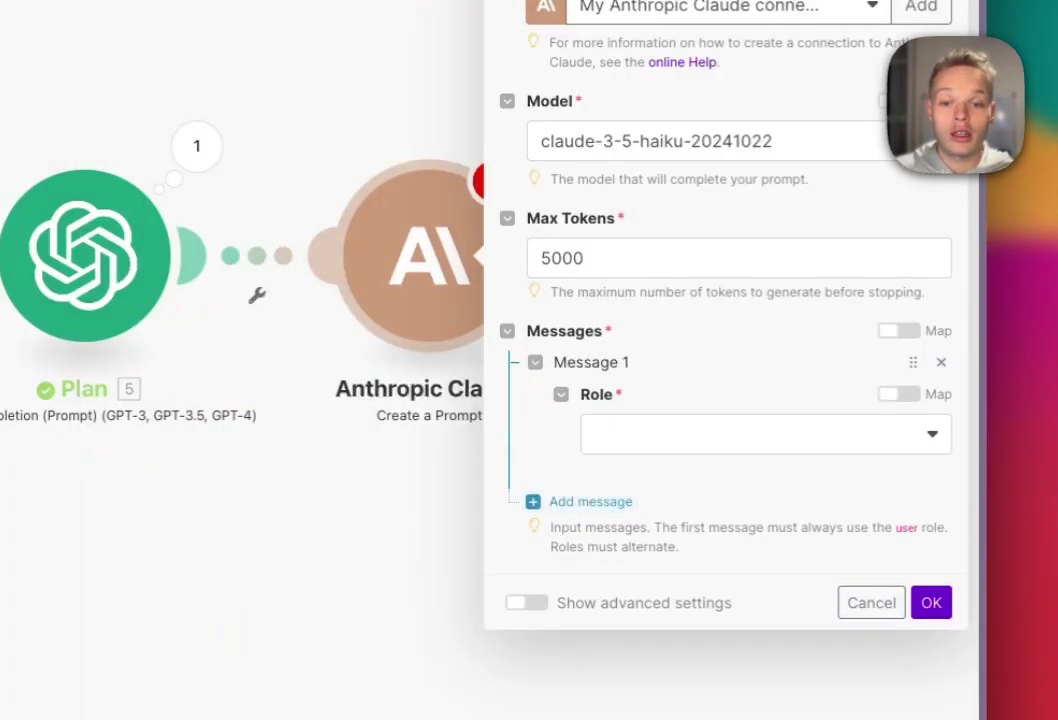
click(590, 433)
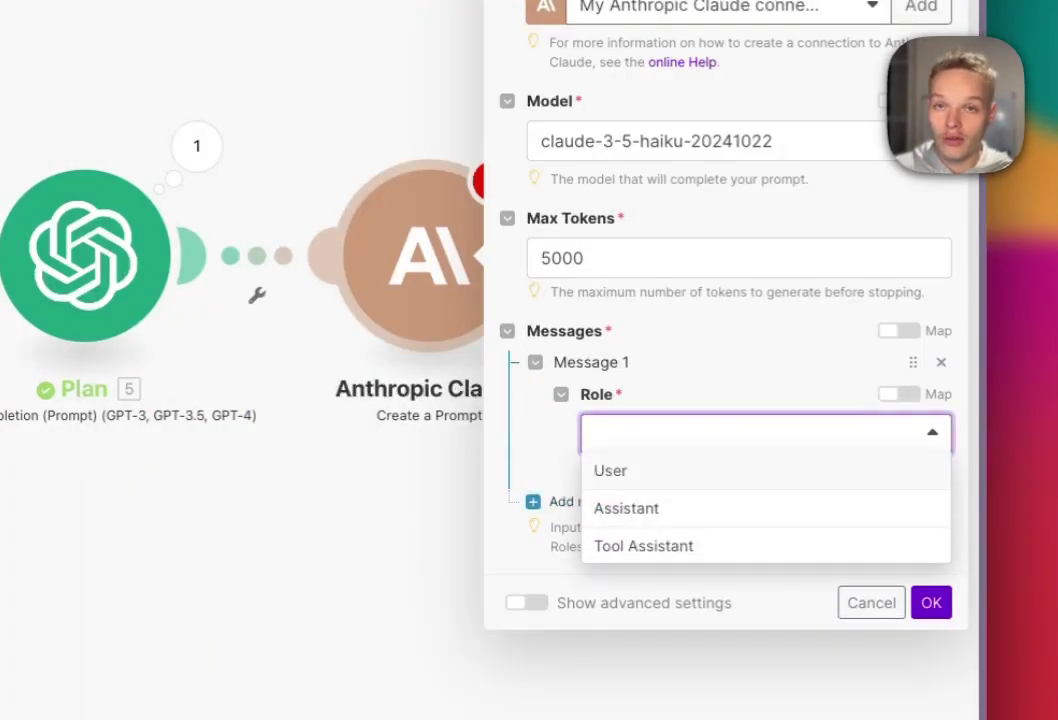
click(610, 470)
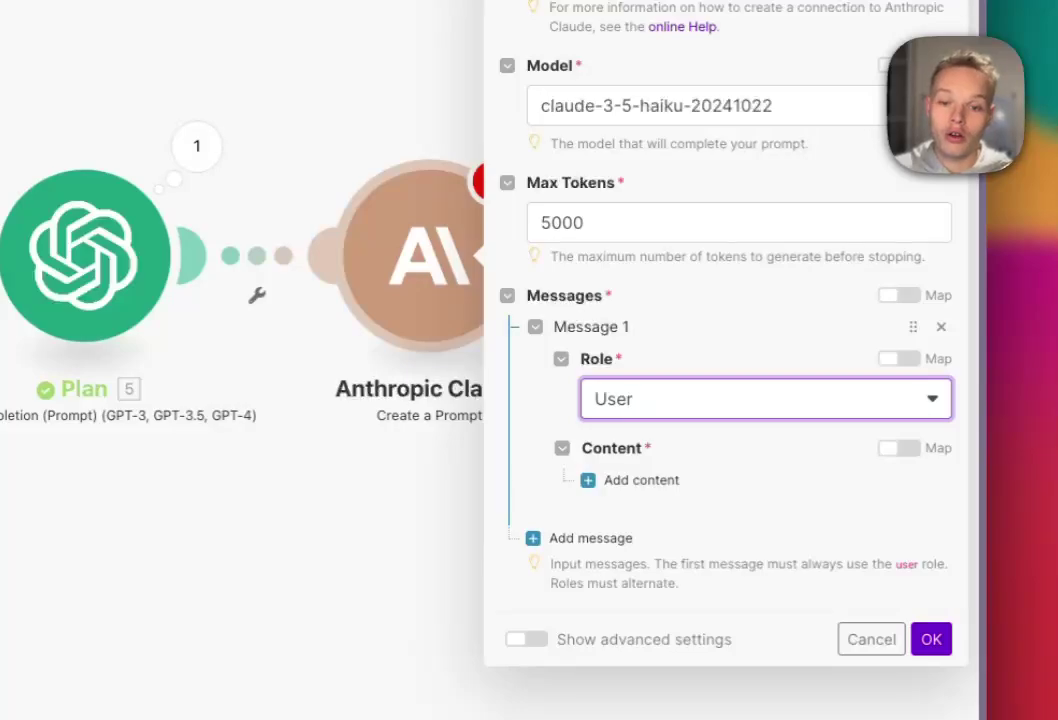
click(626, 480)
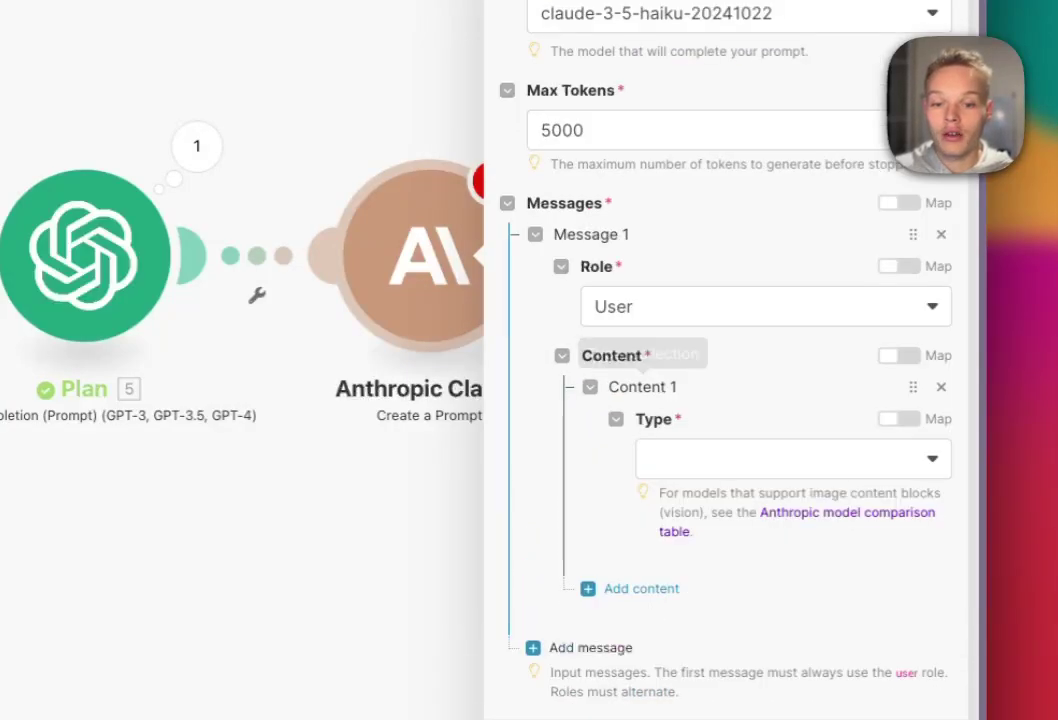
click(712, 459)
click(664, 496)
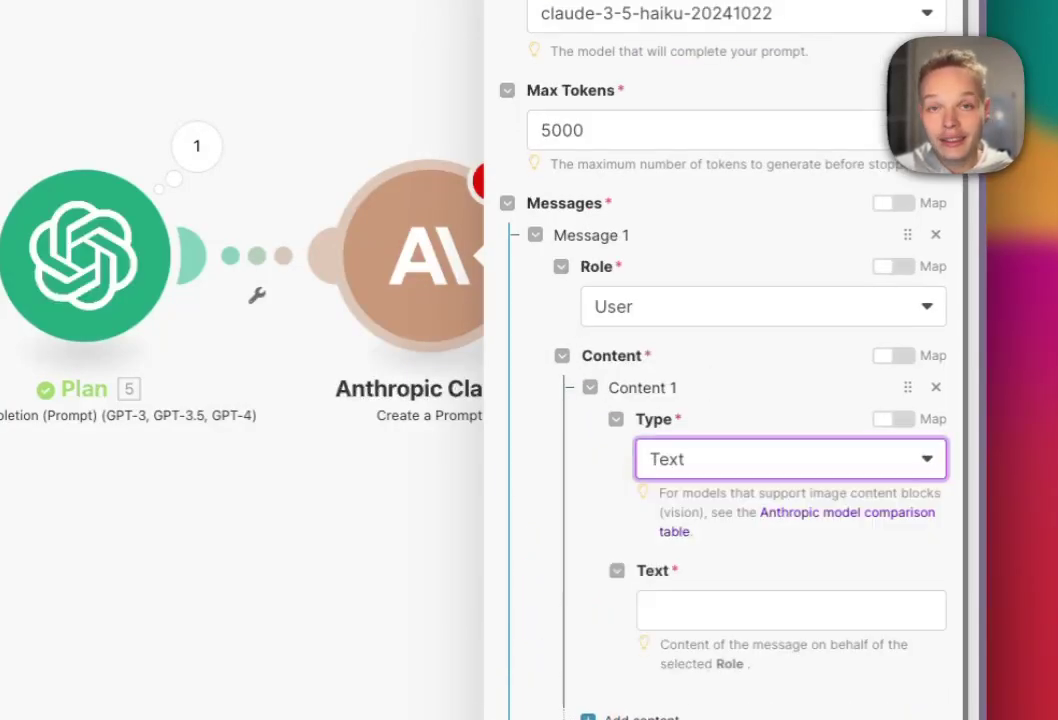
click(760, 574)
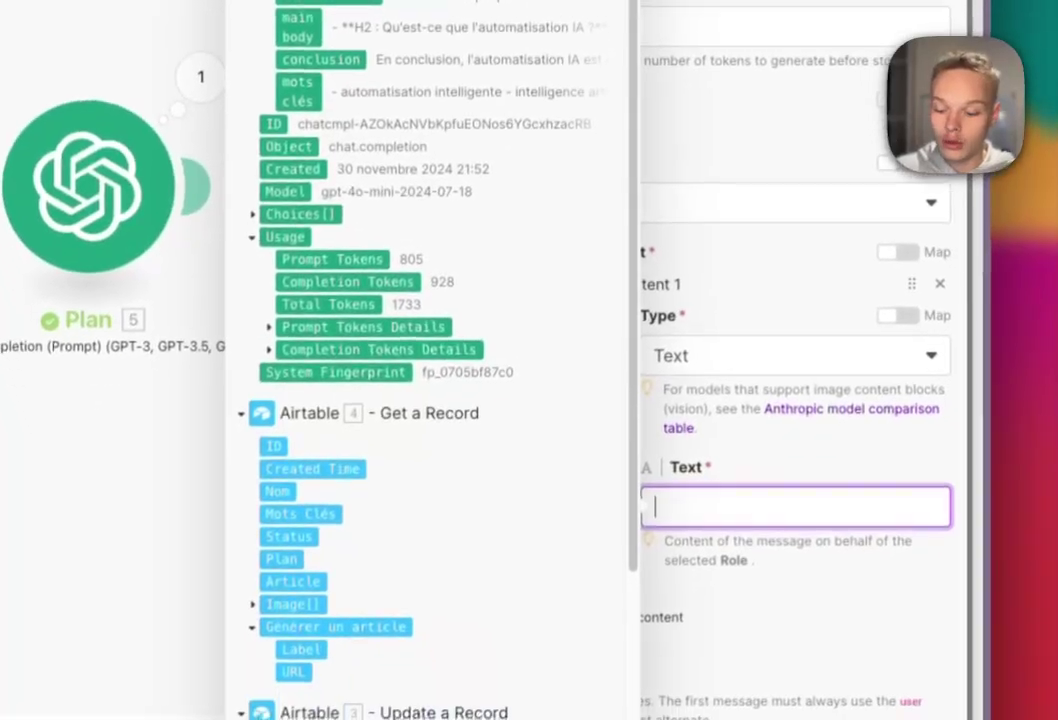
- Paste the article-writing prompt, map Plan's main body after 'Voici le plan : [', and save the module
key(super+v)
scroll(790, 490, up, 15)
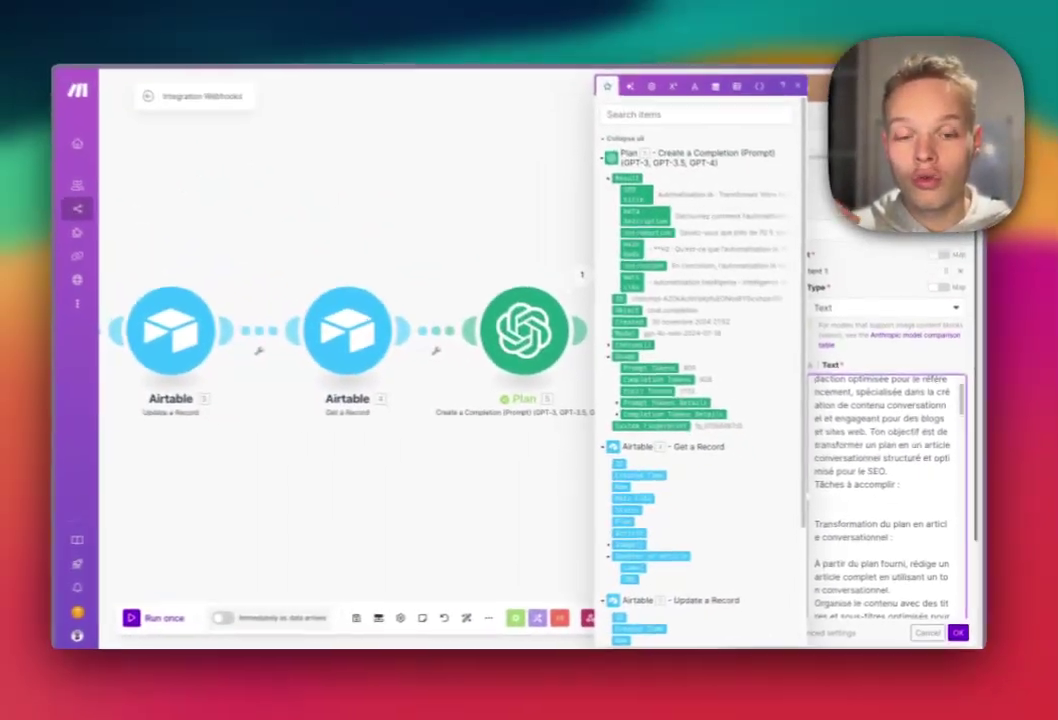
scroll(790, 490, down, 10)
scroll(858, 379, down, 8)
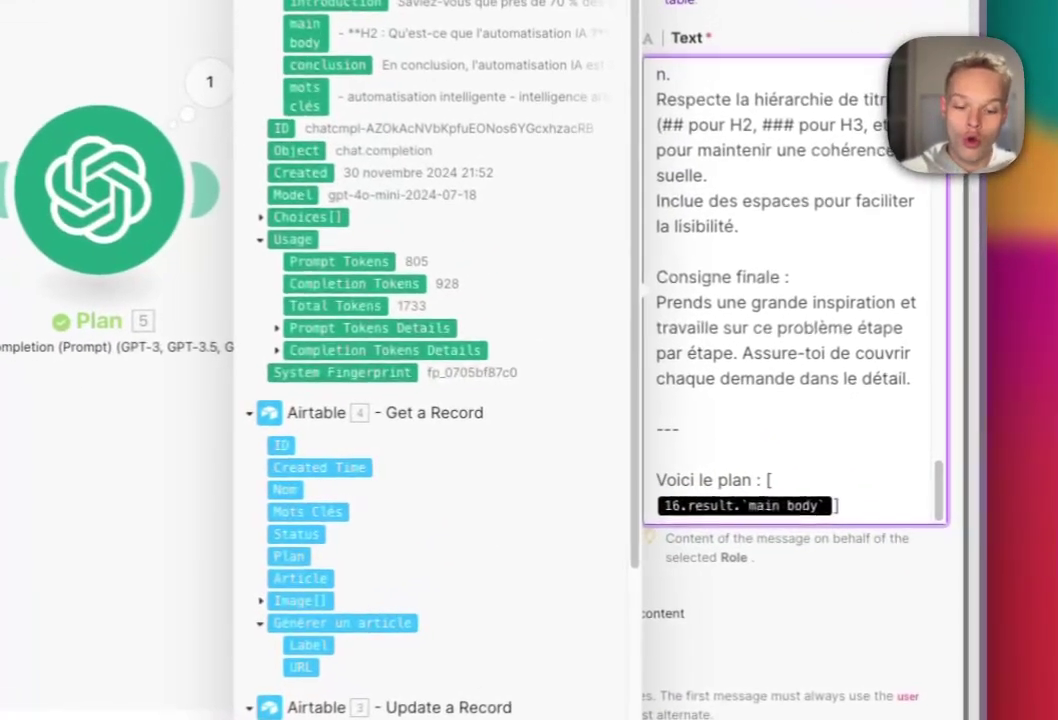
key(BackSpace)
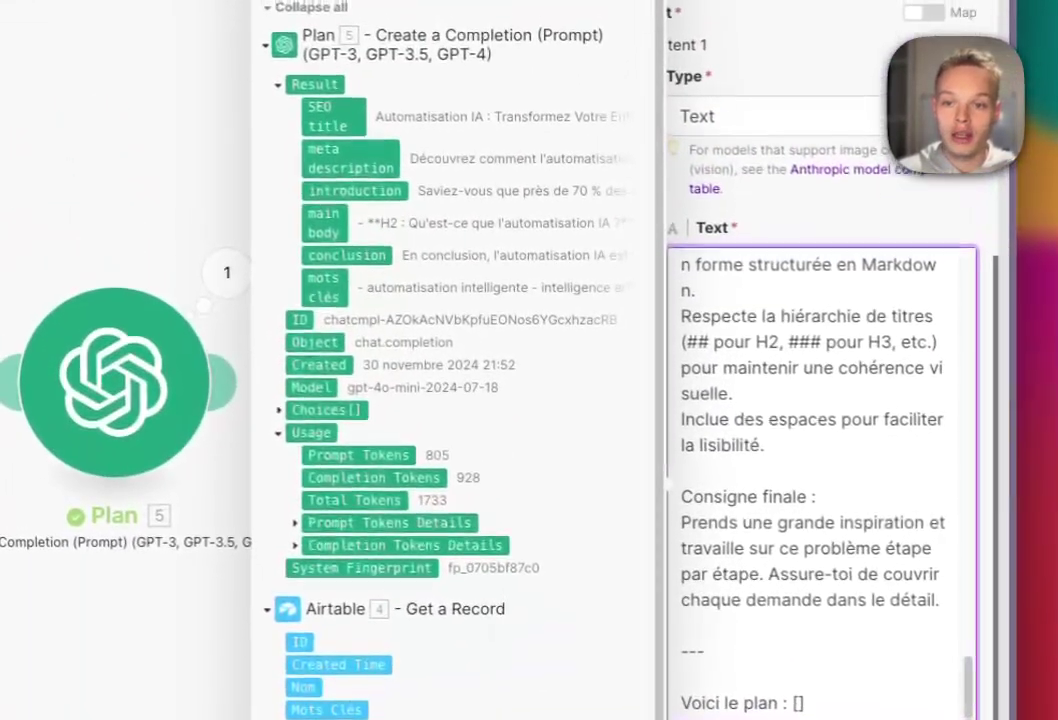
click(293, 25)
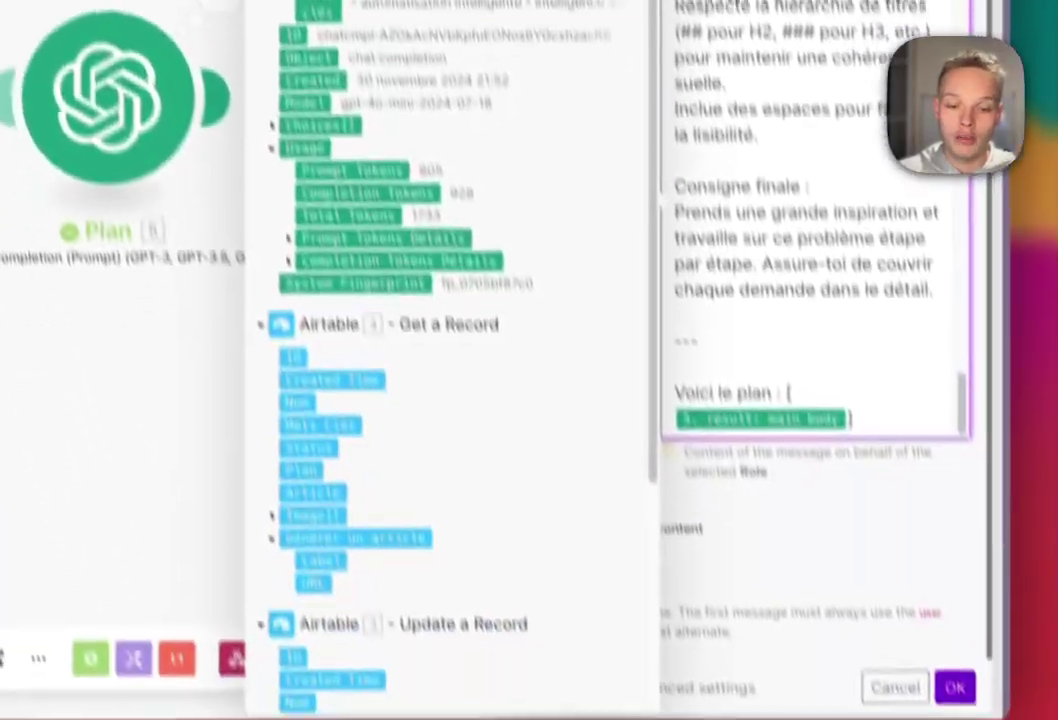
click(954, 687)
drag(700, 400, 440, 440)
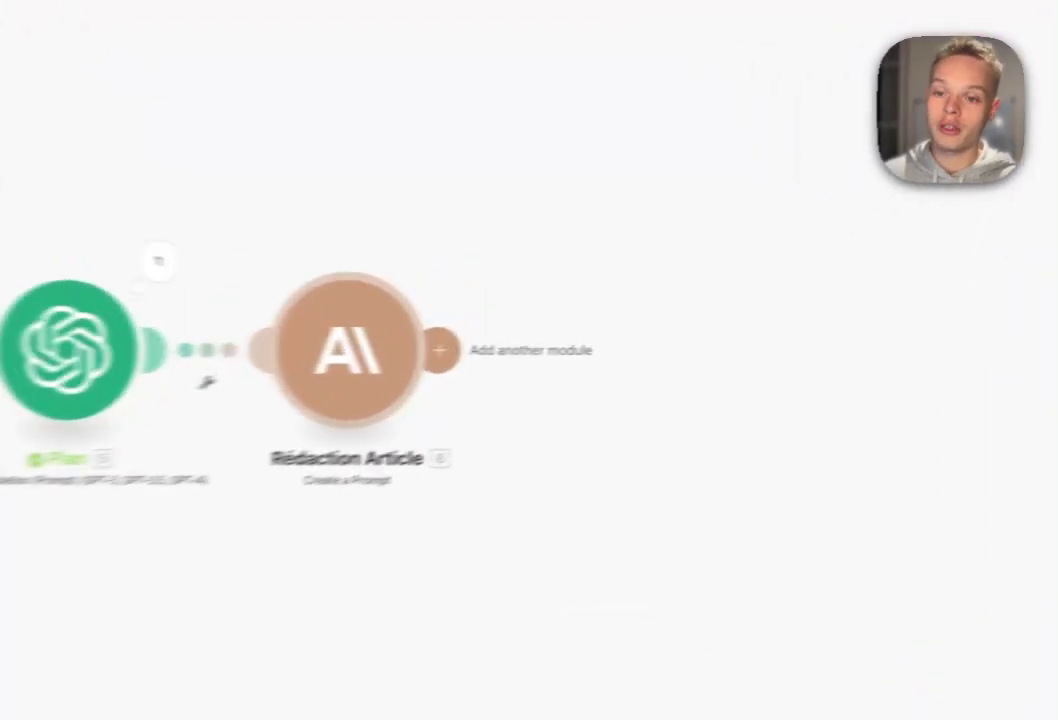
- Add an OpenAI Create a Completion module after Rédaction Article using gpt-4o-mini with 500 max completion tokens
click(591, 344)
click(792, 310)
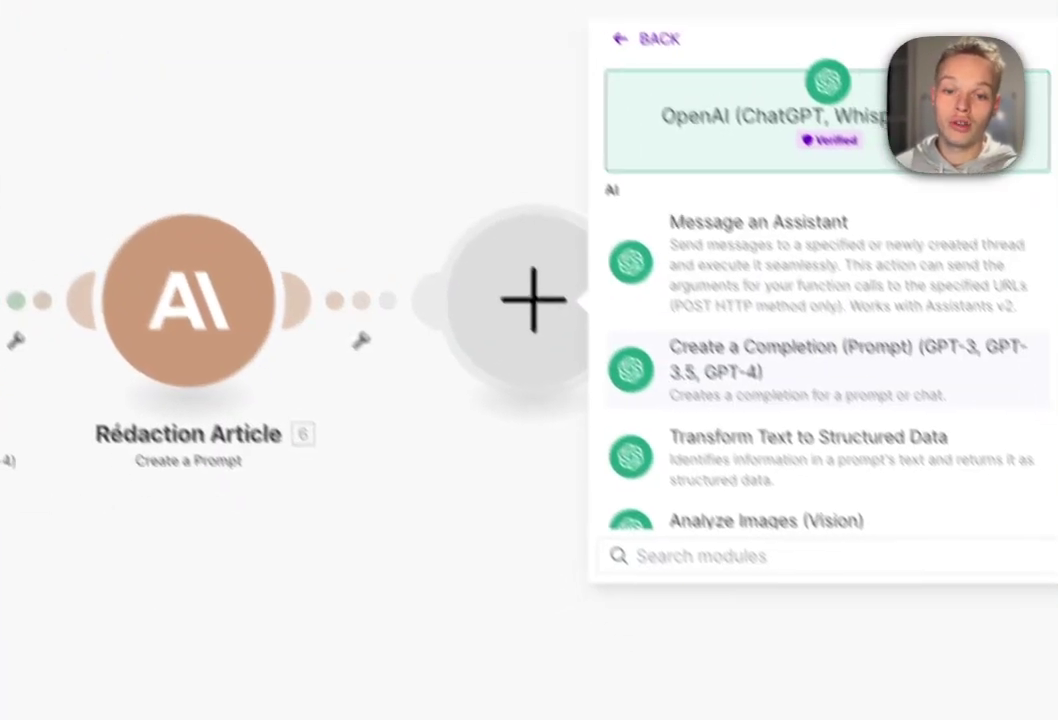
click(790, 410)
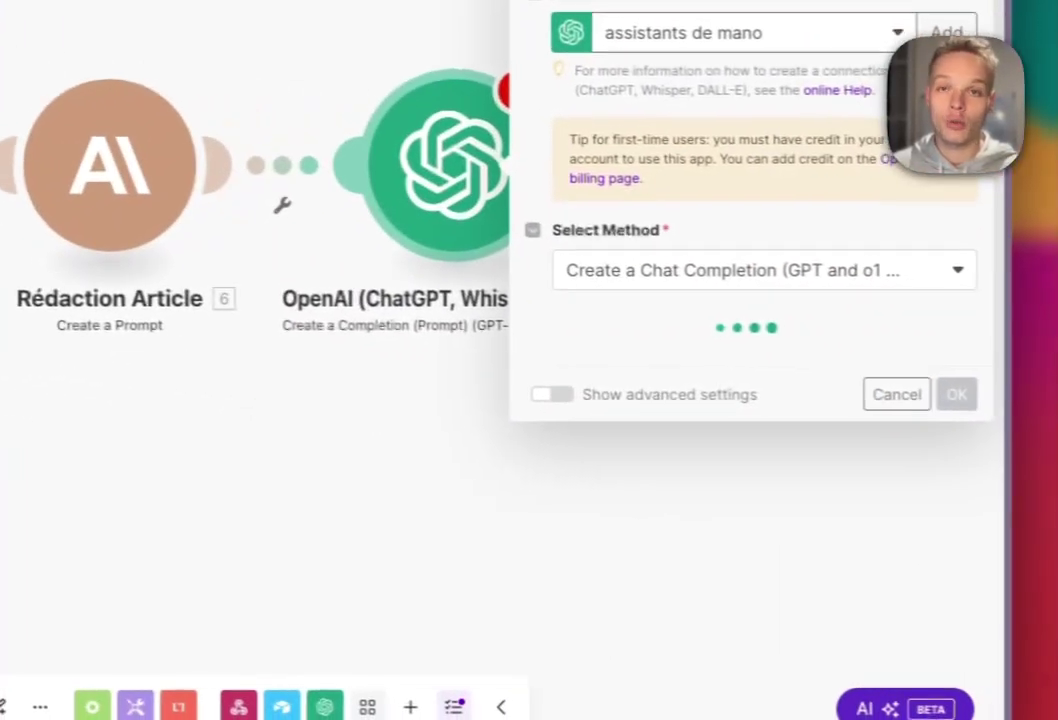
click(738, 204)
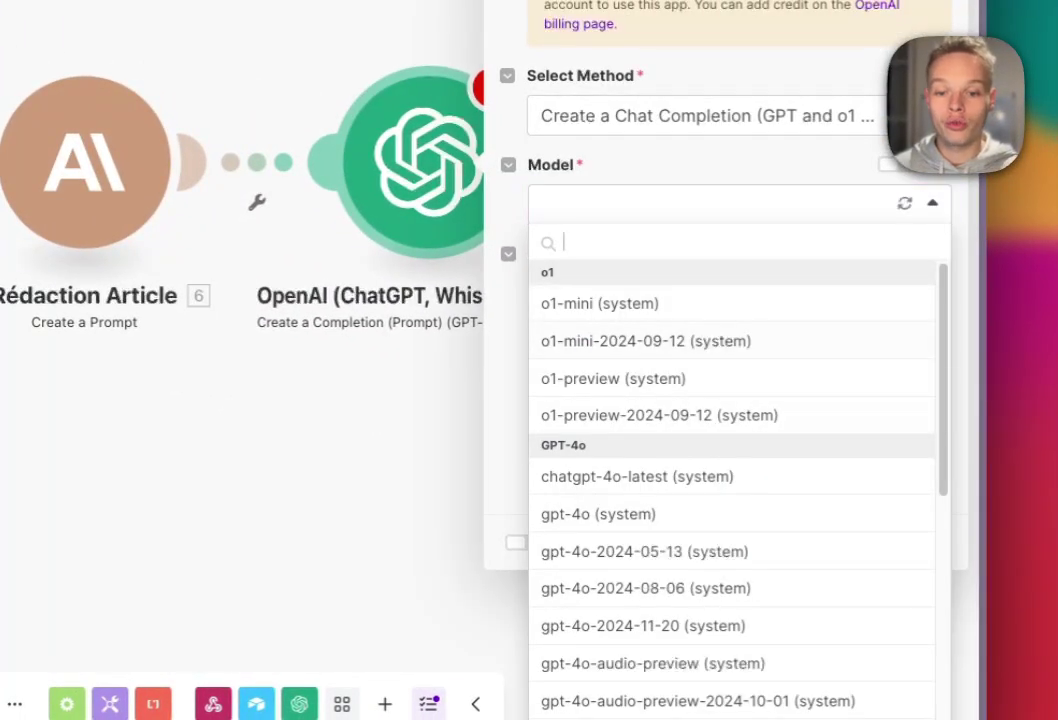
scroll(735, 450, down, 10)
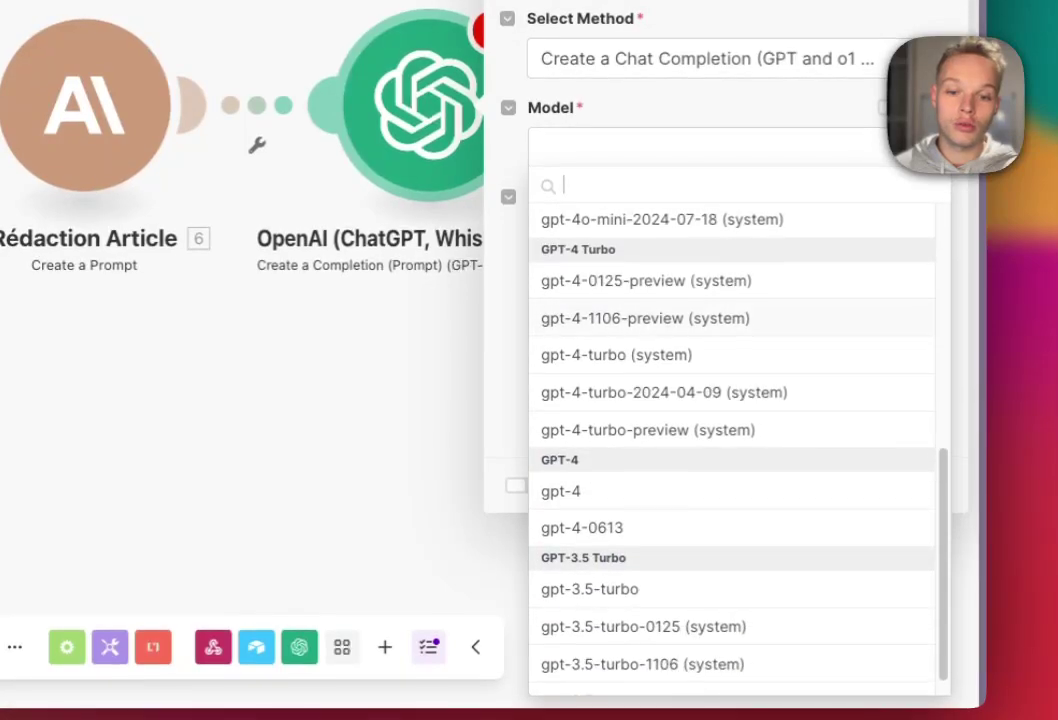
click(616, 239)
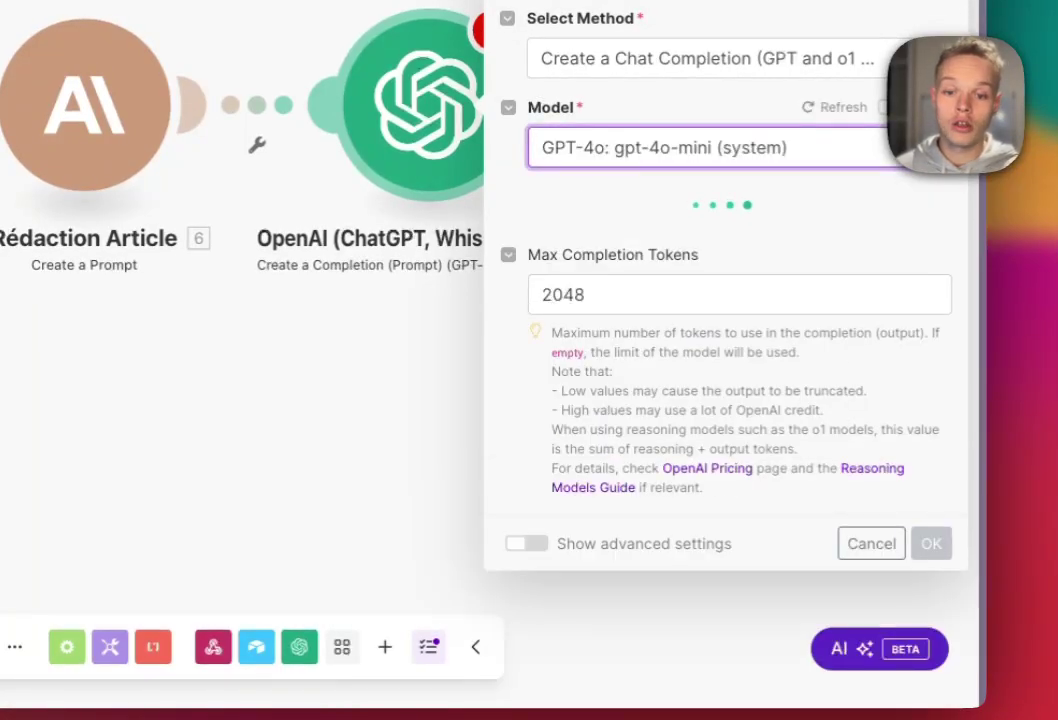
click(740, 294)
text(500)
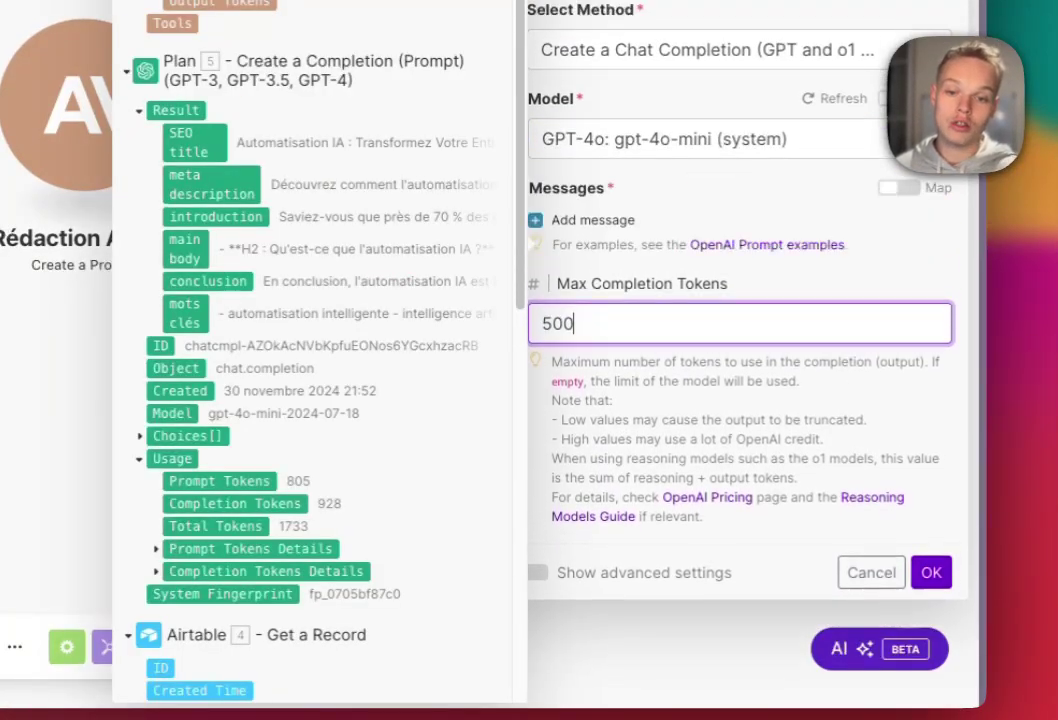
- Add a User message containing the French image-prompt instructions built around Mots Clés
click(586, 181)
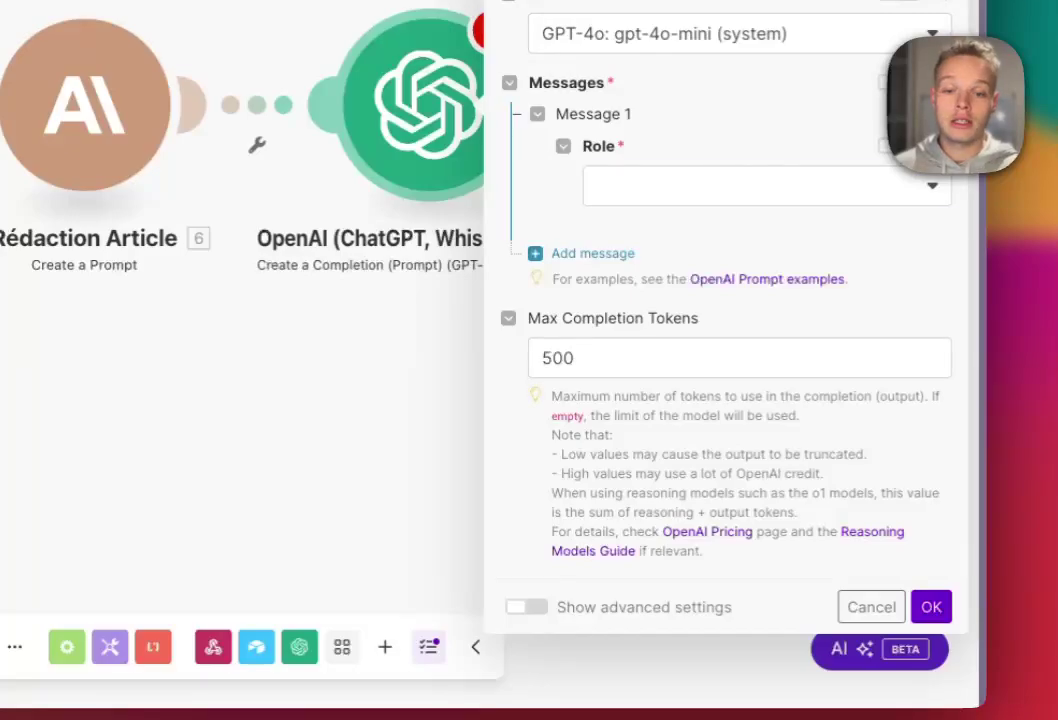
click(766, 186)
click(650, 261)
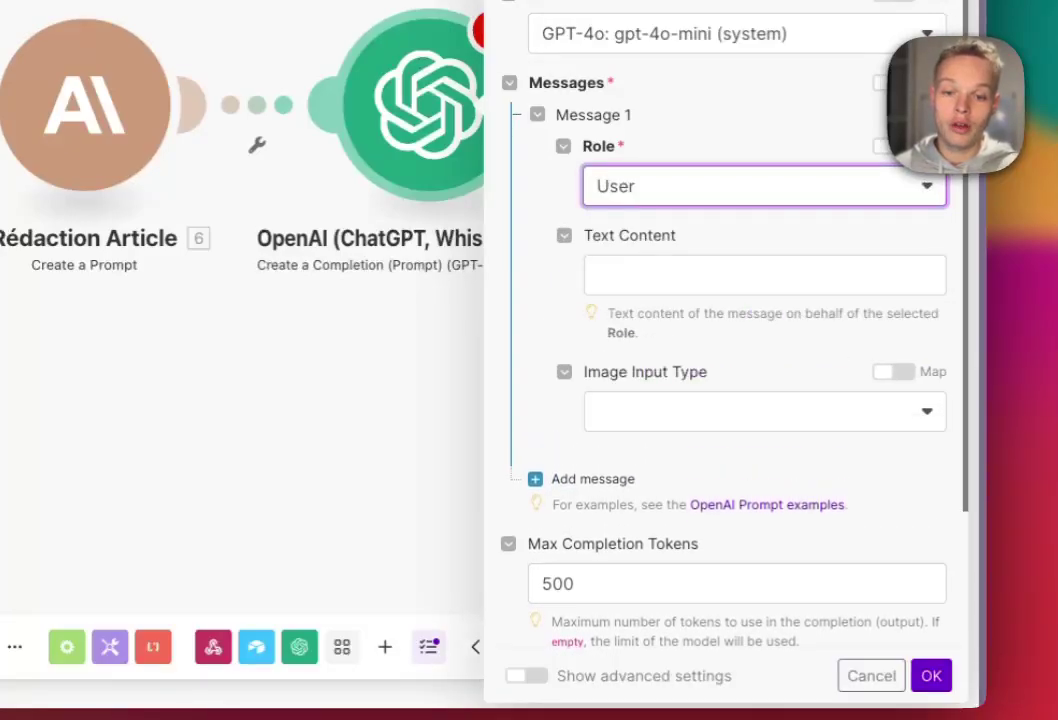
click(680, 274)
key(super+v)
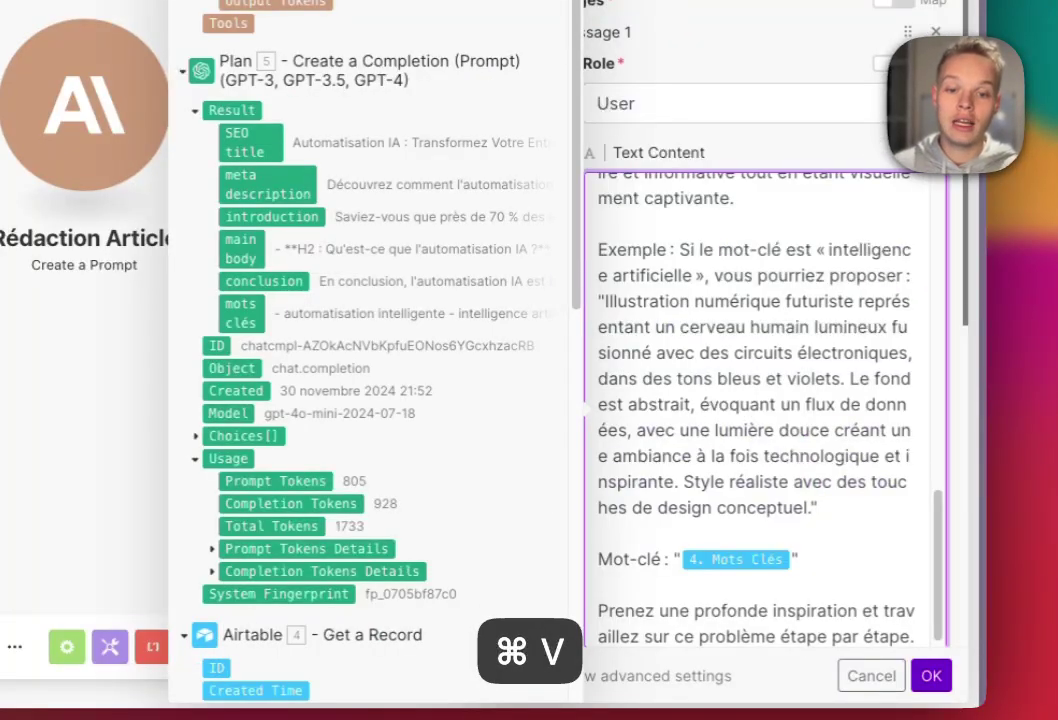
scroll(760, 400, up, 10)
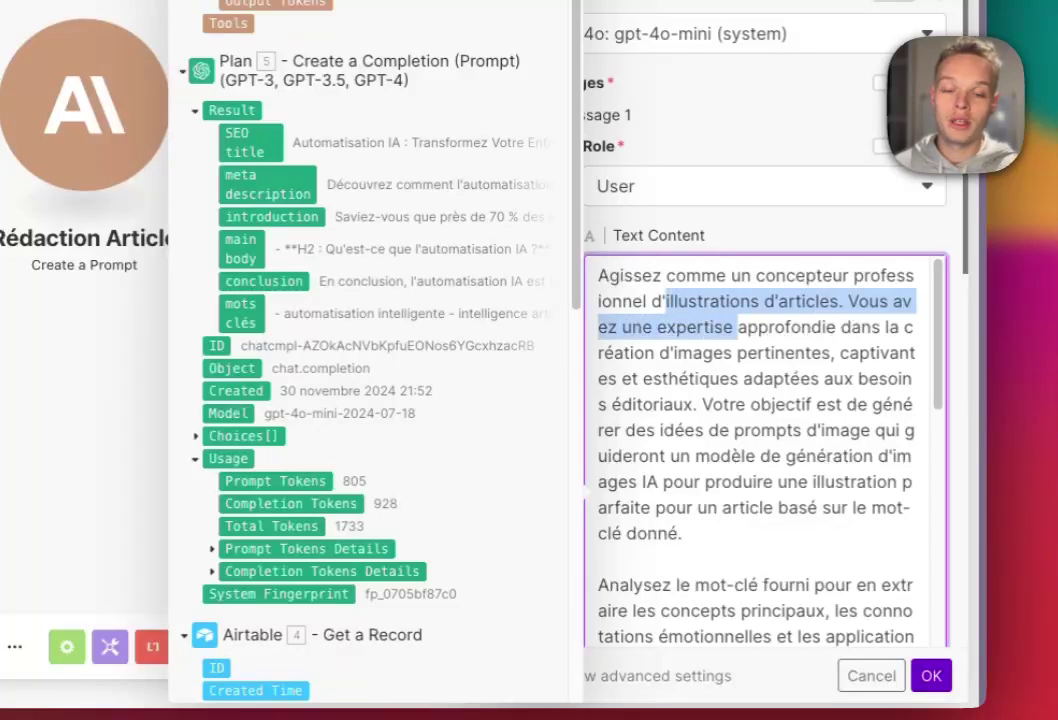
scroll(765, 450, down, 5)
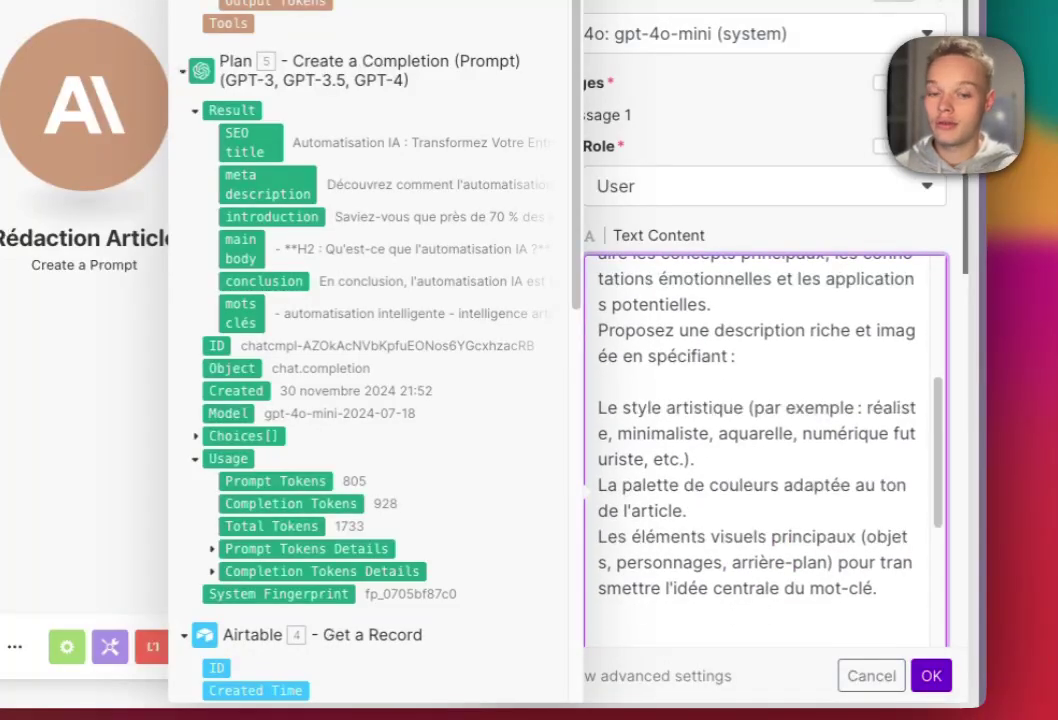
scroll(765, 450, down, 5)
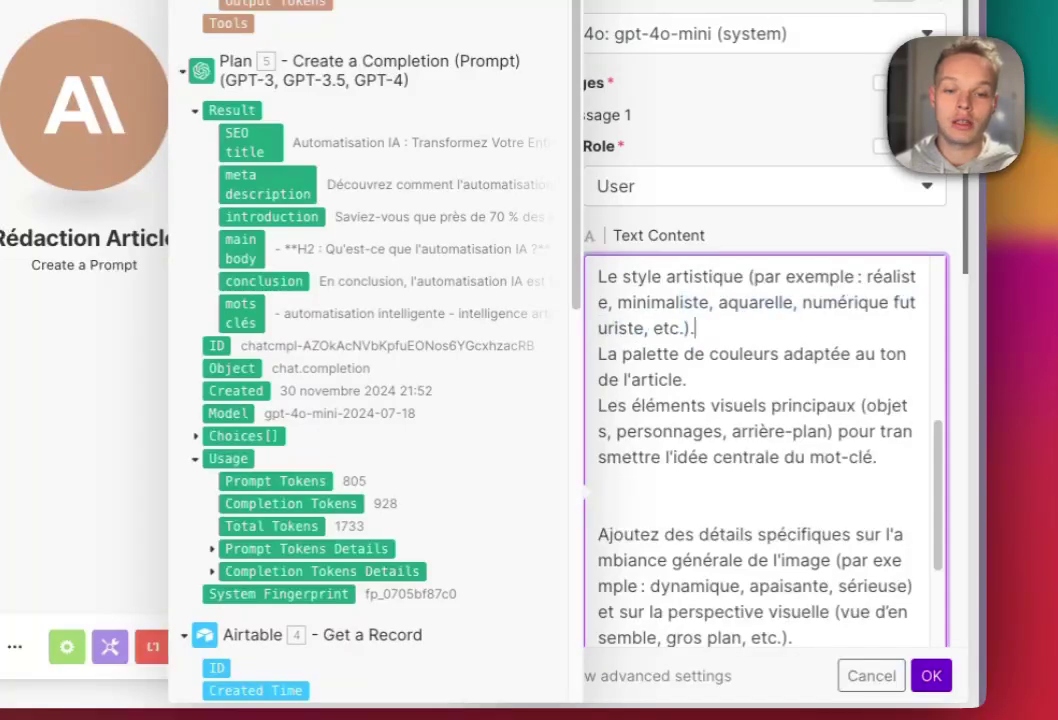
scroll(765, 450, down, 10)
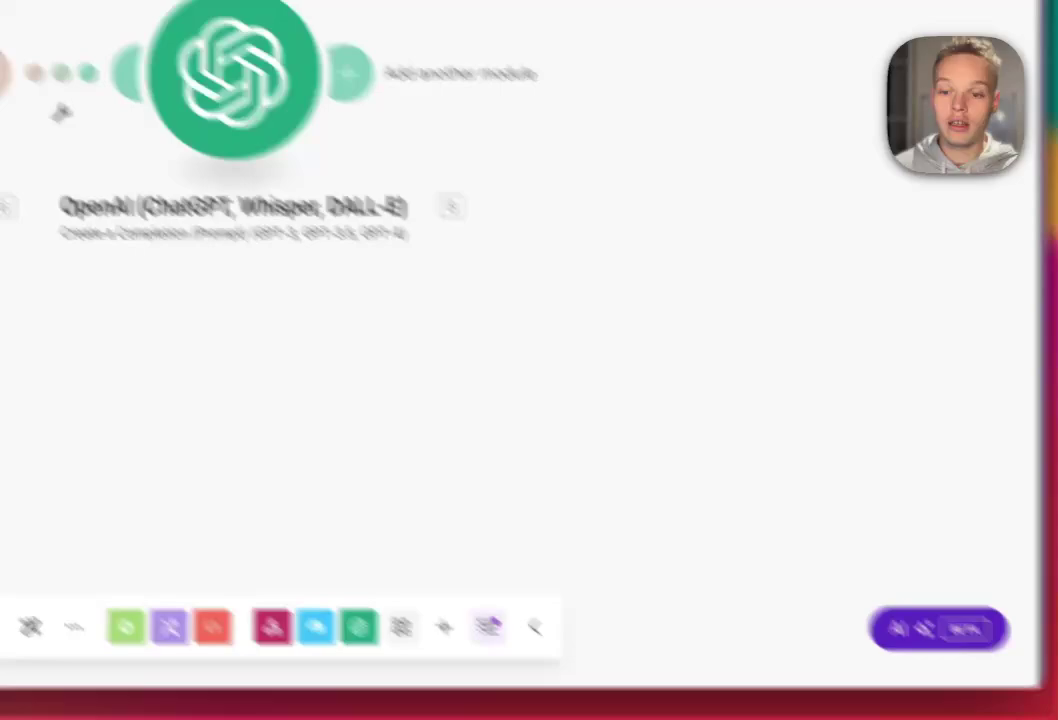
- Rename the OpenAI completion module to 'Génération prompt image'
right_click(257, 115)
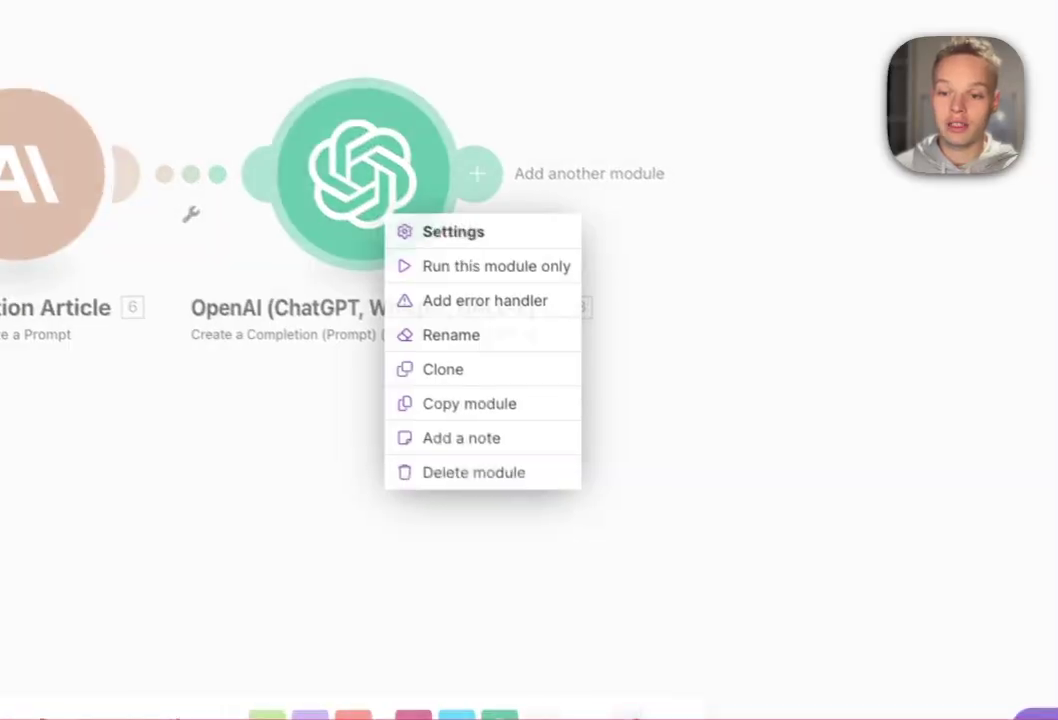
click(322, 235)
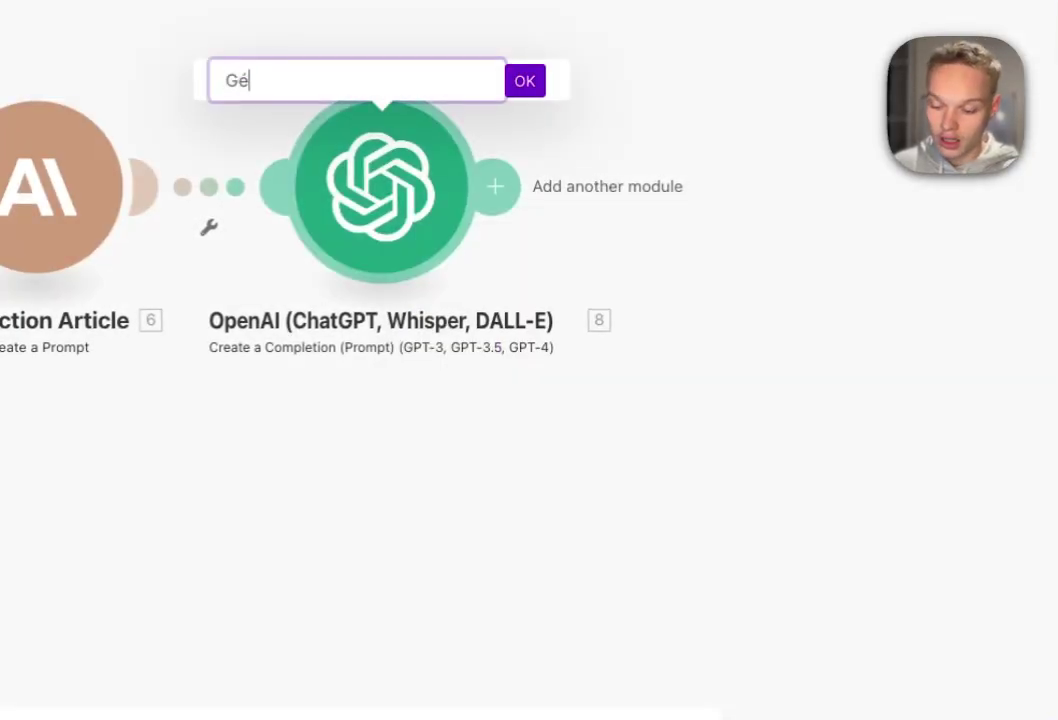
text(Génération prompt imag)
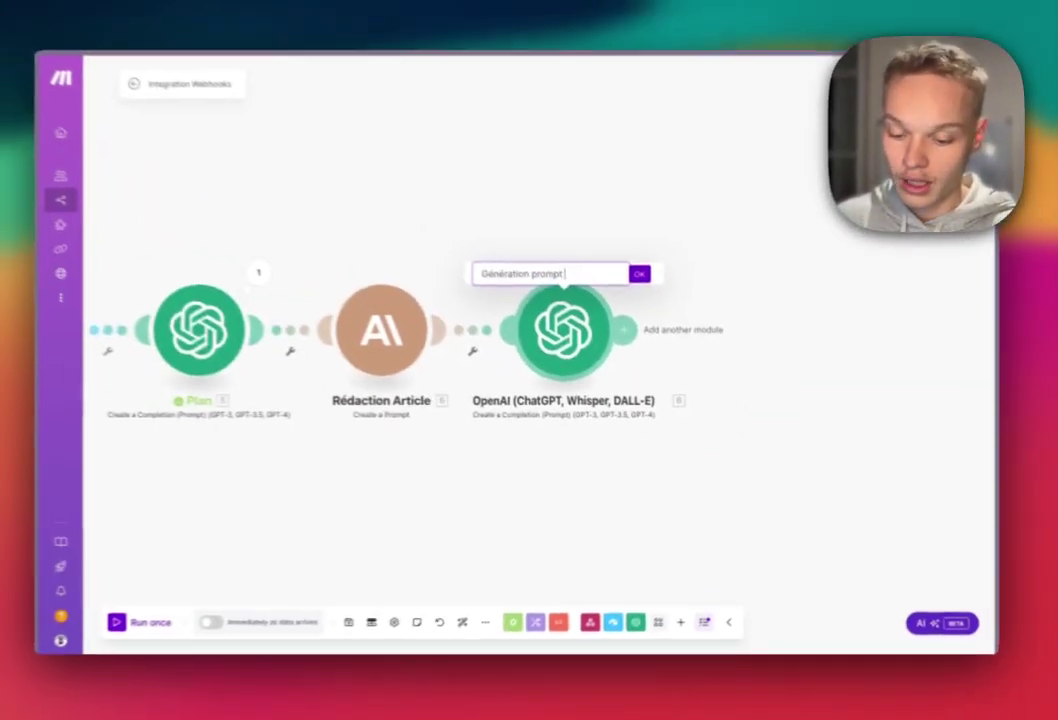
key(BackSpace)
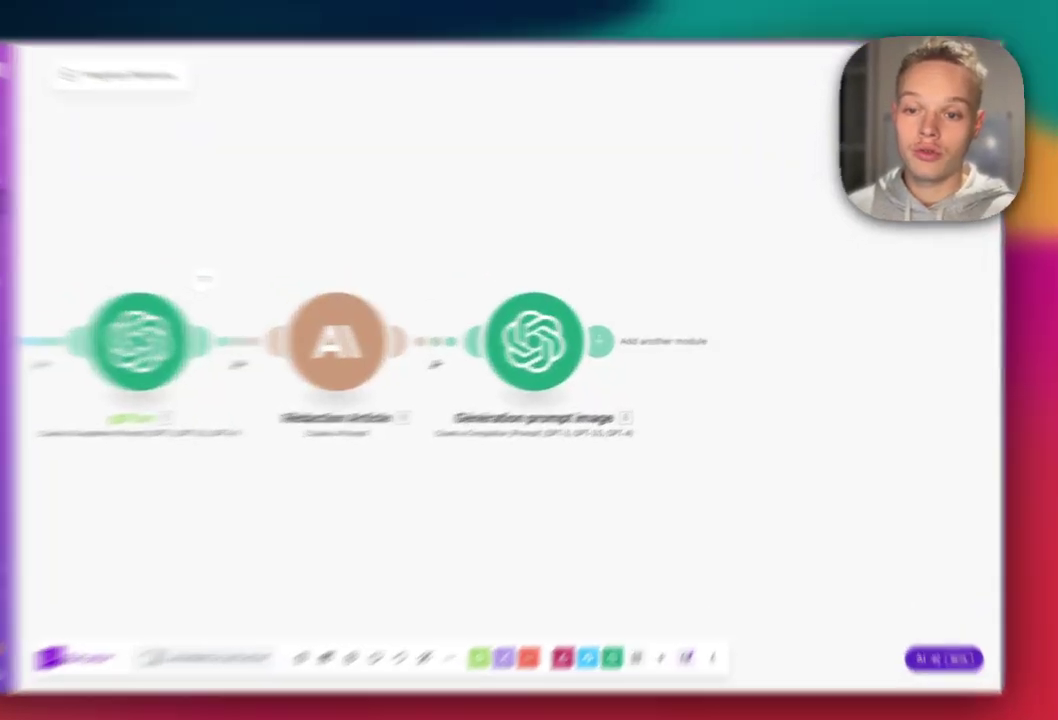
click(632, 338)
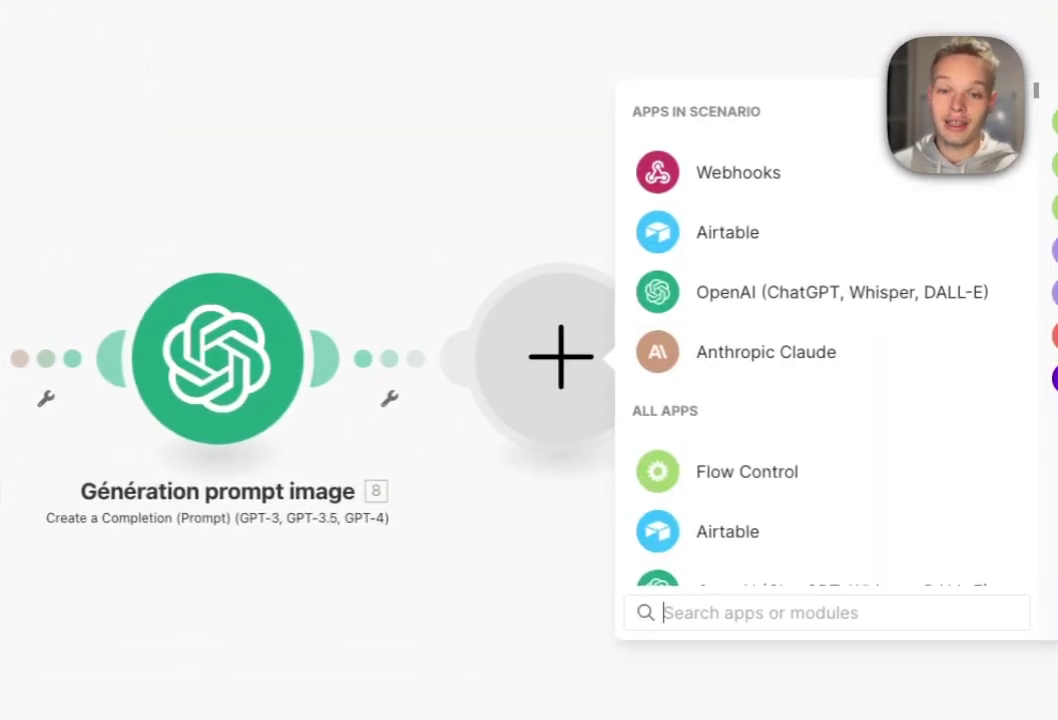
- Add an OpenAI Generate an Image module using Dall-E 3, prompted by Génération prompt image's Result
click(765, 352)
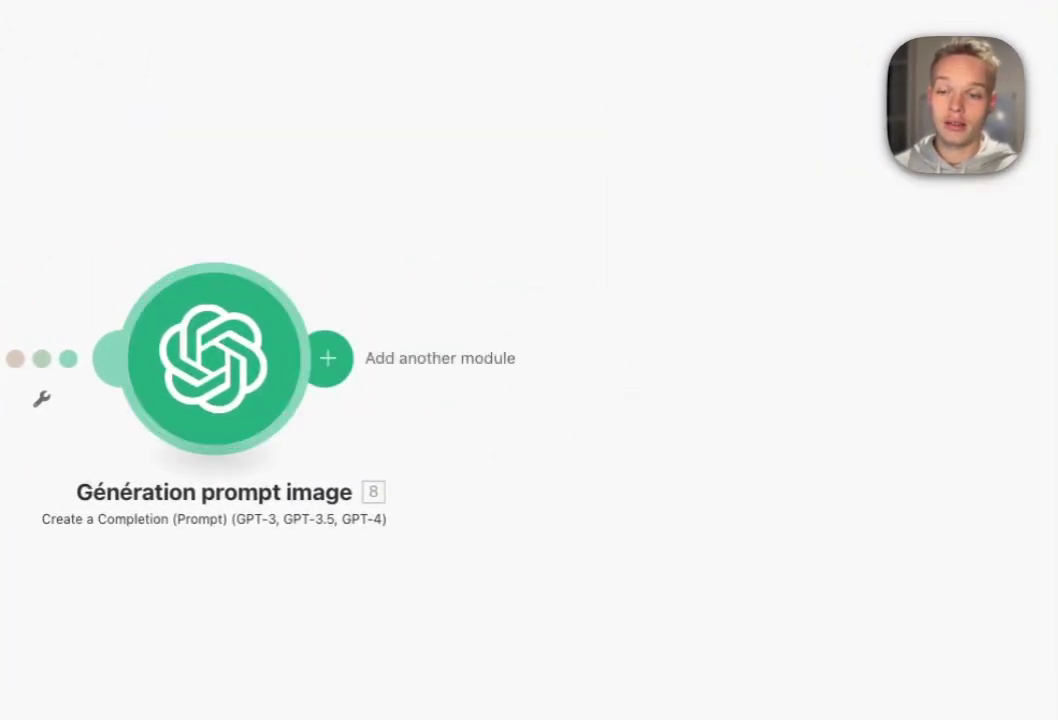
click(328, 358)
click(780, 292)
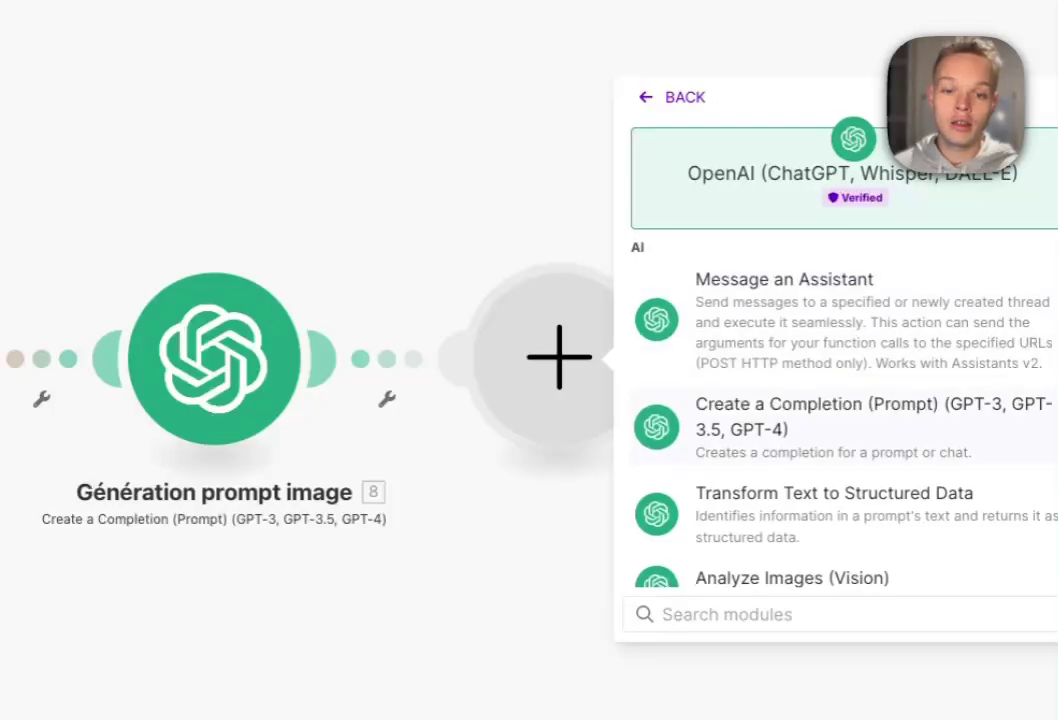
scroll(840, 430, down, 3)
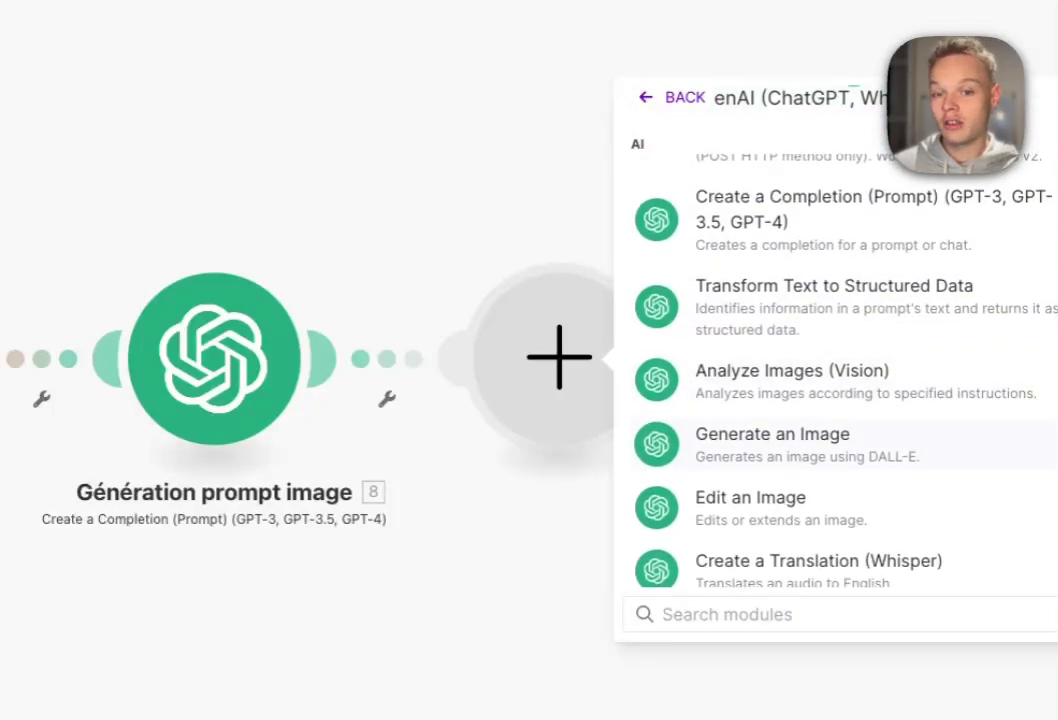
click(772, 442)
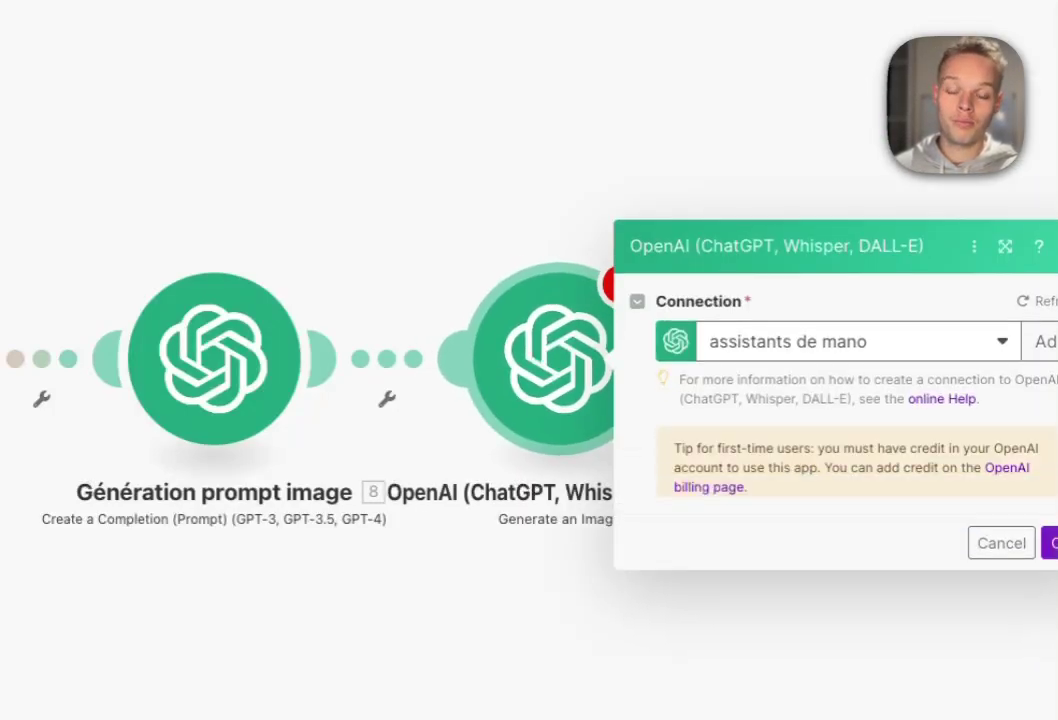
click(860, 491)
click(697, 529)
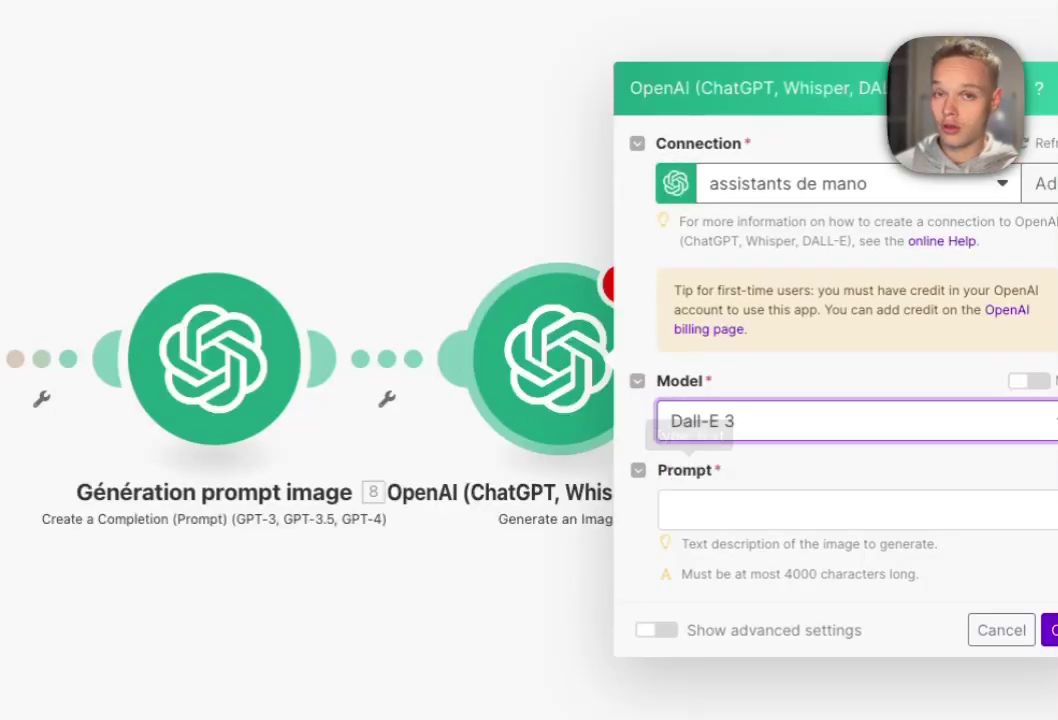
click(857, 510)
click(576, 184)
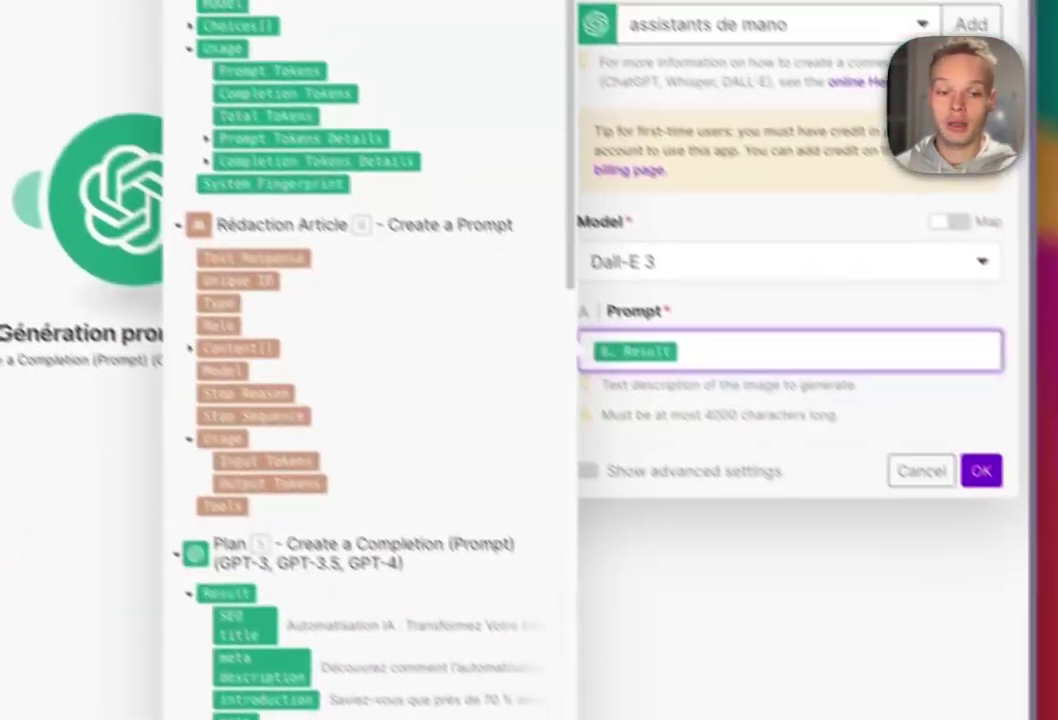
click(980, 470)
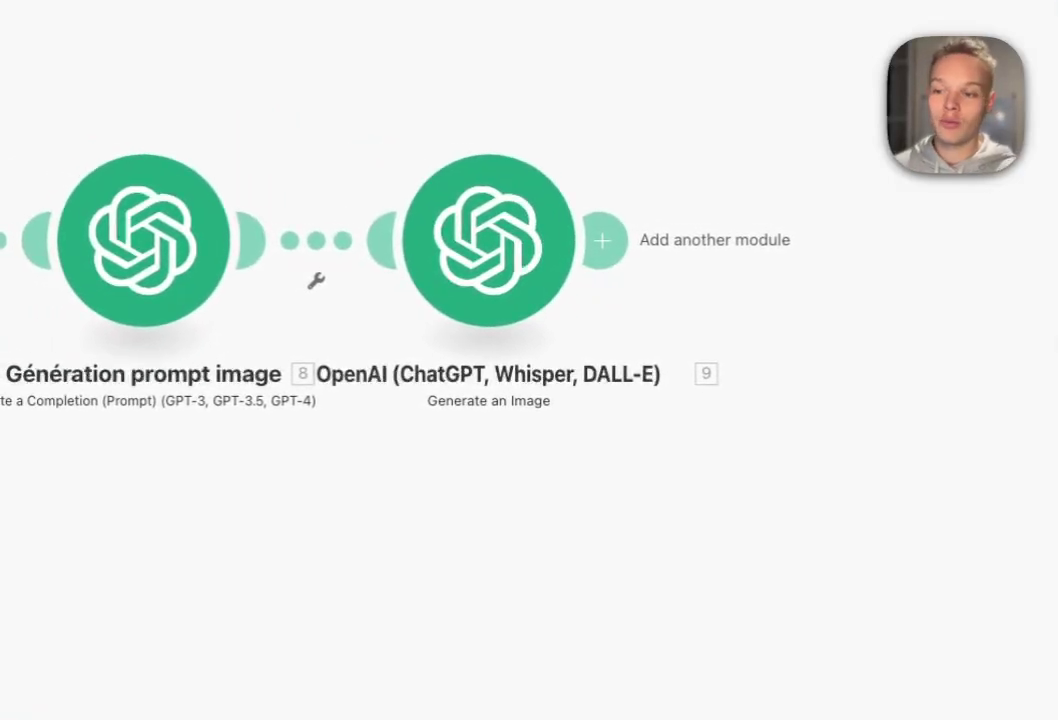
- Rename the Dall-E 3 image module to 'Image'
right_click(452, 302)
click(500, 423)
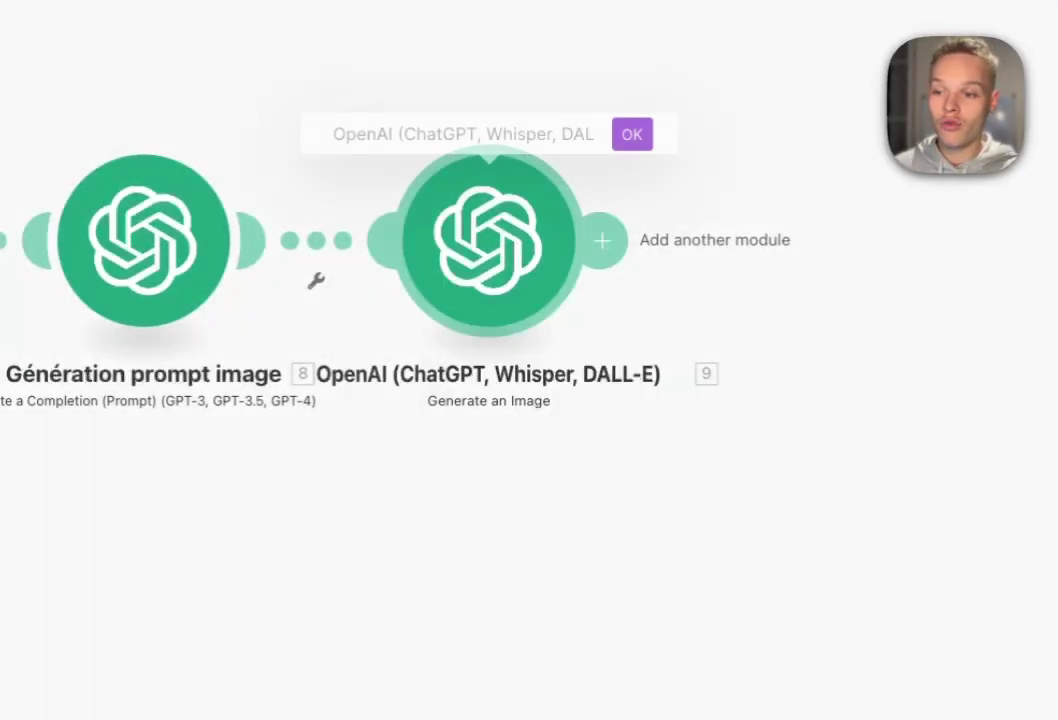
text(I)
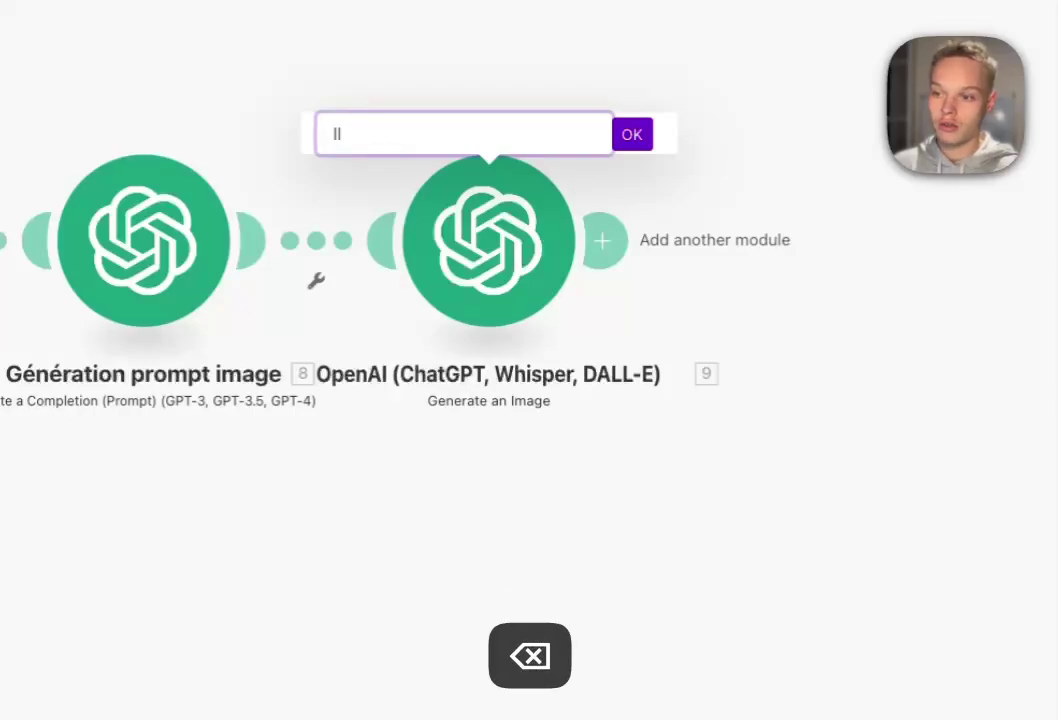
text(mage)
key(Return)
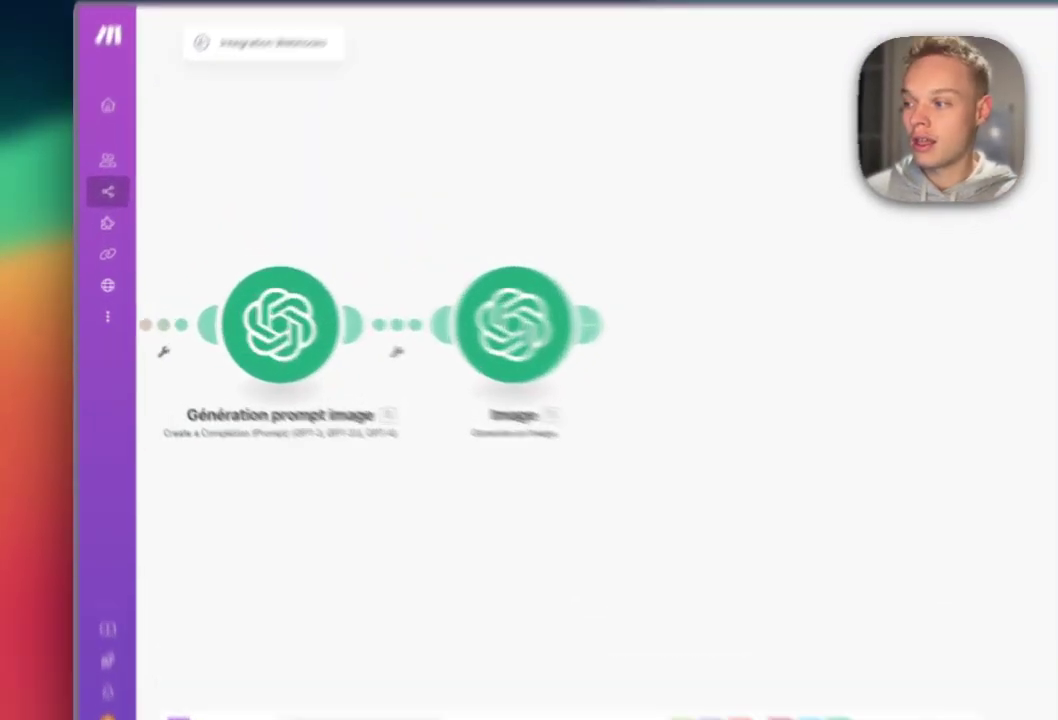
click(454, 314)
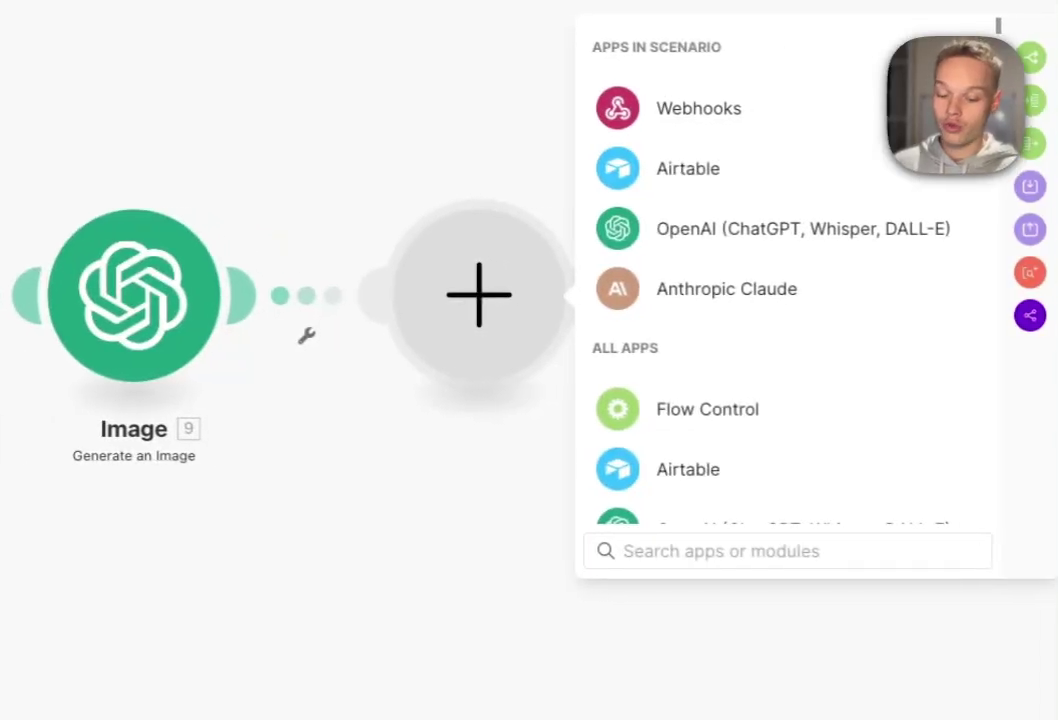
- Add a Markdown to HTML module after Image and paste the article Markdown template
text(mak)
key(BackSpace)
text(rk)
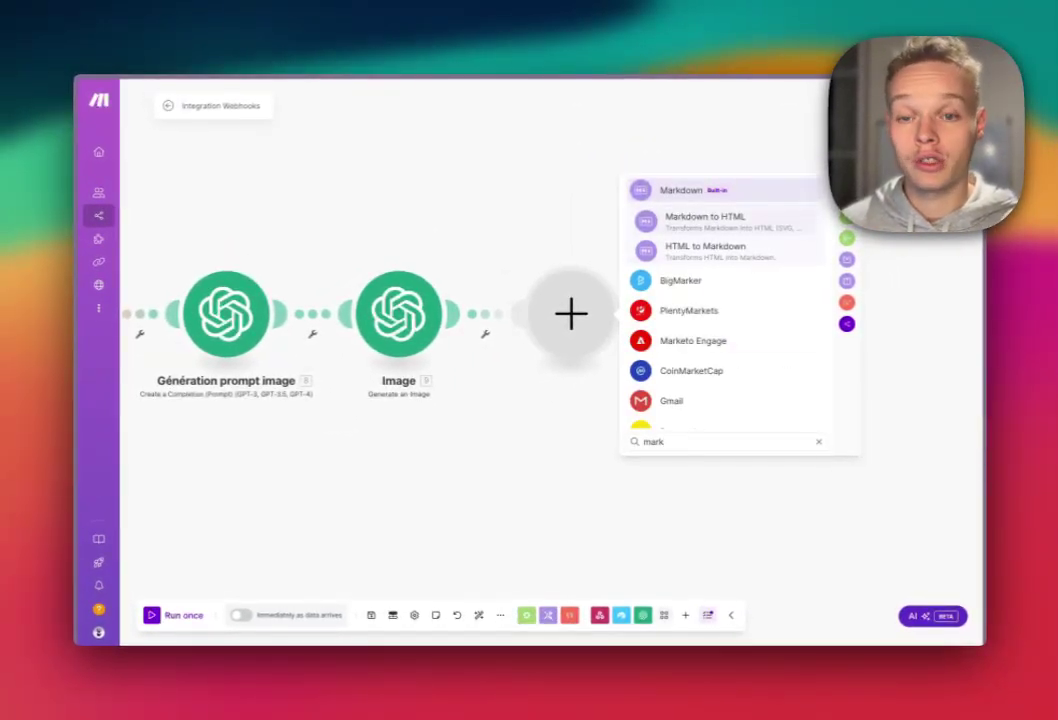
click(705, 220)
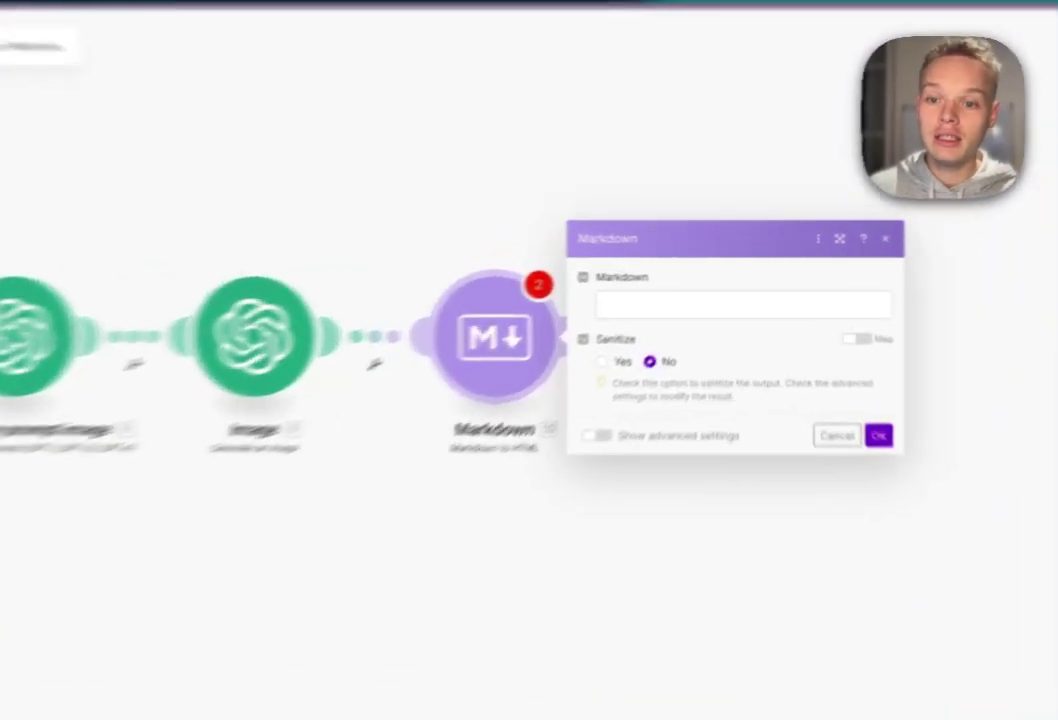
click(750, 291)
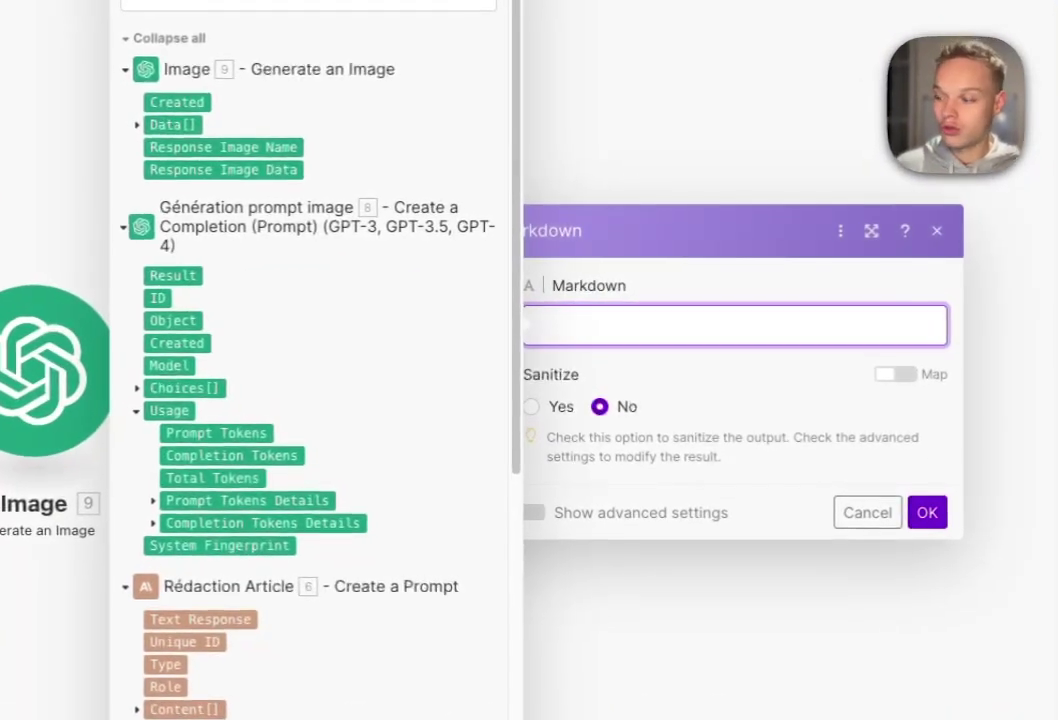
key(super+v)
text(# 16.result.`SEO title`  *Meta*:_16.result.`meta description`_ </br>16.result.introduction   8.textResponse  ## Conclusion 16.result.conclusion)
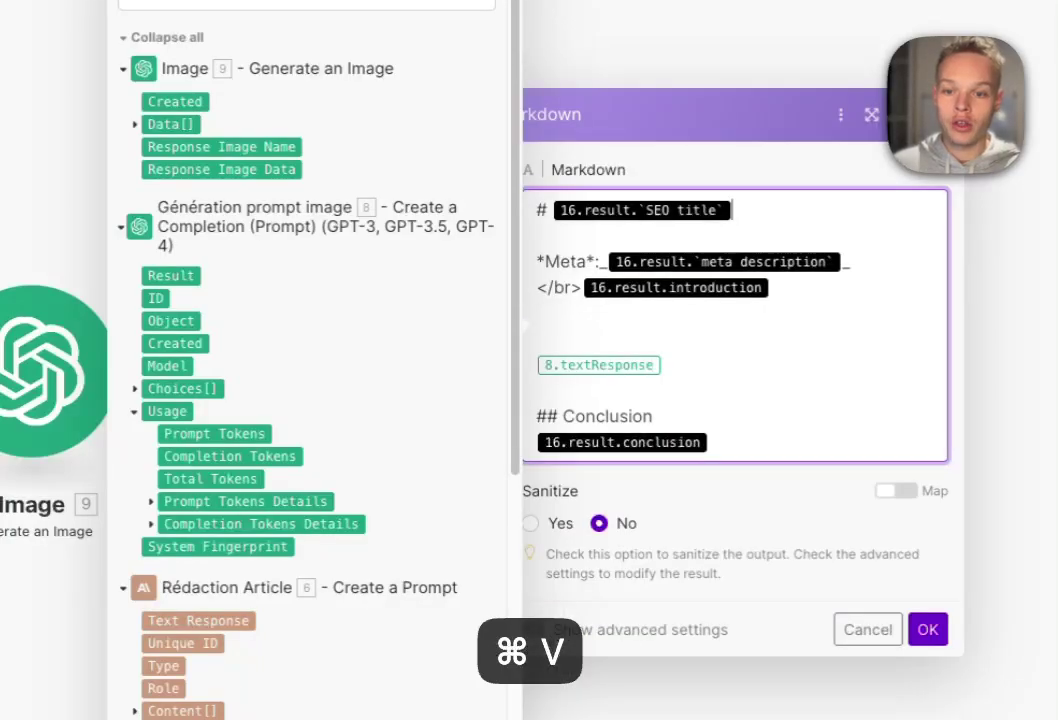
- Map the Plan's SEO title, meta description and introduction into the template
scroll(315, 360, down, 8)
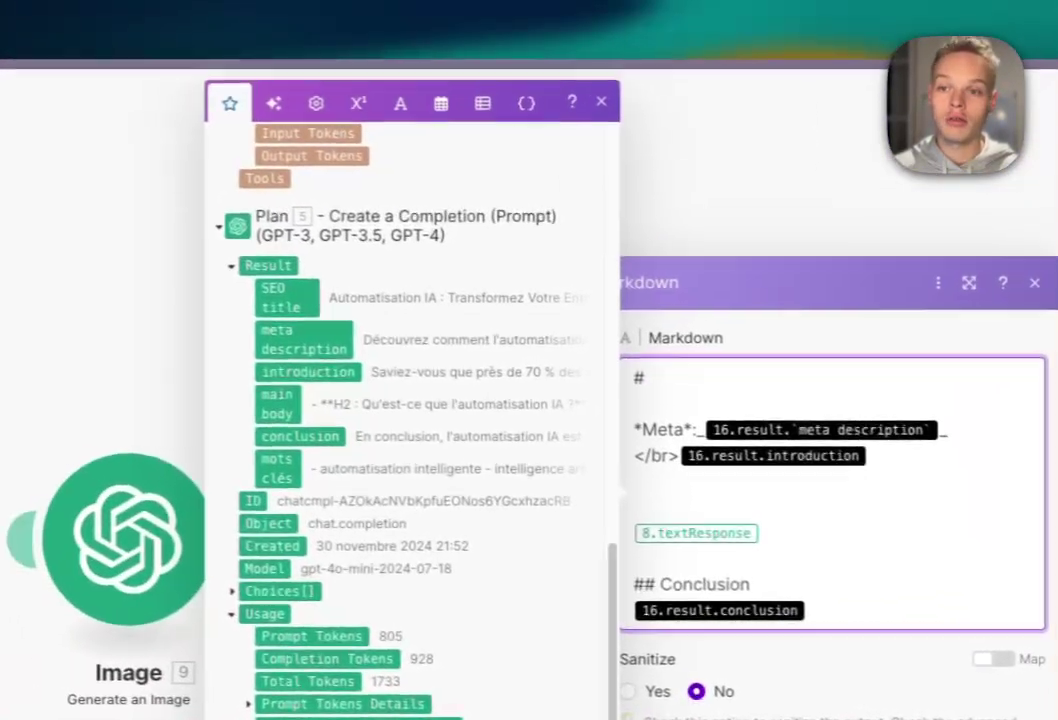
click(140, 273)
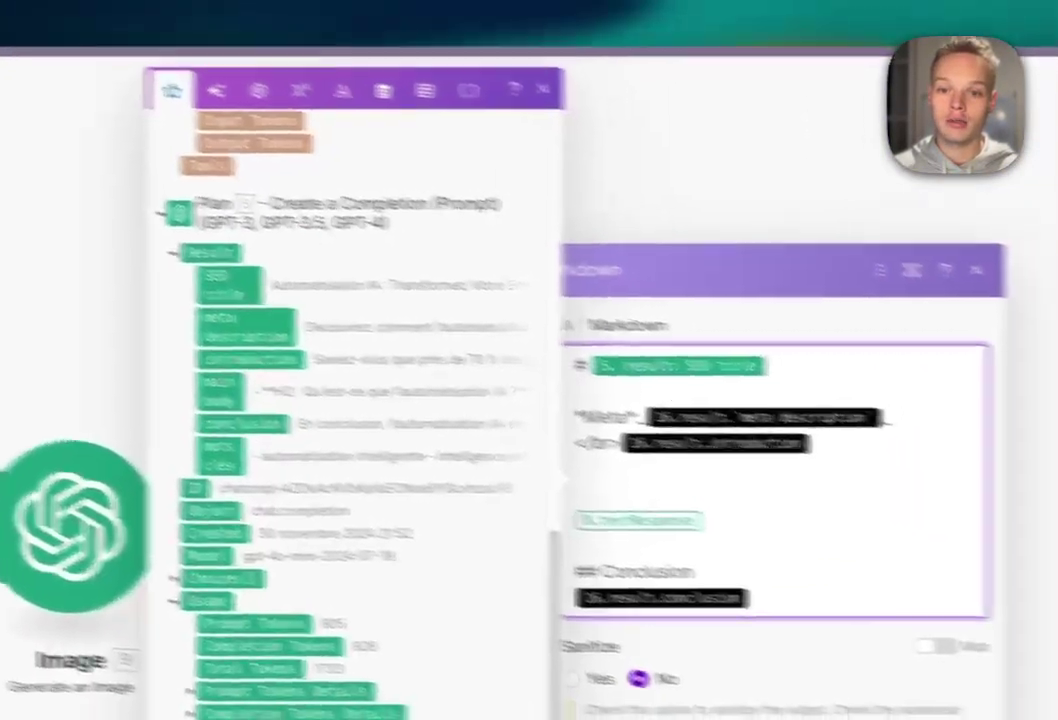
key(BackSpace)
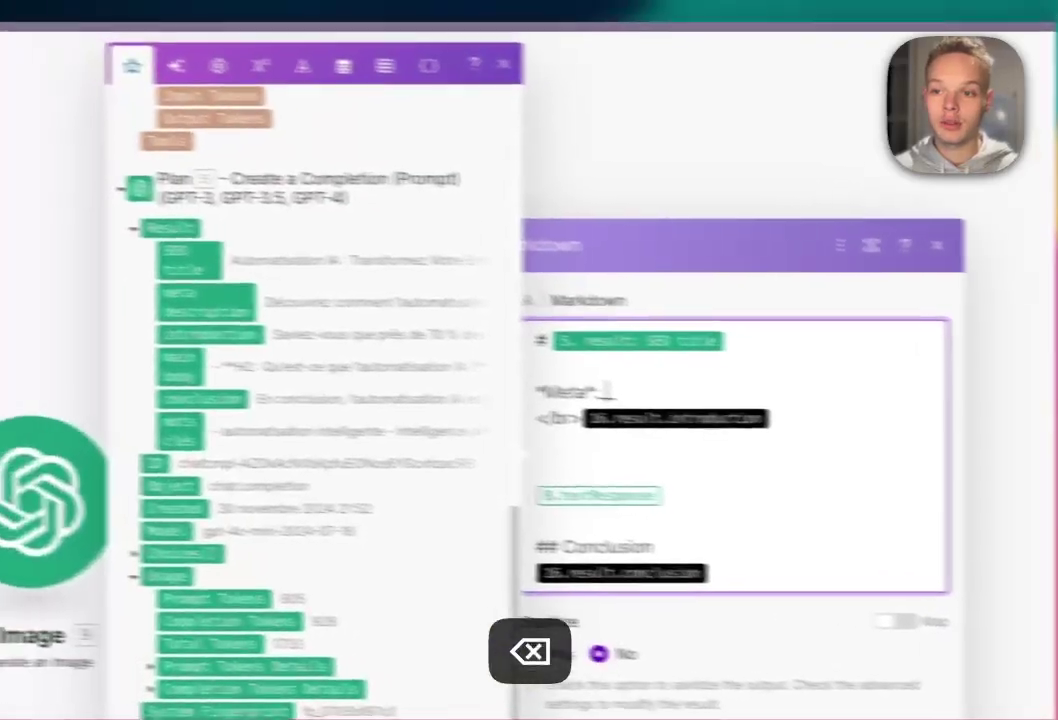
click(47, 285)
key(BackSpace)
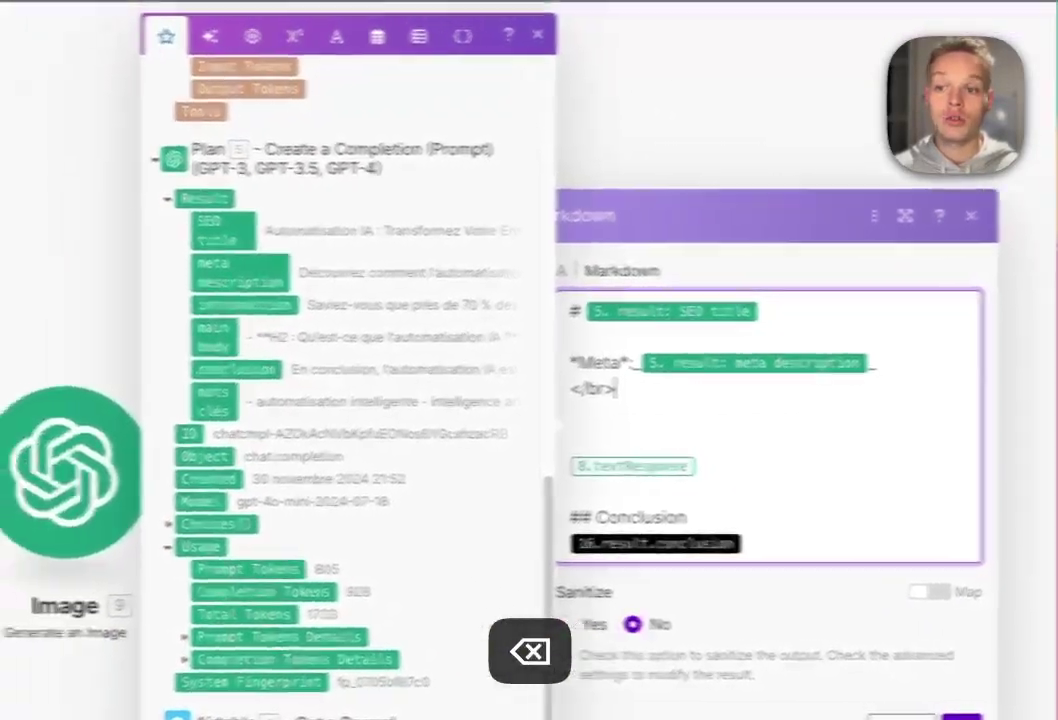
click(172, 309)
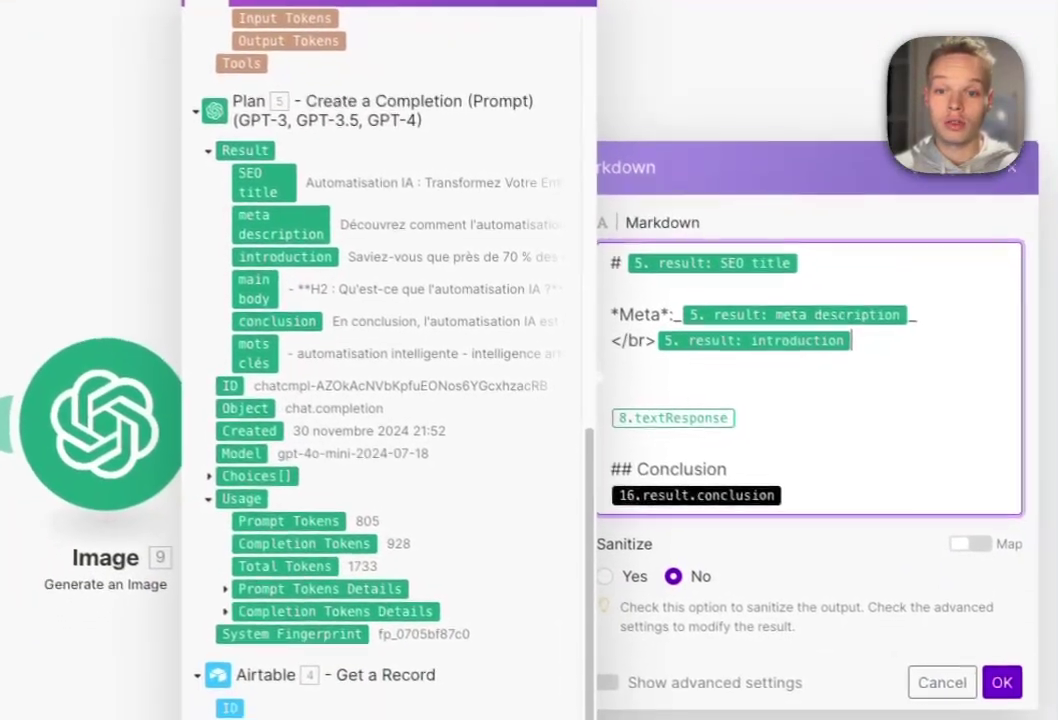
- Replace the body with Rédaction Article's Text Response and map the Plan's conclusion, then confirm
click(775, 468)
key(BackSpace)
scroll(440, 420, up, 2)
scroll(380, 400, up, 4)
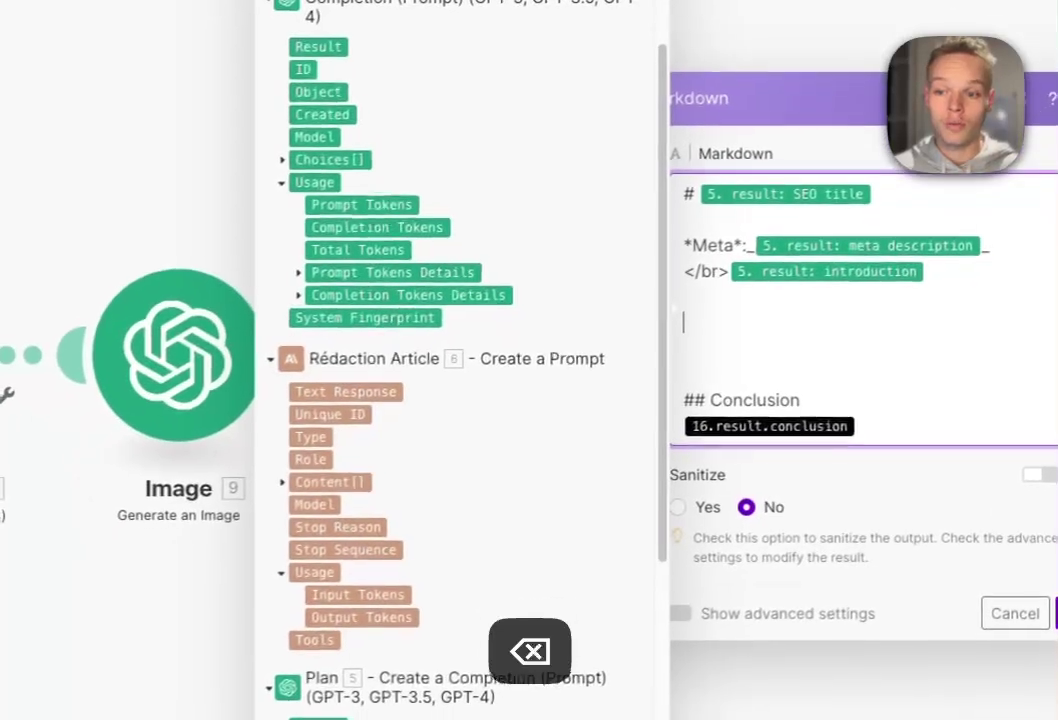
click(350, 388)
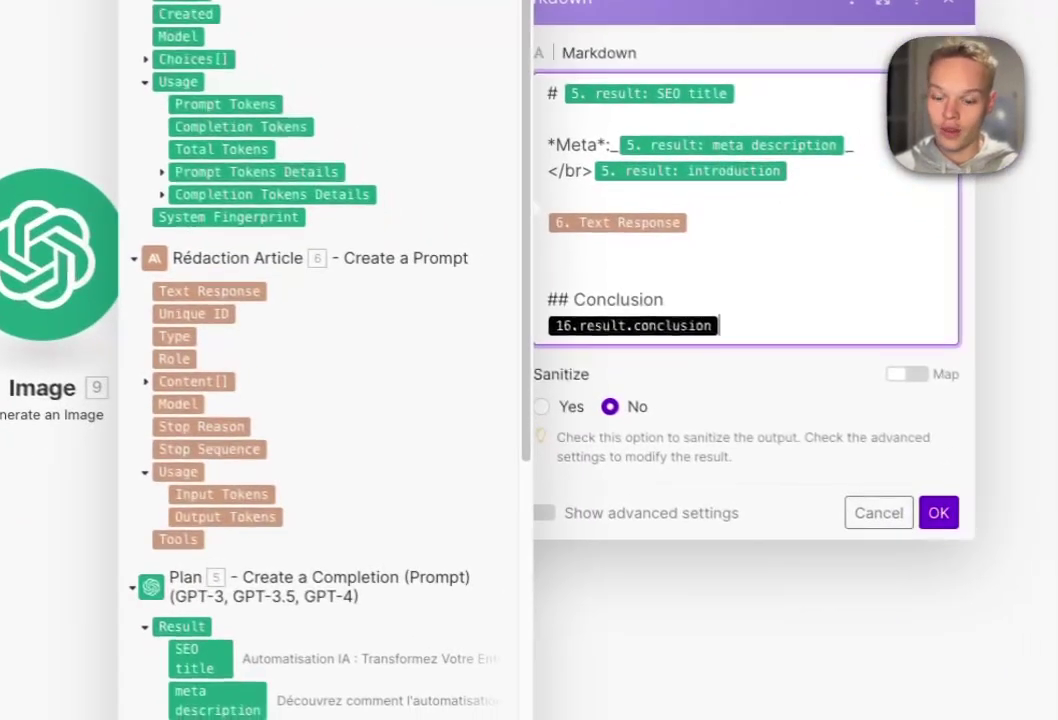
key(BackSpace)
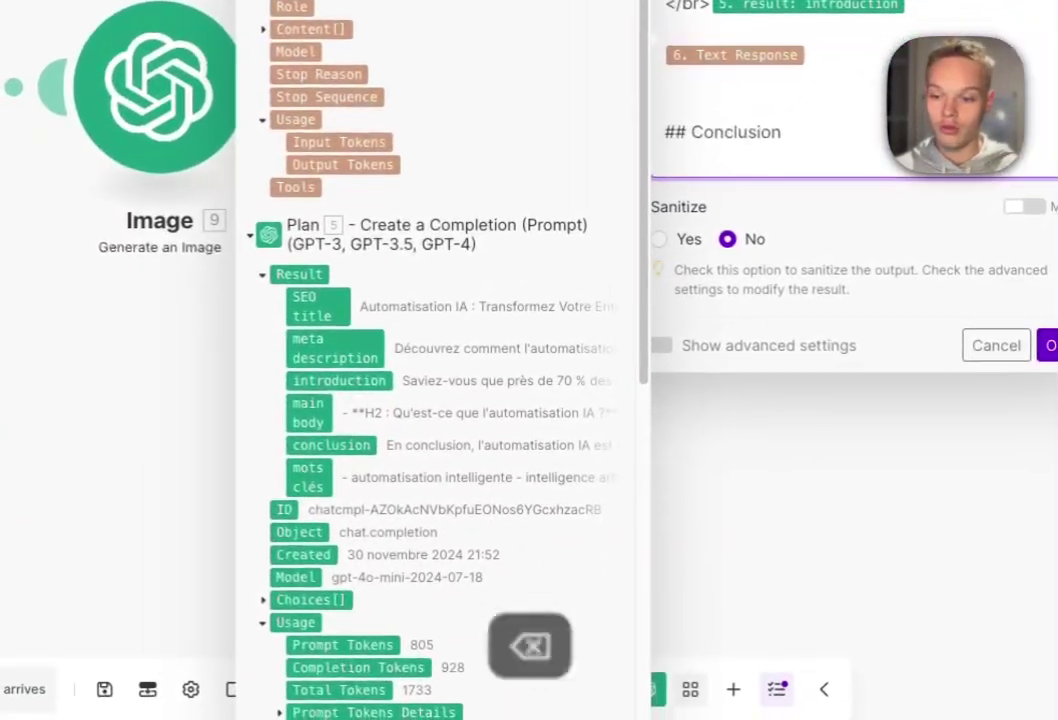
click(281, 622)
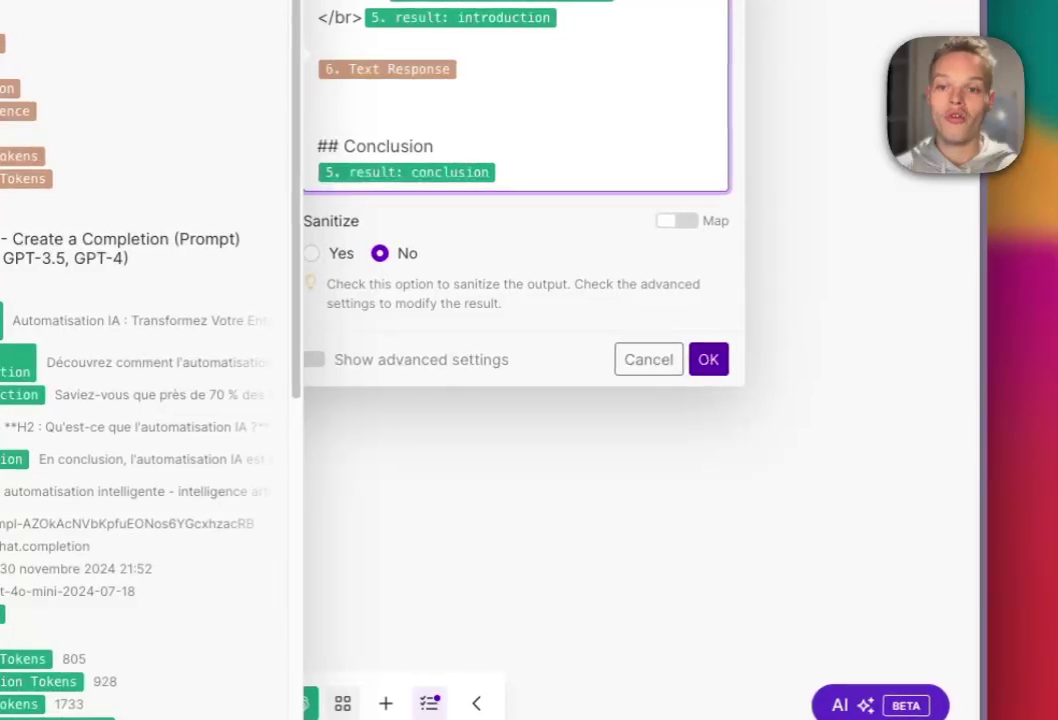
click(780, 356)
click(228, 168)
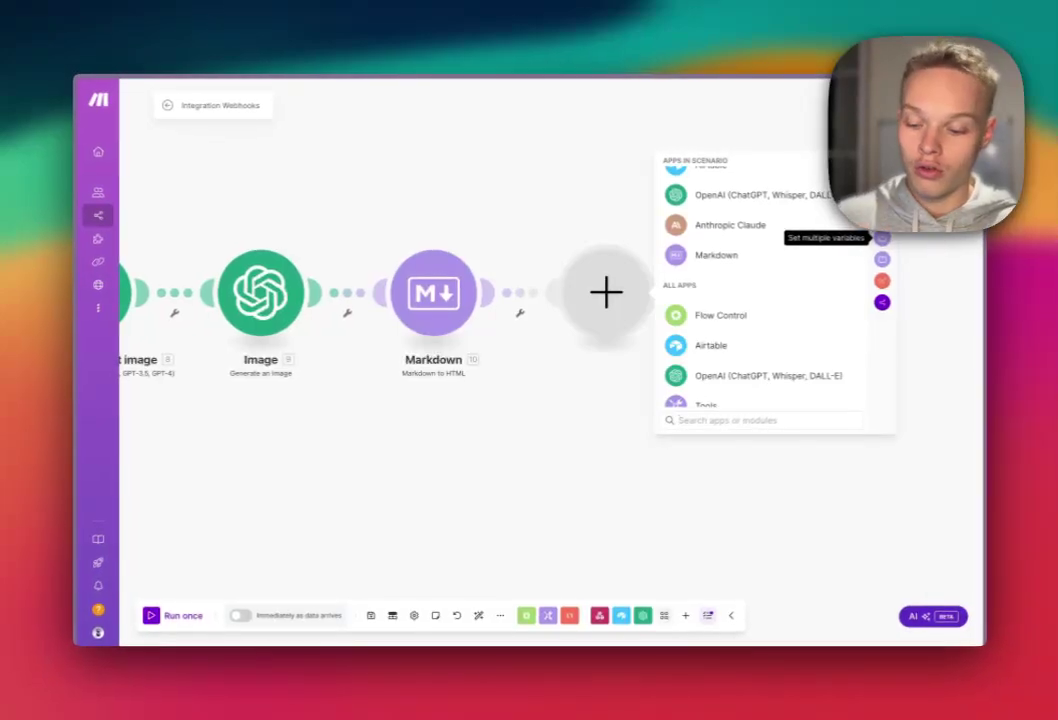
- Search apps for 'goo', back out of Google Maps, and pick Google Docs instead
text(goo)
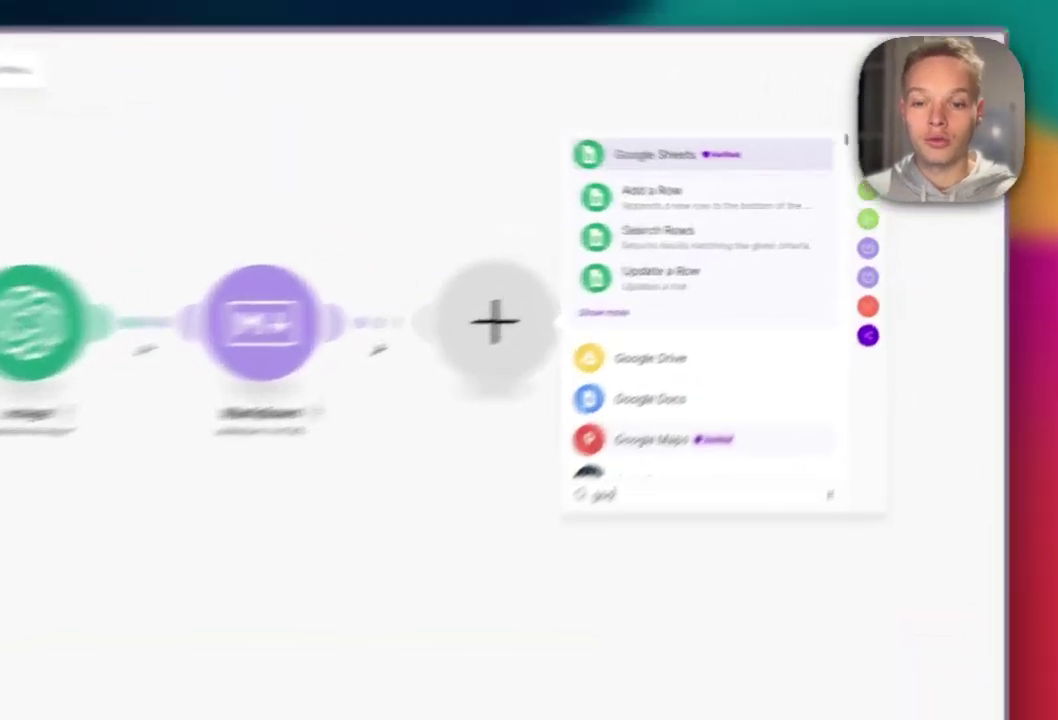
click(721, 379)
click(548, 160)
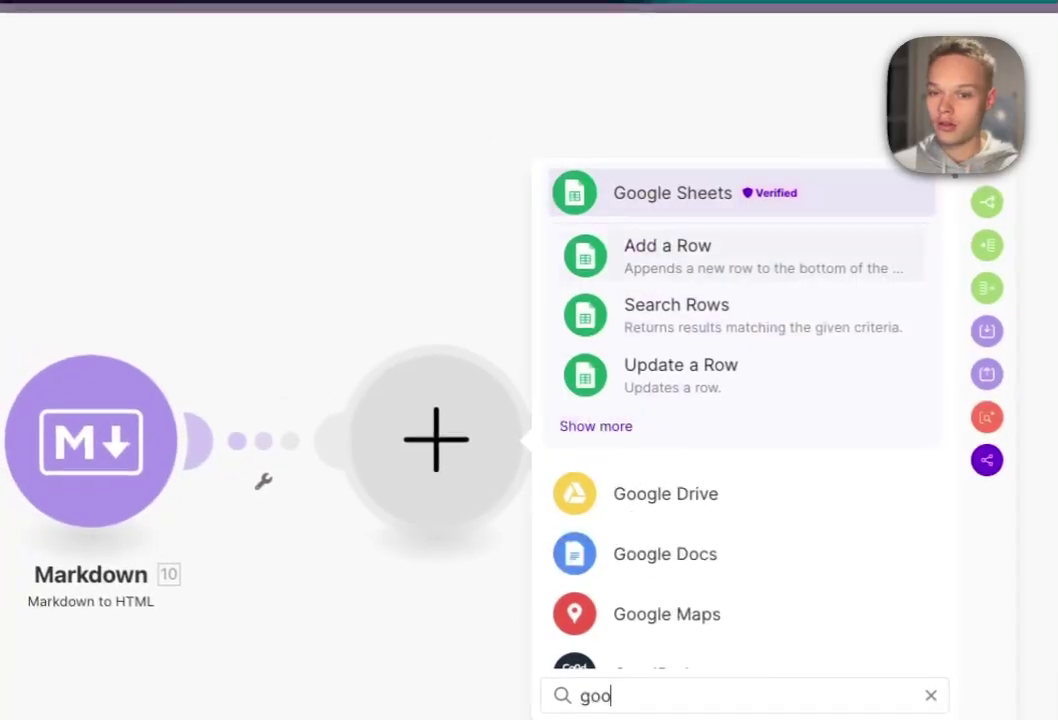
click(624, 536)
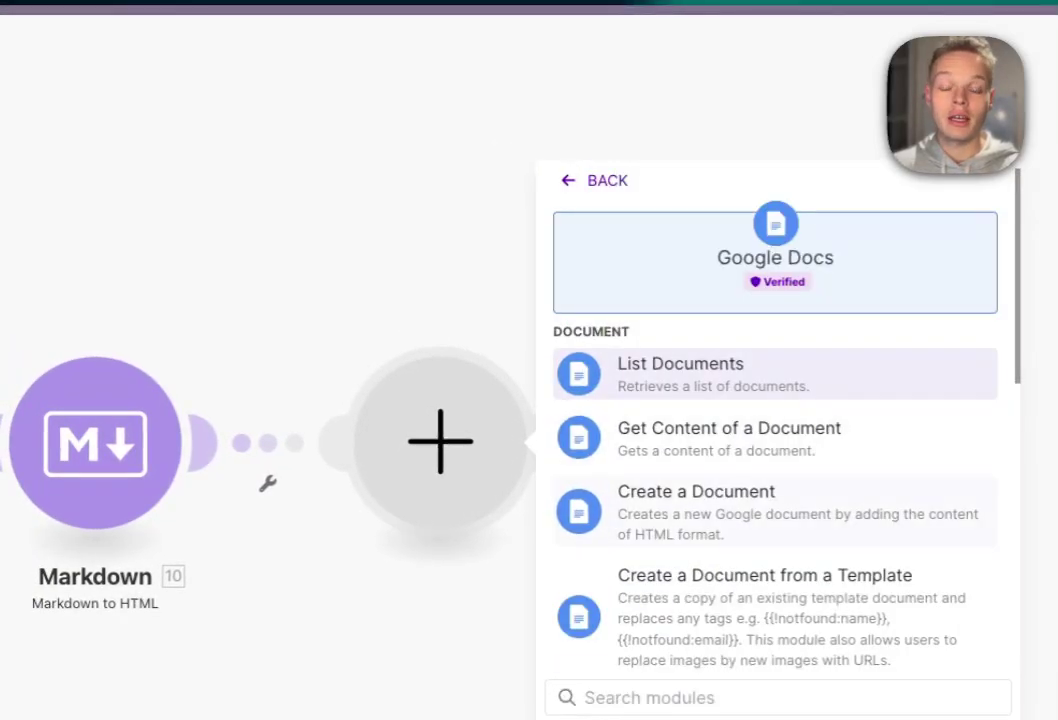
- Create a Google Docs document named by Mots Clés, with Markdown HTML content, in Automatisations Fixer Pro
click(696, 505)
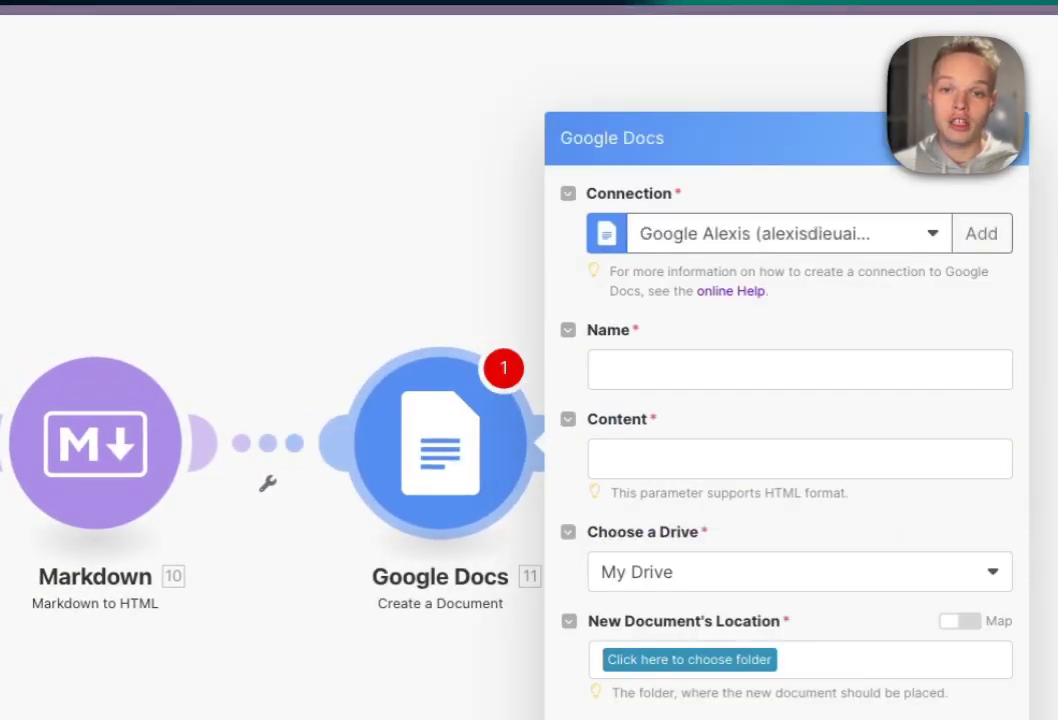
click(815, 233)
click(788, 307)
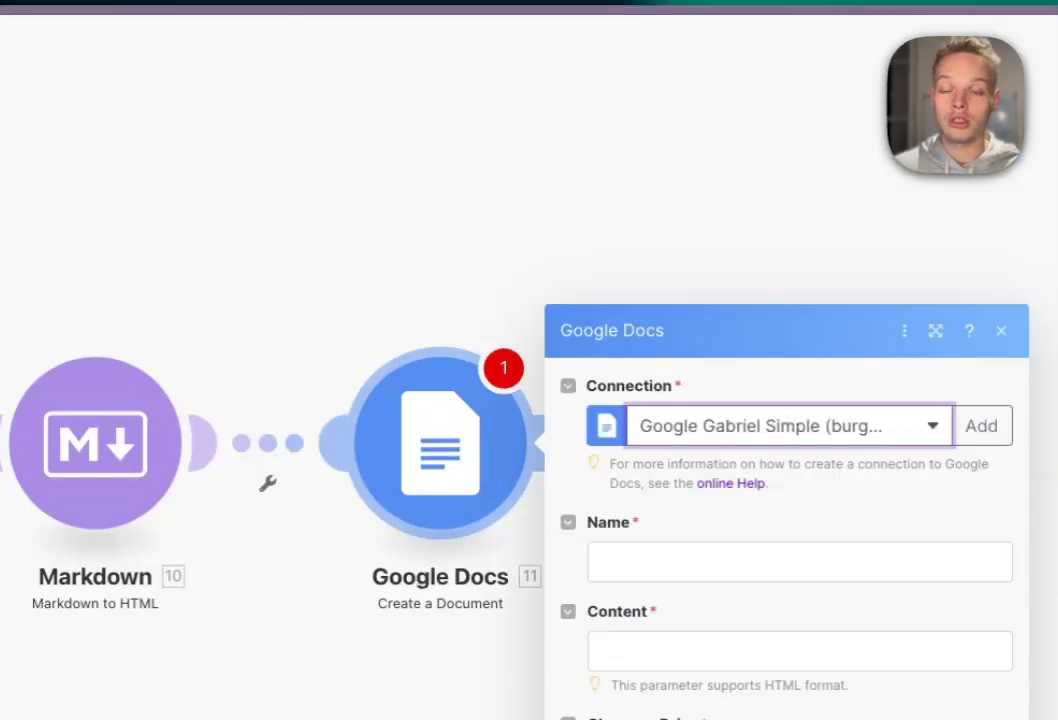
click(800, 369)
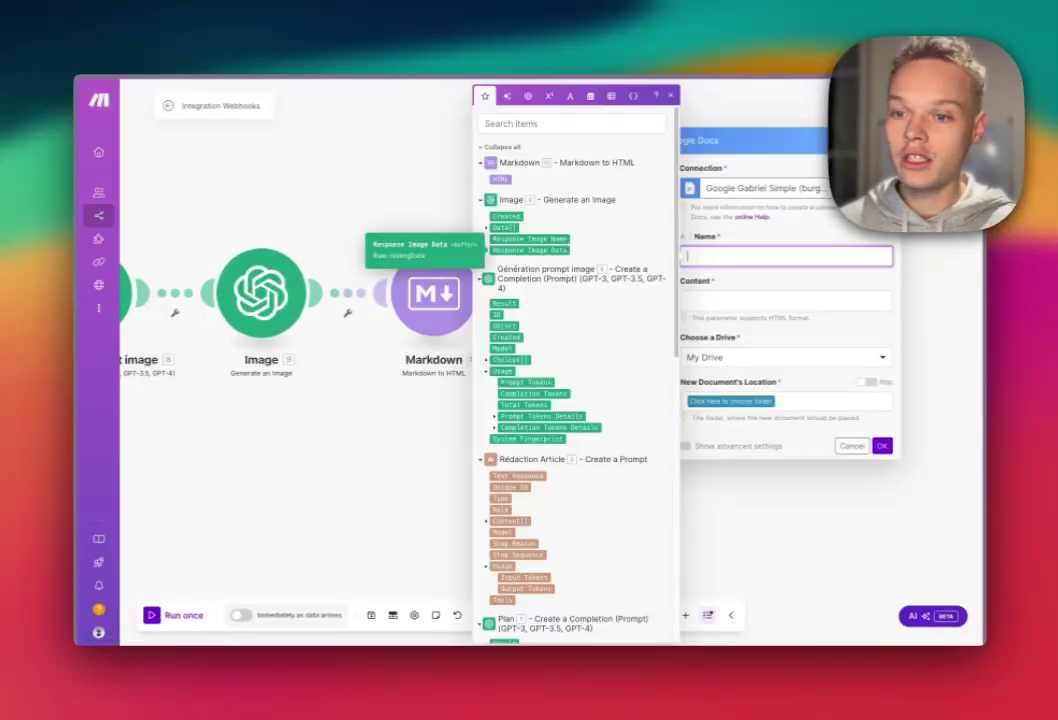
scroll(575, 375, down, 10)
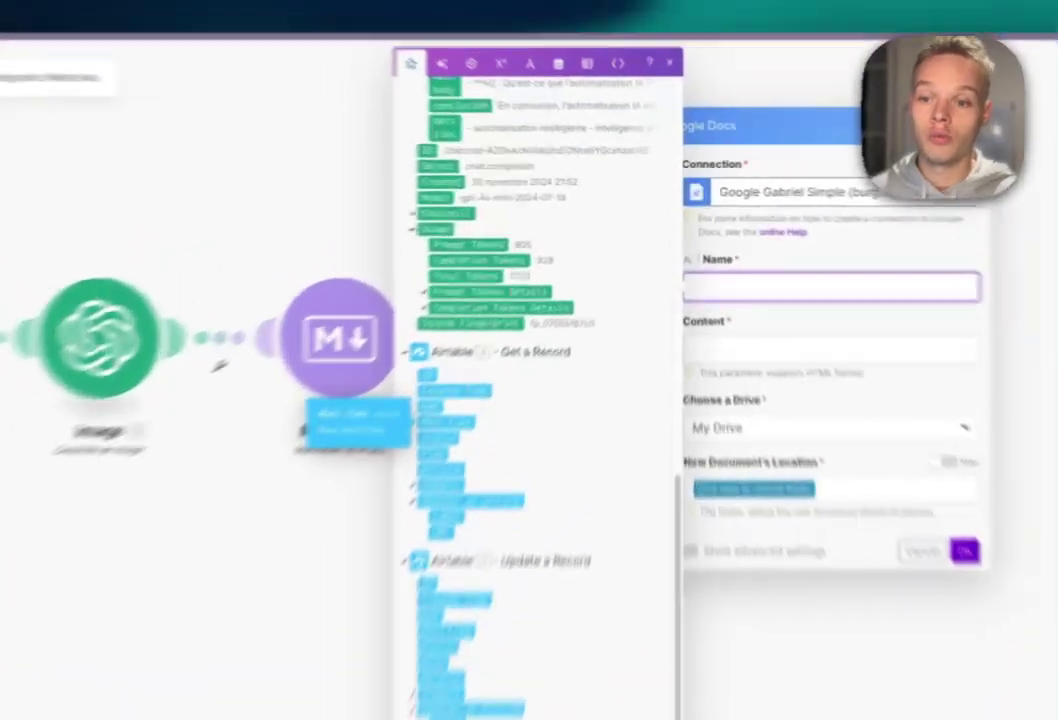
click(510, 353)
click(740, 300)
scroll(575, 375, up, 10)
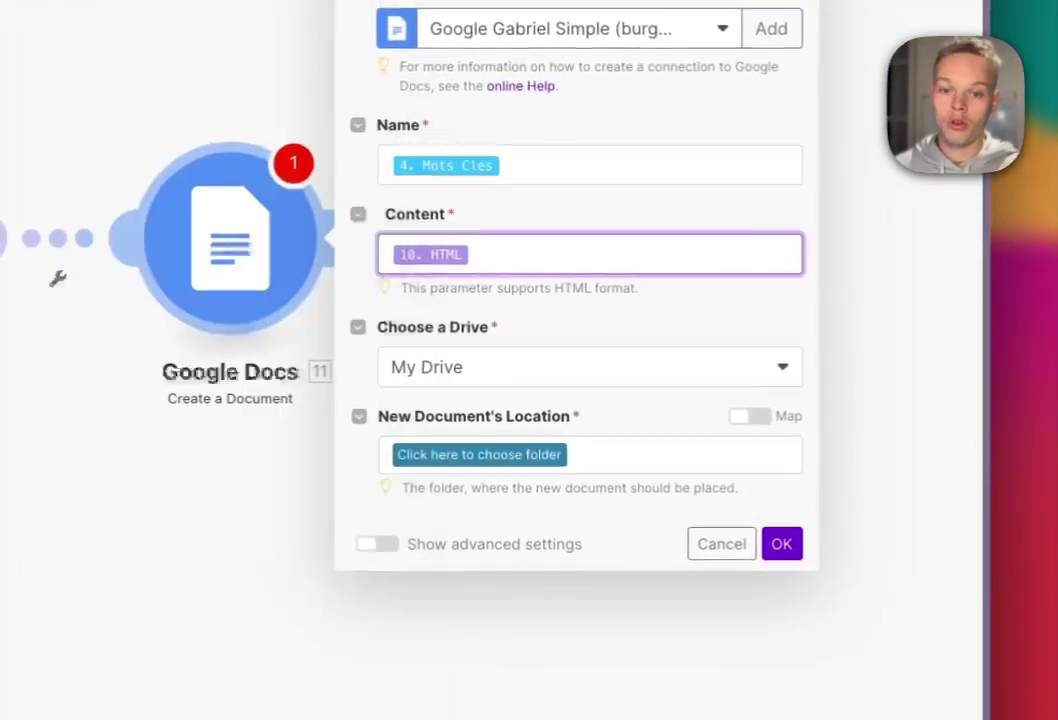
click(789, 623)
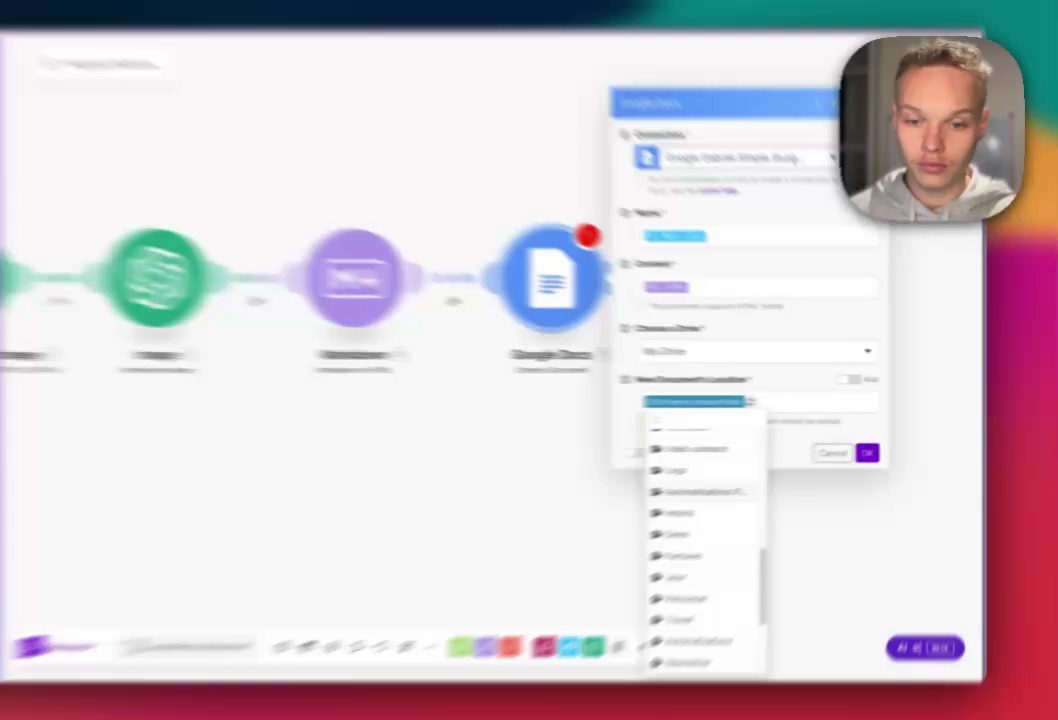
click(741, 479)
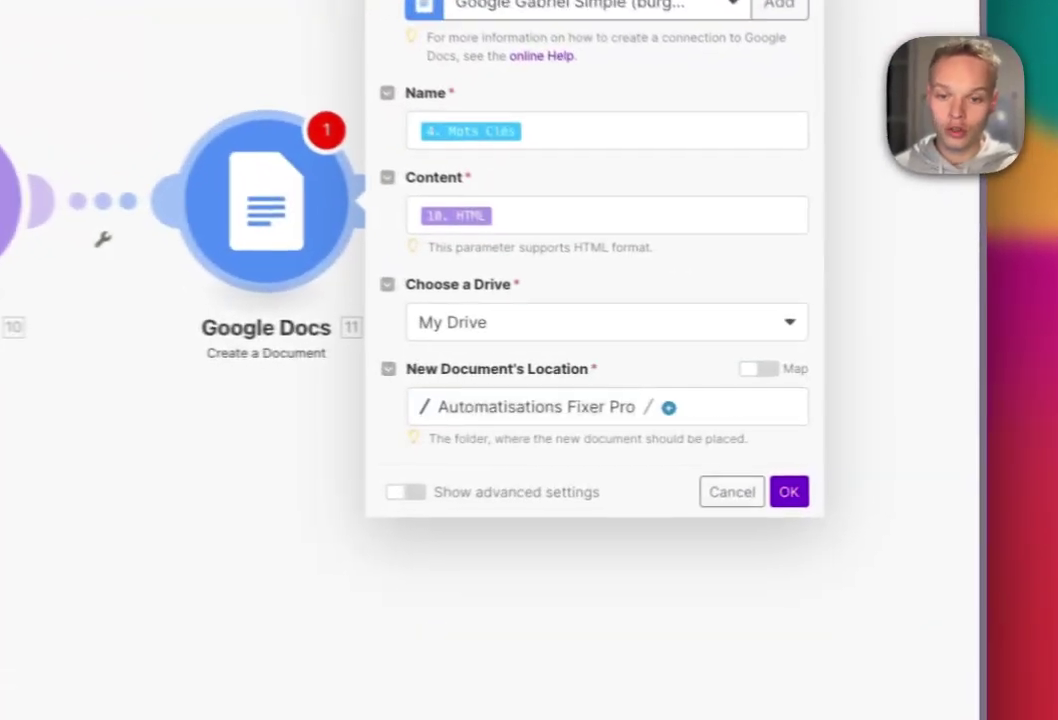
click(778, 497)
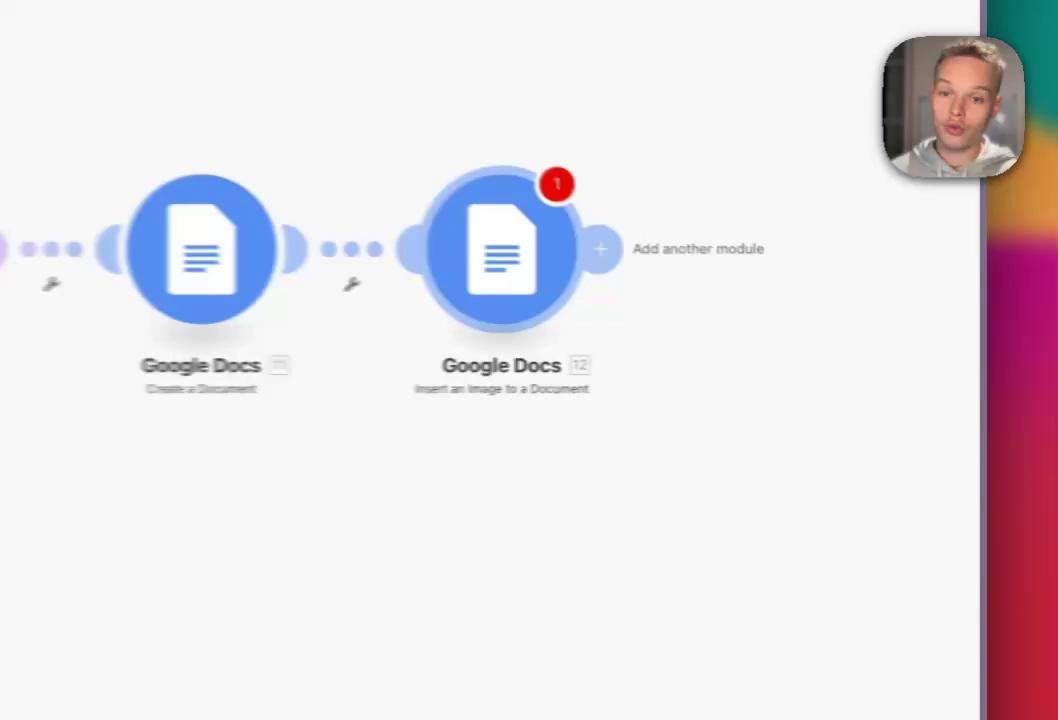
- Insert the generated image's Data[] URL at index 1 of the new document
click(708, 293)
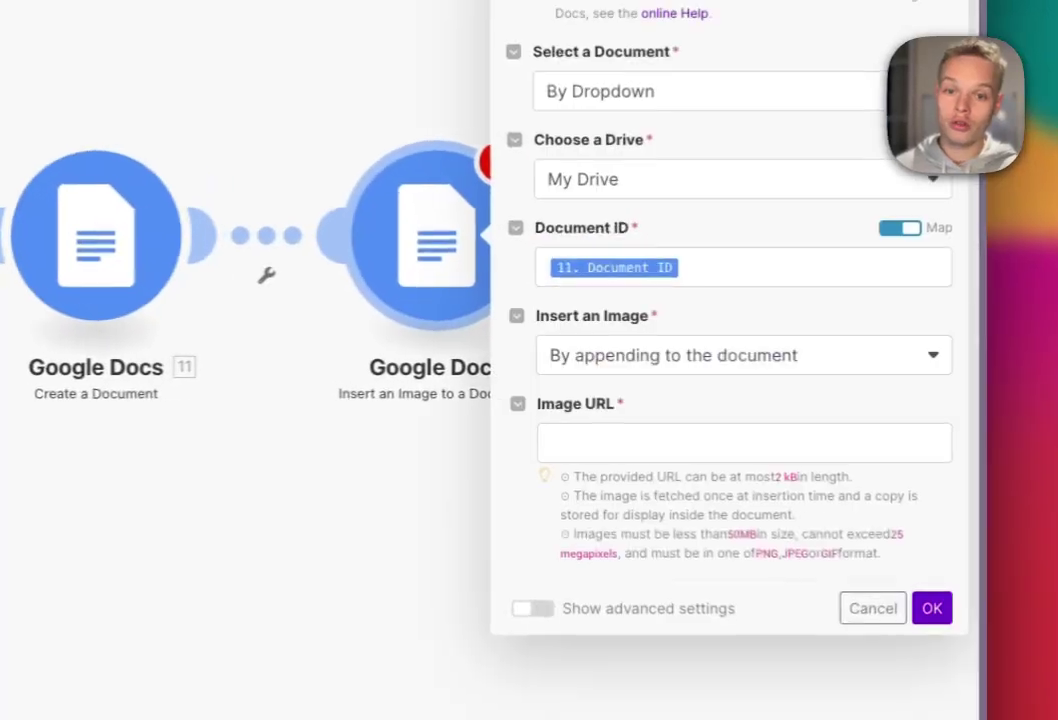
click(800, 266)
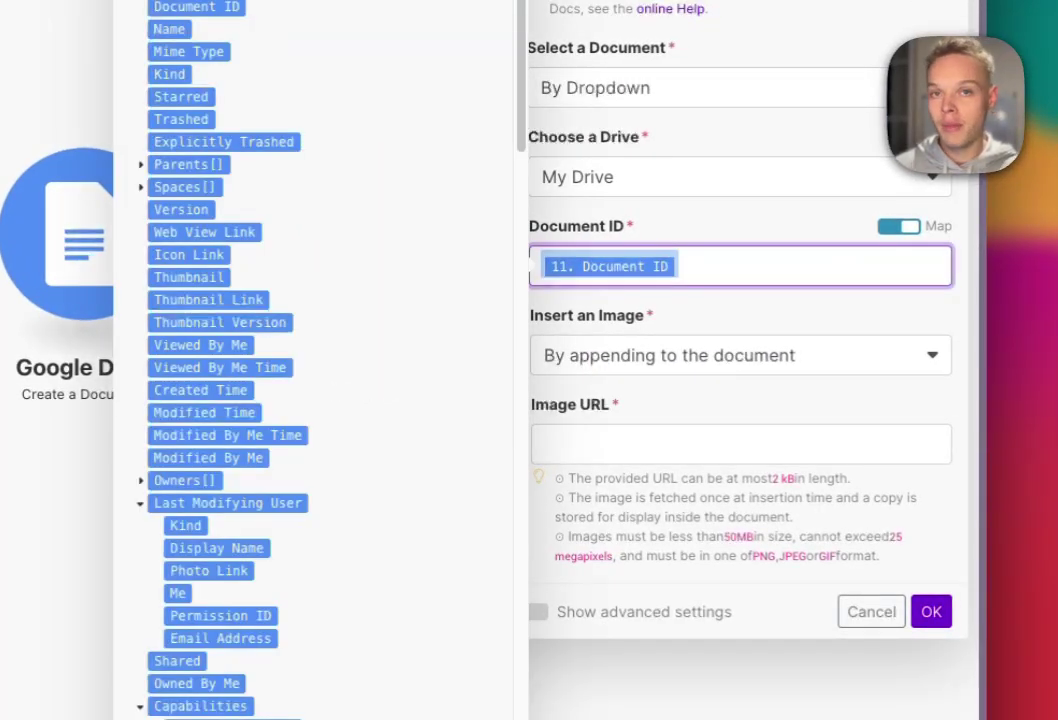
key(Escape)
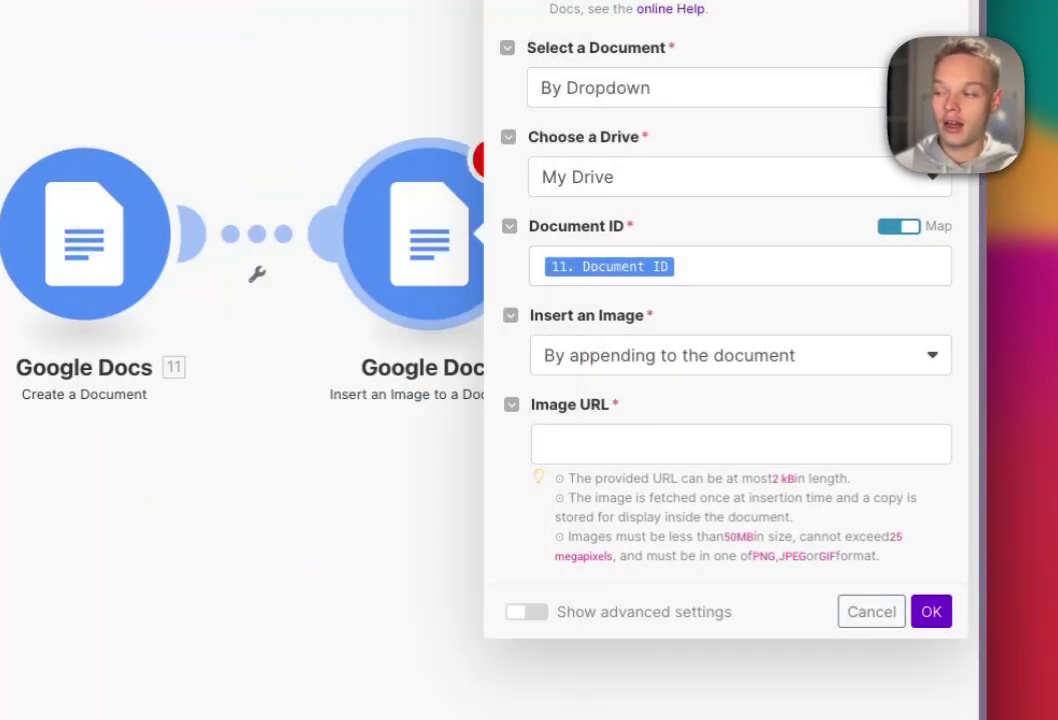
click(740, 355)
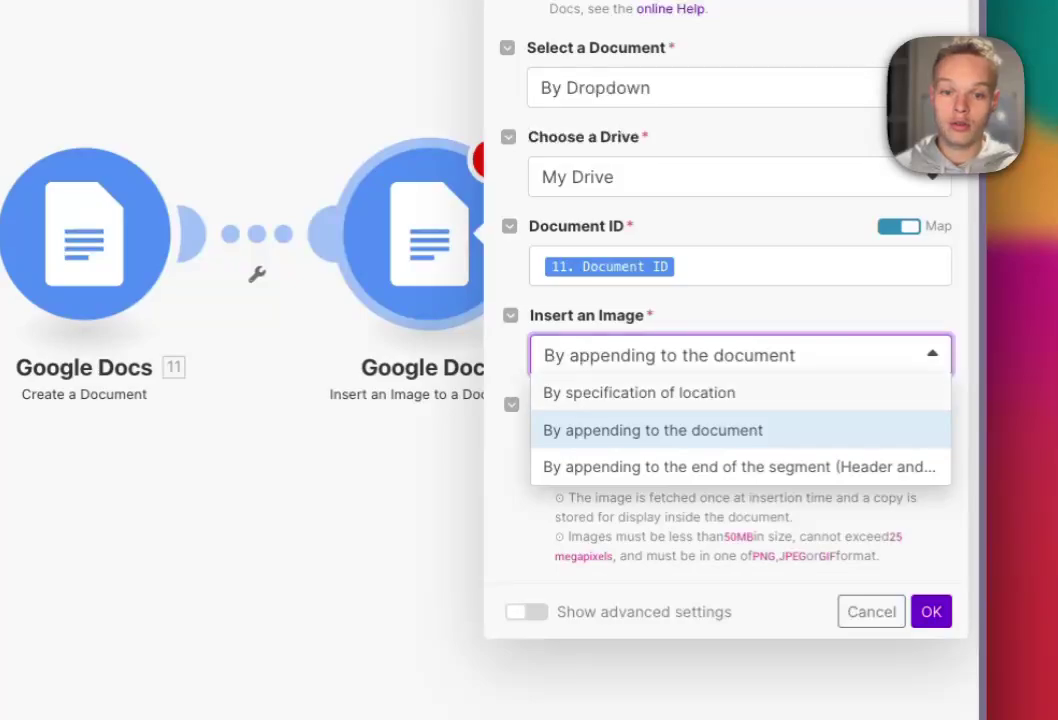
click(639, 392)
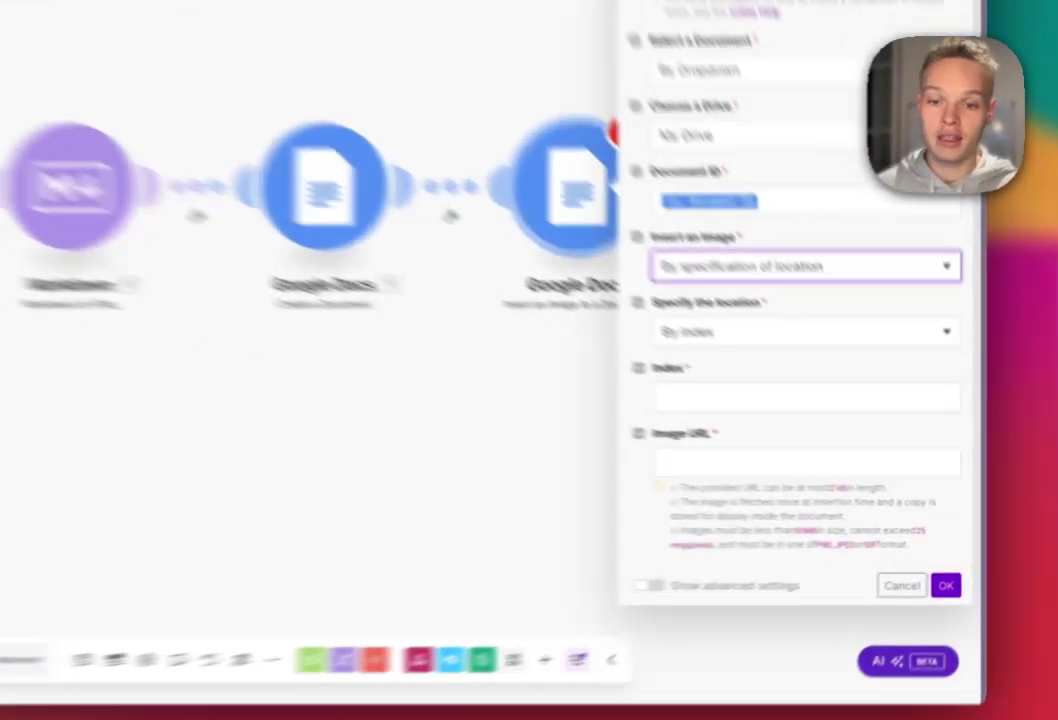
click(863, 436)
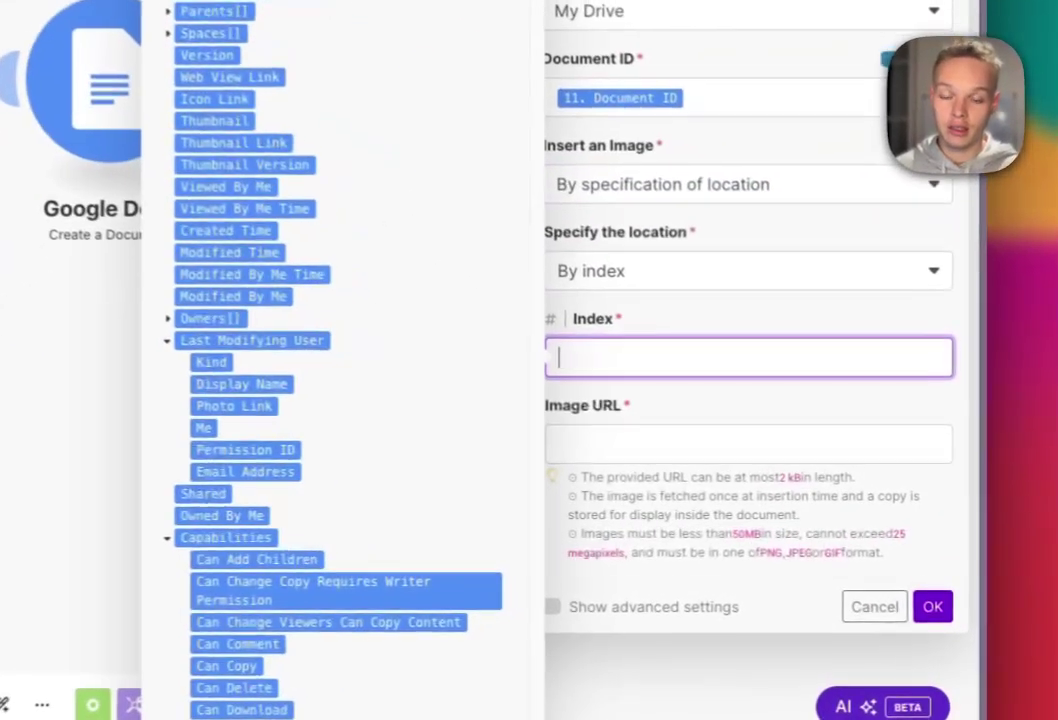
text(1)
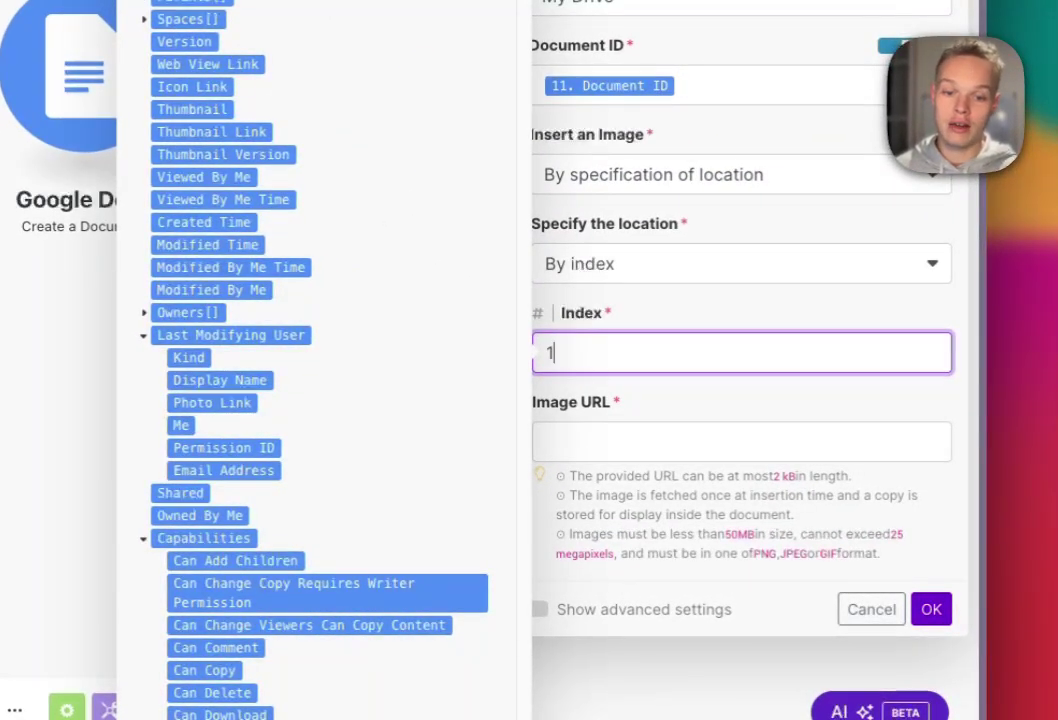
click(741, 441)
scroll(320, 360, down, 12)
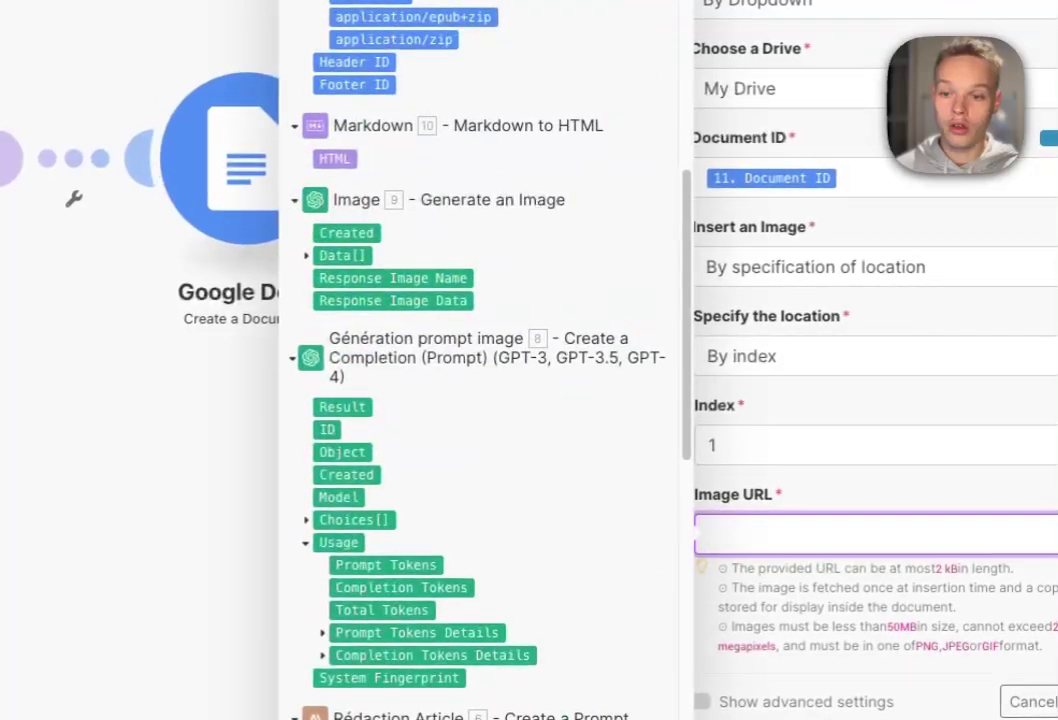
click(307, 256)
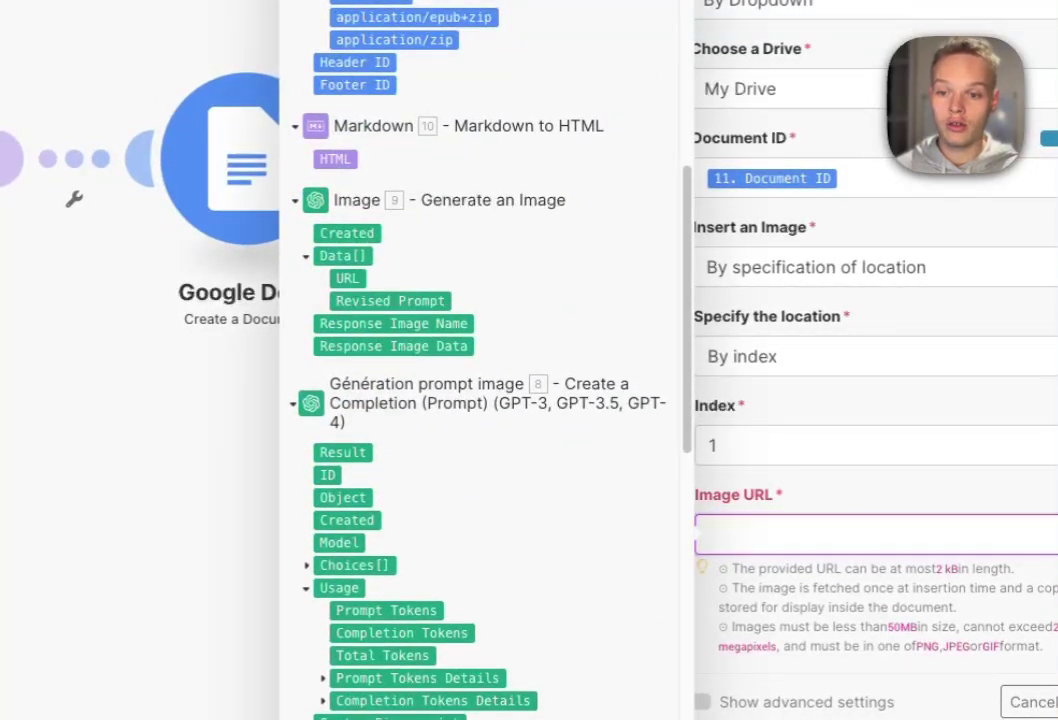
click(346, 278)
click(1055, 701)
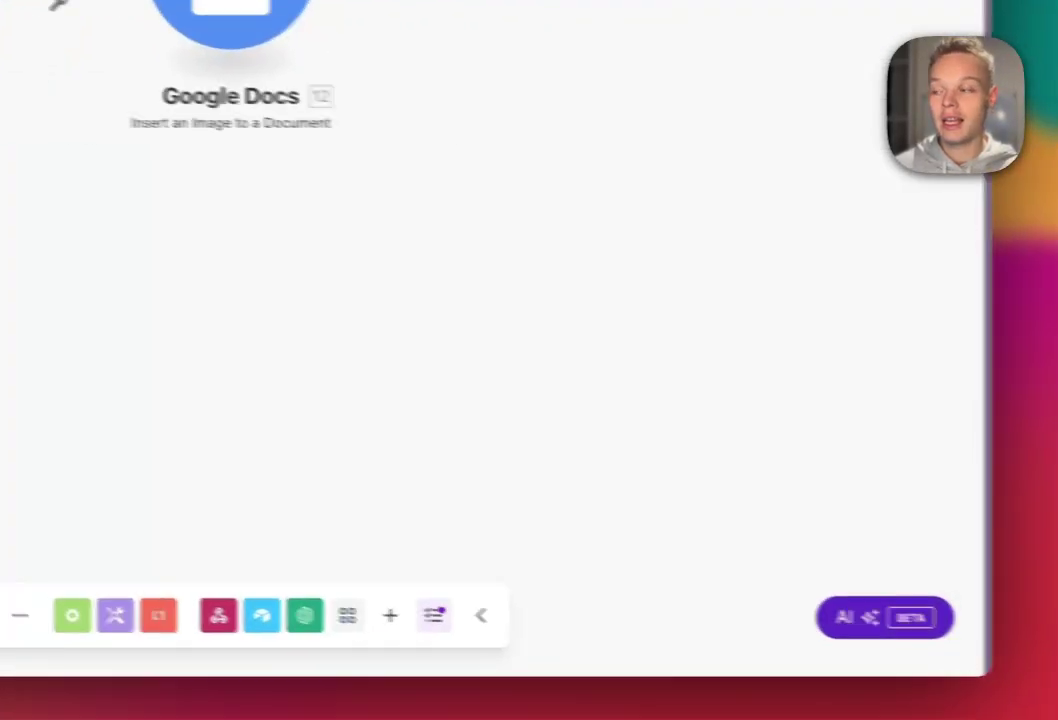
- Add an Airtable Update a Record step on the Jour 2 - Calendrier de l'avent Youtube base, Article SEO table
click(574, 344)
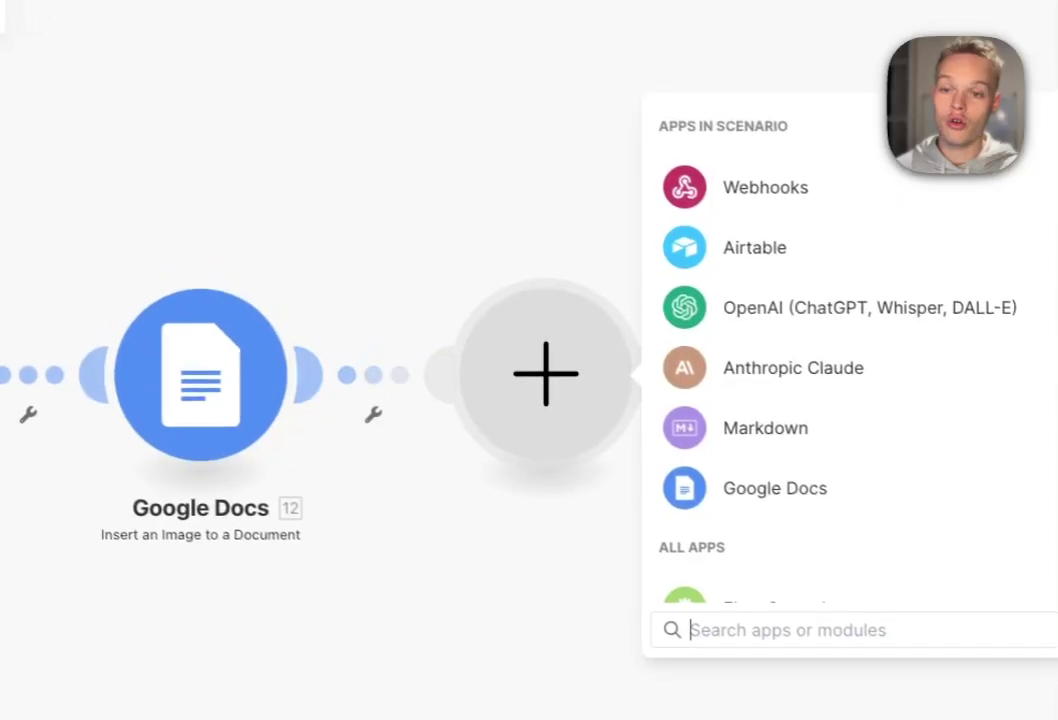
click(755, 247)
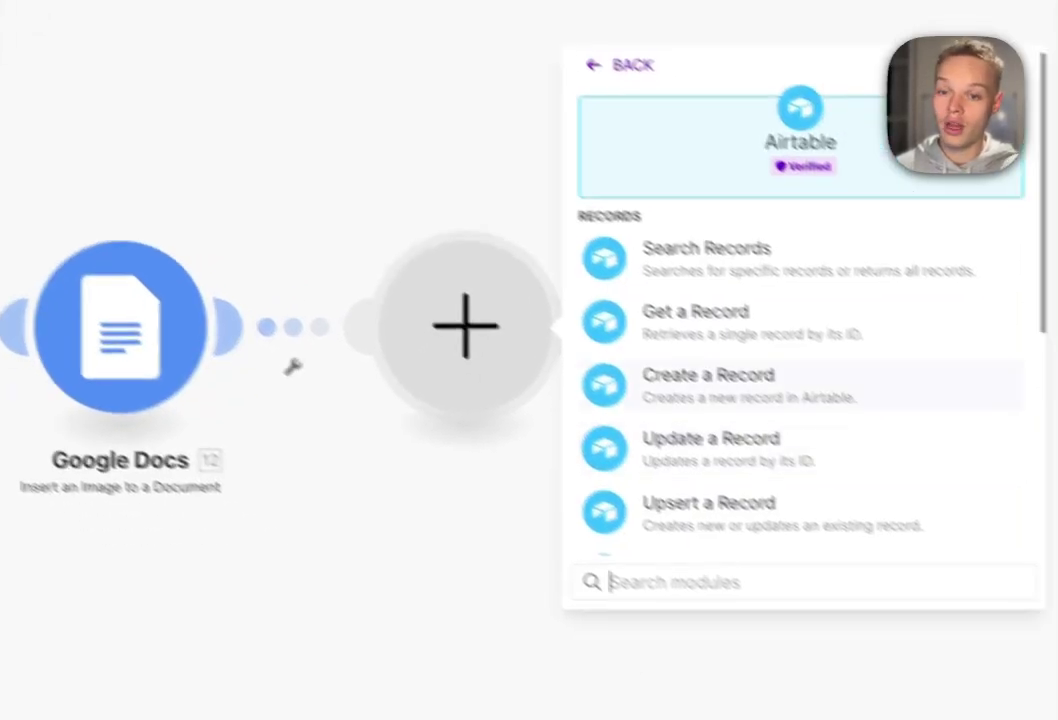
click(788, 490)
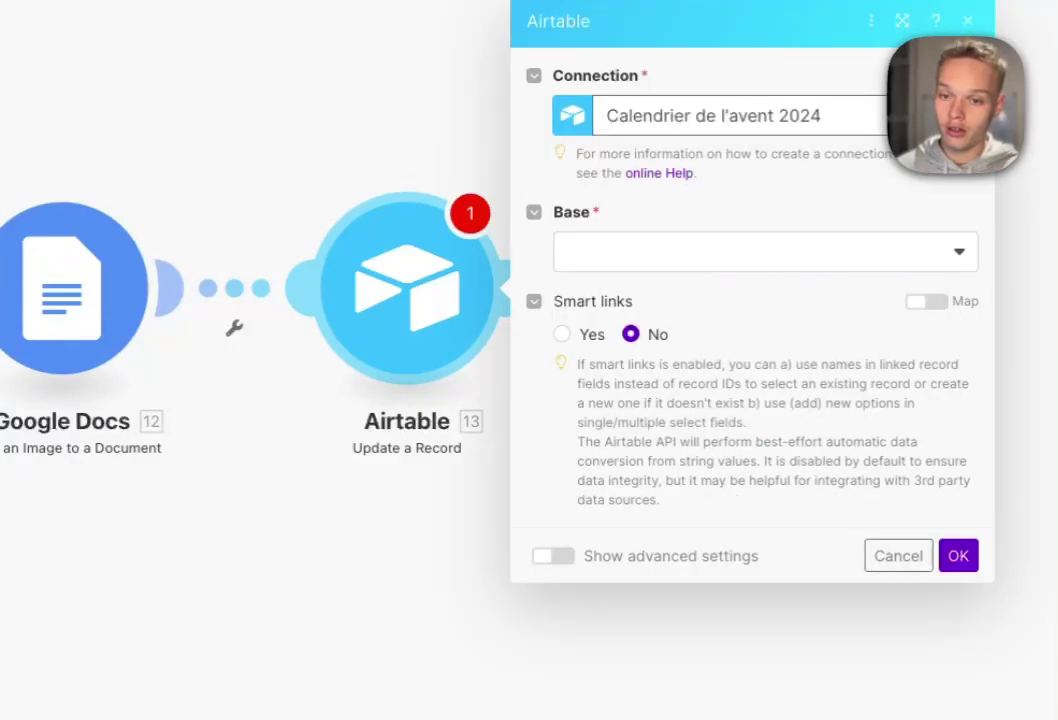
click(765, 252)
click(702, 401)
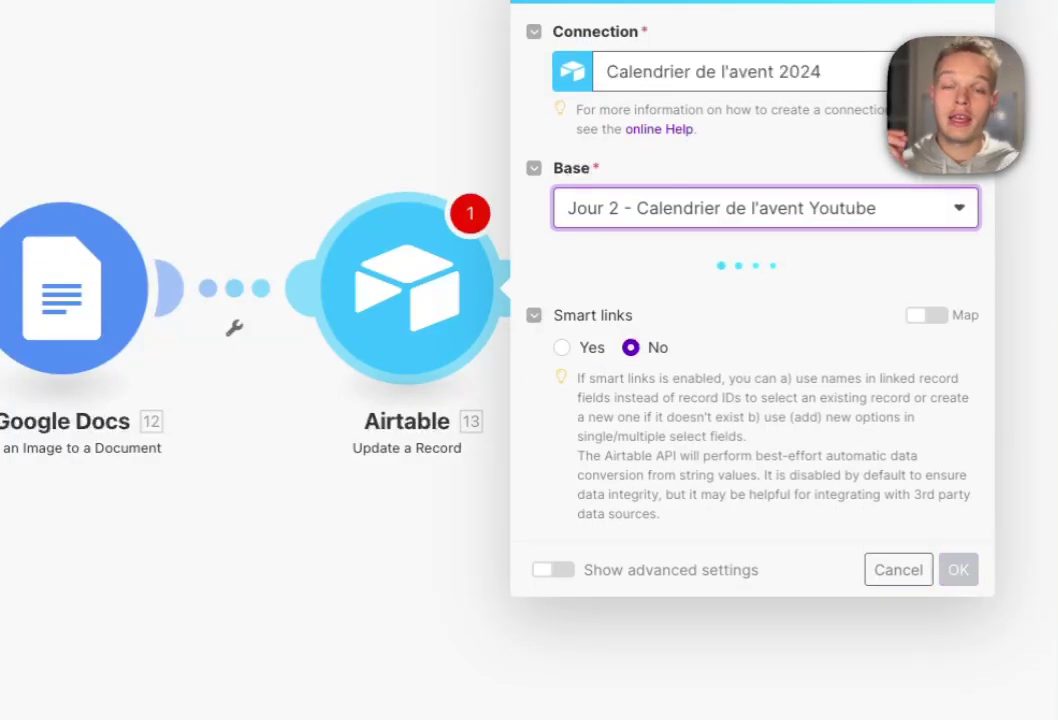
click(765, 297)
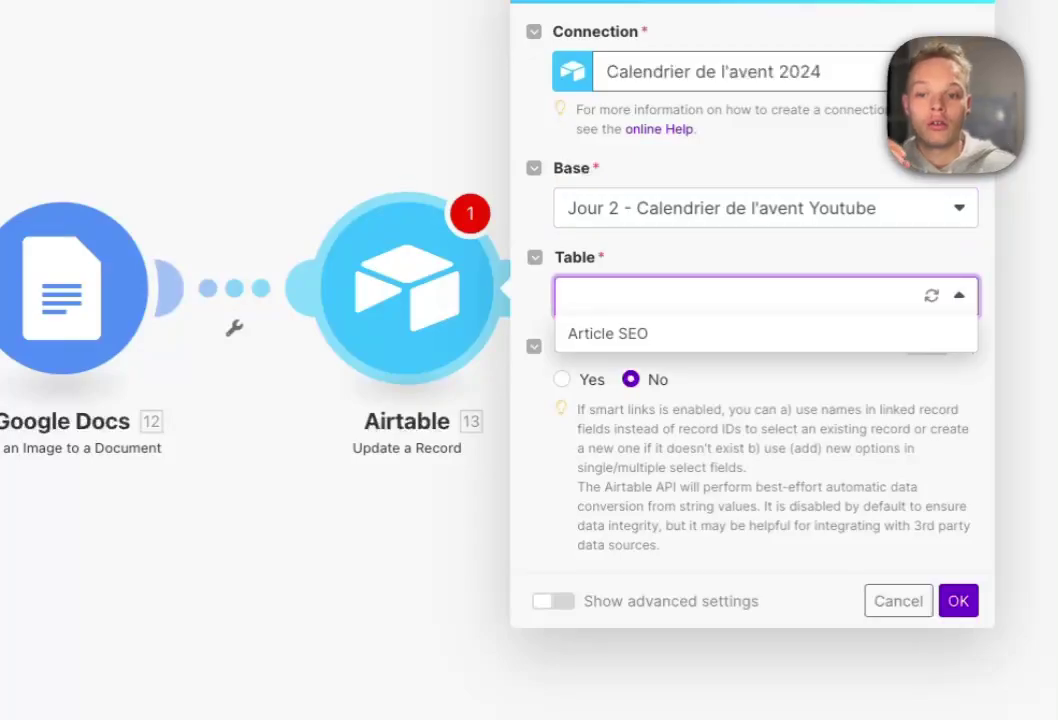
click(700, 334)
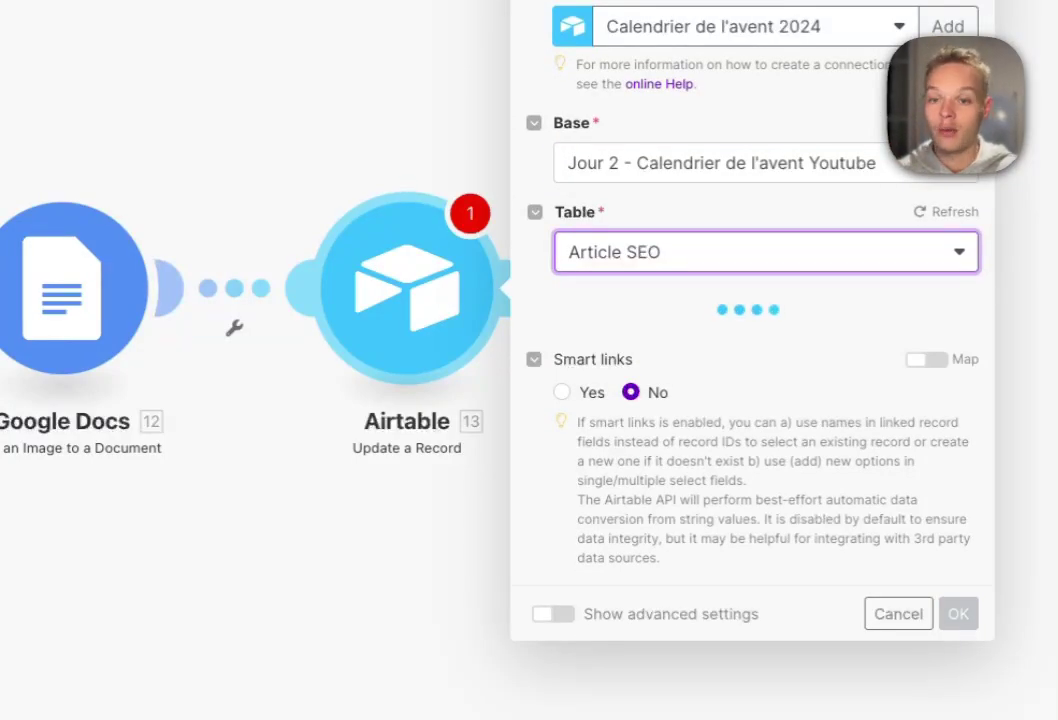
- Target the fetched record's ID and set its status to Fait
click(560, 314)
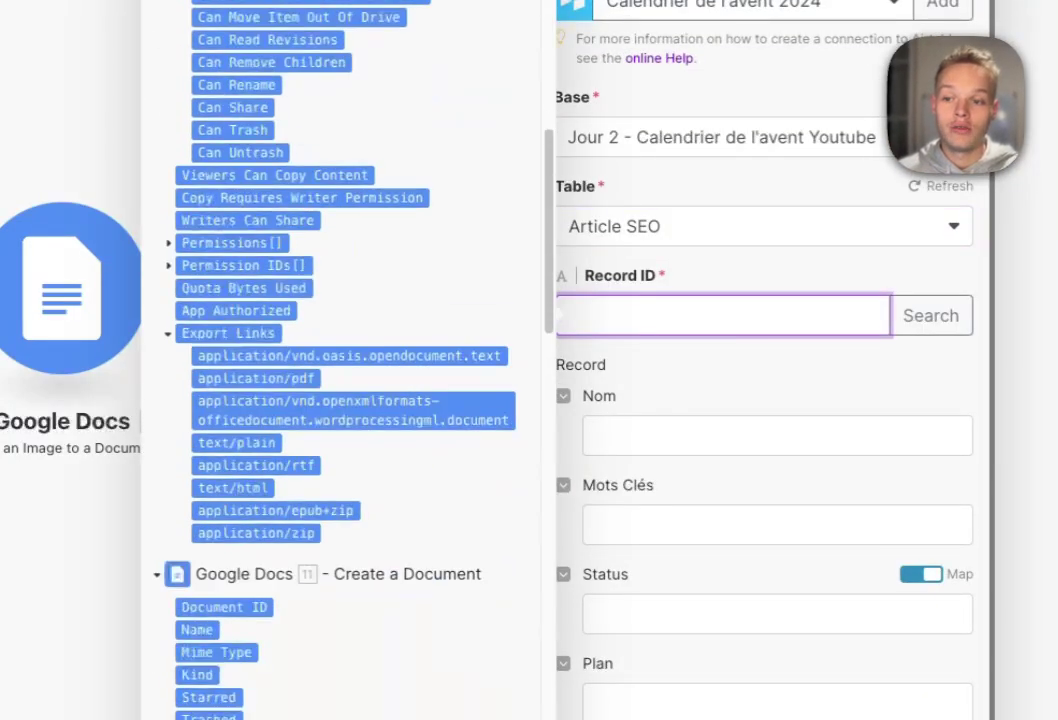
scroll(348, 360, down, 15)
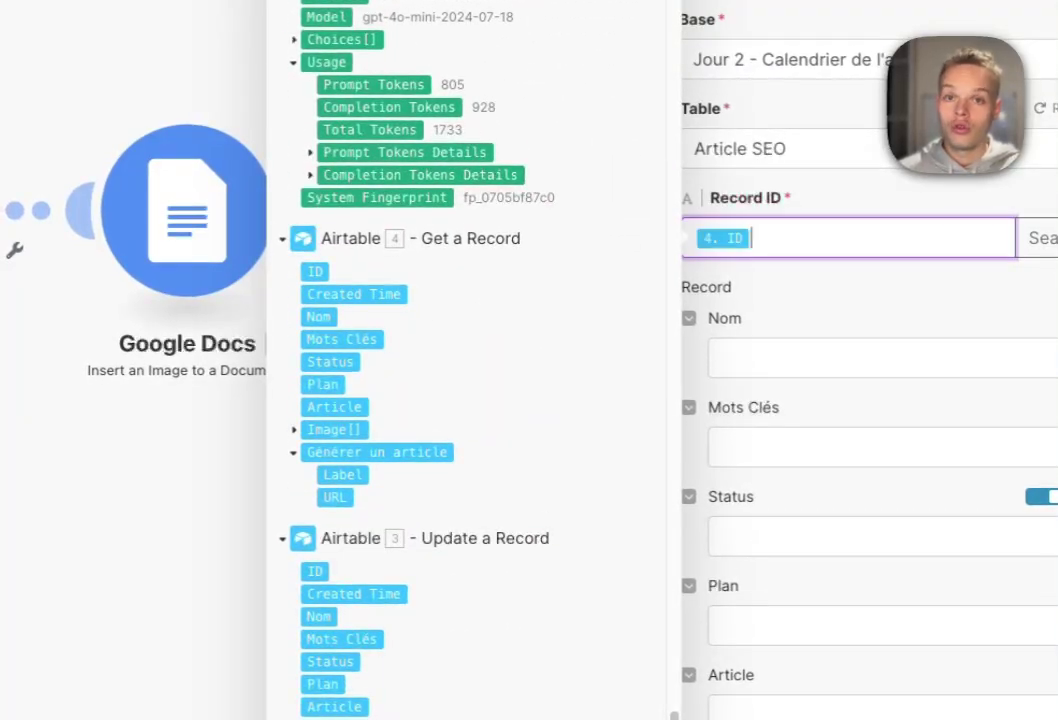
click(800, 358)
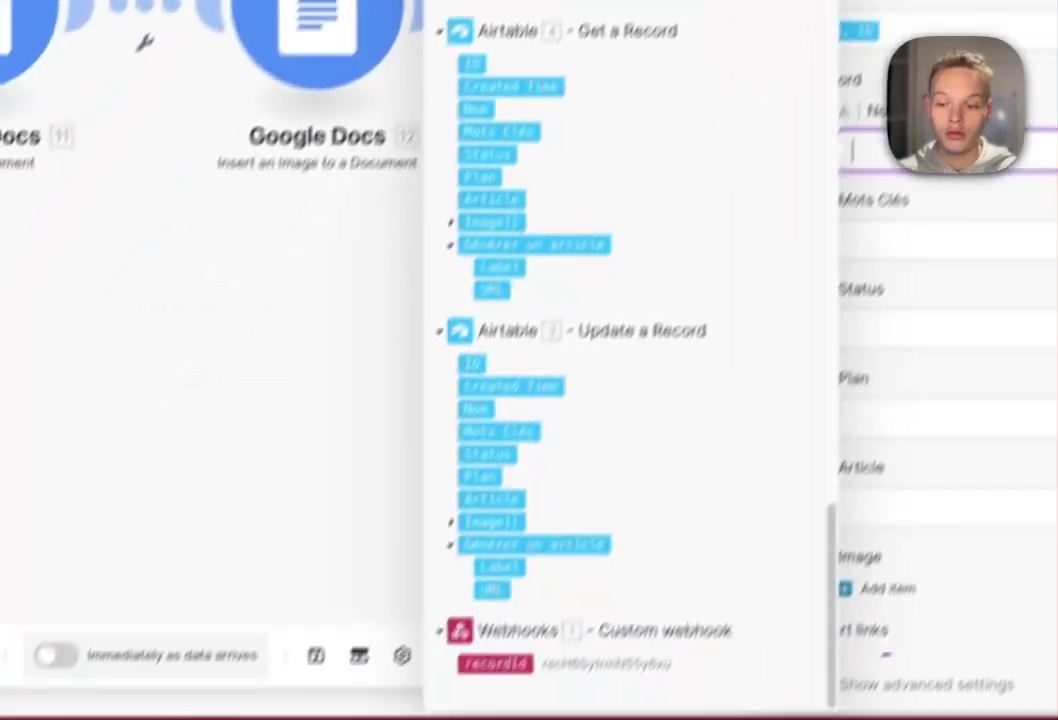
key(Escape)
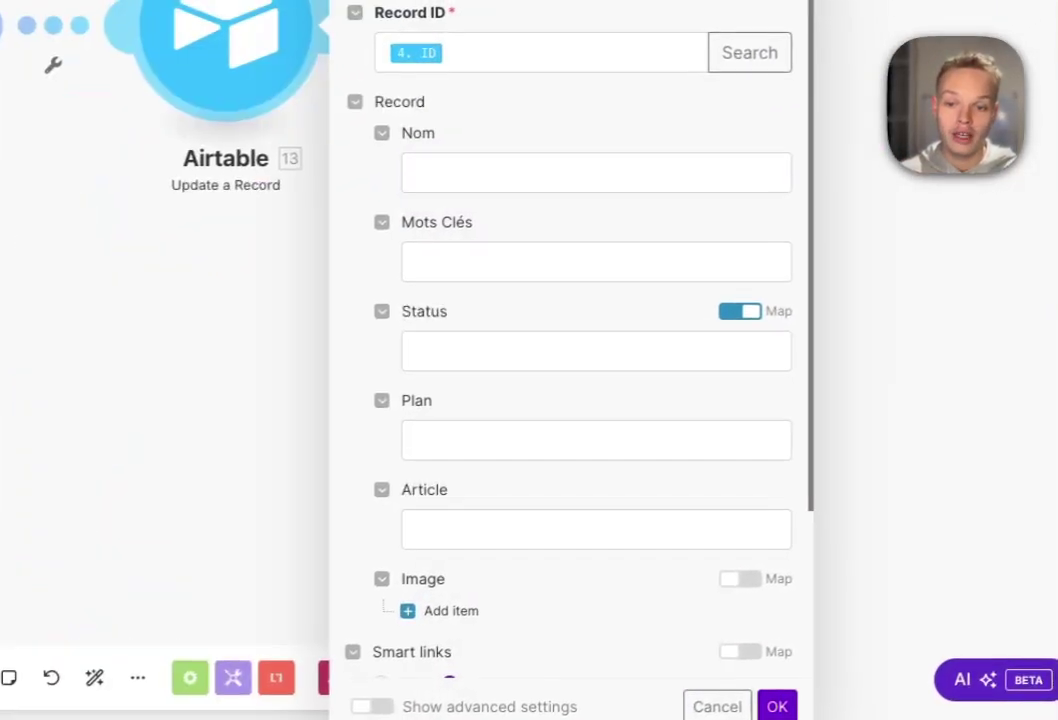
click(612, 351)
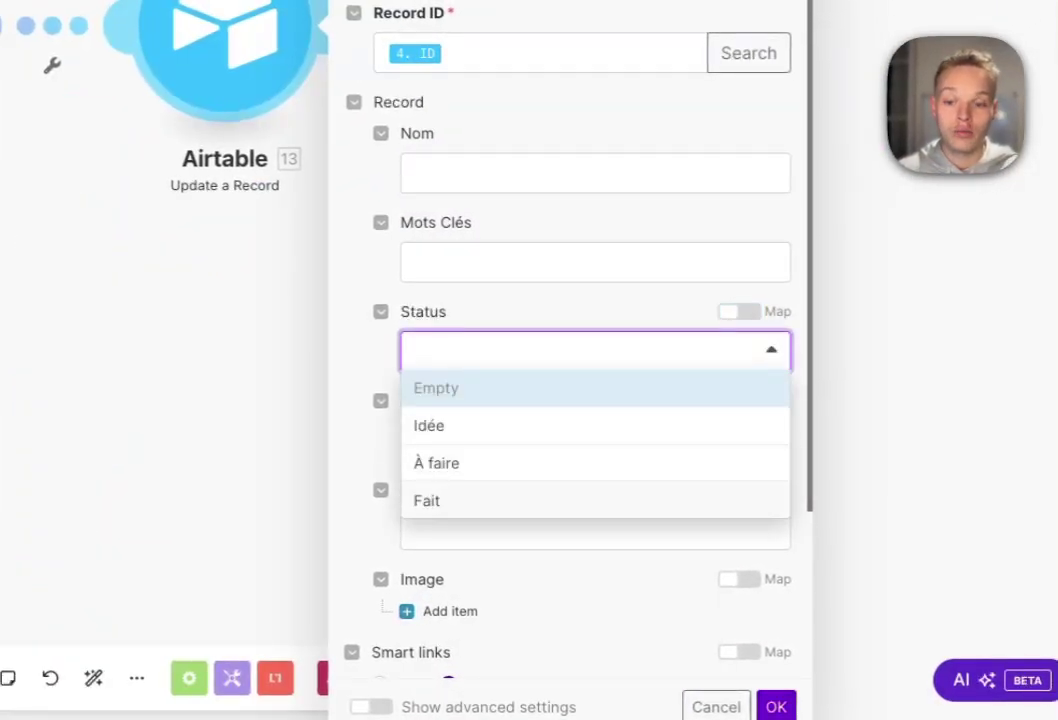
click(427, 500)
- Map the Plan field and put the document's Web View Link in Article
click(595, 440)
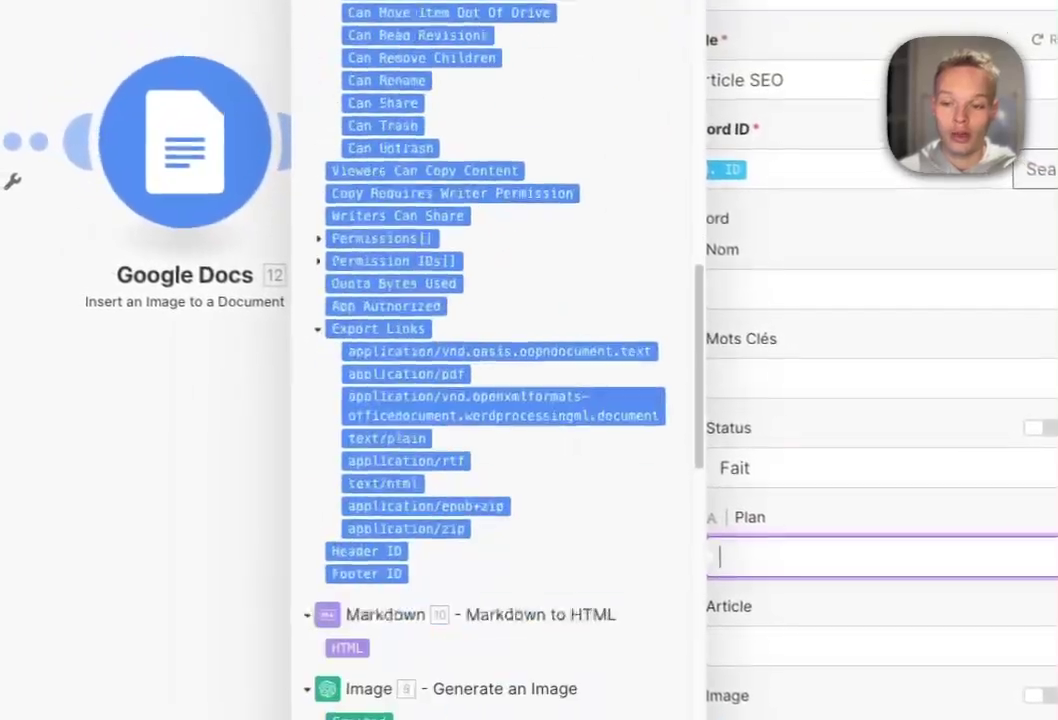
scroll(480, 360, down, 10)
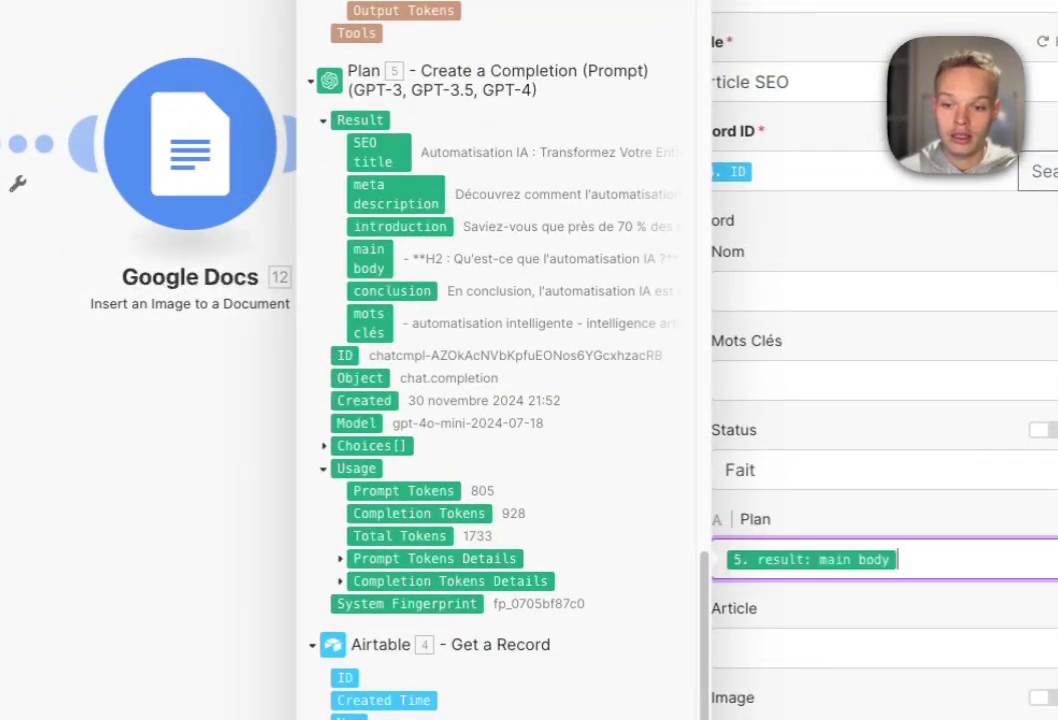
scroll(860, 470, down, 2)
click(850, 468)
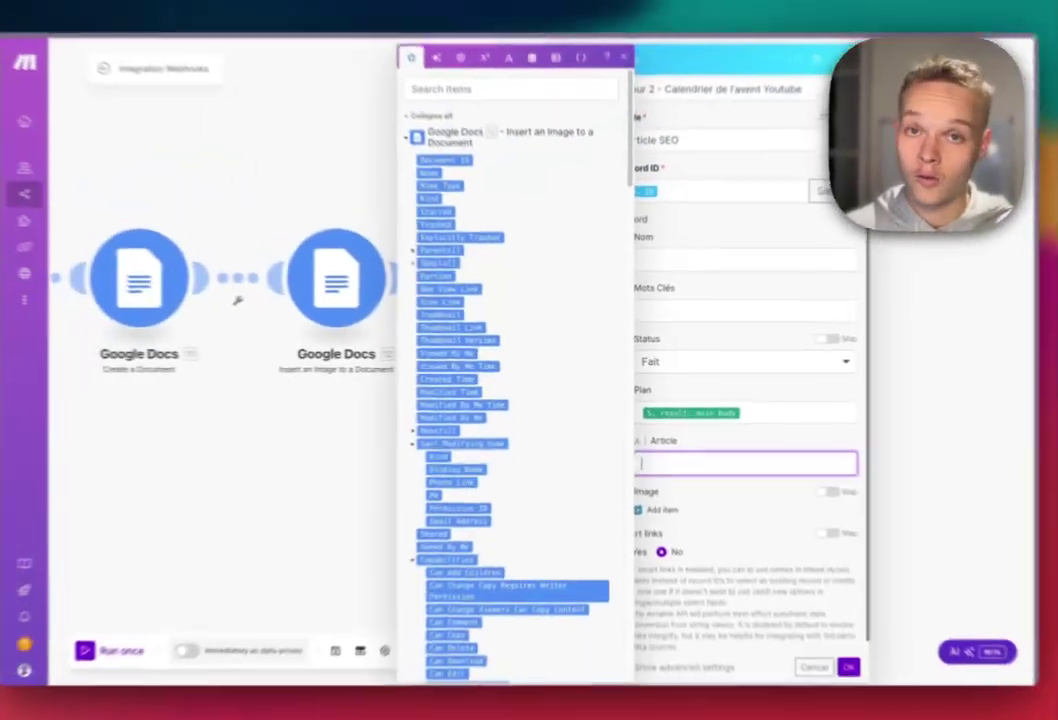
scroll(530, 568, down, 2)
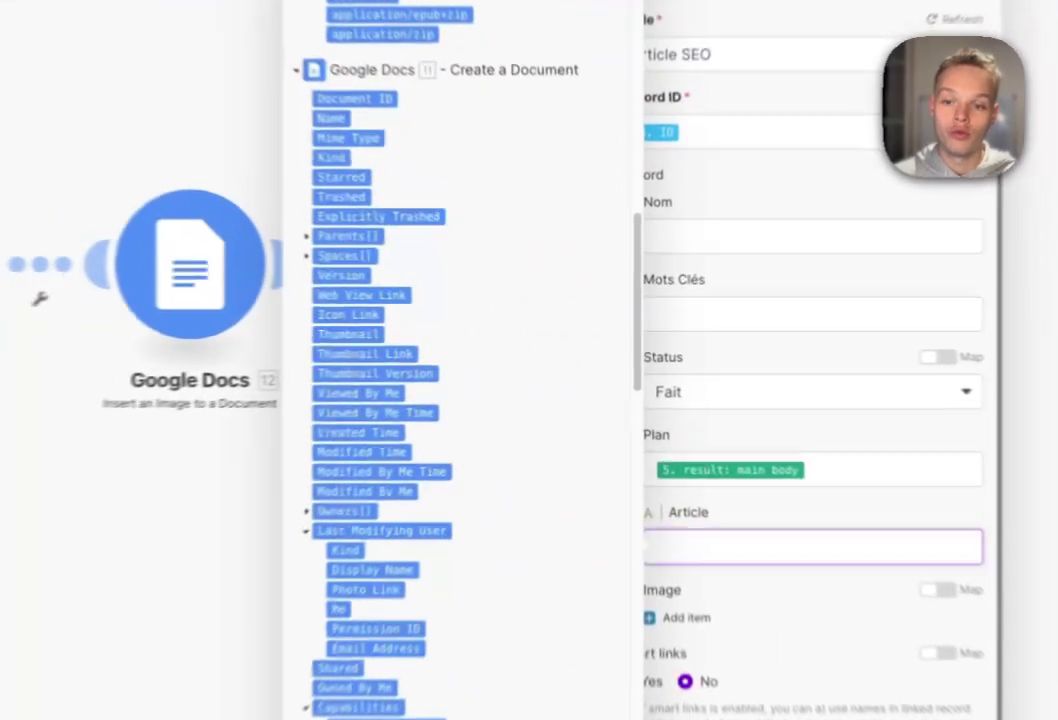
click(470, 306)
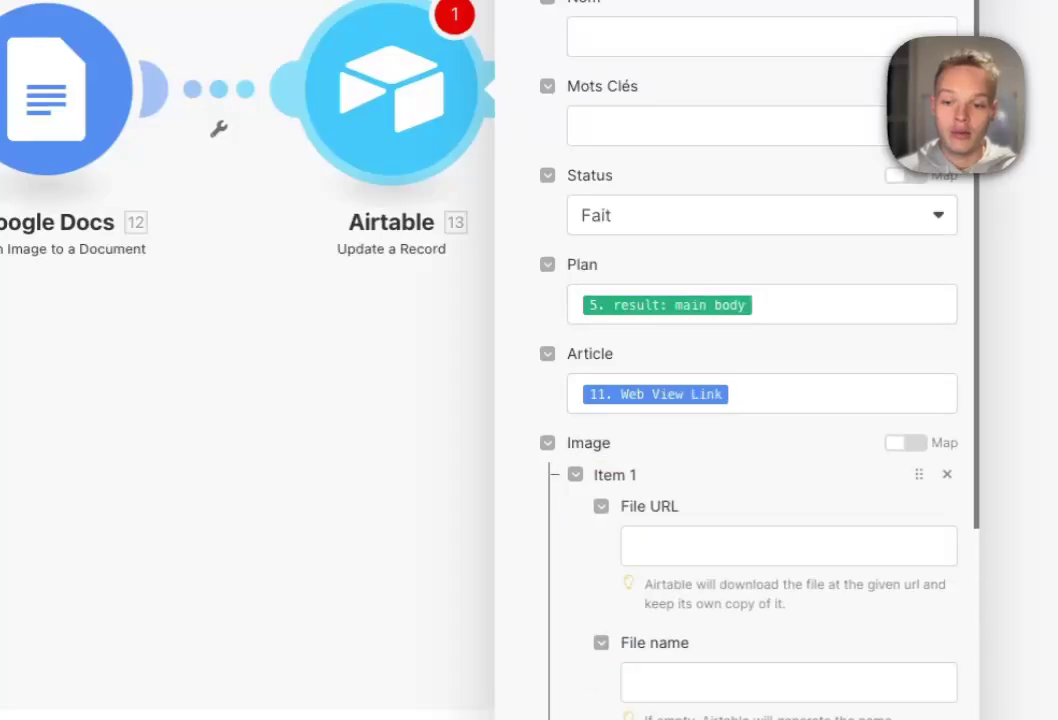
scroll(760, 400, down, 4)
- Map the generated image URL as File URL and Mots Clés as its file name
click(790, 224)
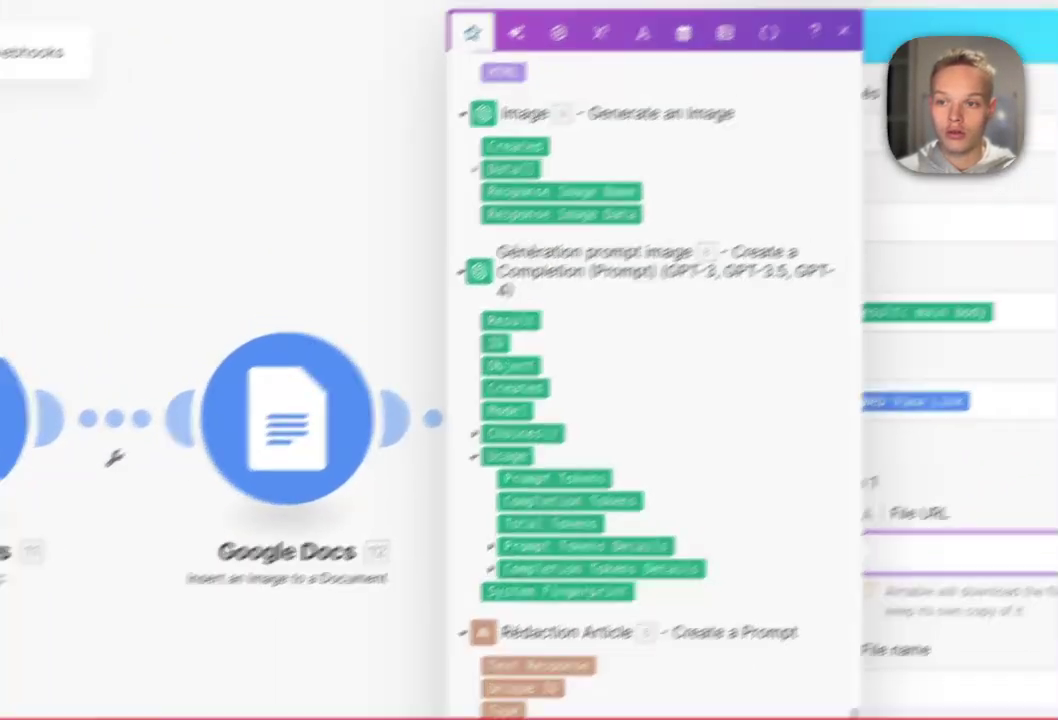
click(475, 170)
click(514, 192)
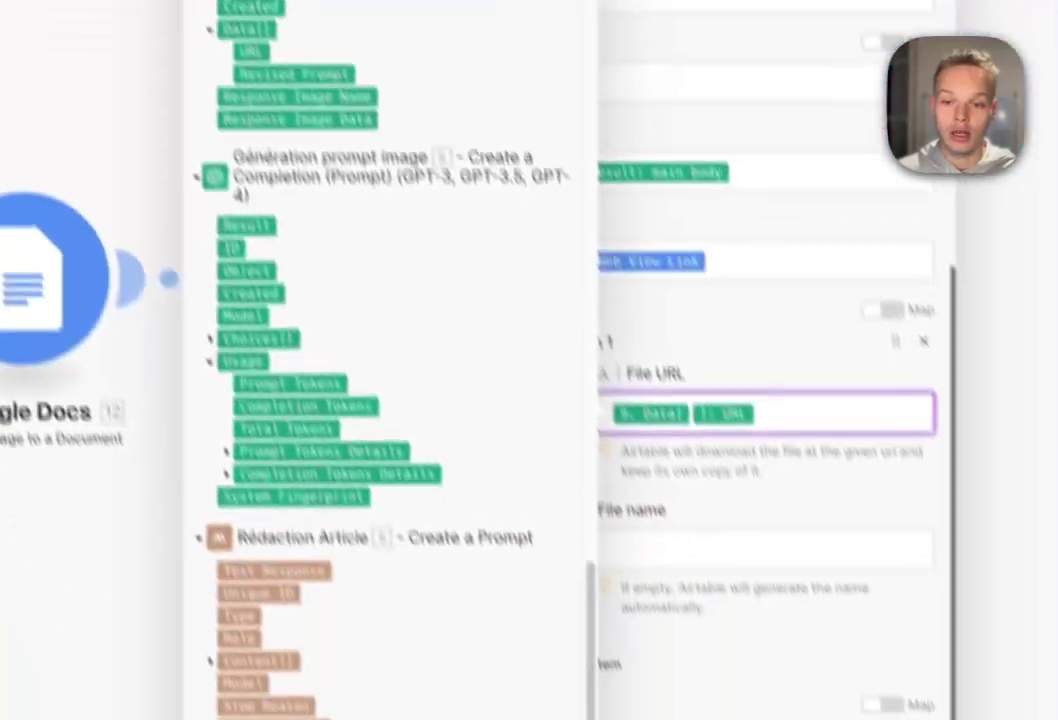
click(950, 689)
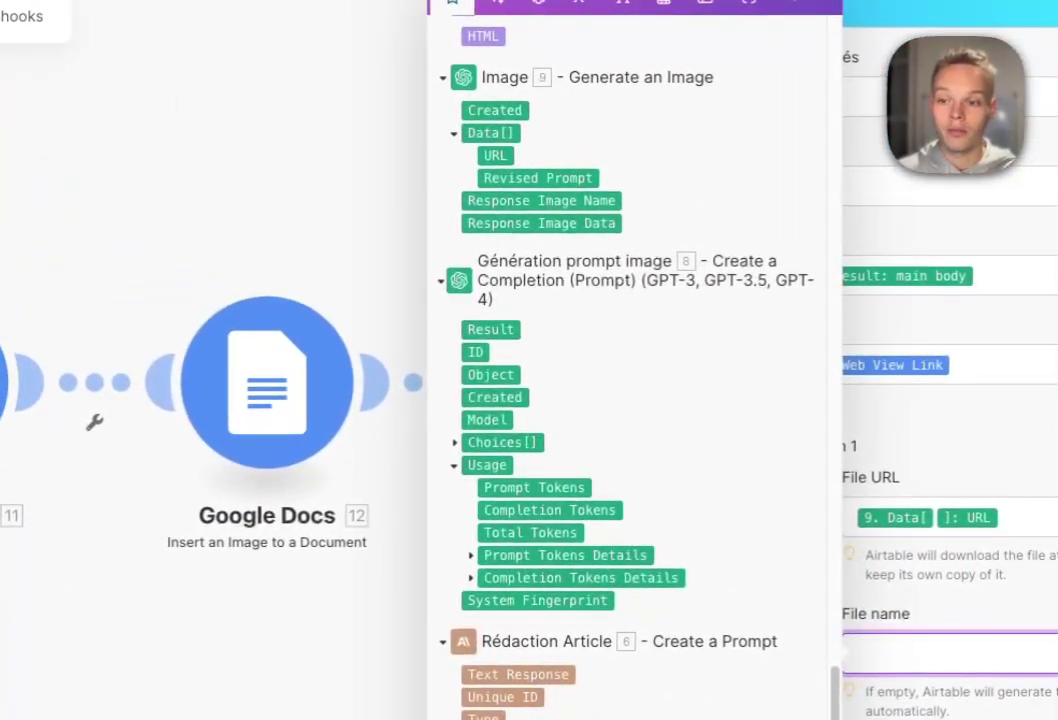
scroll(400, 450, down, 5)
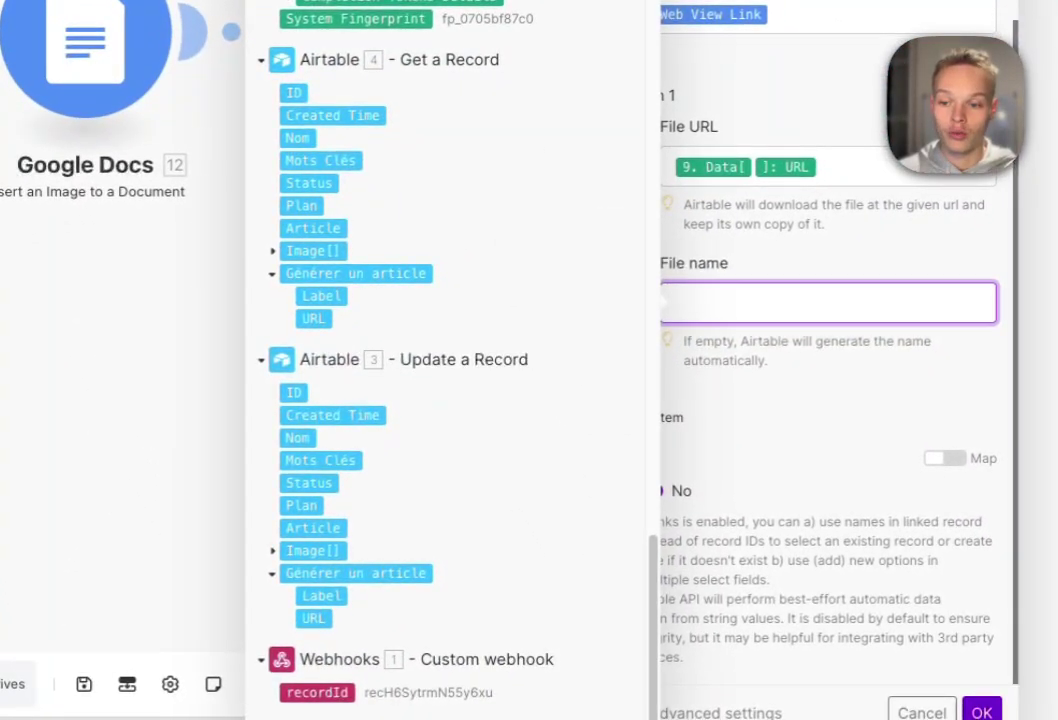
click(384, 583)
click(828, 412)
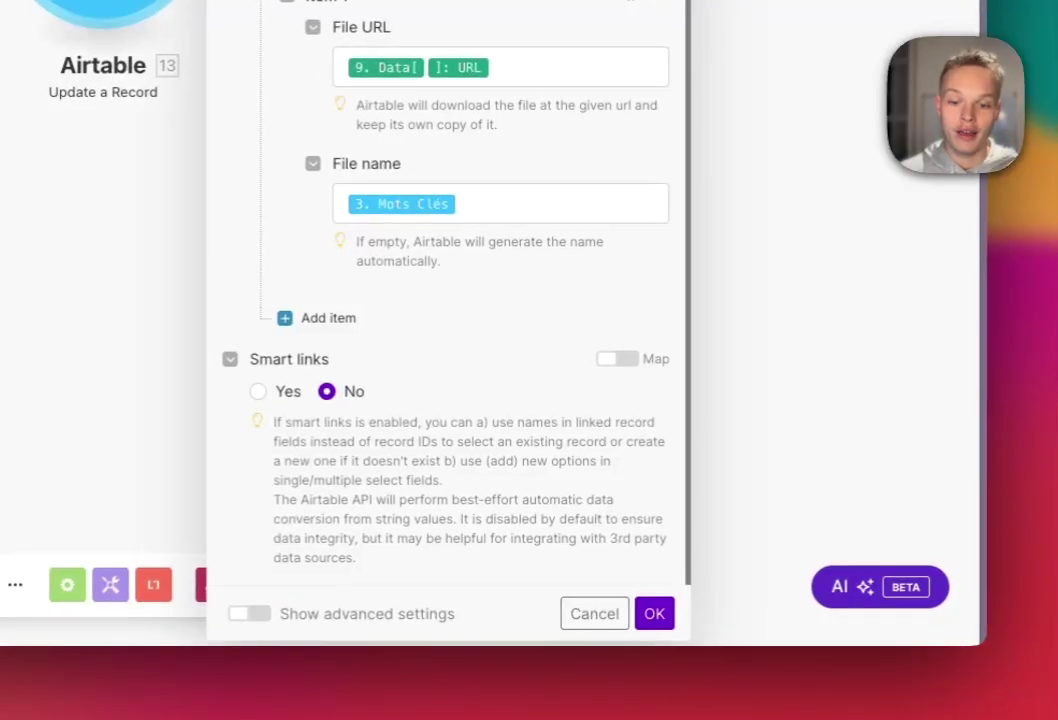
click(654, 613)
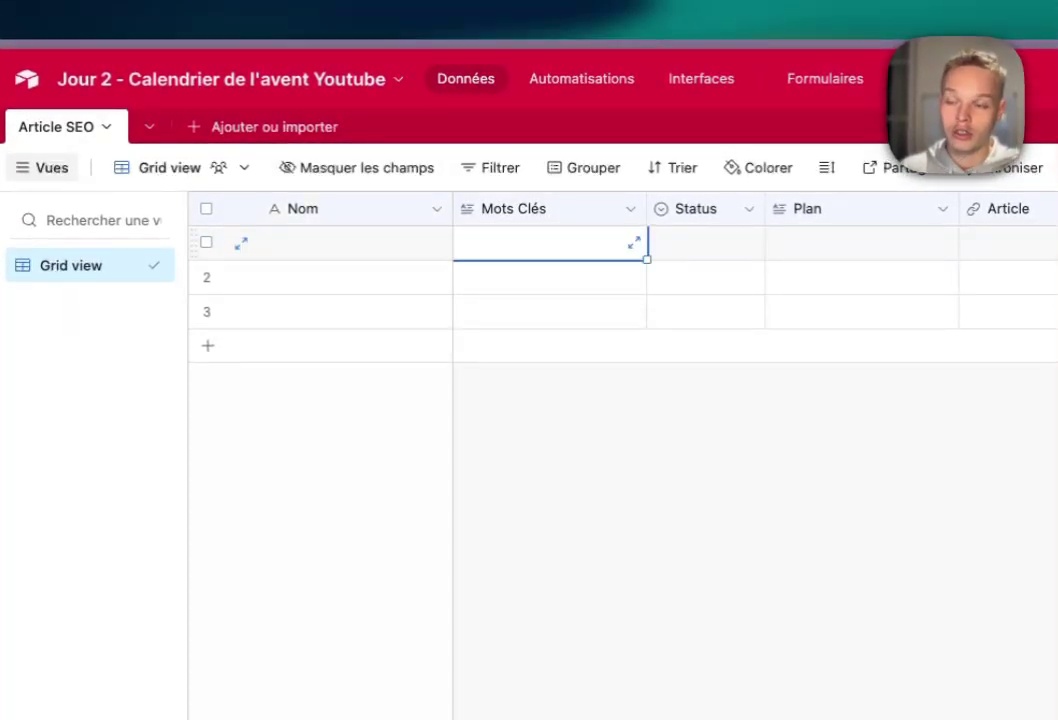
- Enter 'IA automatisation' in the first row's Mots Clés cell
text(IA au)
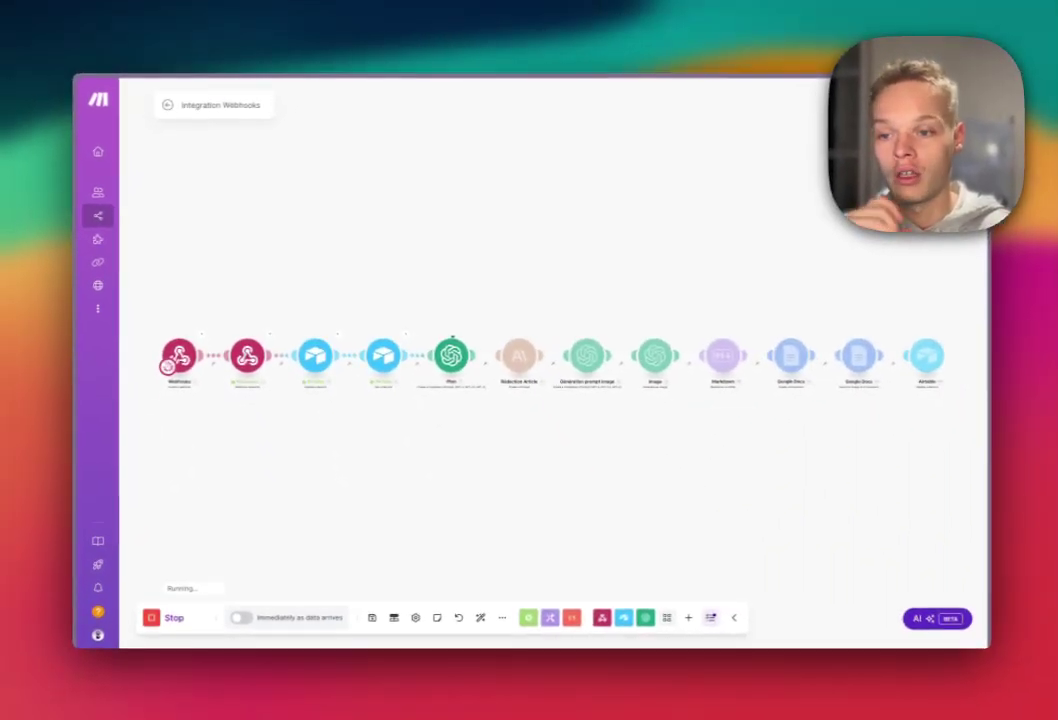
- Zoom in on the Plan node as the scenario runs through webhook, Airtable and OpenAI
scroll(451, 339, up, 5)
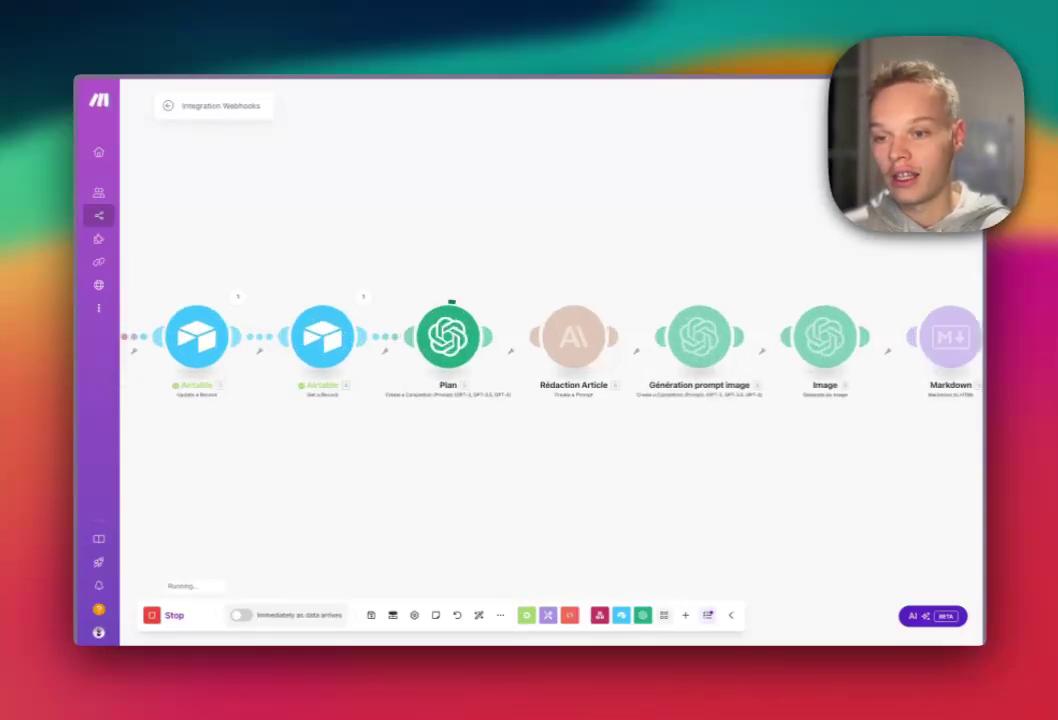
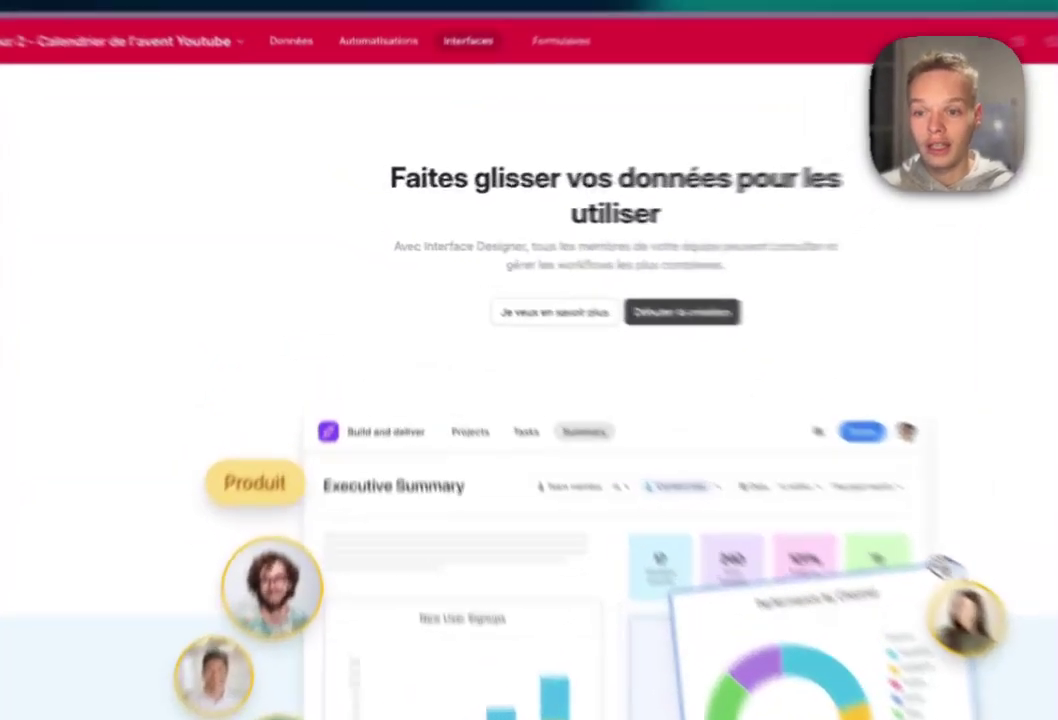
- Create a new Airtable interface named 'Interface' from the blank Vide layout
click(574, 274)
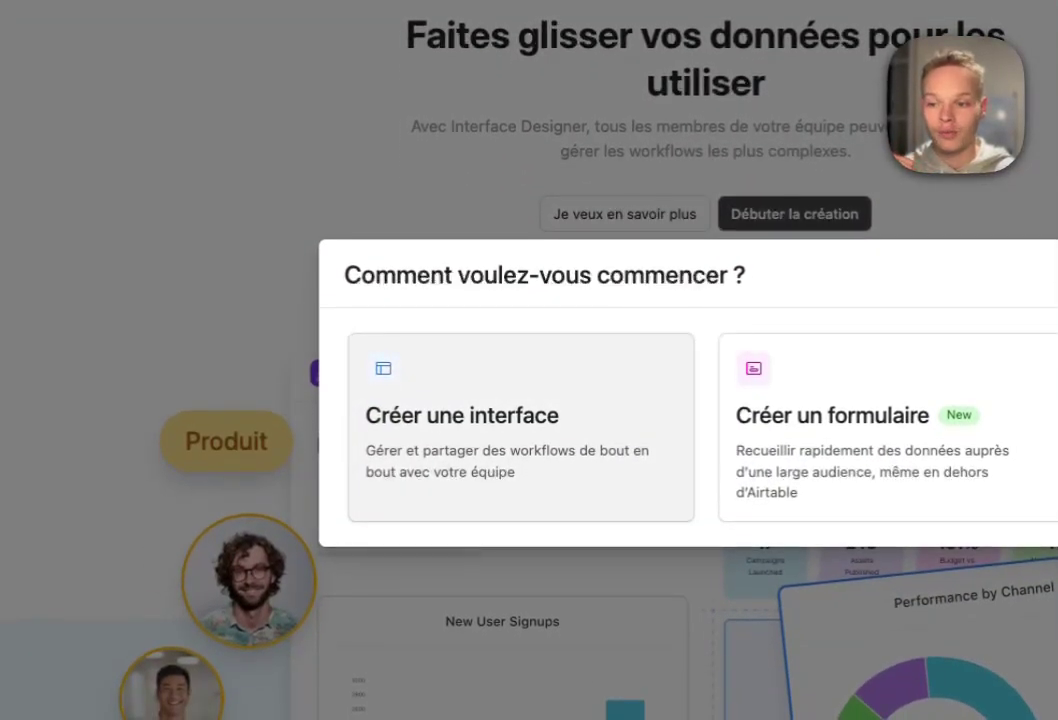
click(520, 427)
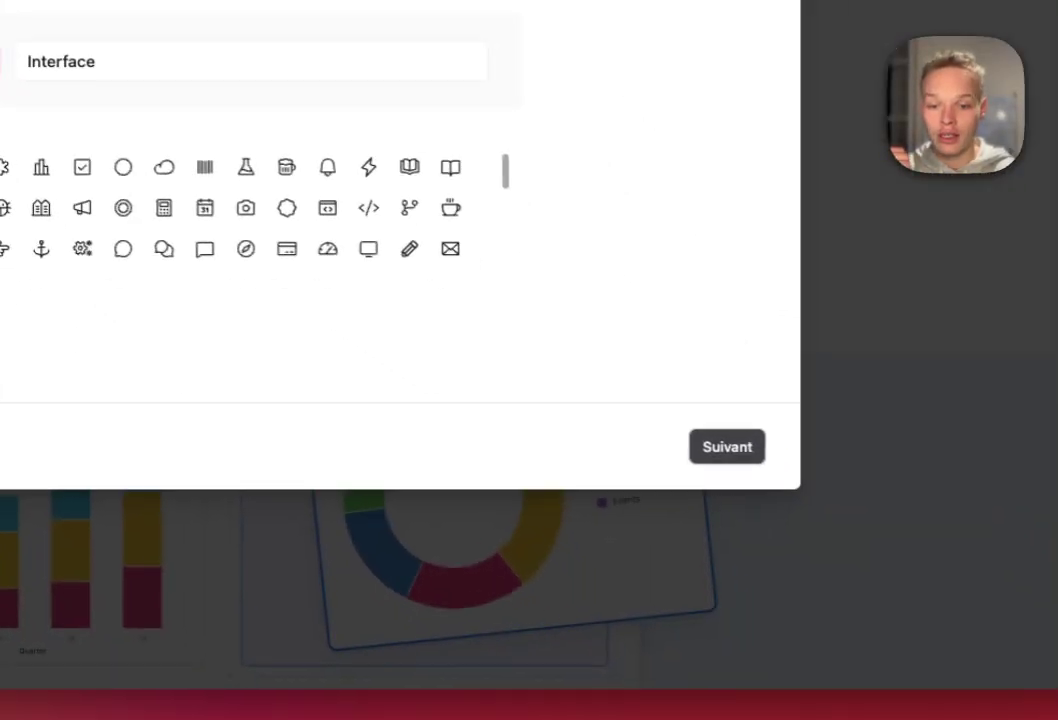
click(726, 446)
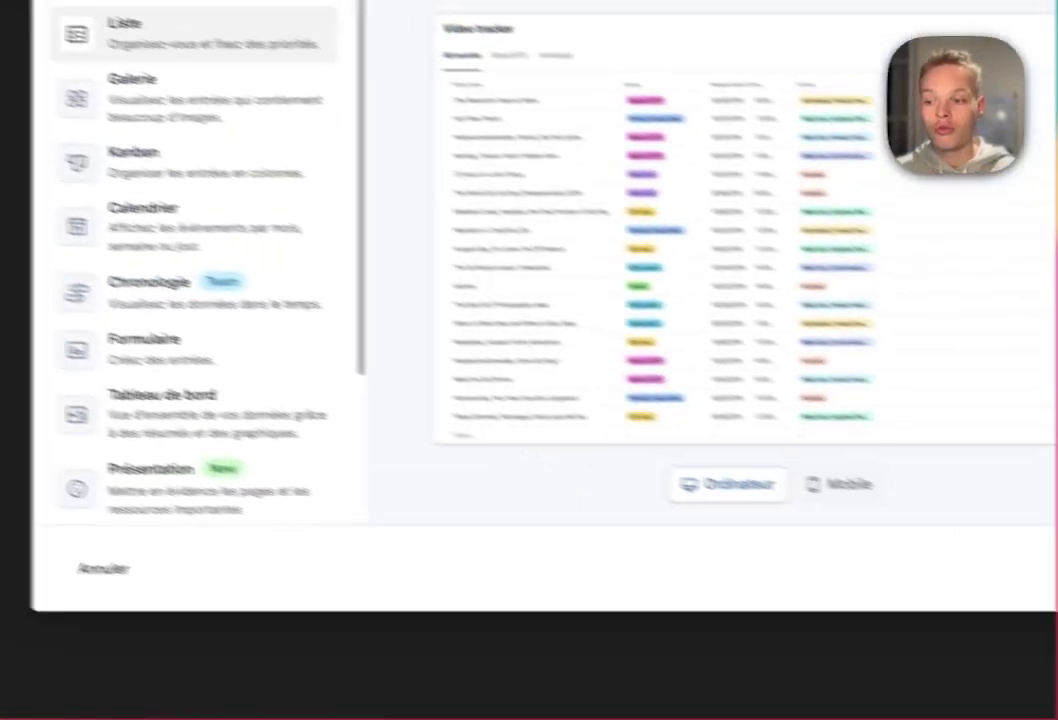
scroll(270, 330, down, 4)
click(330, 431)
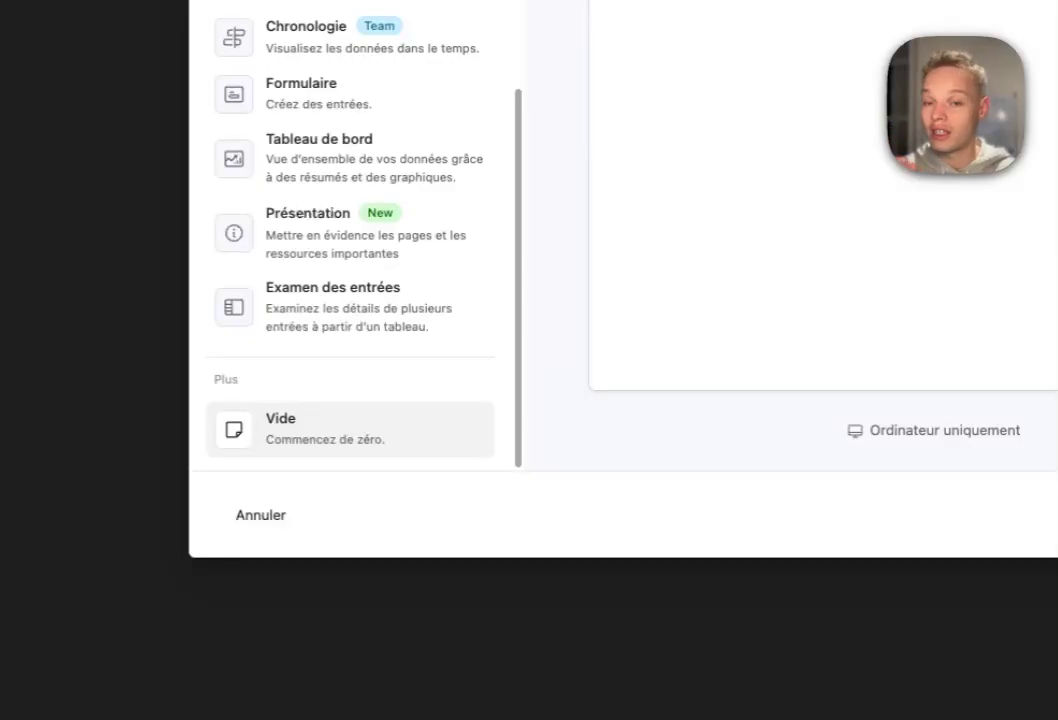
click(820, 453)
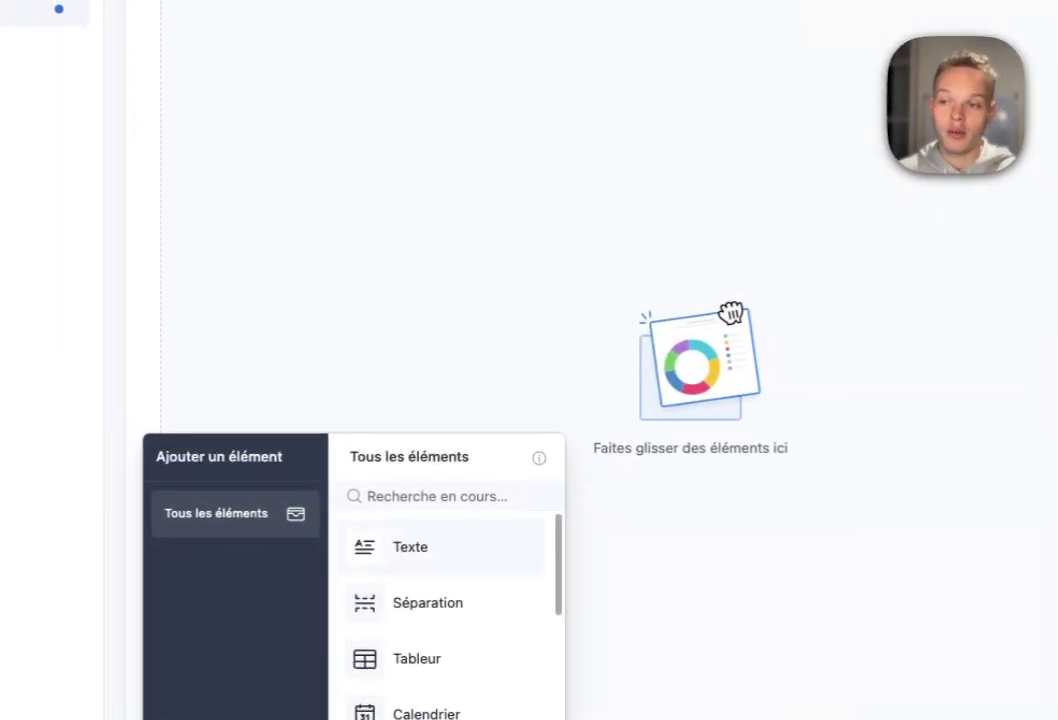
- Add a Texte block to the page with a Séparation below it
drag(390, 548, 516, 70)
drag(390, 603, 514, 248)
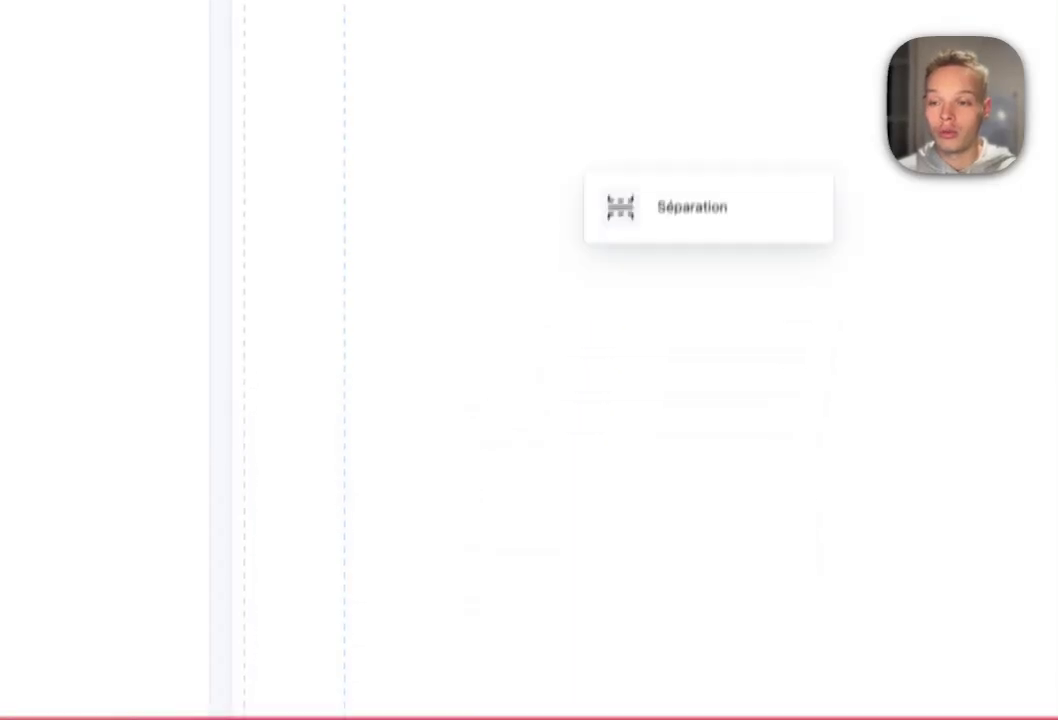
drag(620, 207, 640, 235)
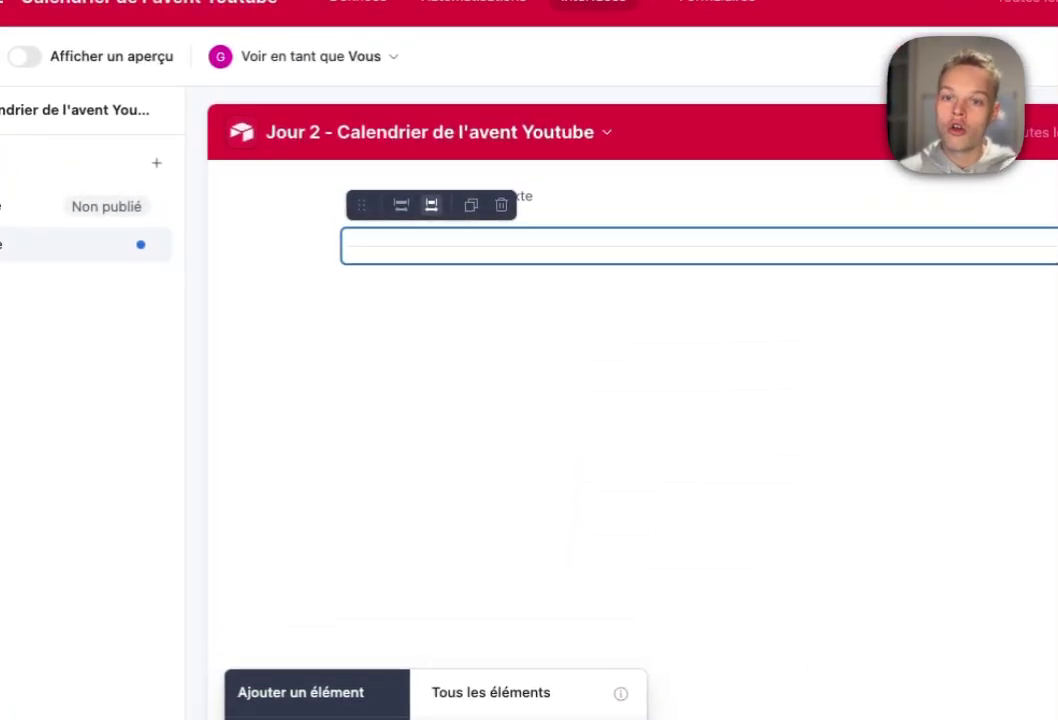
- Add an Article SEO record picker showing 'article sans nom' and check its record list
scroll(392, 532, down, 2)
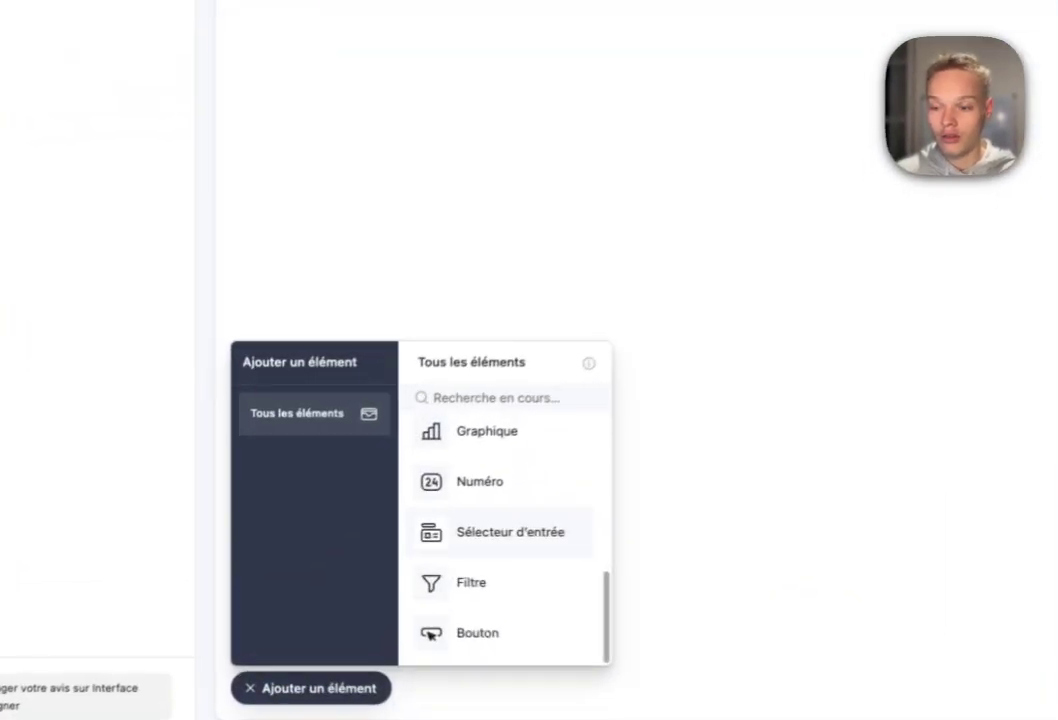
click(402, 536)
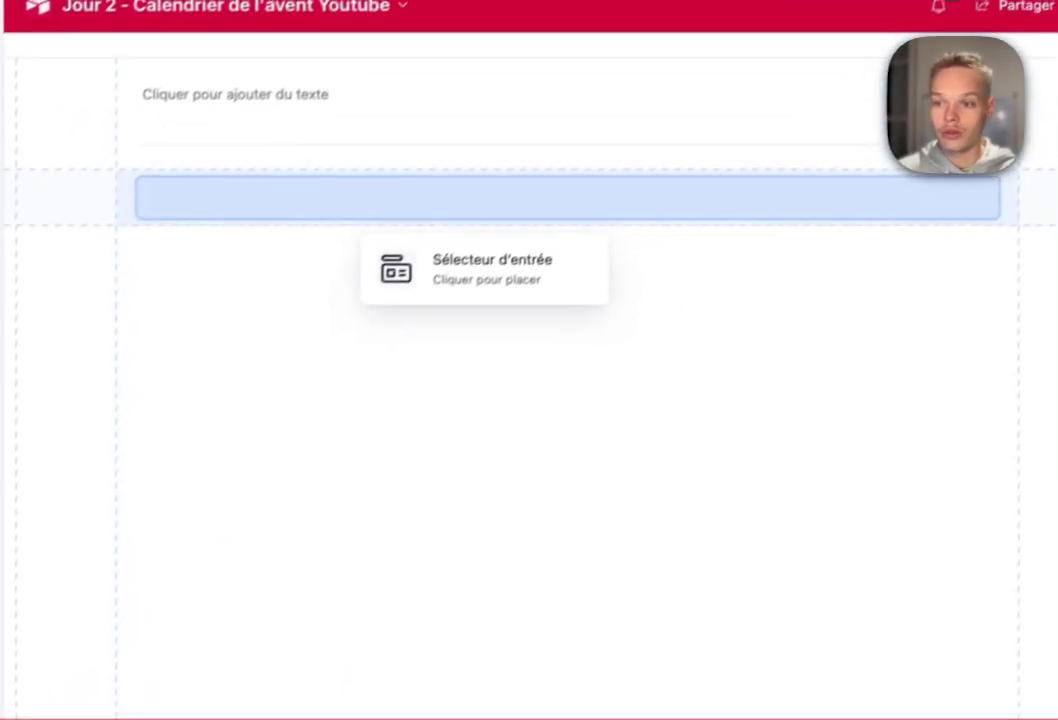
click(430, 232)
click(545, 223)
click(545, 223)
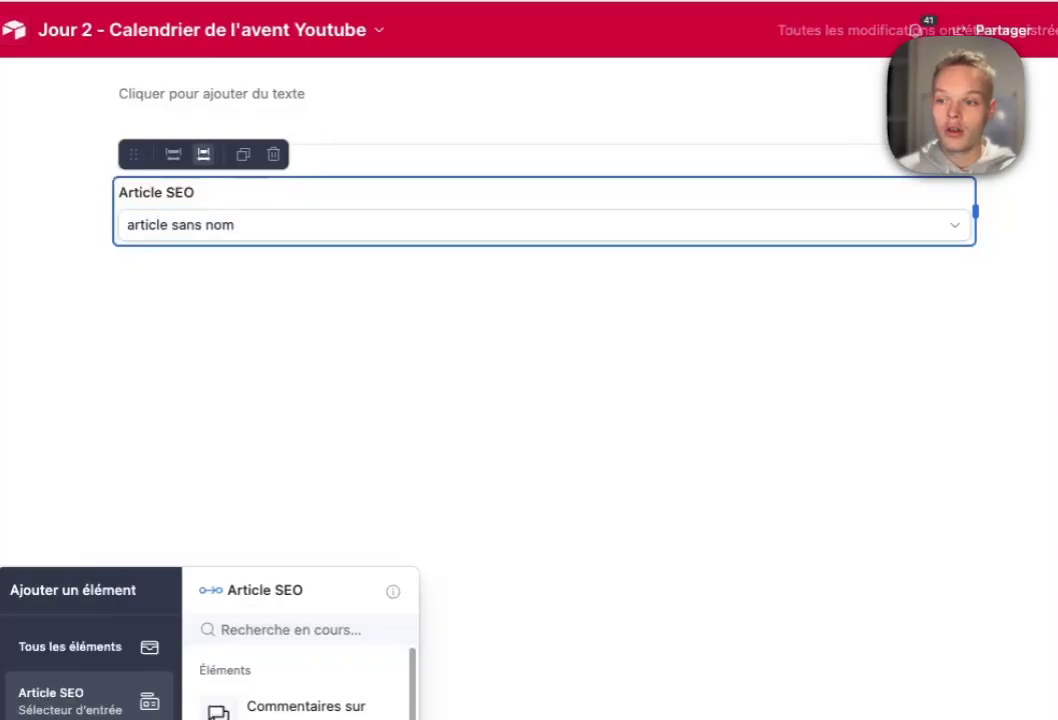
click(545, 223)
click(545, 224)
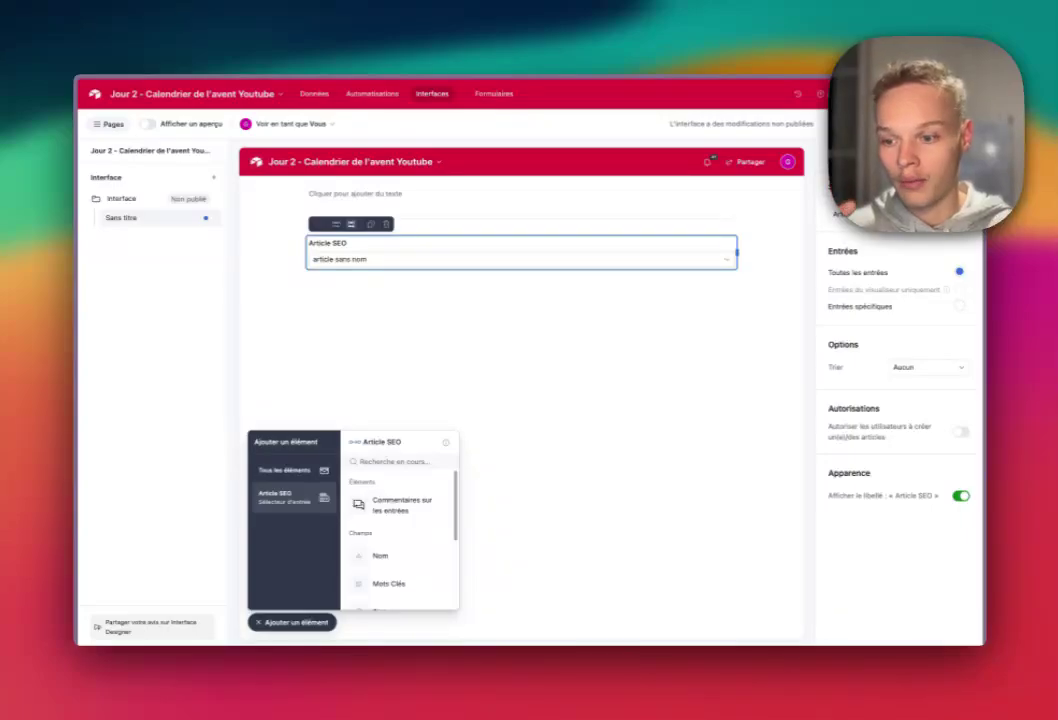
- Place Mots Clés and Status below the picker, with a Générer un article button beside Mots Clés
click(389, 513)
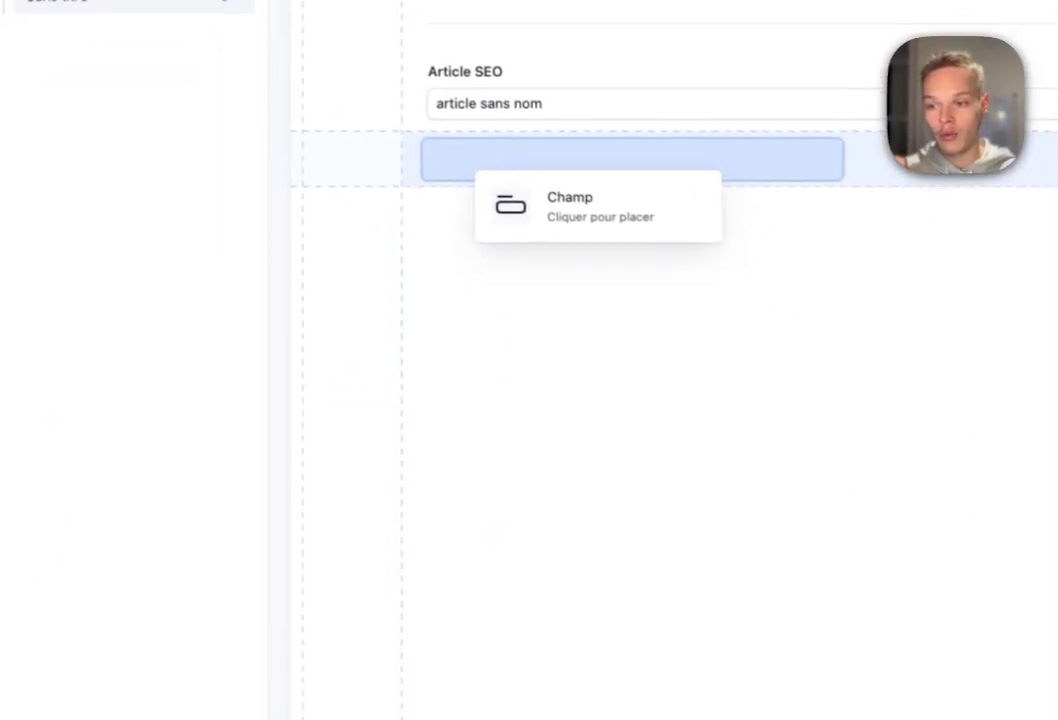
click(355, 288)
scroll(620, 590, down, 1)
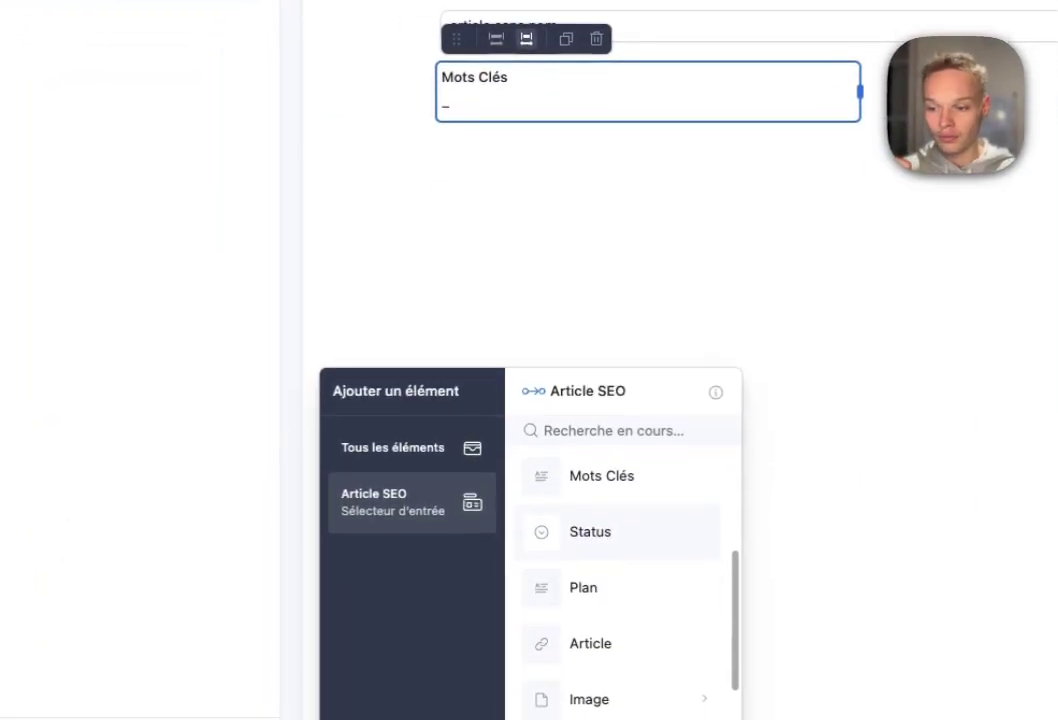
click(567, 531)
click(470, 160)
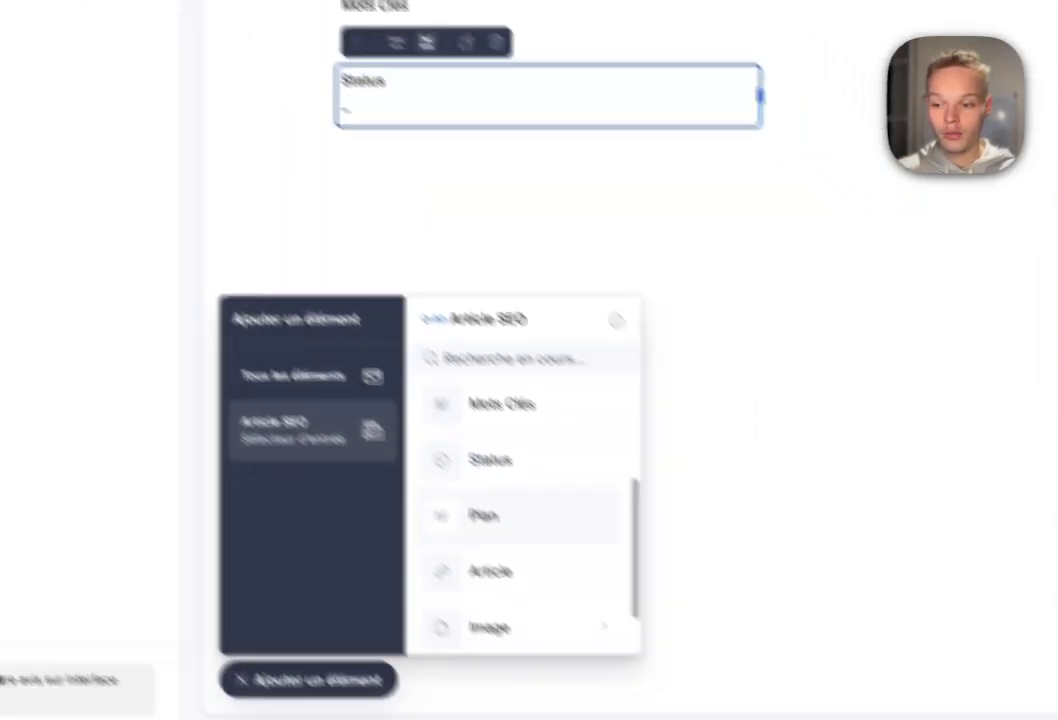
scroll(530, 518, down, 1)
click(530, 622)
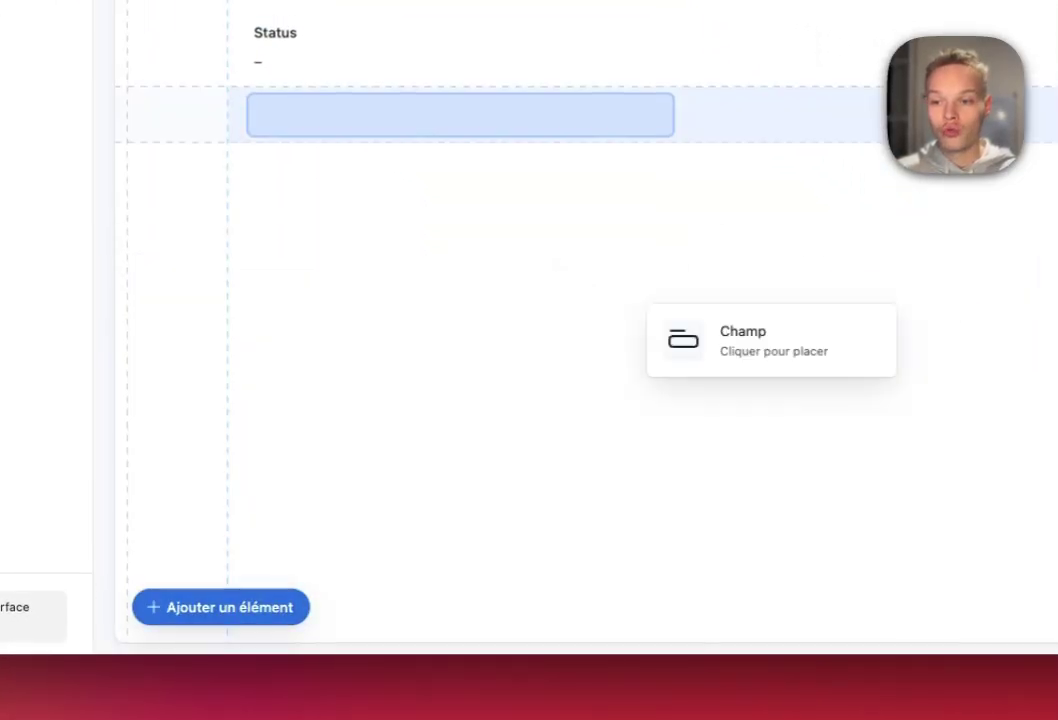
scroll(725, 365, up, 2)
click(802, 246)
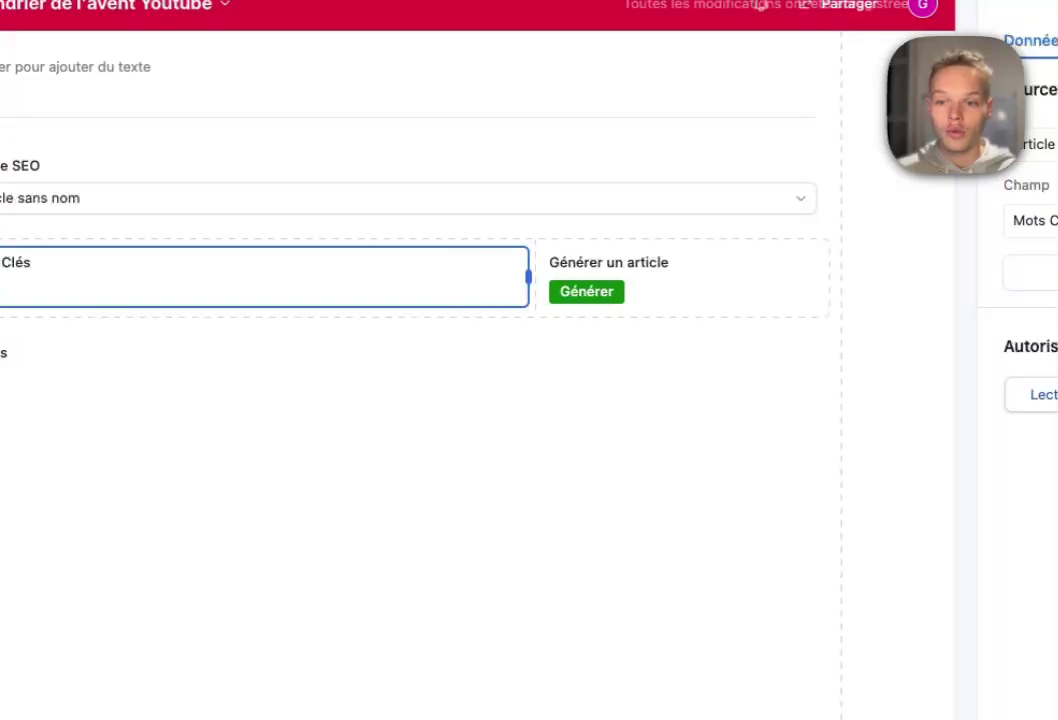
- Add the Article field beside Status, then choose the Plan field to add
click(172, 699)
click(170, 367)
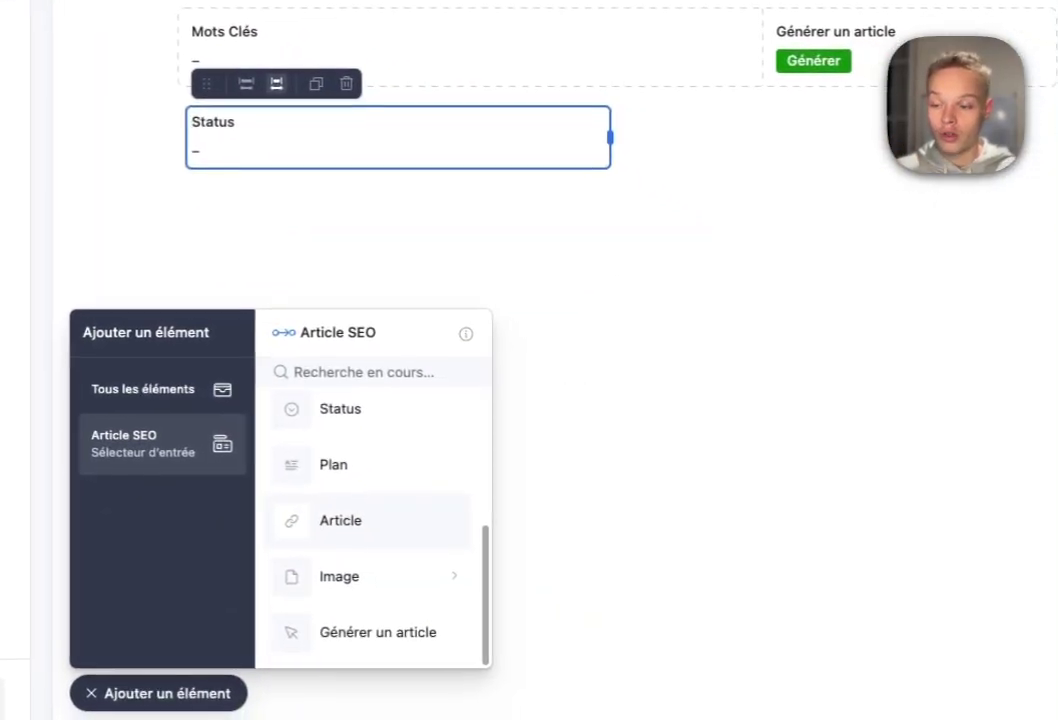
click(339, 548)
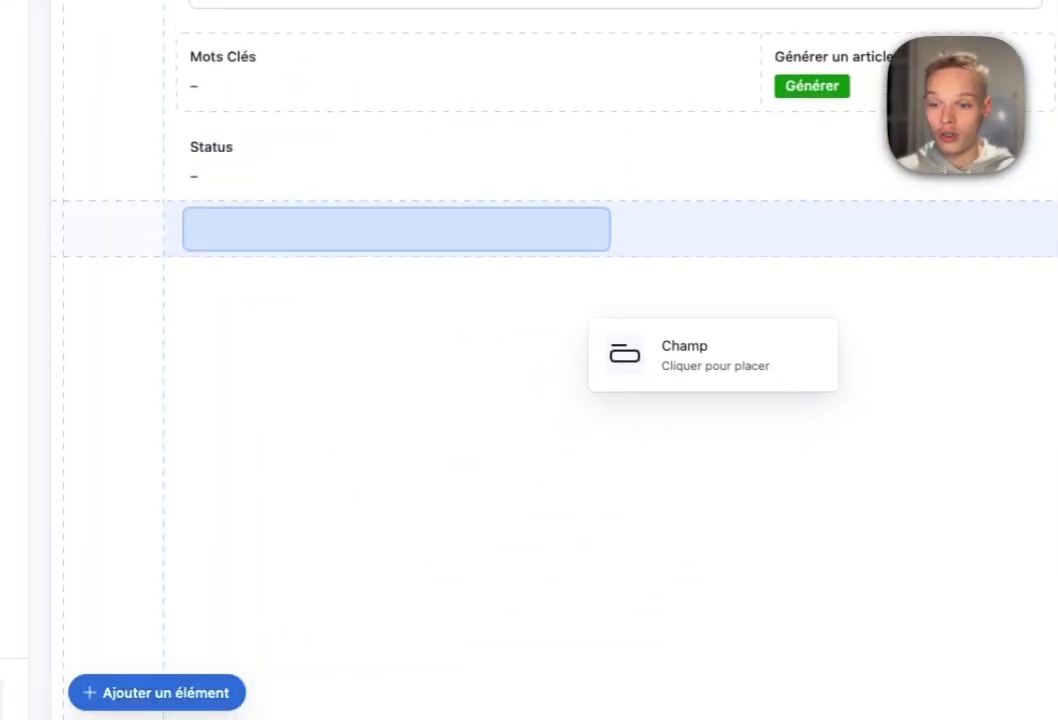
click(770, 150)
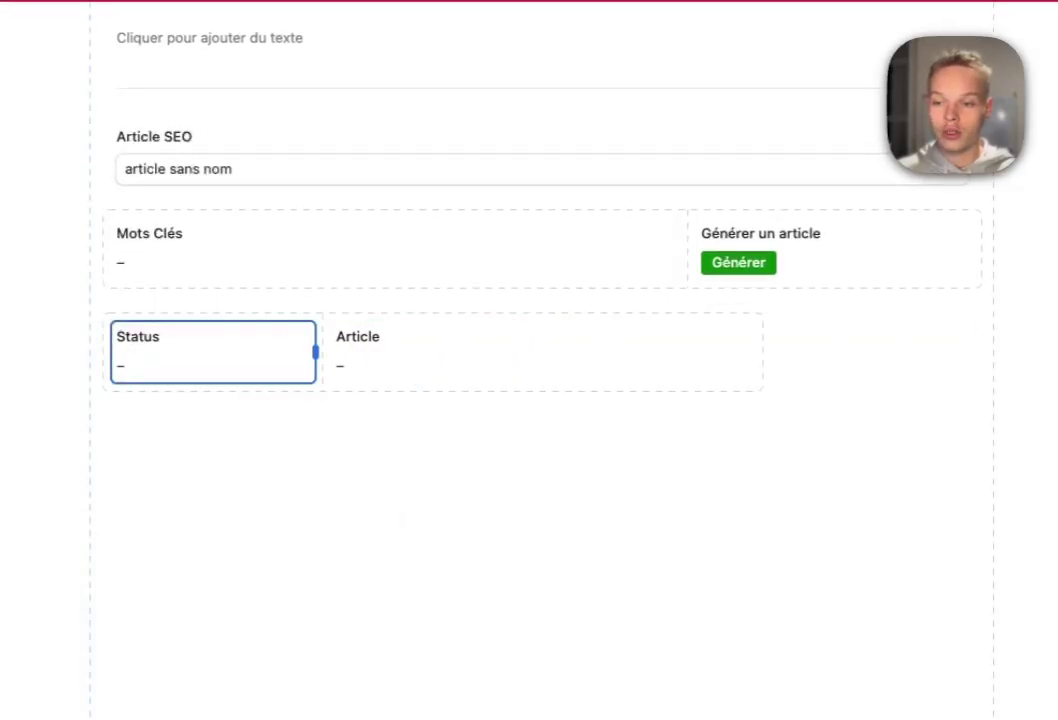
click(540, 351)
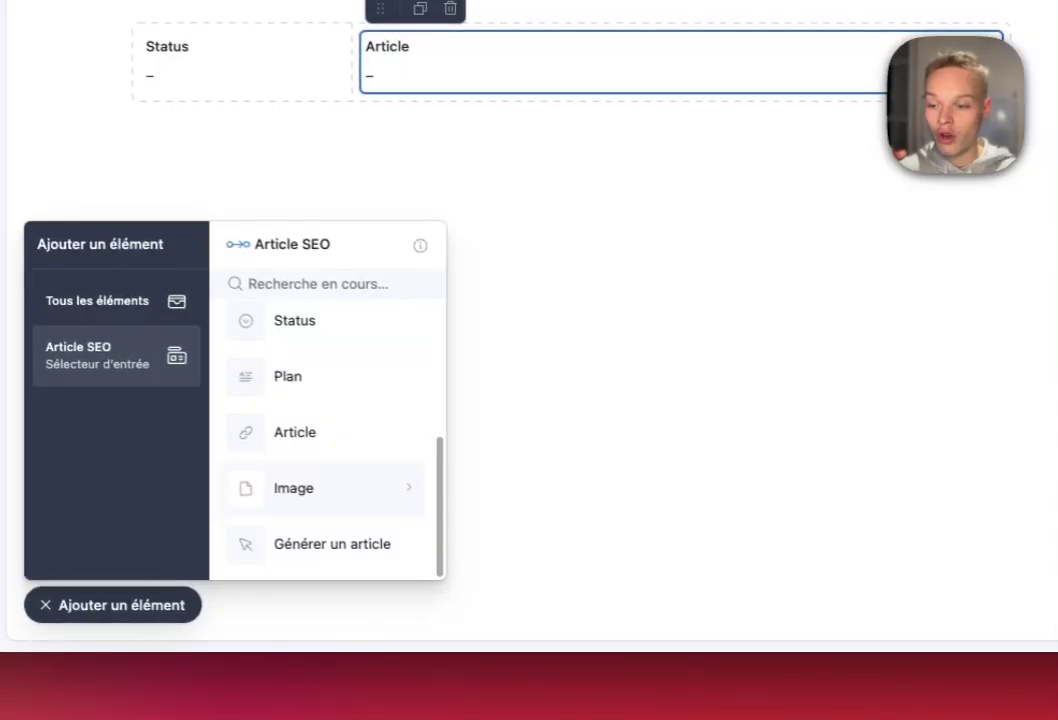
click(288, 407)
- Place Plan below Status and an Image carousel beside it, then close the element list
click(465, 325)
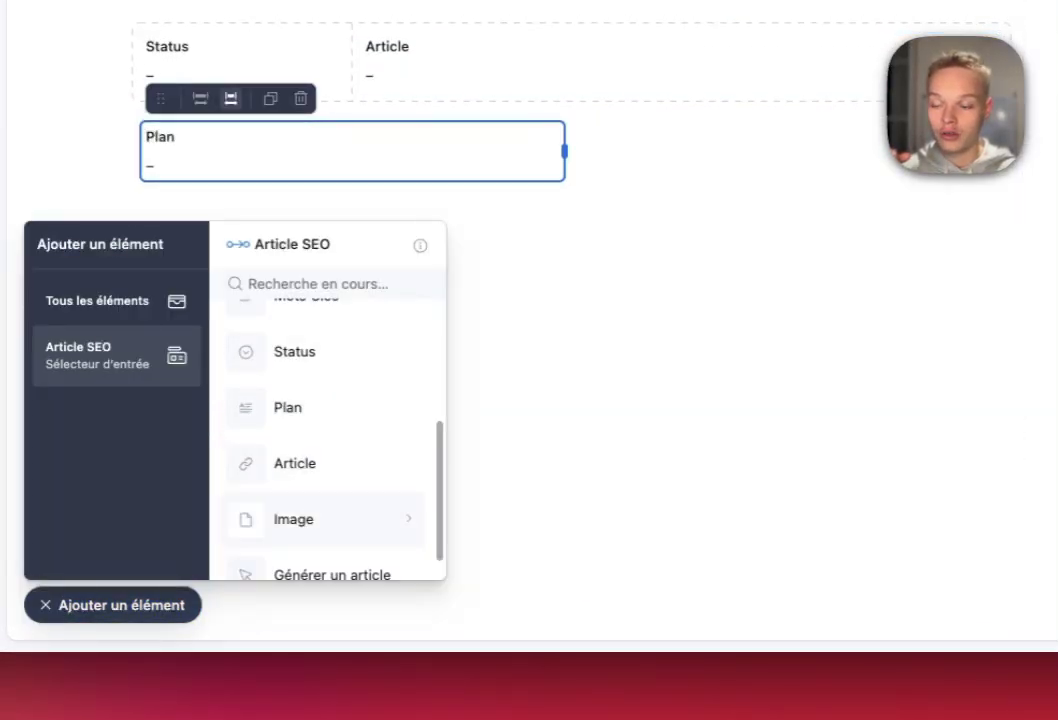
click(293, 519)
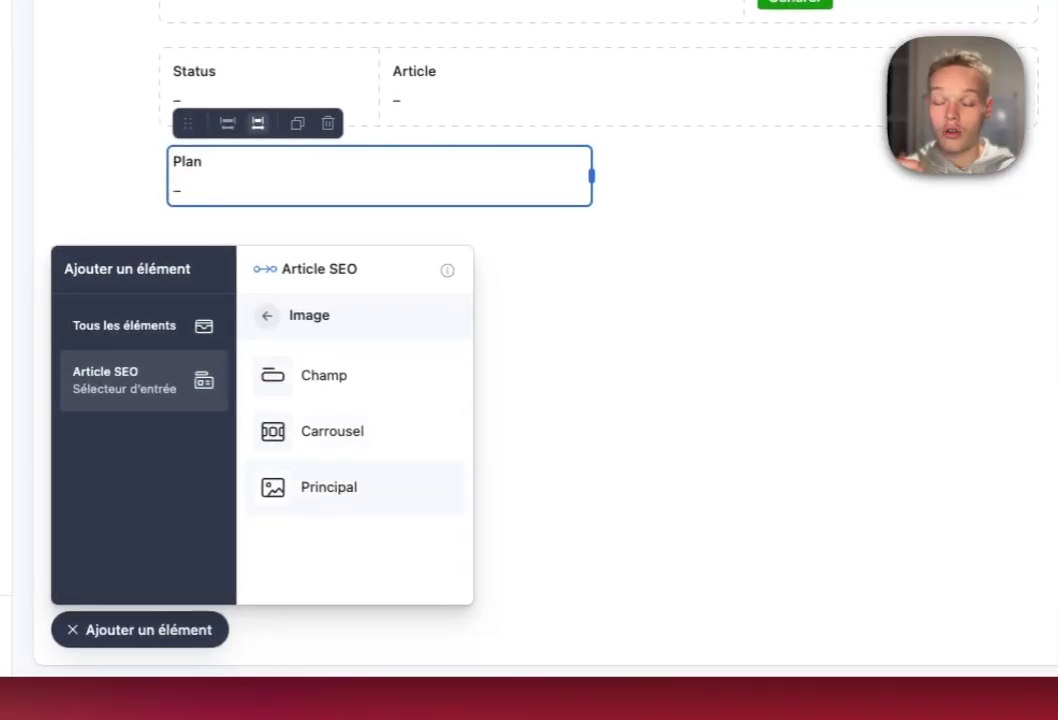
click(314, 431)
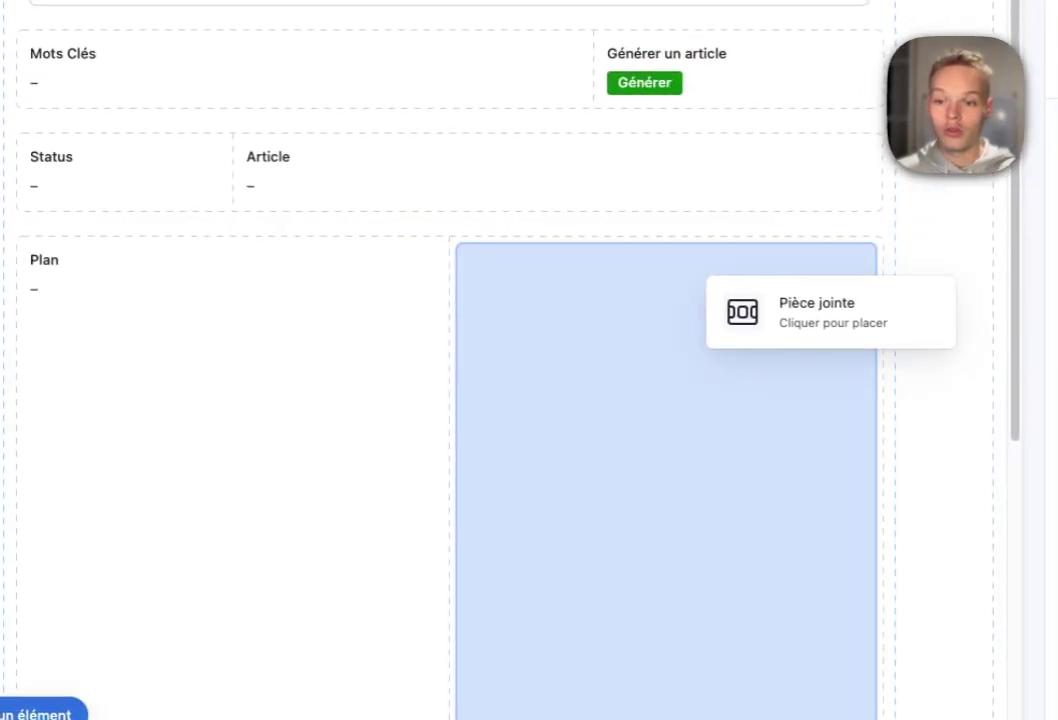
click(706, 278)
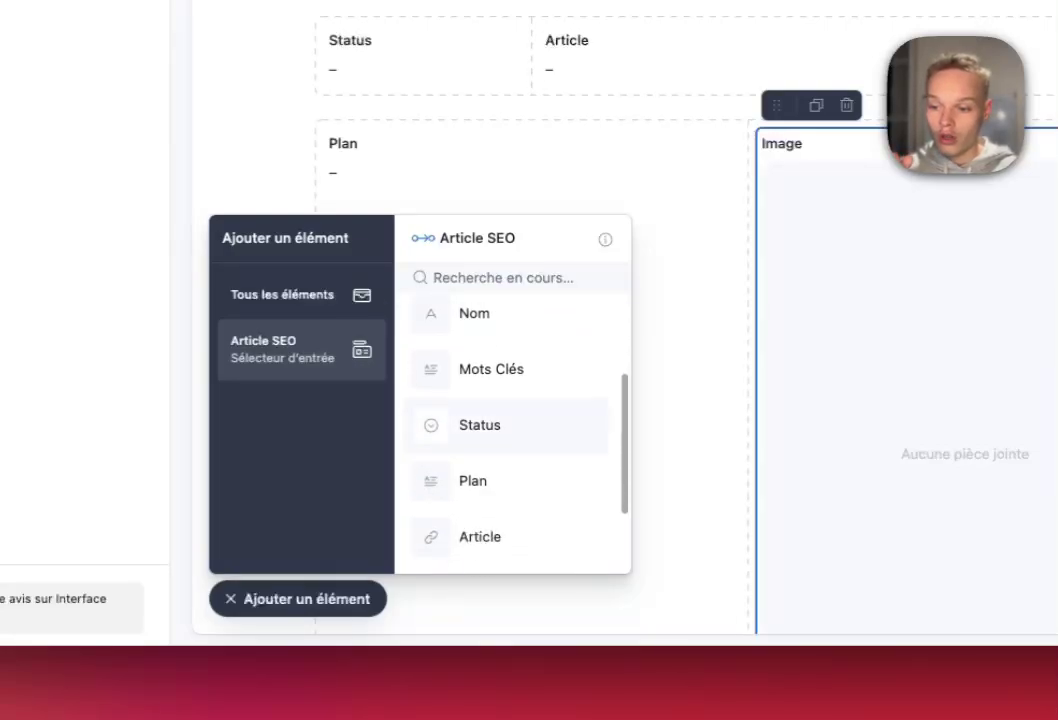
scroll(510, 430, down, 2)
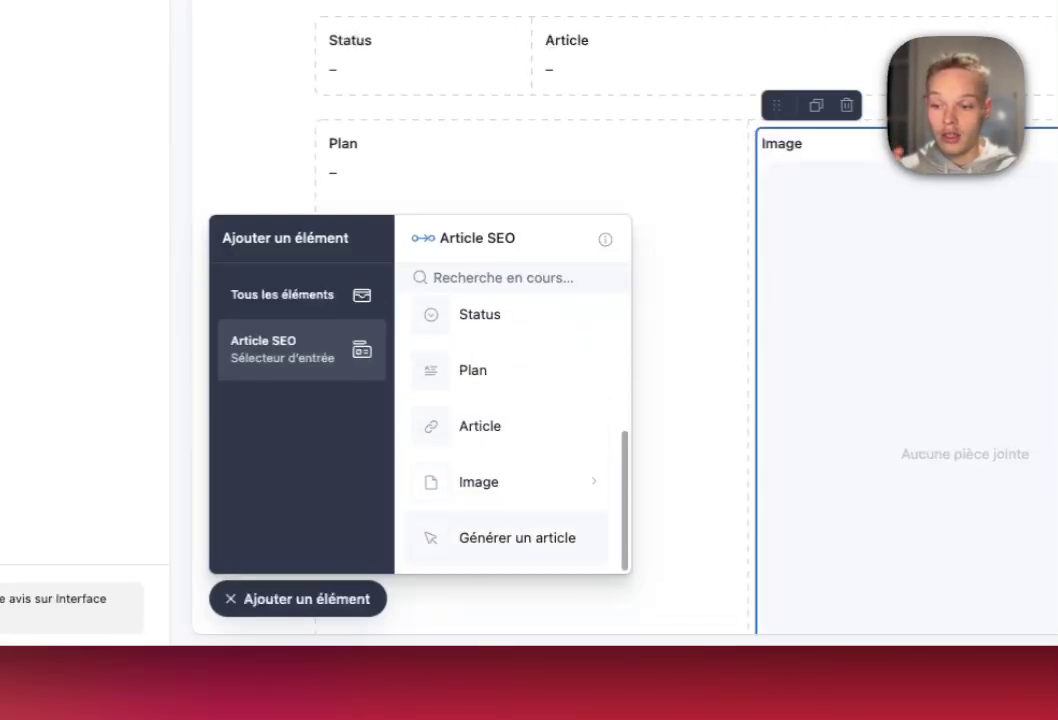
click(298, 599)
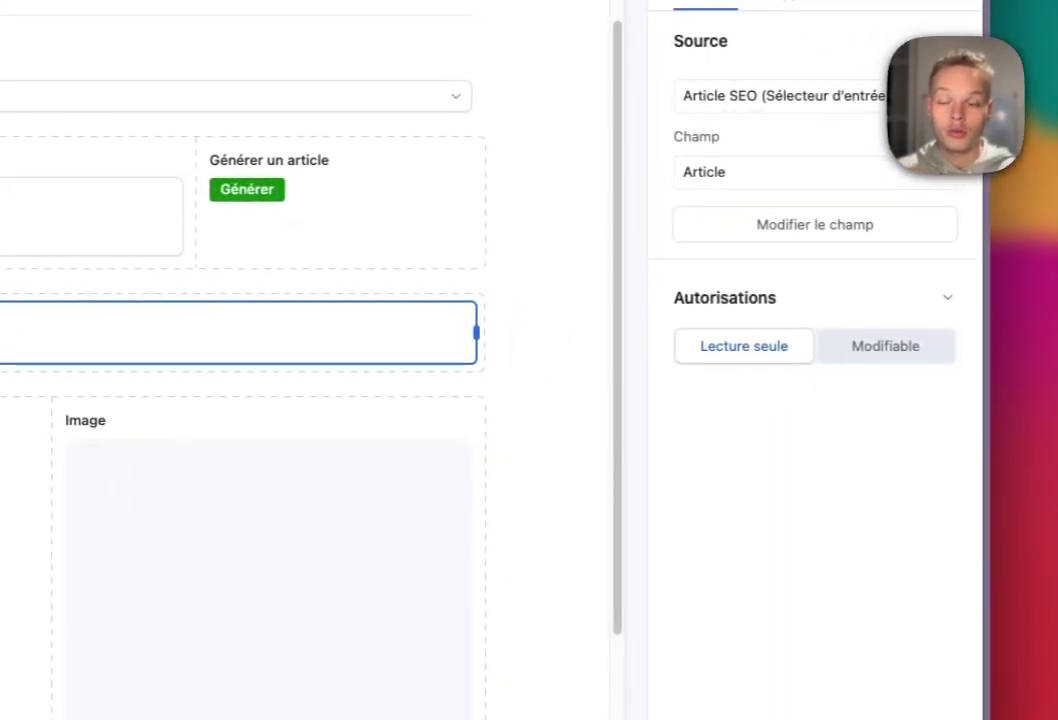
- Set the Article field's permission to Modifiable
click(884, 346)
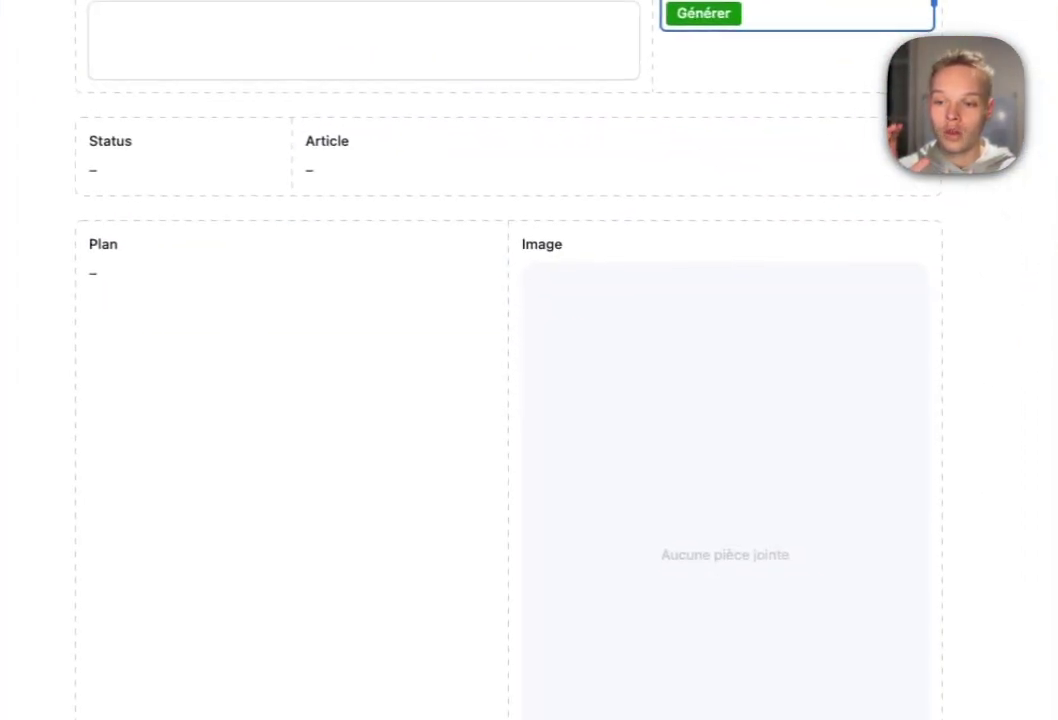
scroll(350, 240, up, 3)
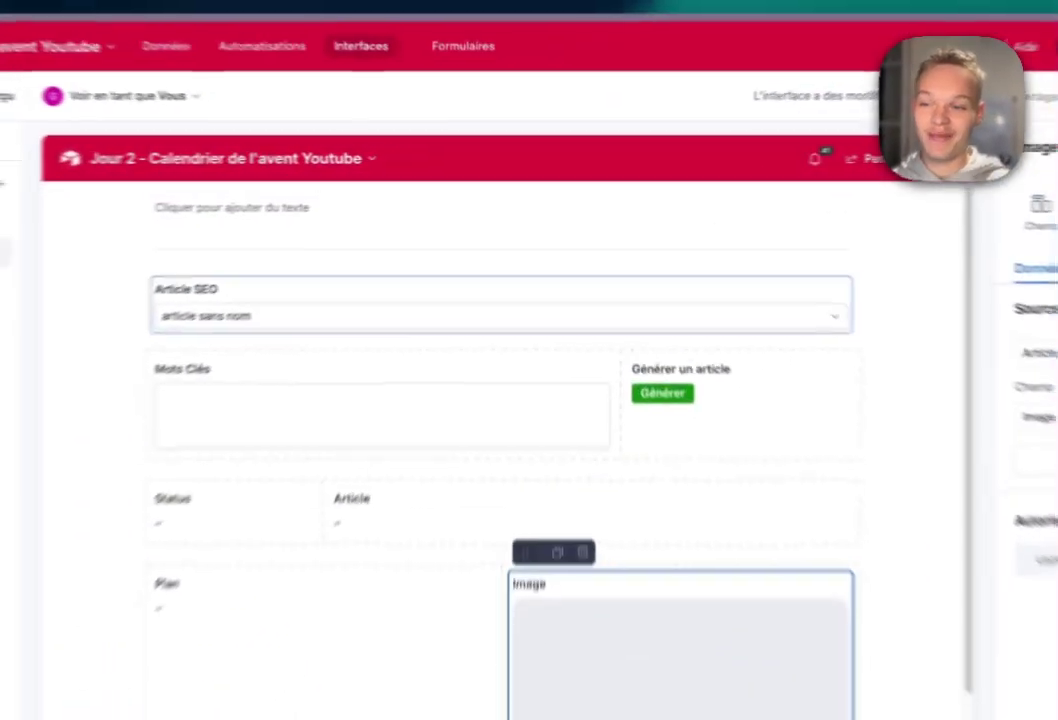
- Remove Status, Plan, Article and Image from the picker's new-article form, keeping Nom and Mots Clés
click(533, 250)
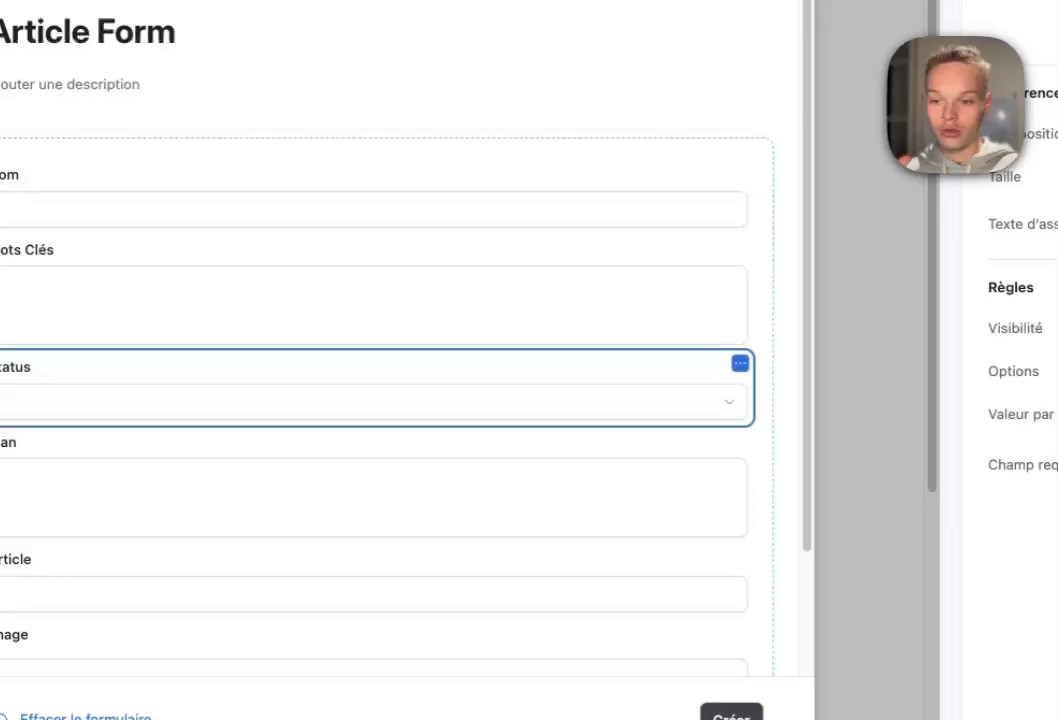
click(740, 363)
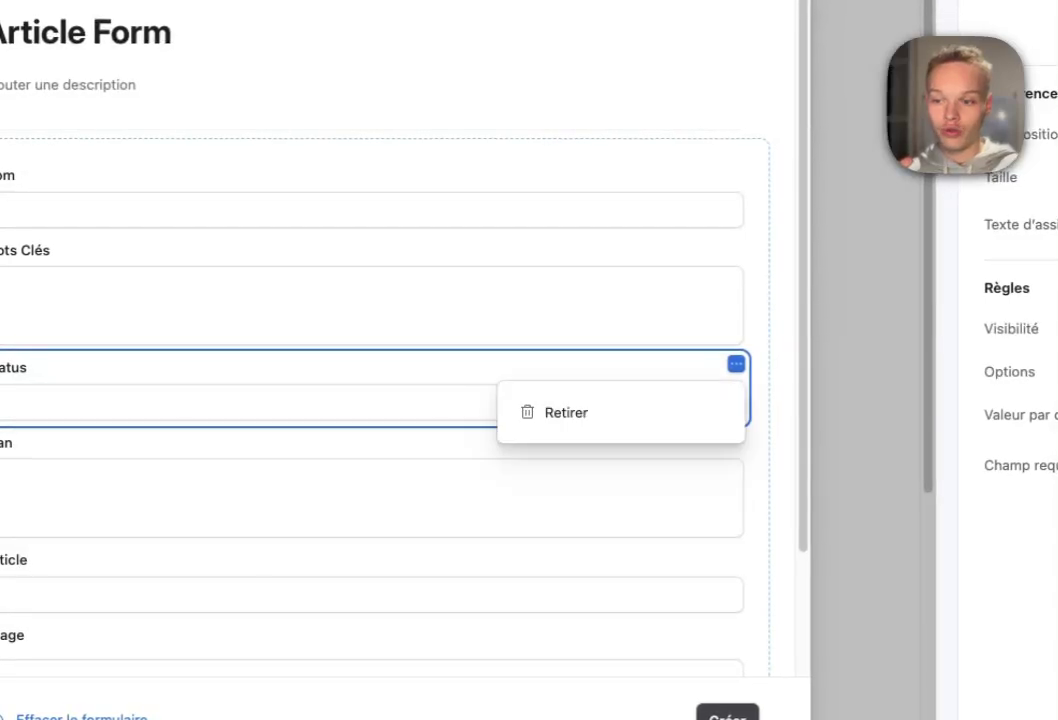
click(567, 413)
click(736, 364)
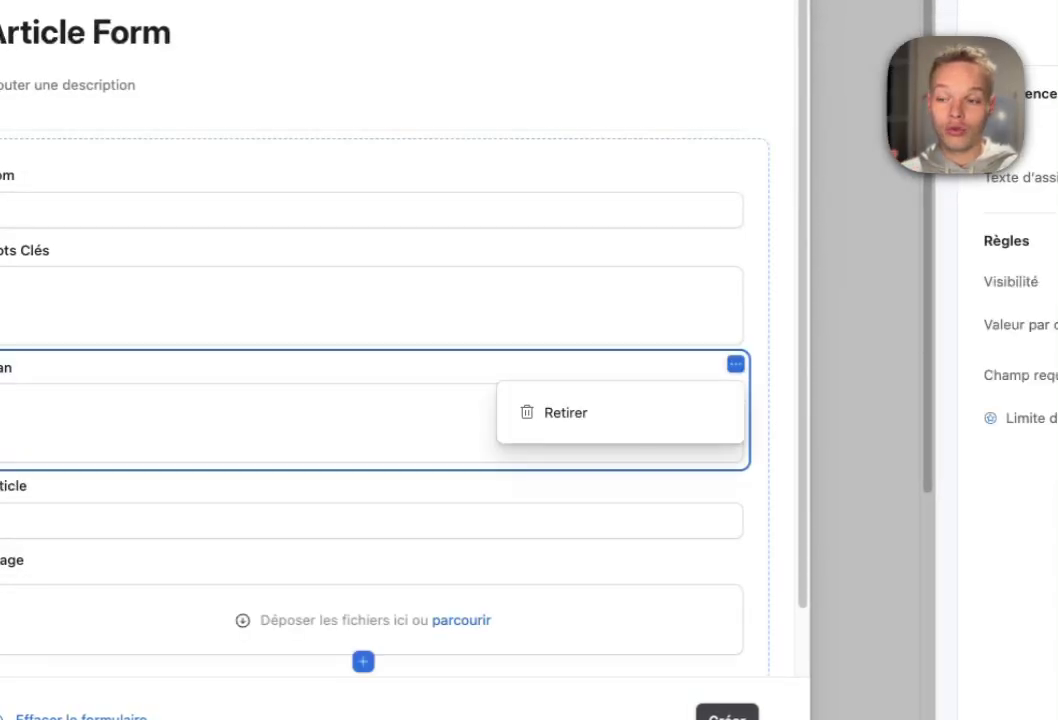
click(566, 412)
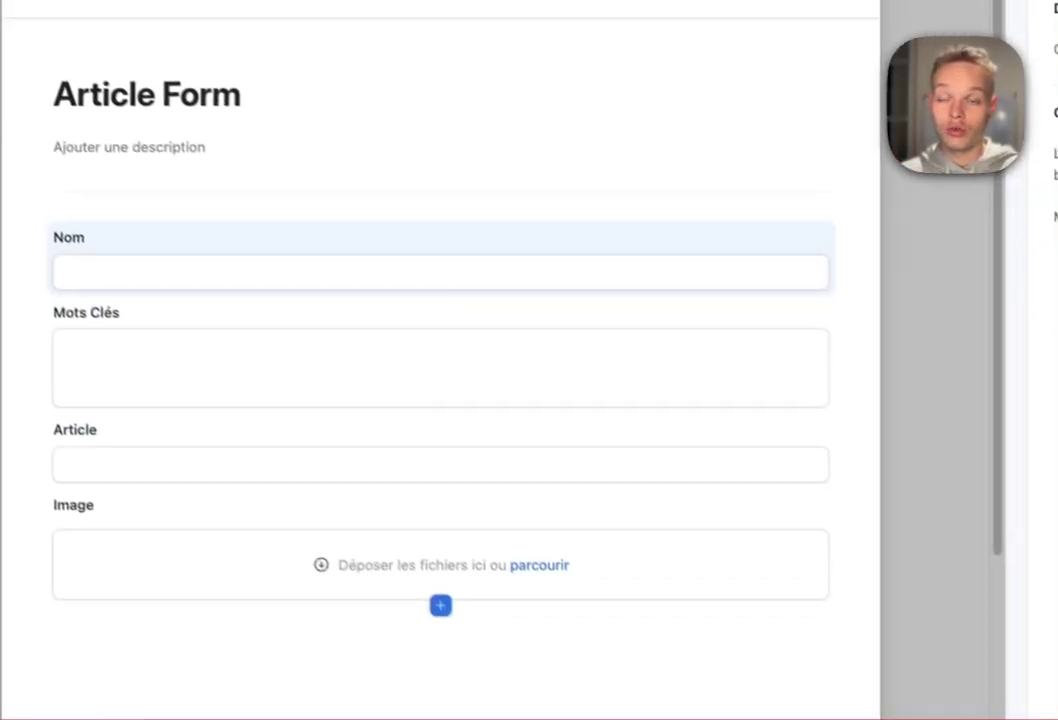
click(840, 443)
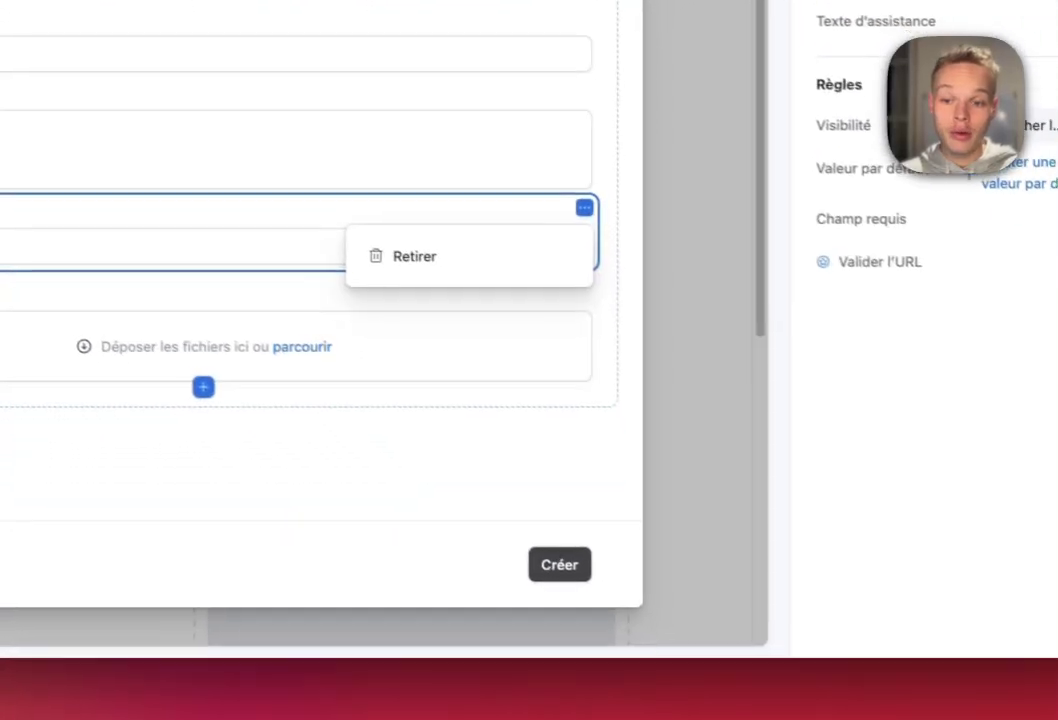
click(402, 245)
click(571, 196)
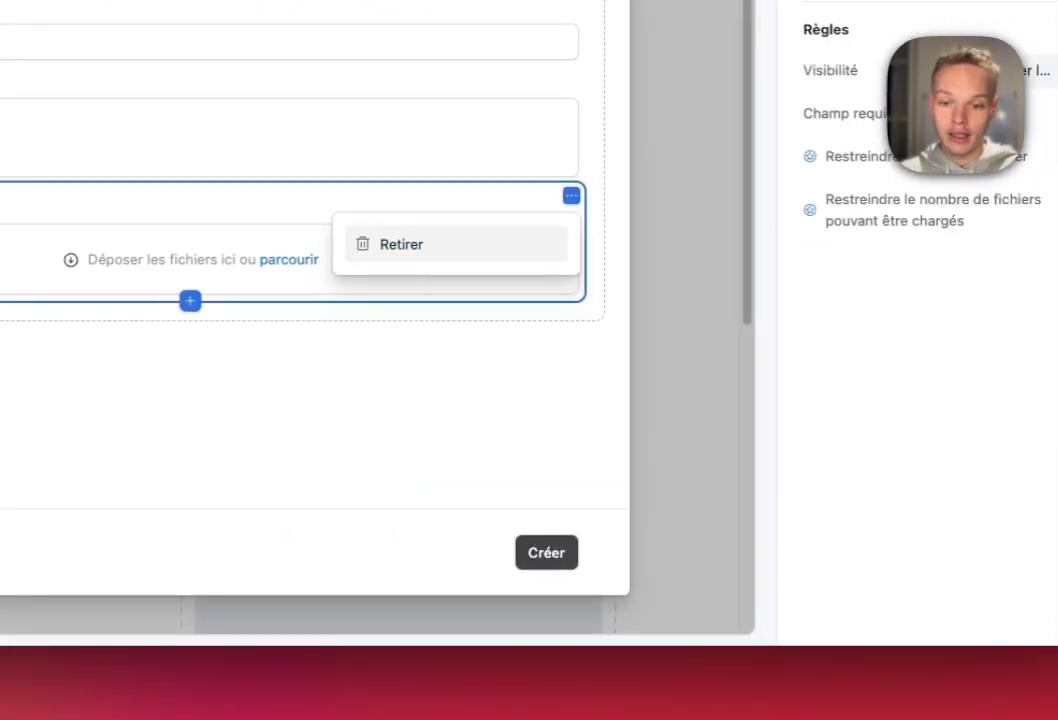
click(401, 244)
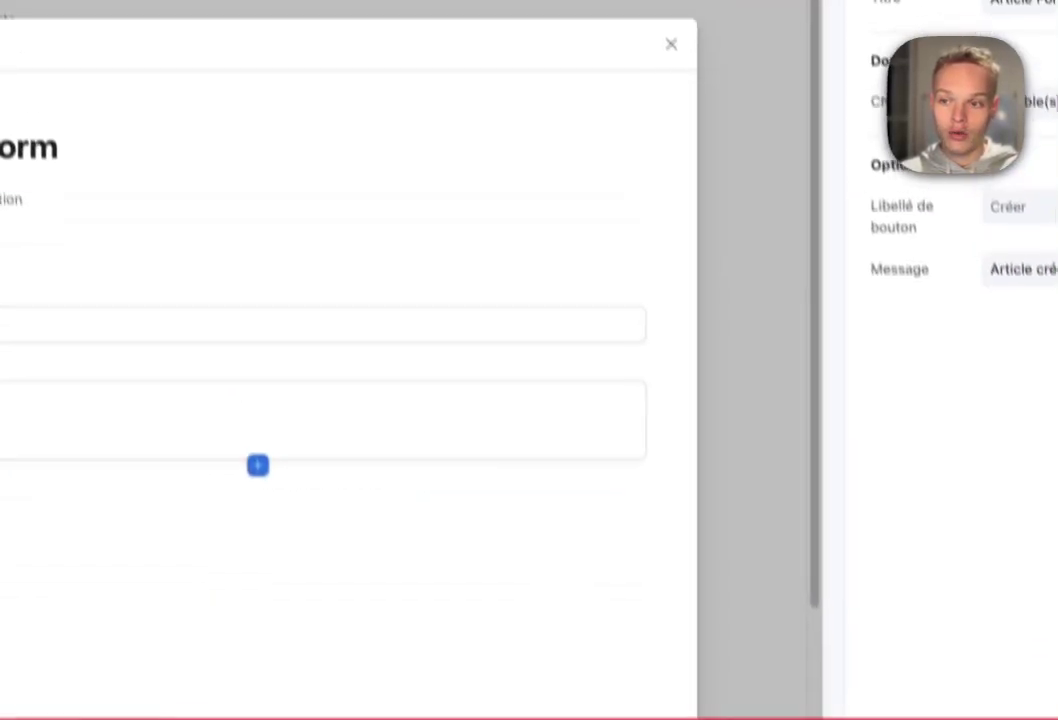
- Retitle the form 'Créer un article' and close it to return to the layout
key(super+a)
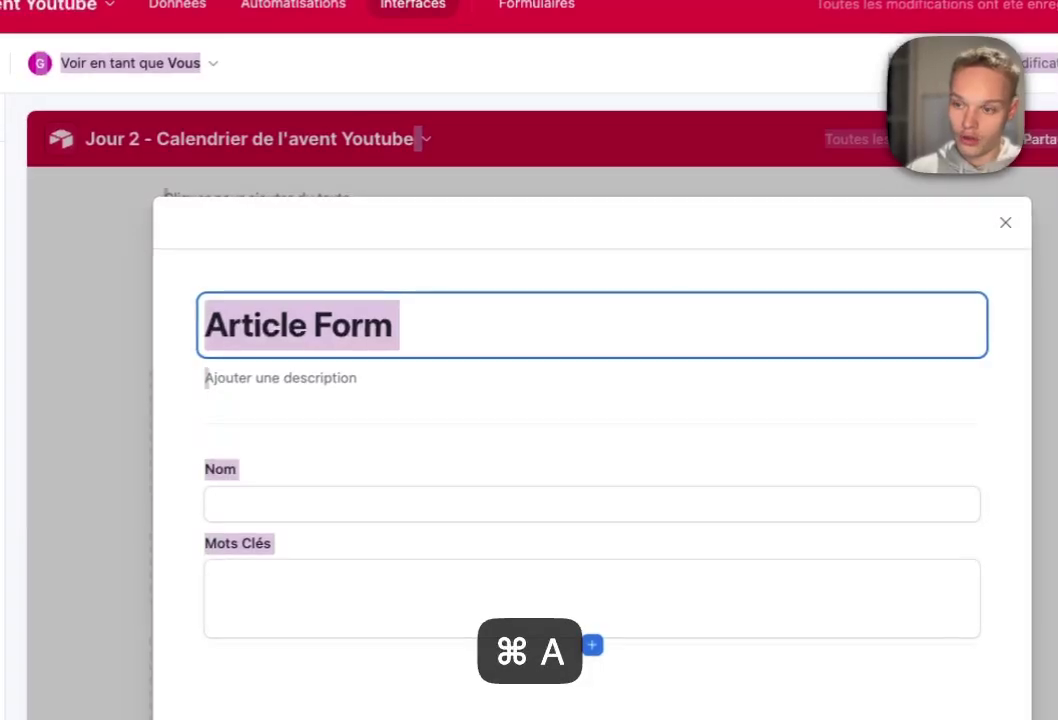
click(259, 284)
key(super+a)
text(Créer)
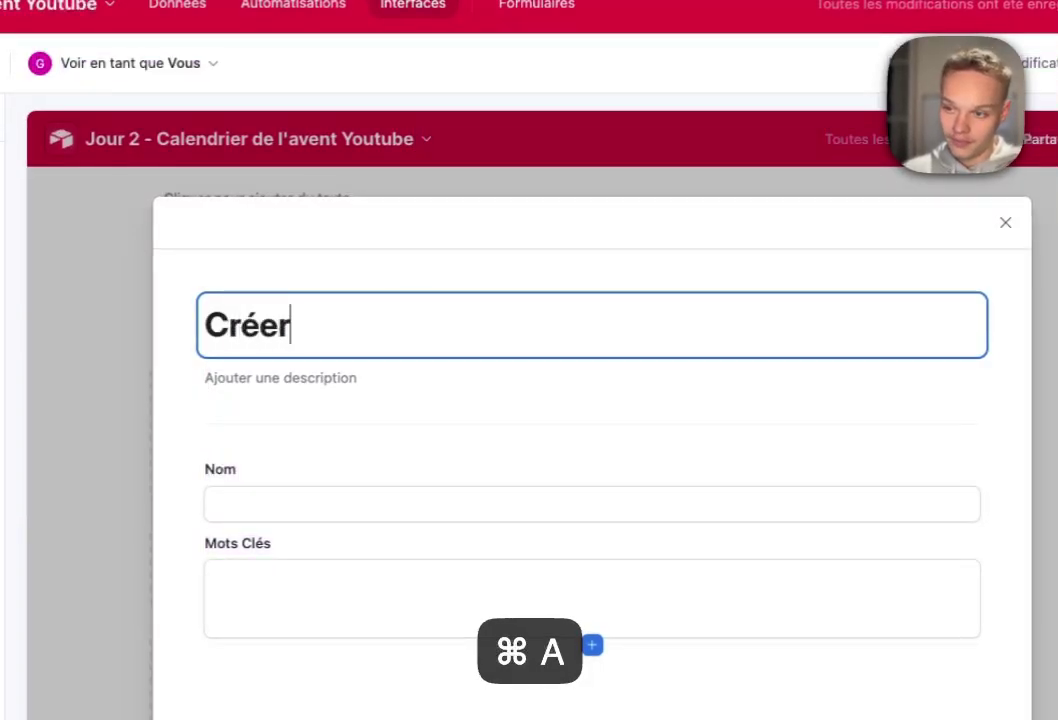
text( un arti)
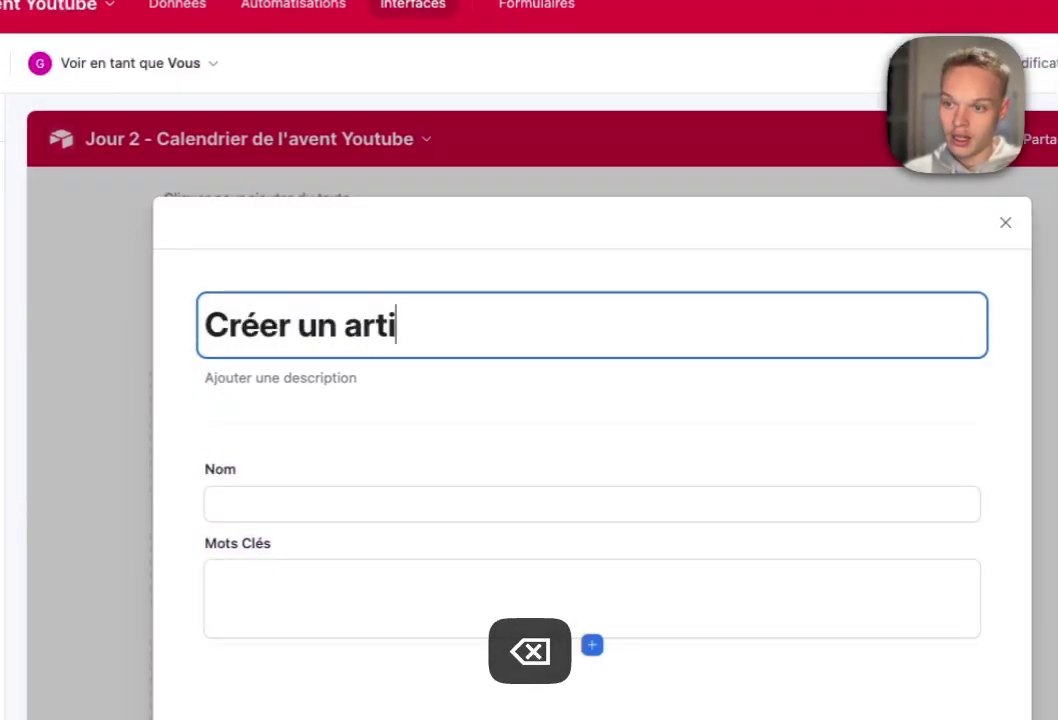
text(cle)
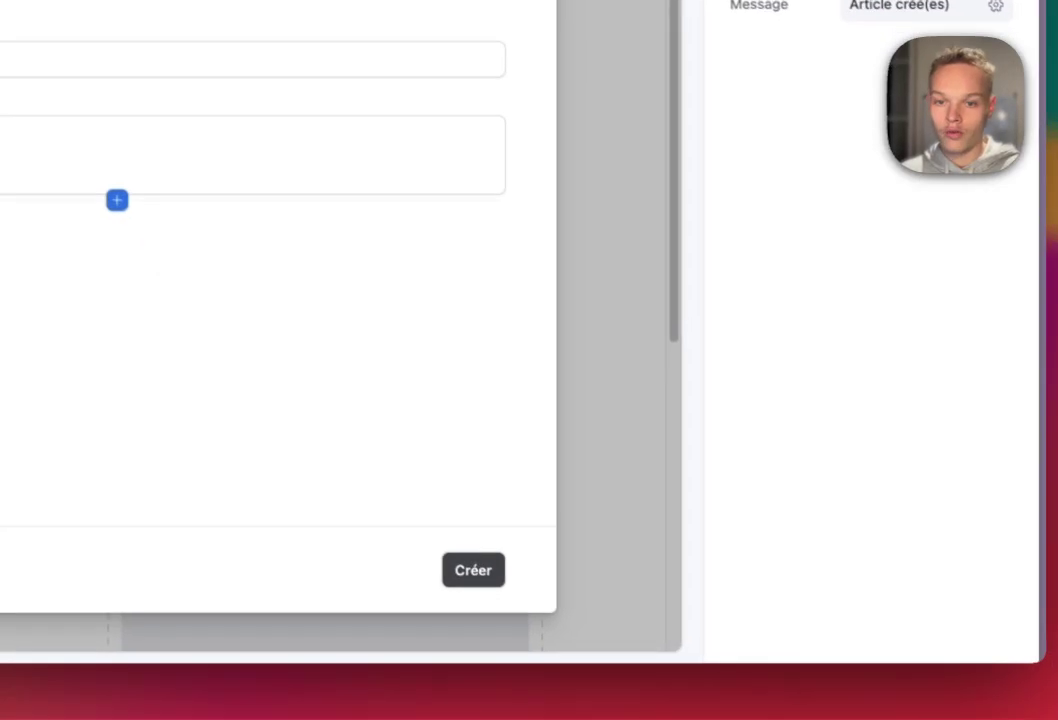
key(Return)
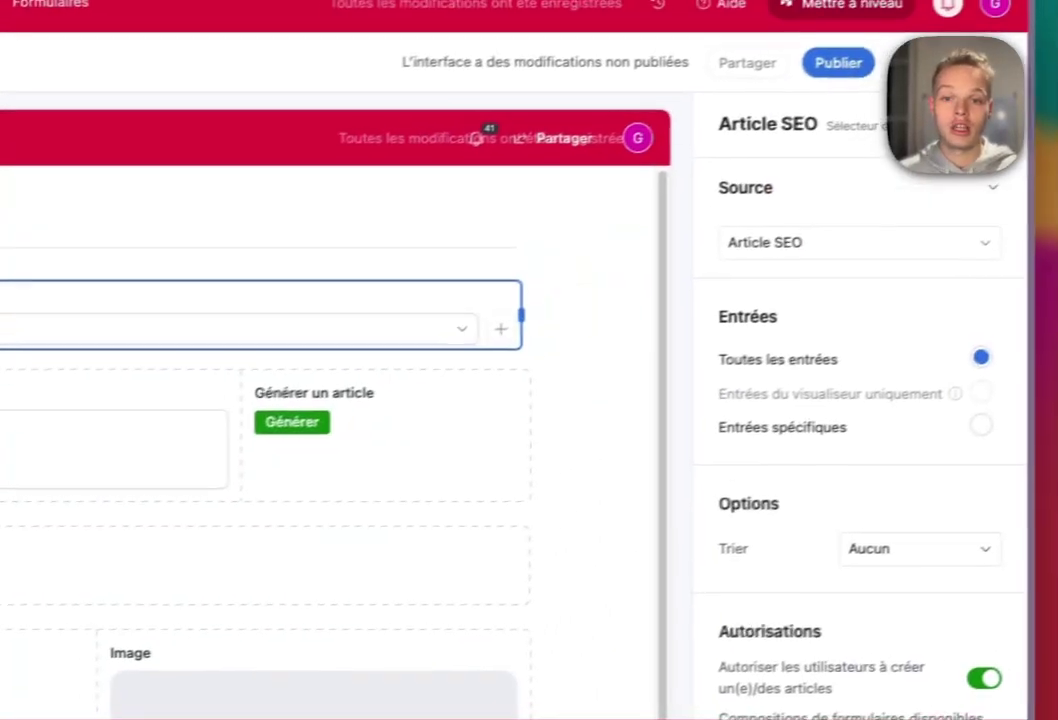
- Load the second 'article sans nom' record and open its Plan and Article Docs link
click(500, 328)
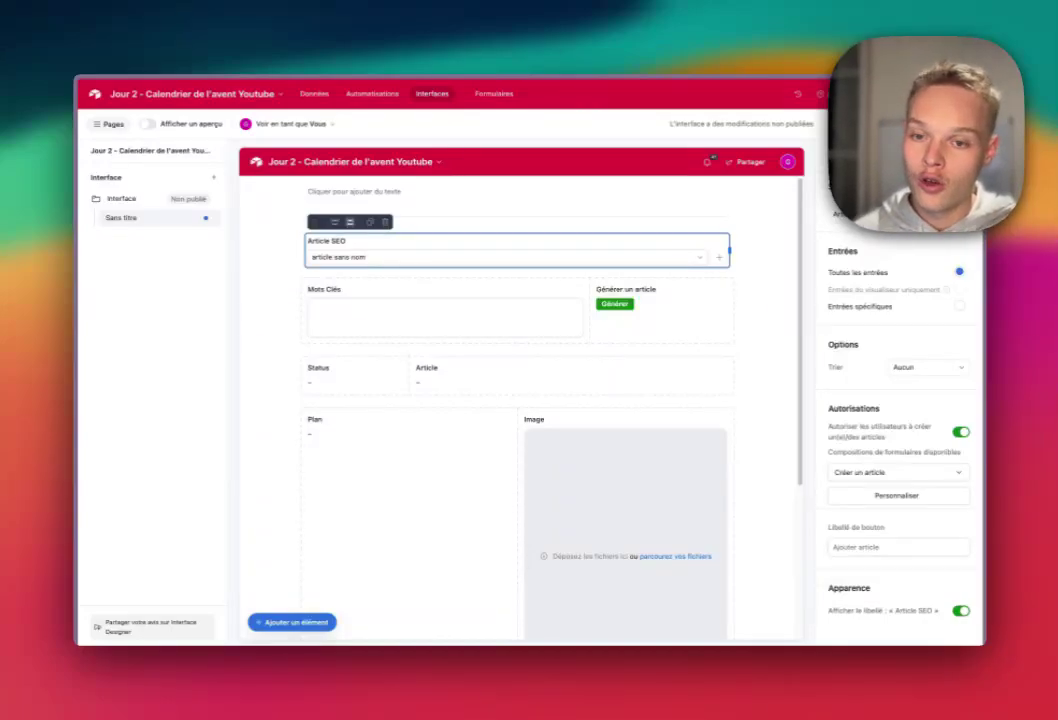
click(400, 257)
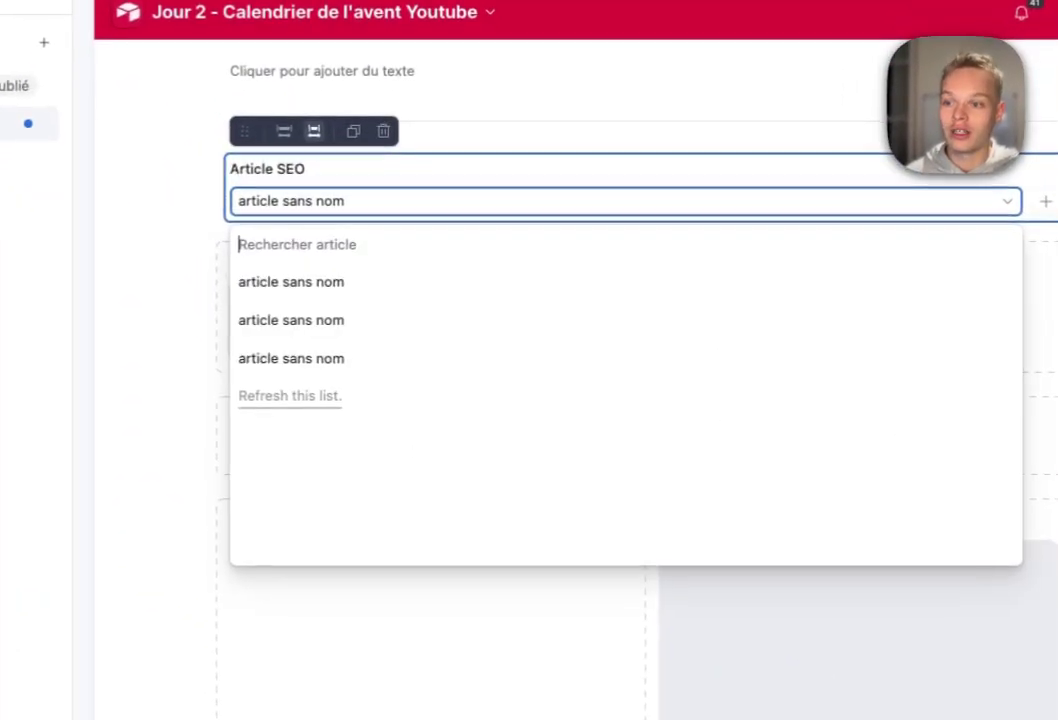
click(390, 317)
scroll(540, 455, down, 3)
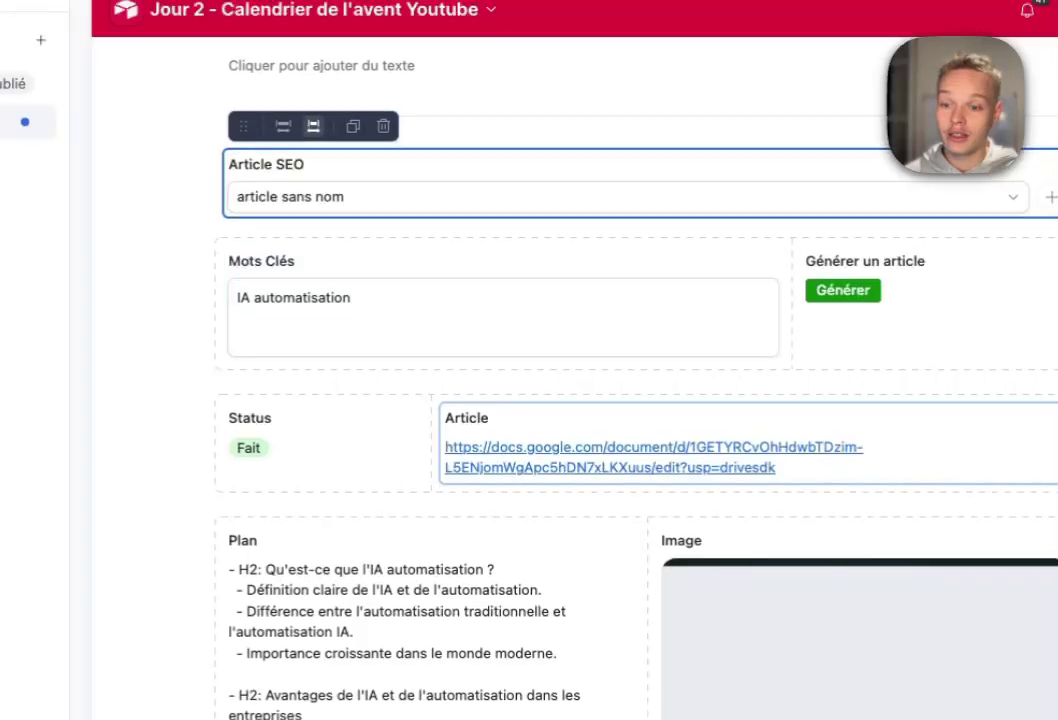
click(432, 440)
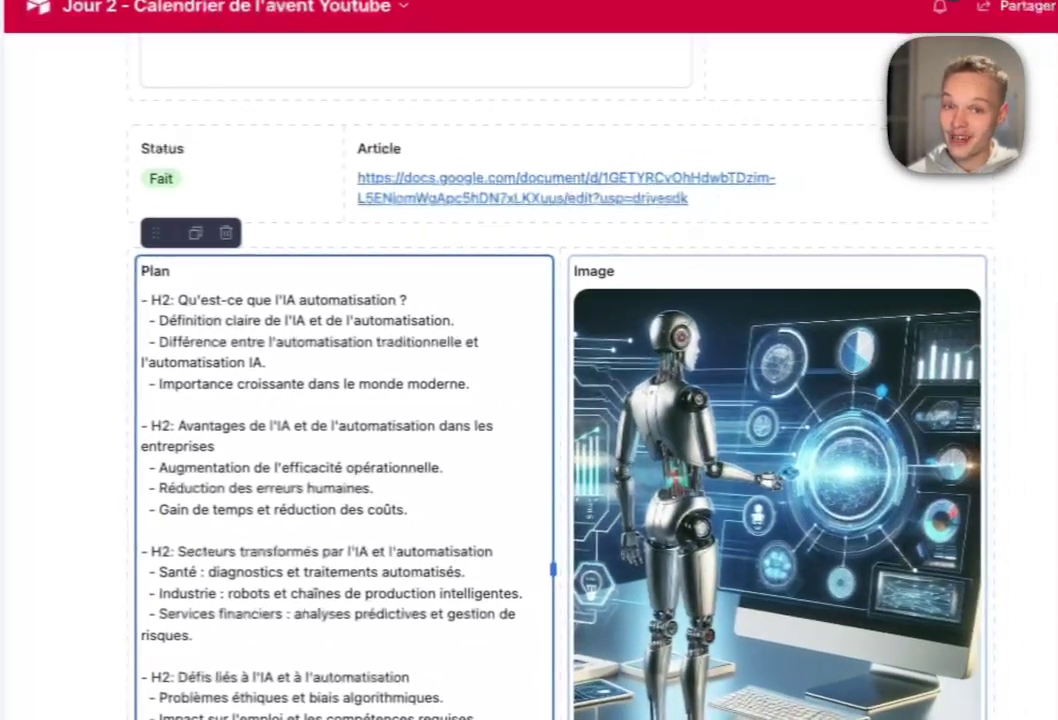
click(645, 190)
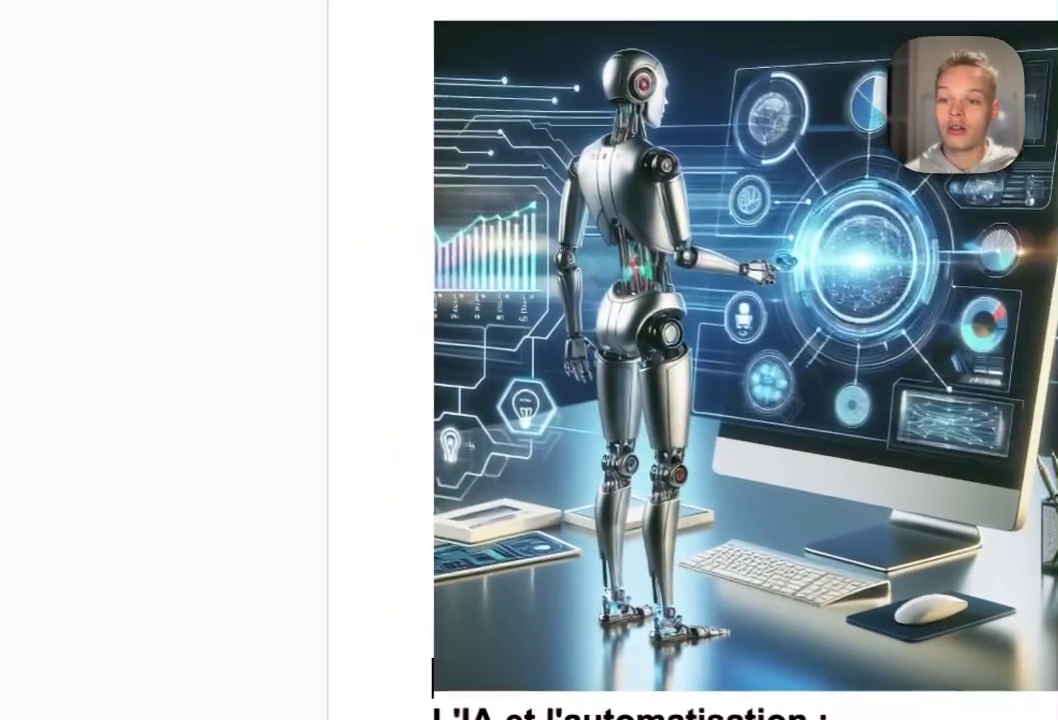
- Scroll through the generated Google Docs article to its FAQ and Conclusion, then back to the robot image
scroll(640, 380, down, 5)
scroll(680, 400, down, 3)
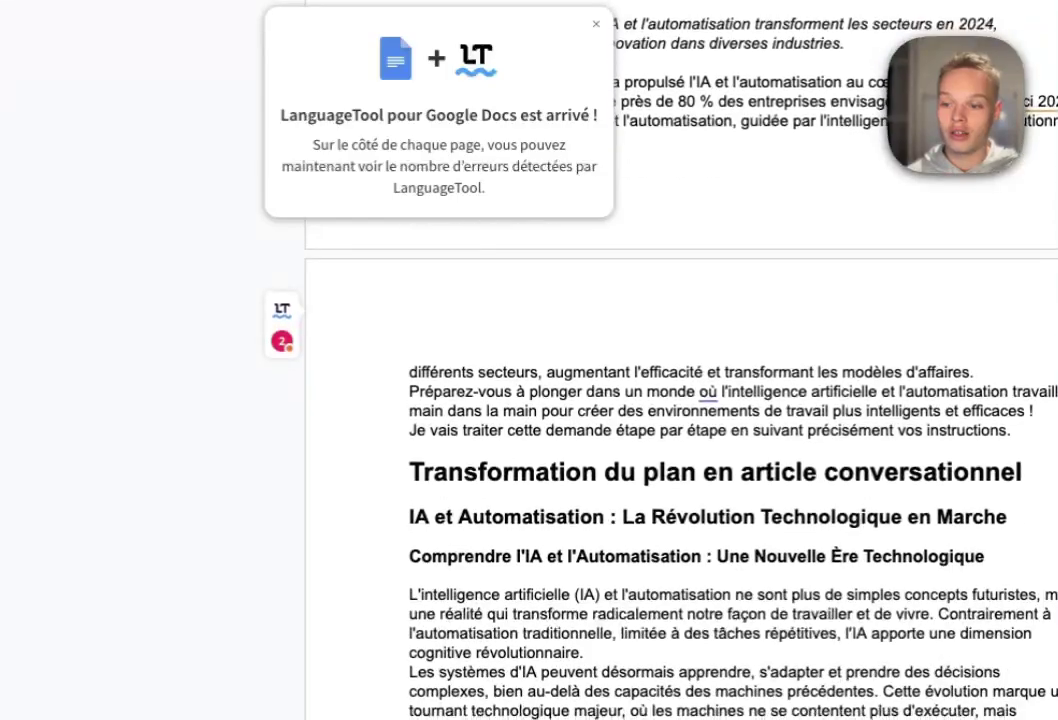
scroll(680, 400, down, 12)
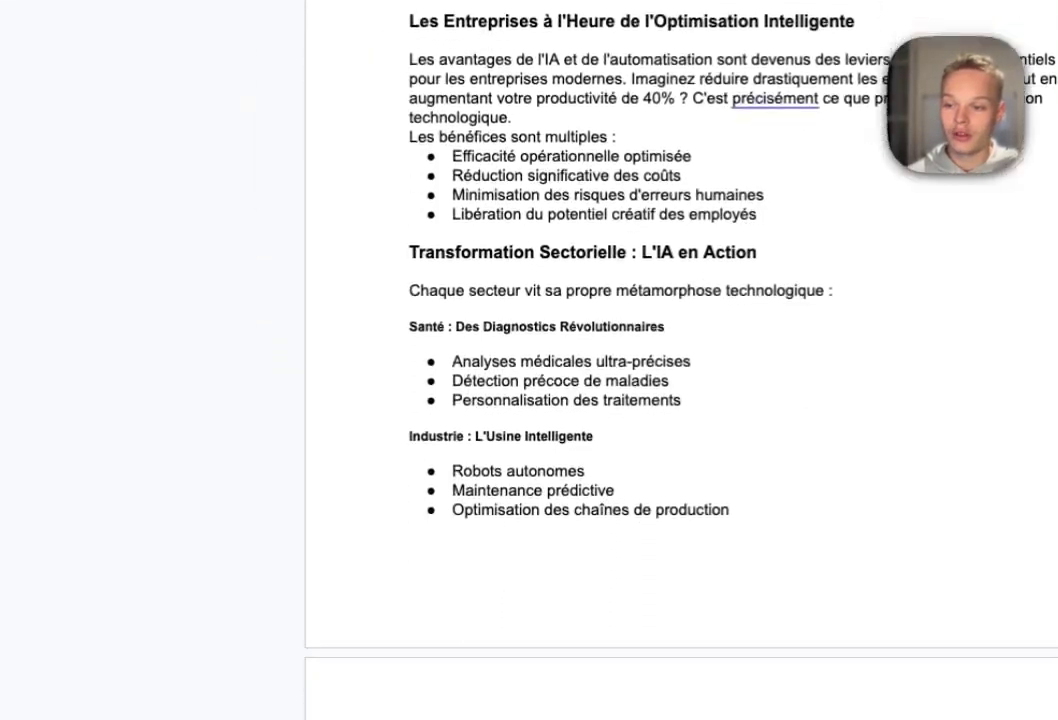
scroll(640, 400, down, 10)
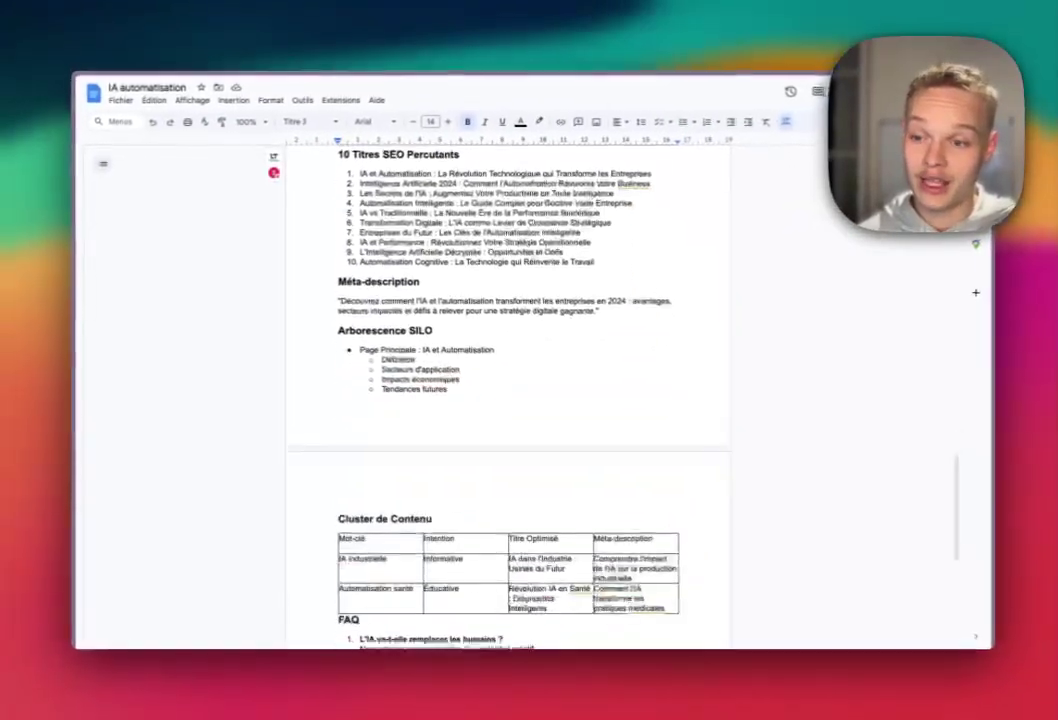
scroll(505, 400, down, 1)
scroll(505, 400, down, 3)
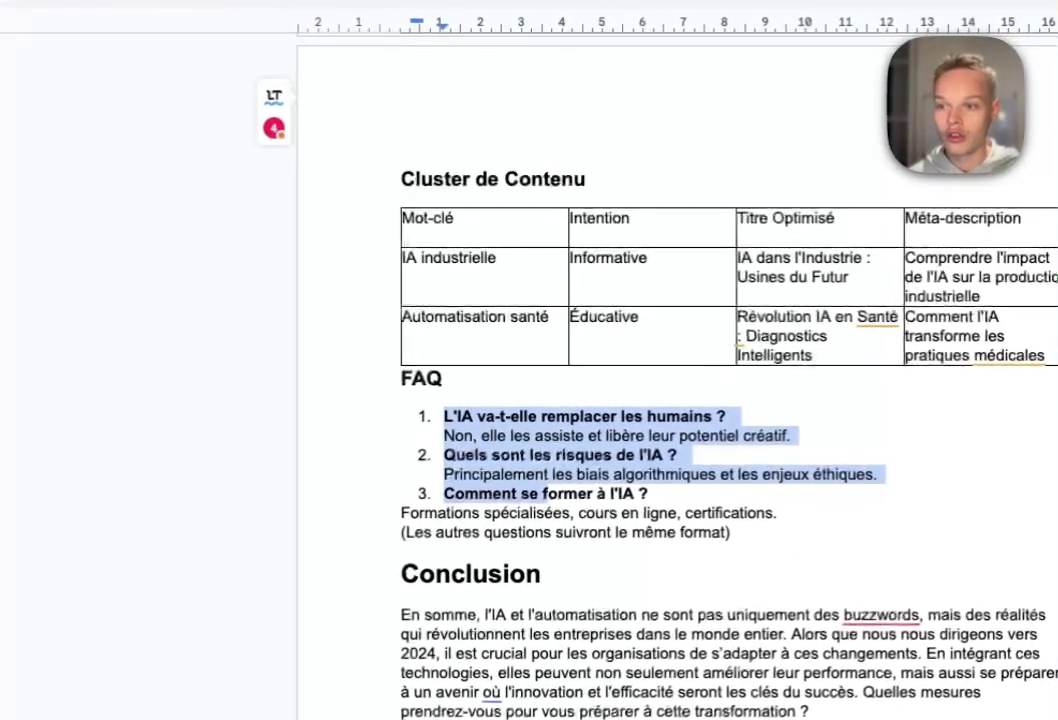
scroll(690, 360, down, 5)
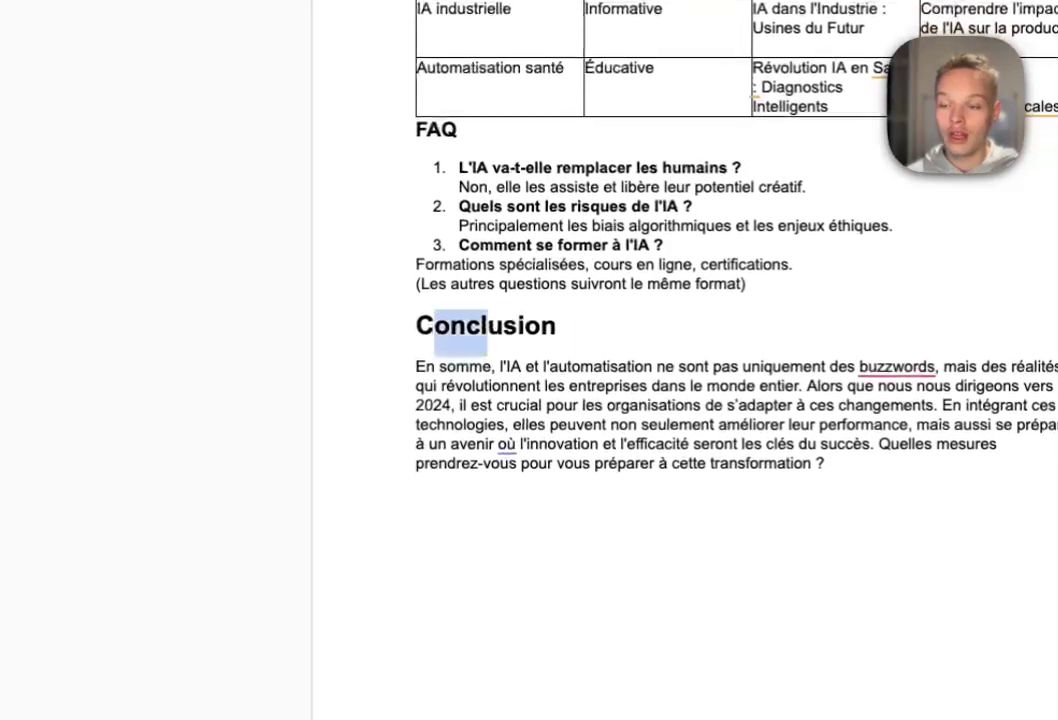
scroll(690, 360, up, 12)
scroll(690, 360, up, 15)
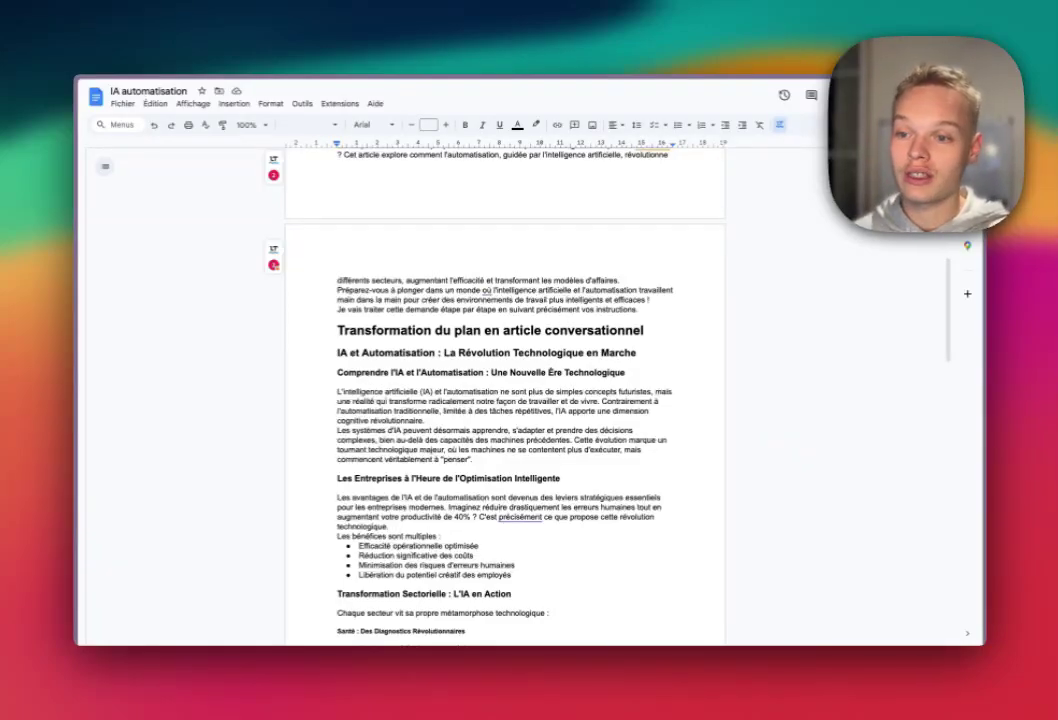
scroll(480, 420, up, 10)
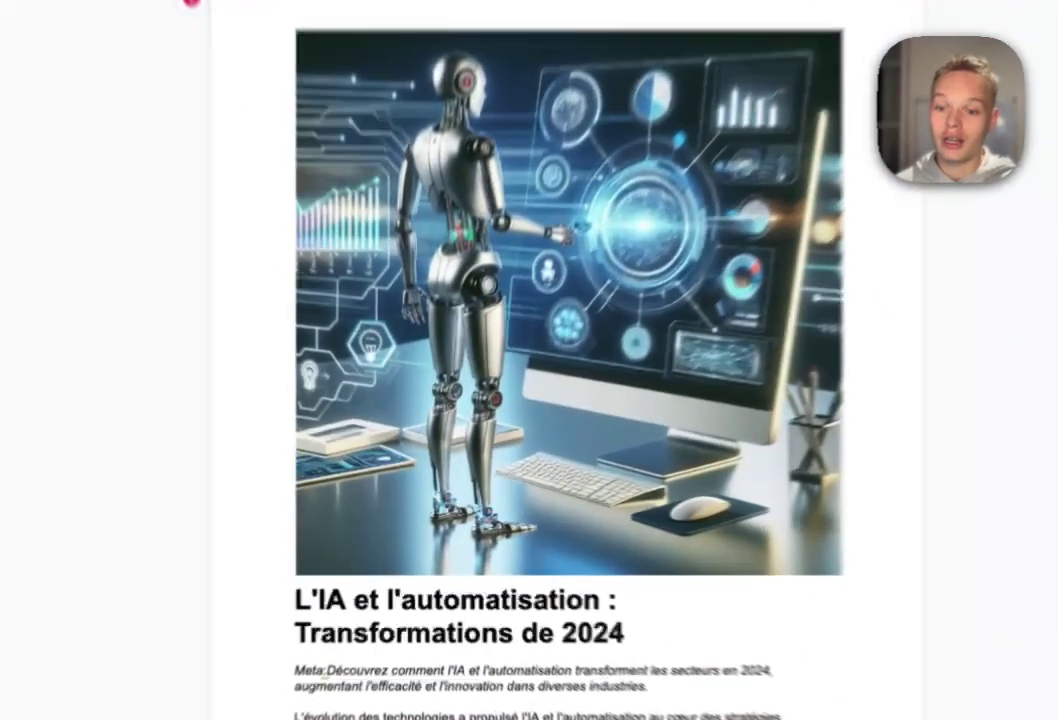
click(470, 435)
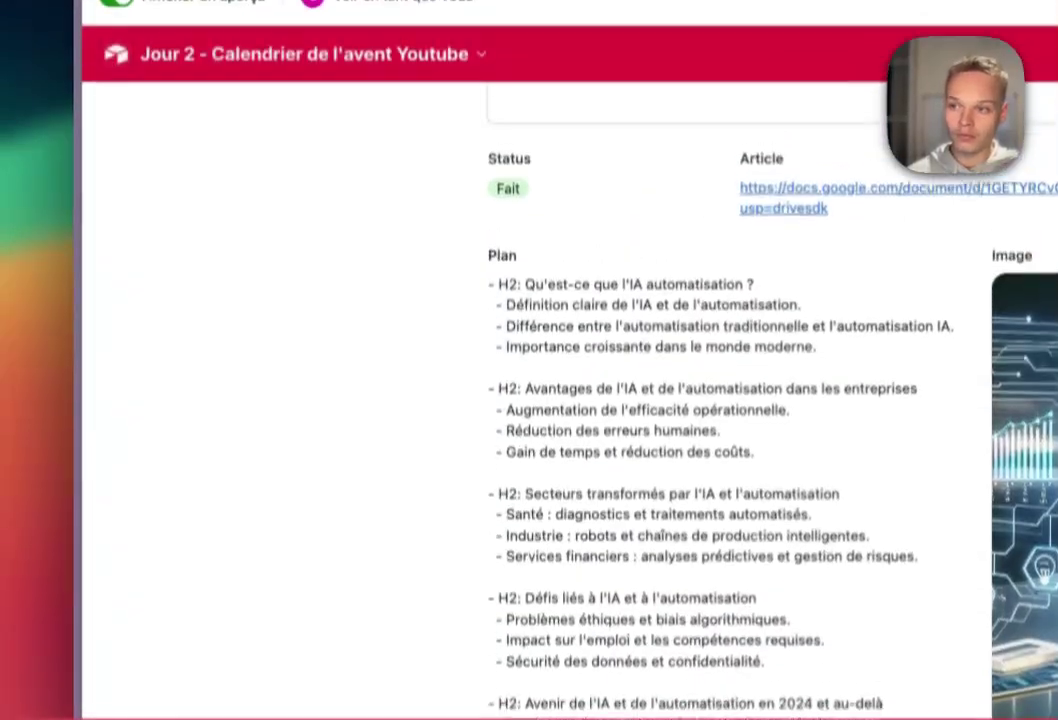
scroll(700, 450, up, 5)
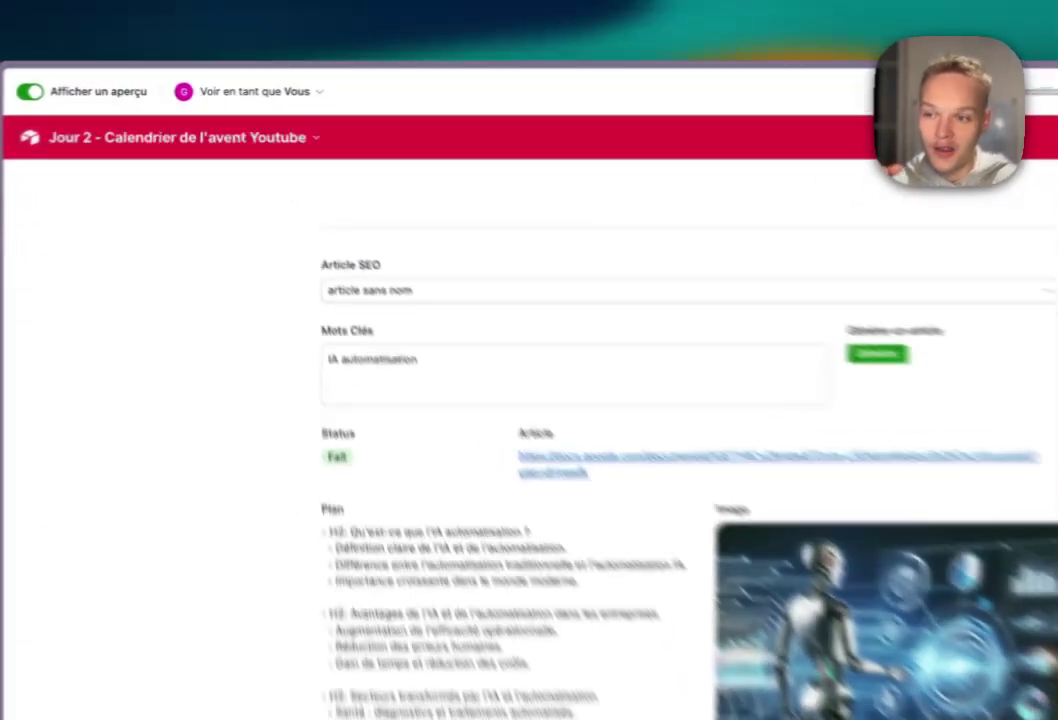
click(370, 221)
click(370, 221)
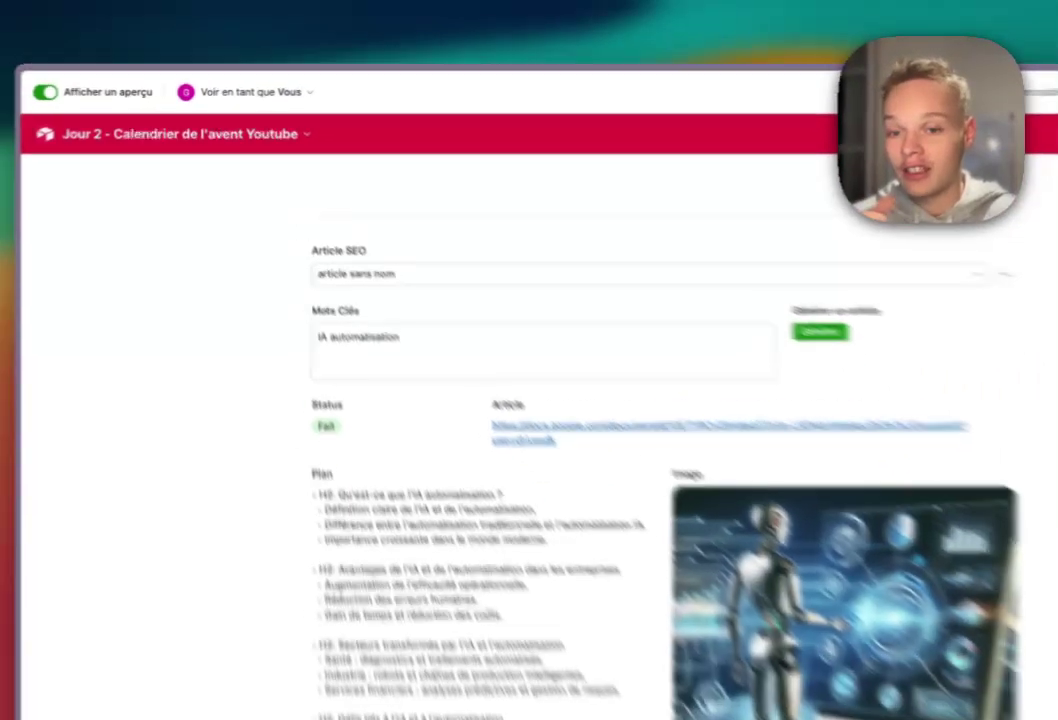
scroll(600, 450, down, 3)
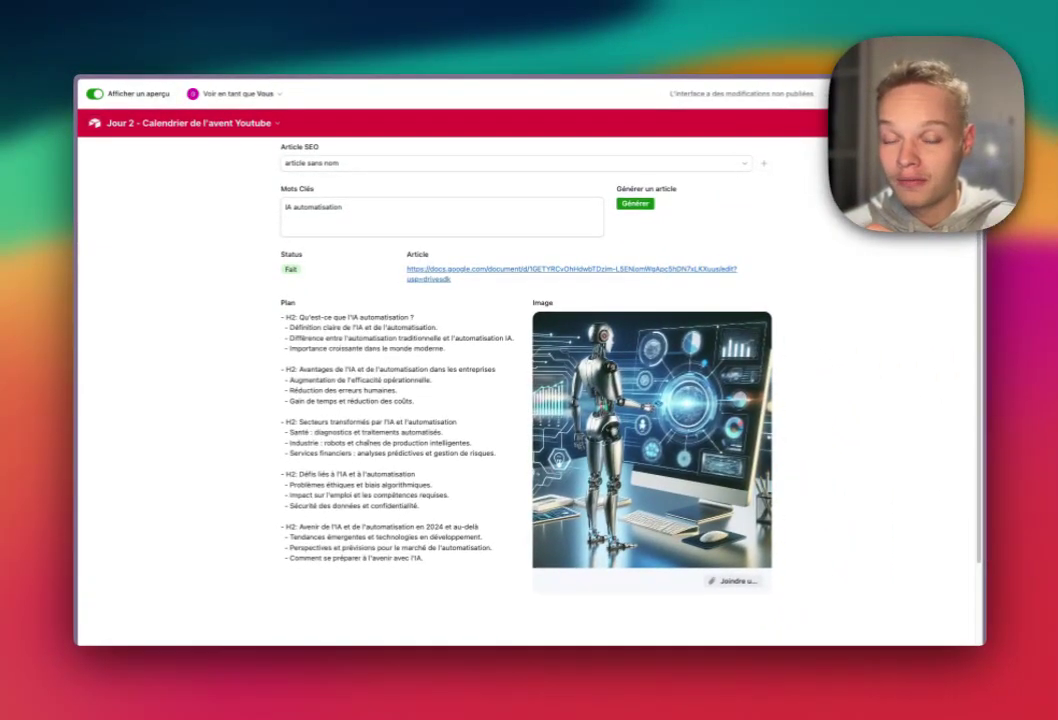